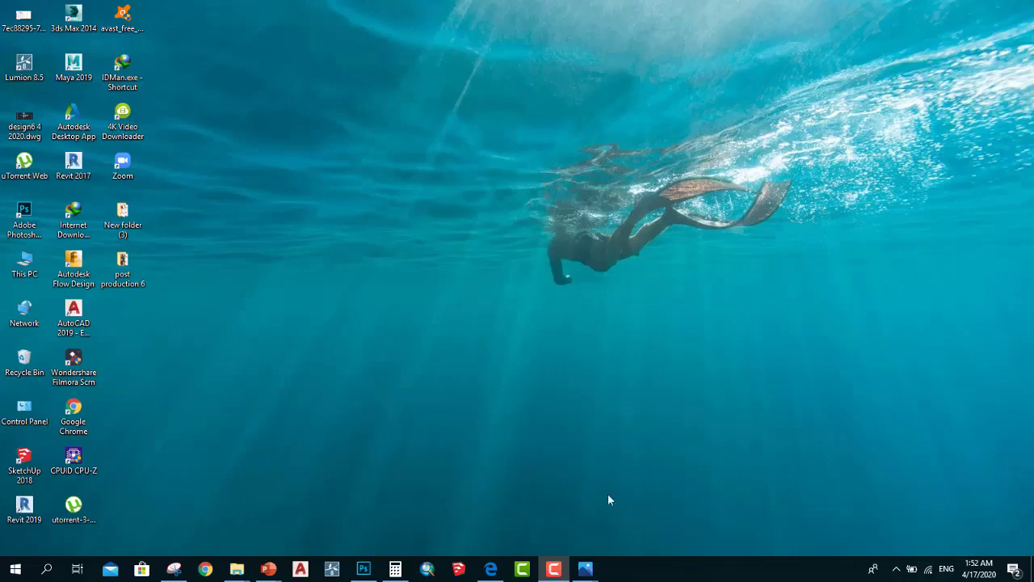
Switch to the running Photoshop window showing recent files like RGB.psd and modify.psb
click(553, 569)
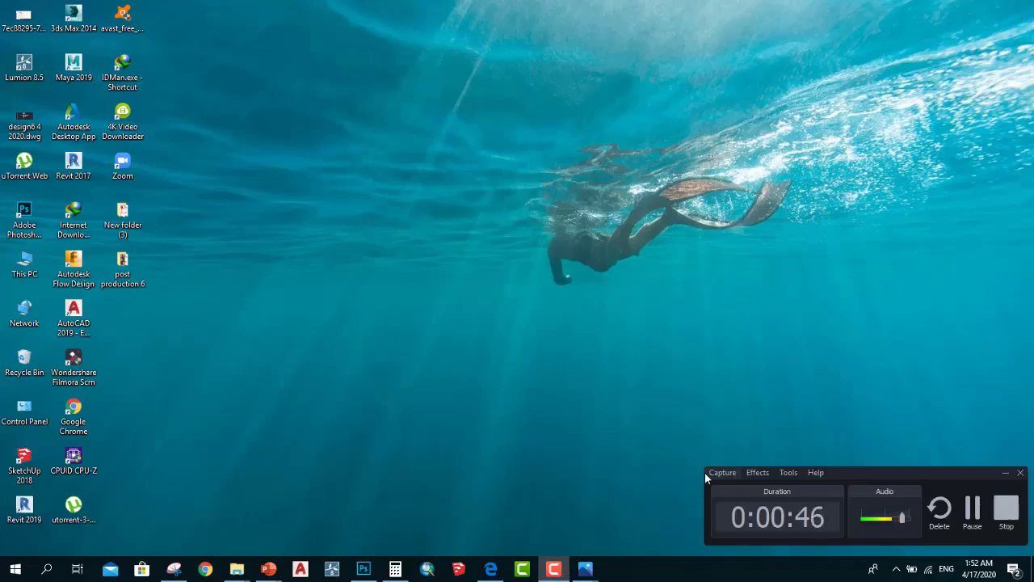
click(1005, 472)
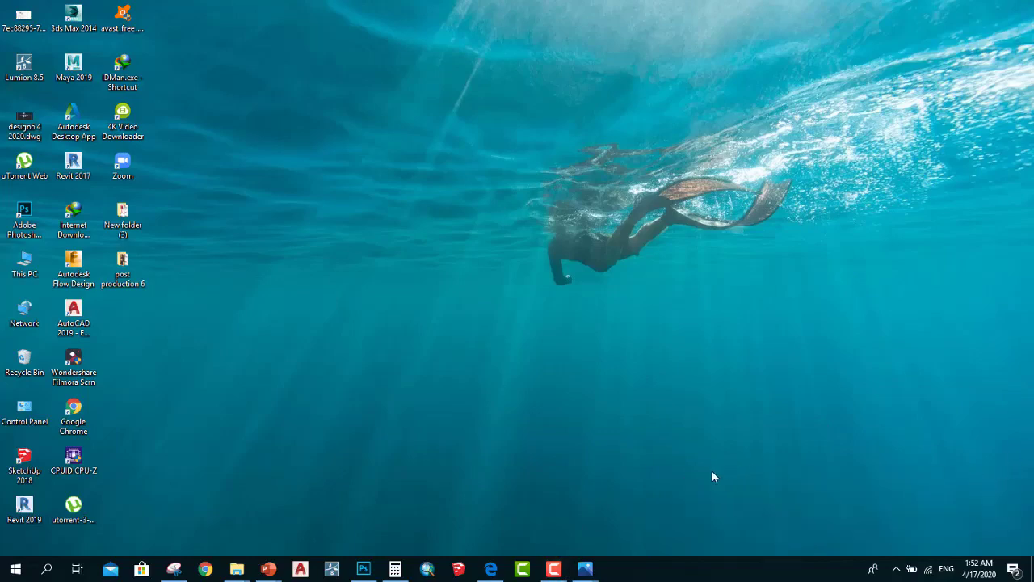
click(363, 569)
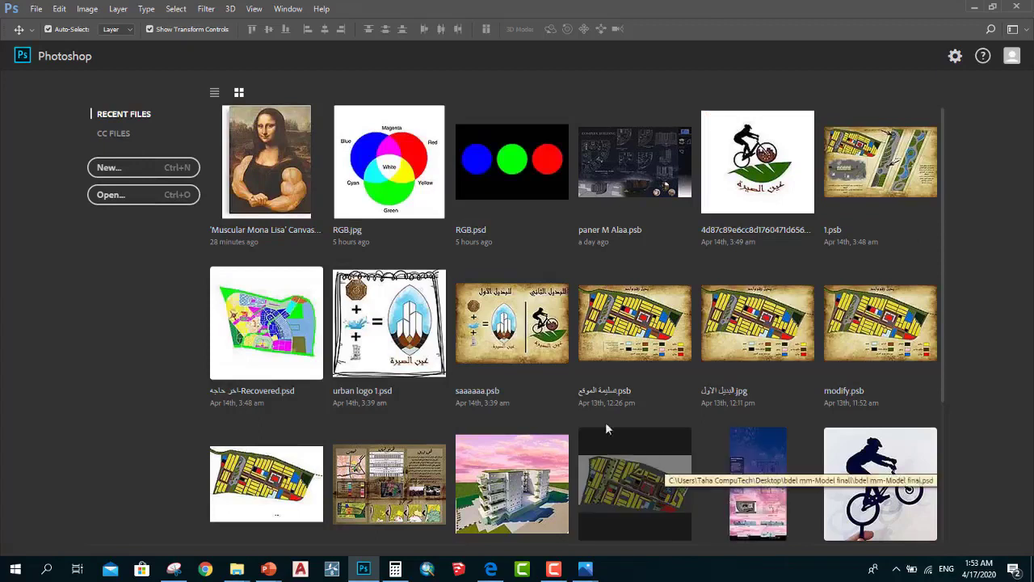
Cancel the Open file browser and bring up the New Document dialog's recent presets
click(161, 193)
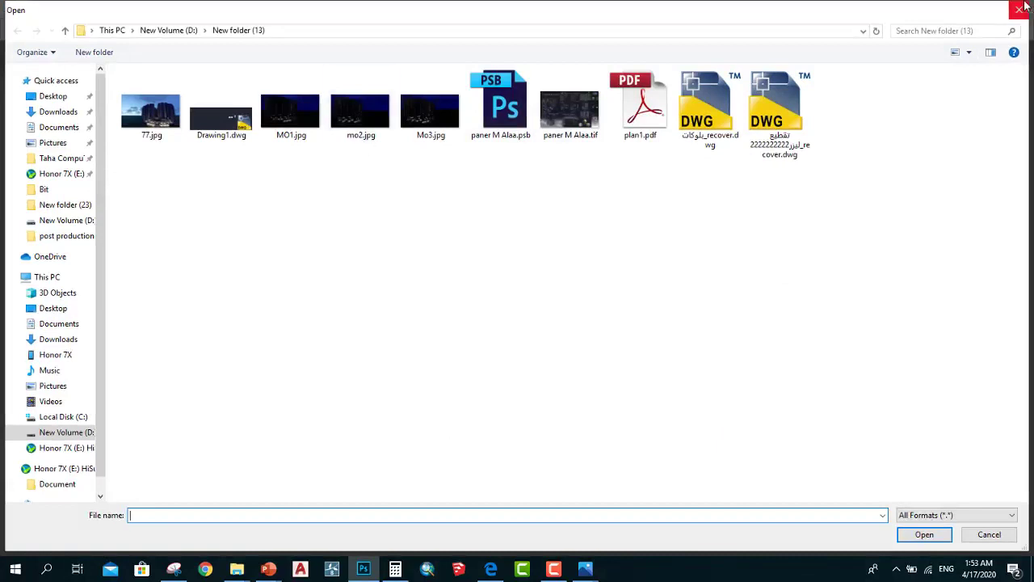
click(1021, 8)
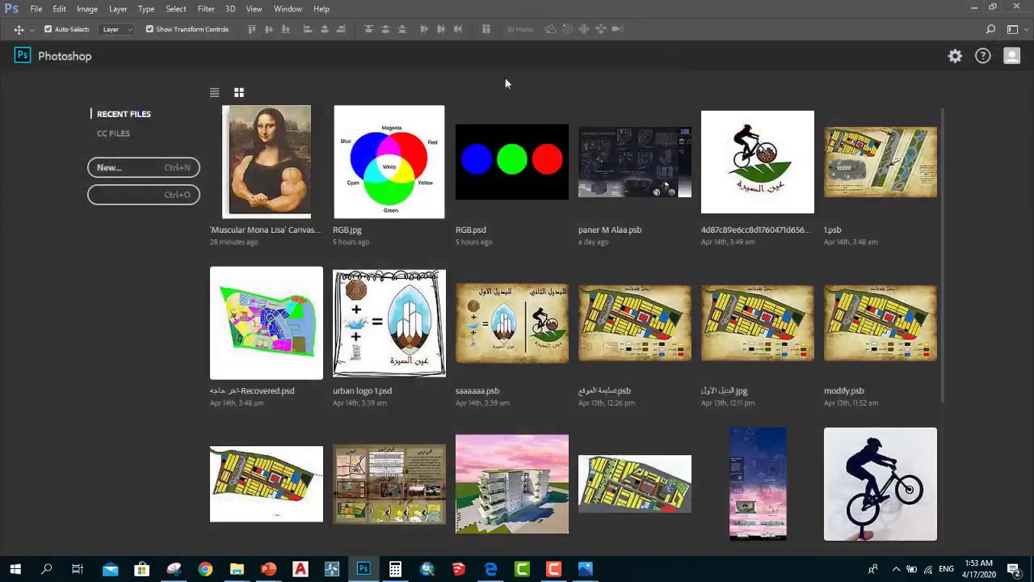
click(171, 166)
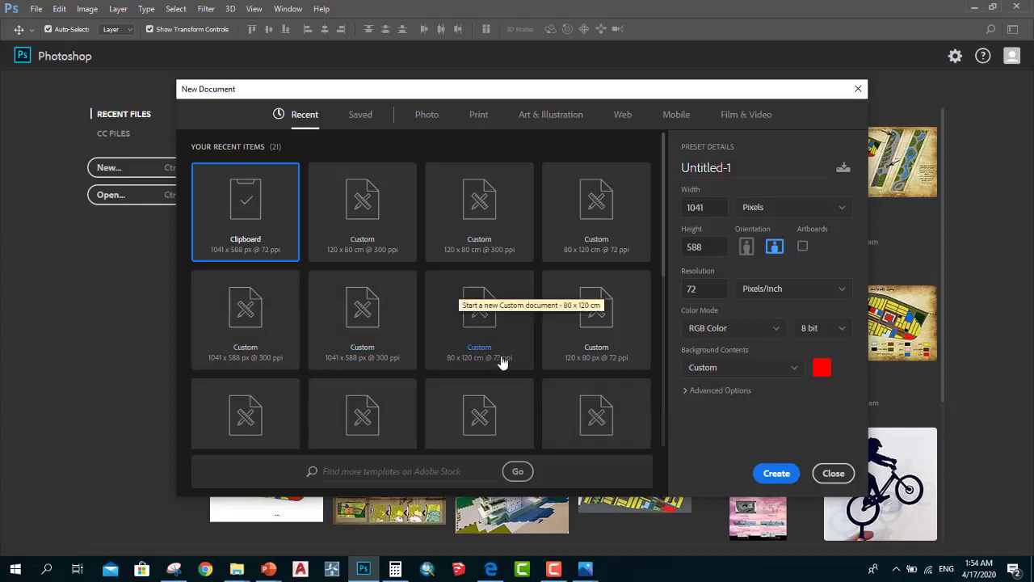
Create blank Untitled-1 from the Custom 120 x 80 cm preset, then start another new document
scroll(525, 368, down, 5)
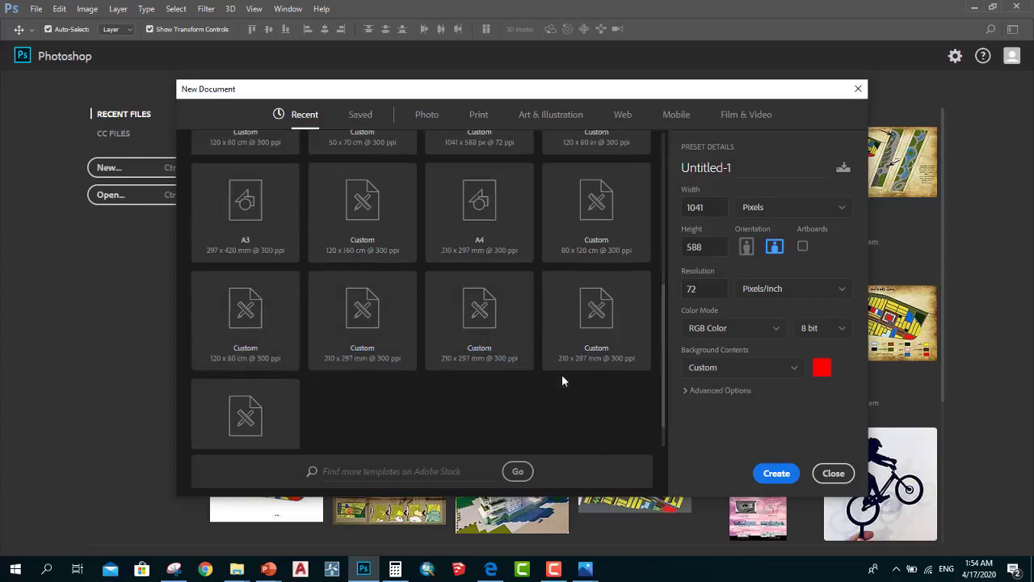
scroll(477, 374, up, 5)
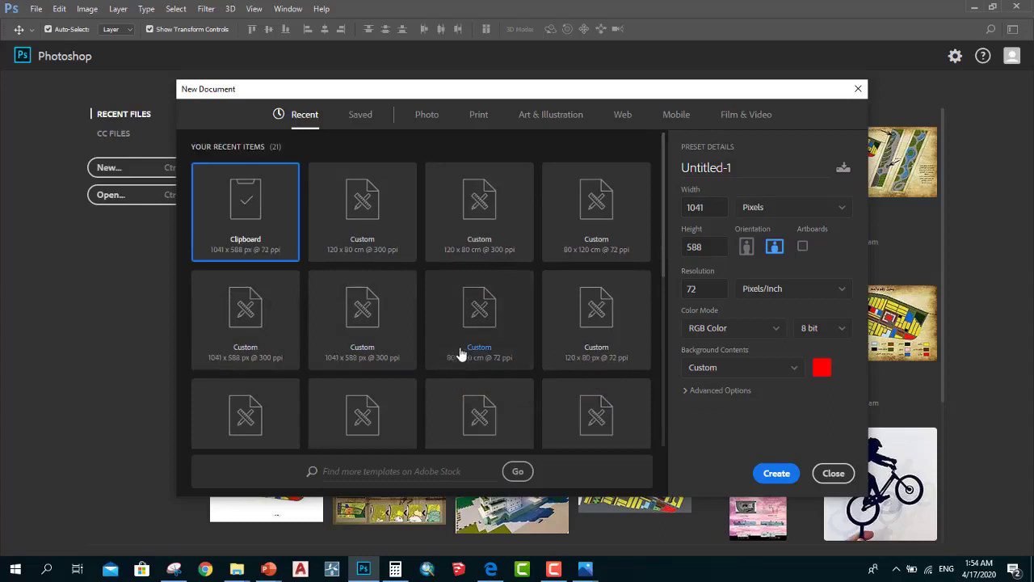
scroll(417, 356, down, 5)
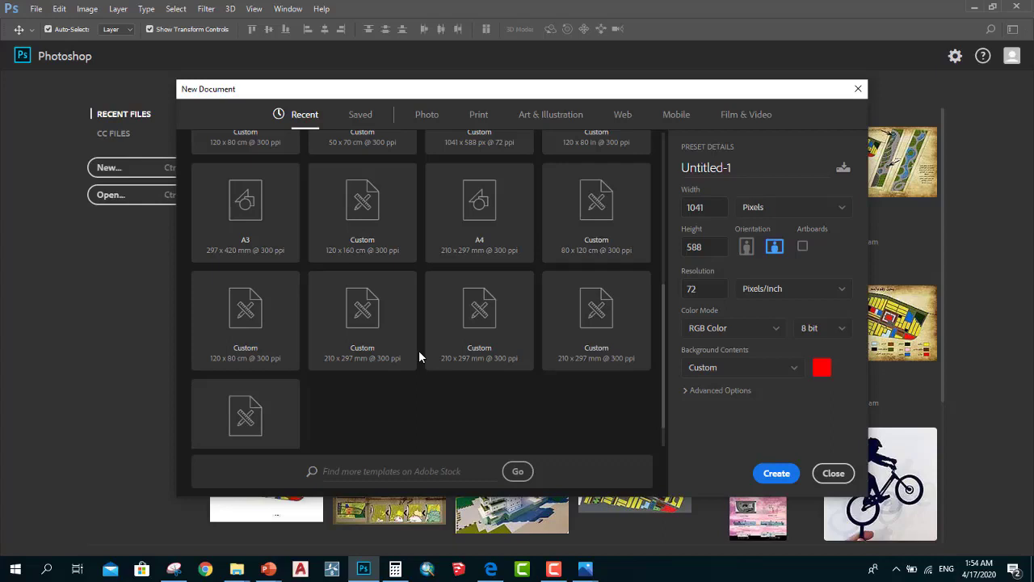
scroll(418, 162, up, 5)
scroll(381, 293, down, 5)
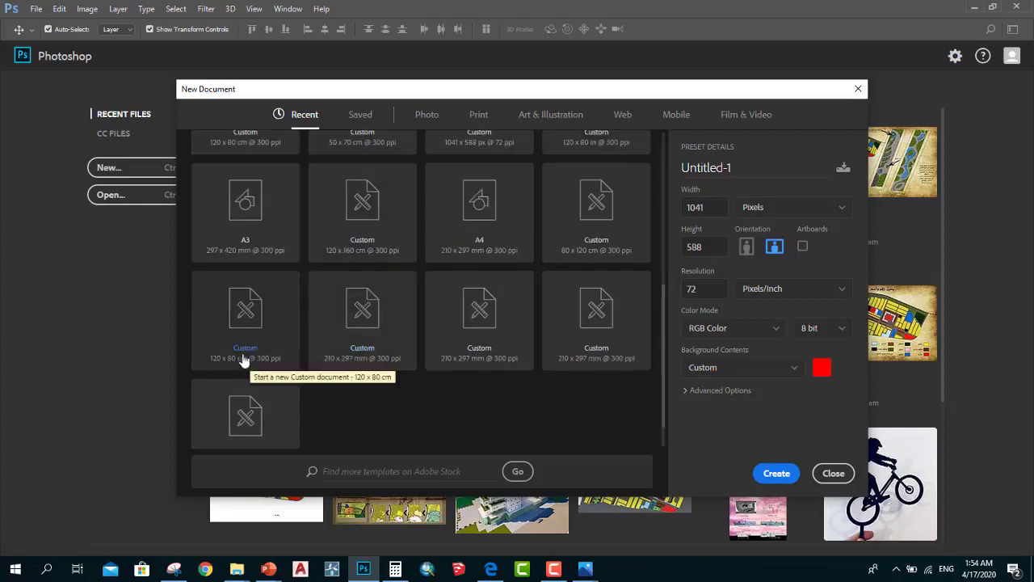
double_click(275, 340)
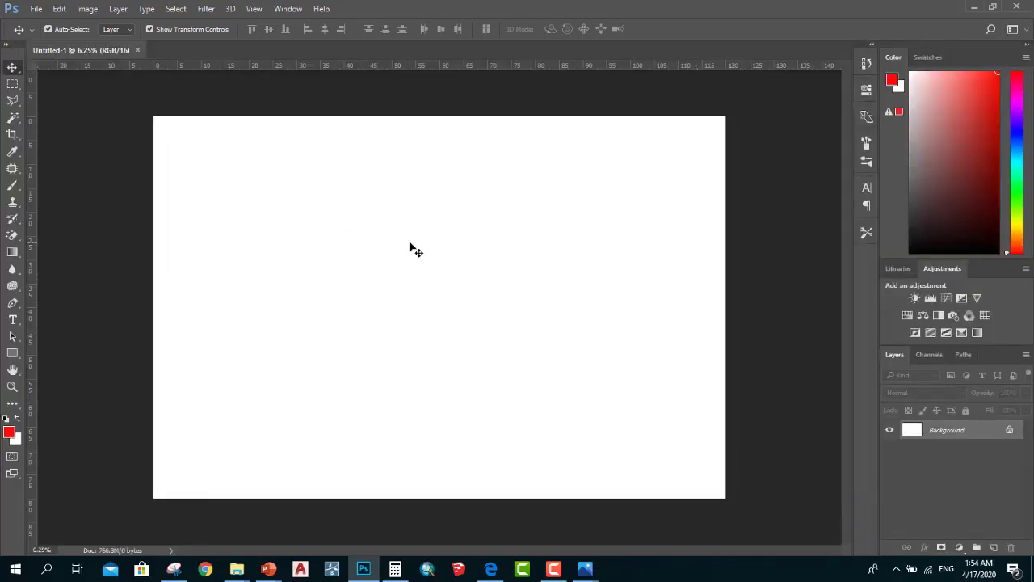
click(33, 8)
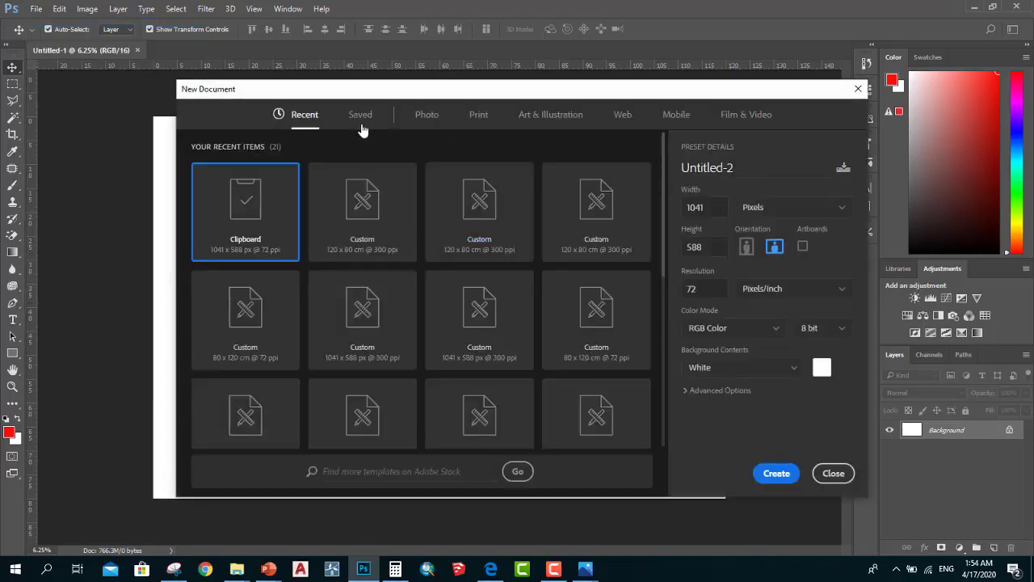
Browse the Saved, Photo, Art & Illustration, Print, Web and Mobile preset tabs
click(361, 118)
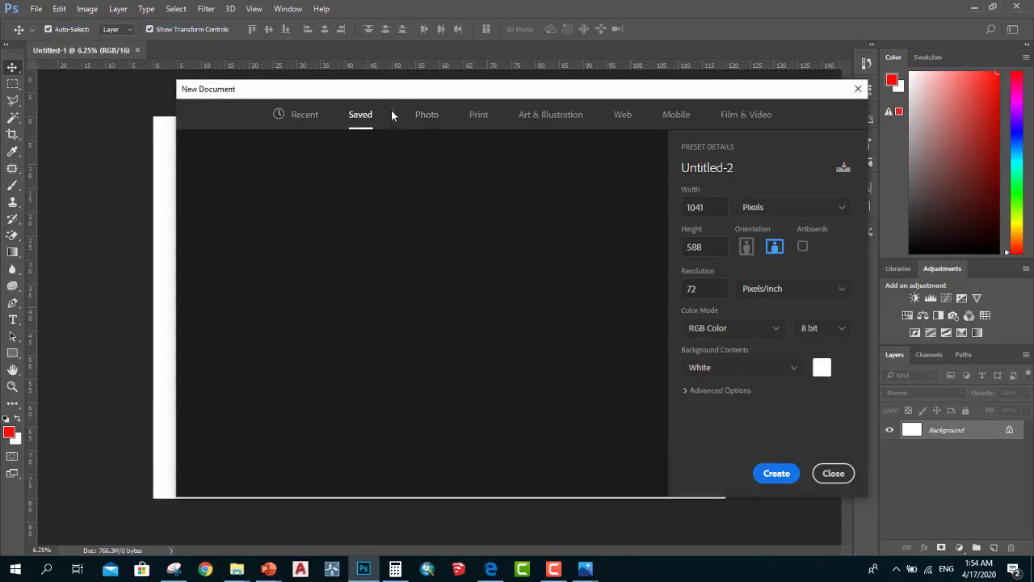
click(427, 114)
click(491, 118)
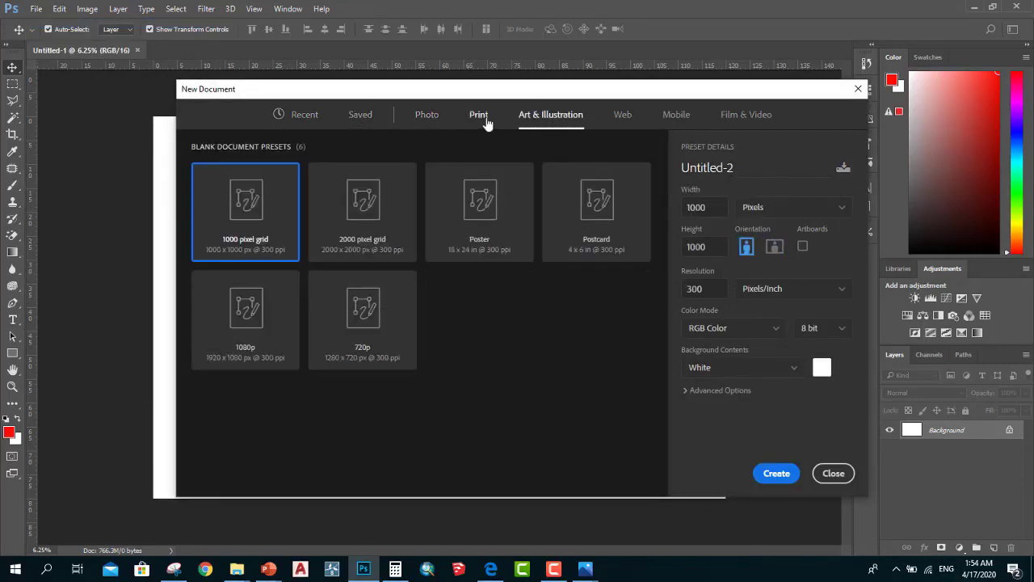
click(484, 118)
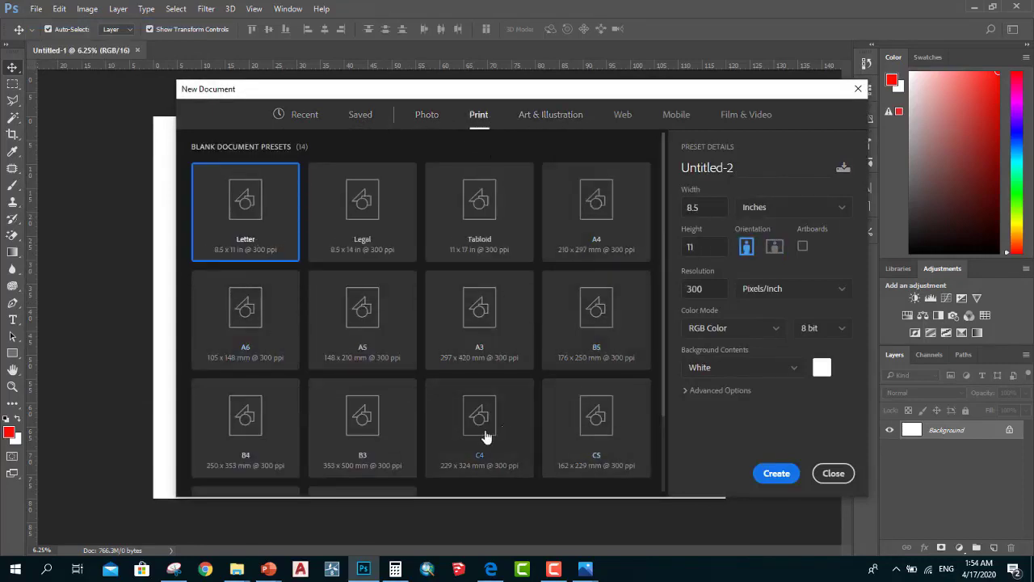
click(619, 113)
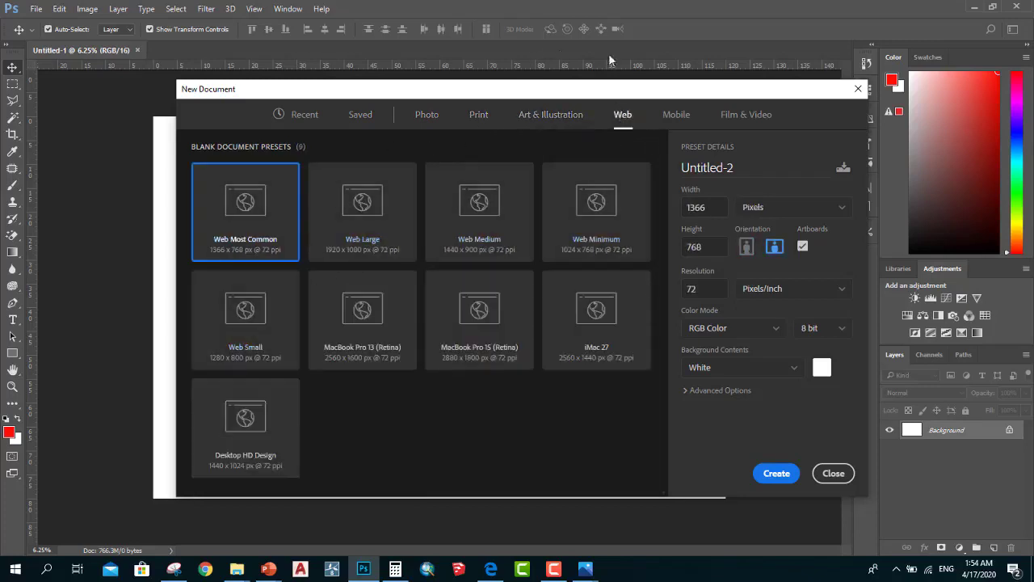
click(673, 115)
click(423, 114)
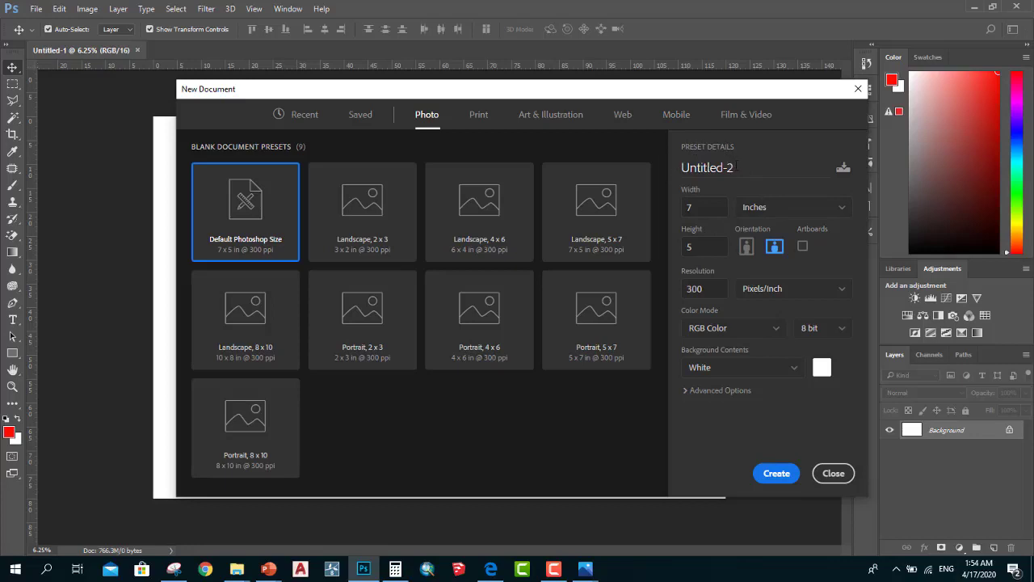
Name the new document L1 and switch its size units to centimeters
click(735, 168)
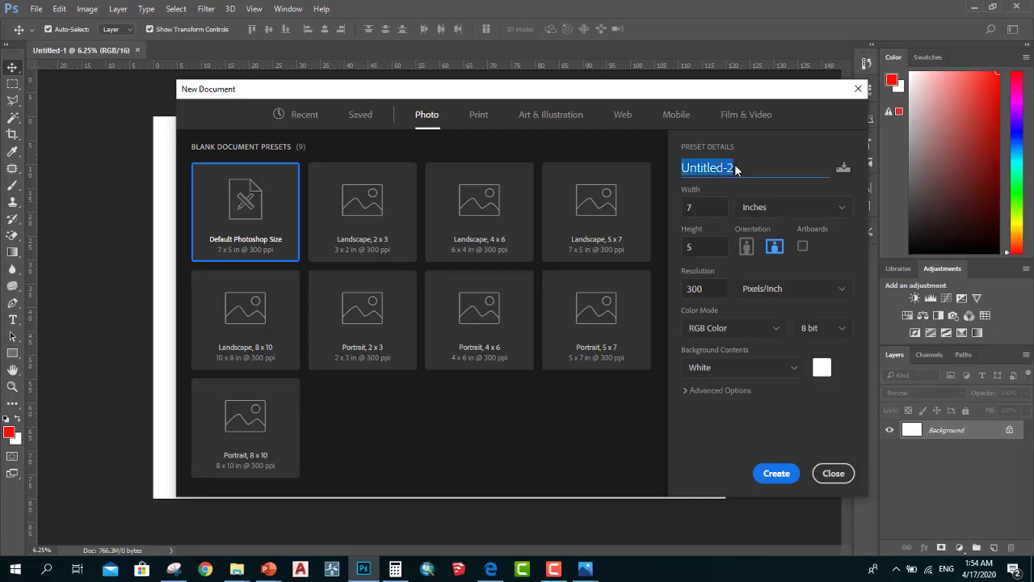
key(BackSpace)
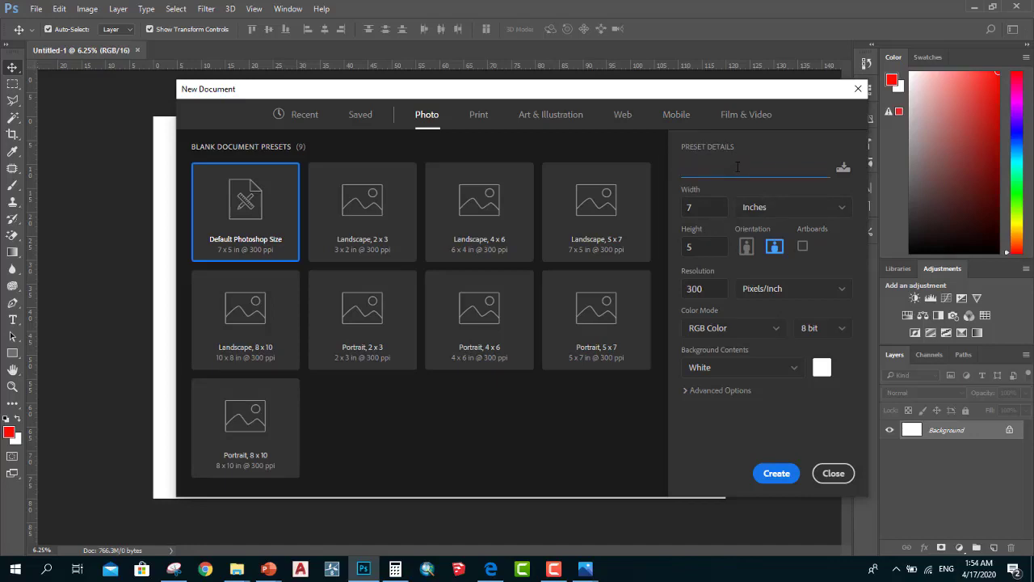
text(L1)
click(707, 211)
click(711, 252)
click(702, 203)
text(20)
click(680, 248)
text(80)
click(711, 212)
key(Tab)
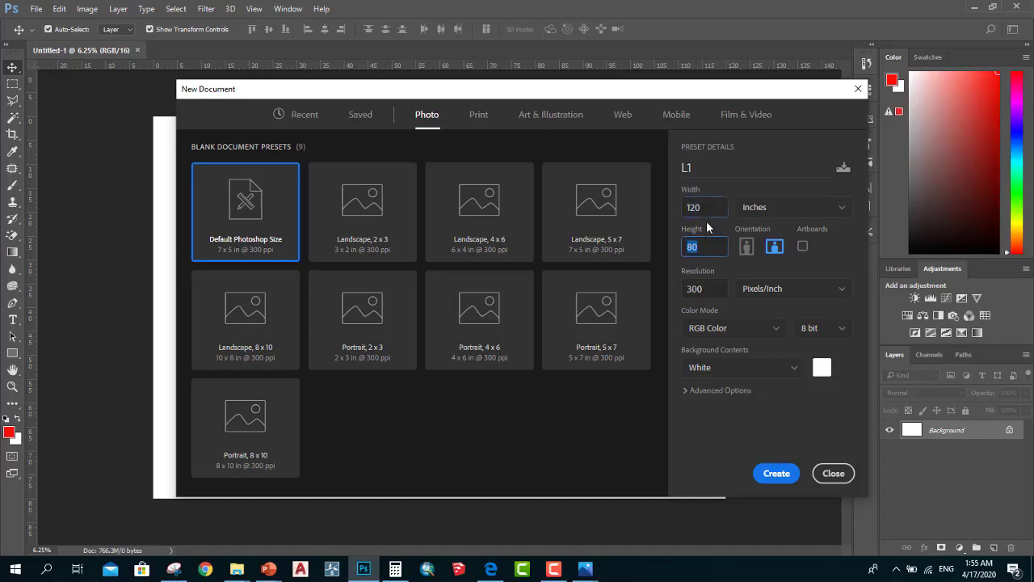
key(shift+Tab)
key(Tab)
click(748, 209)
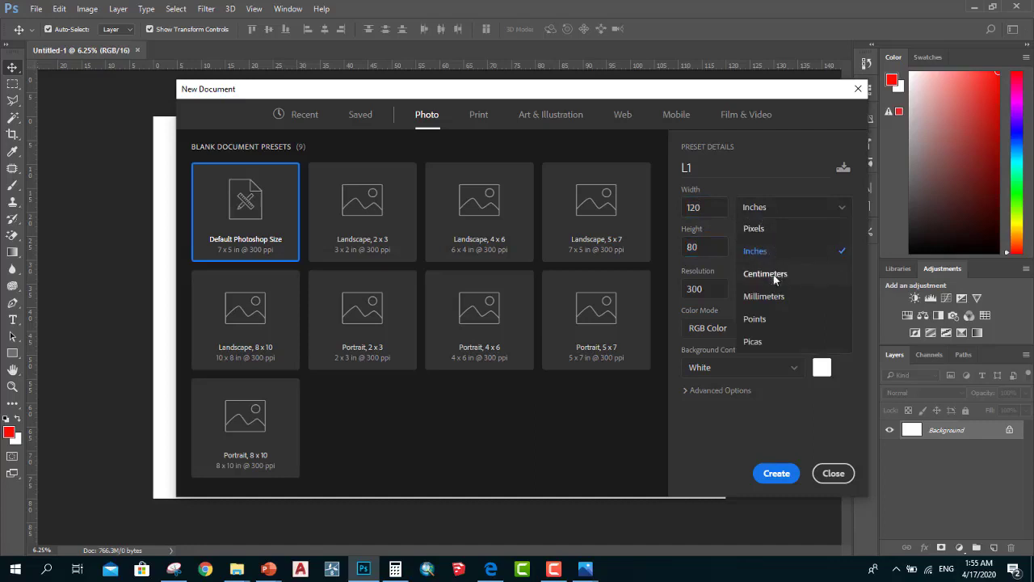
click(775, 275)
Create L1 at 120 x 80 cm, 300 ppi, in portrait orientation
drag(725, 207, 688, 210)
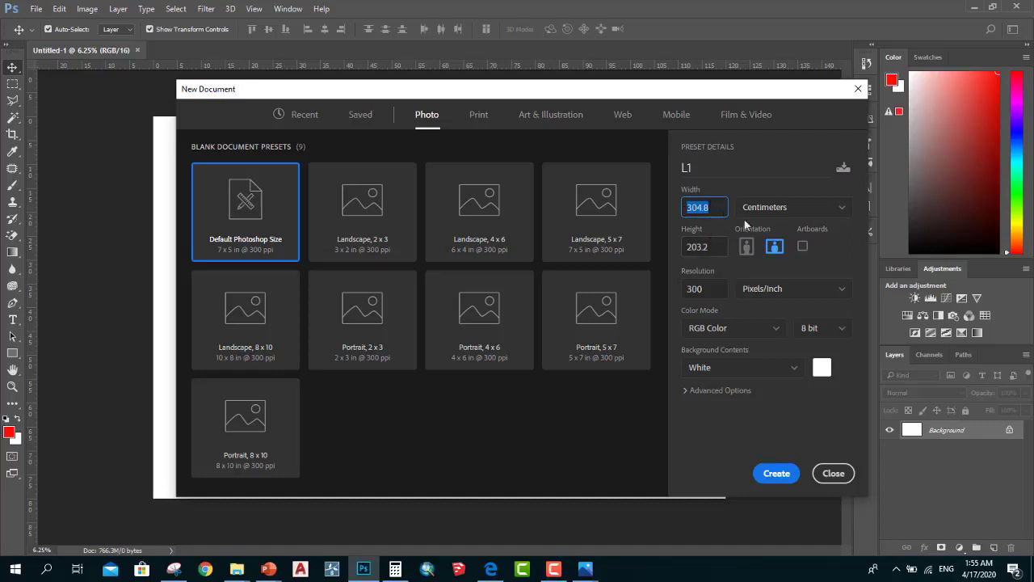
click(778, 208)
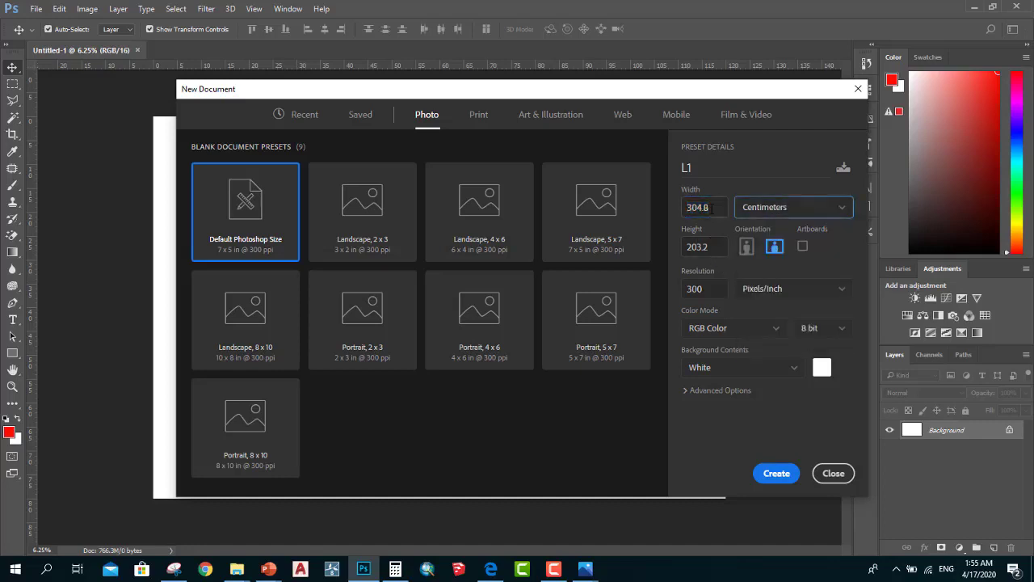
click(778, 208)
click(781, 275)
click(707, 208)
text(120)
click(709, 247)
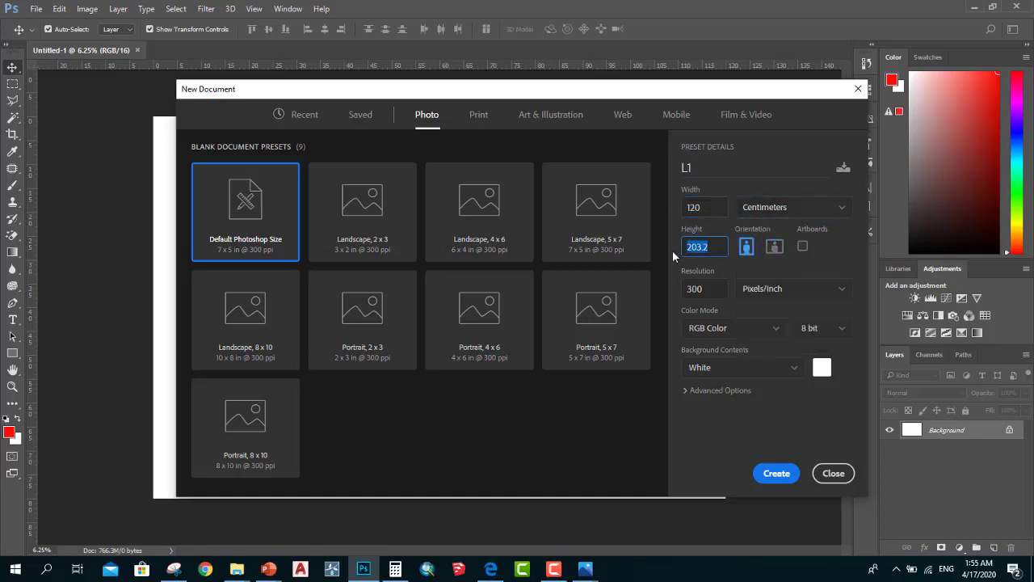
text(80)
click(713, 290)
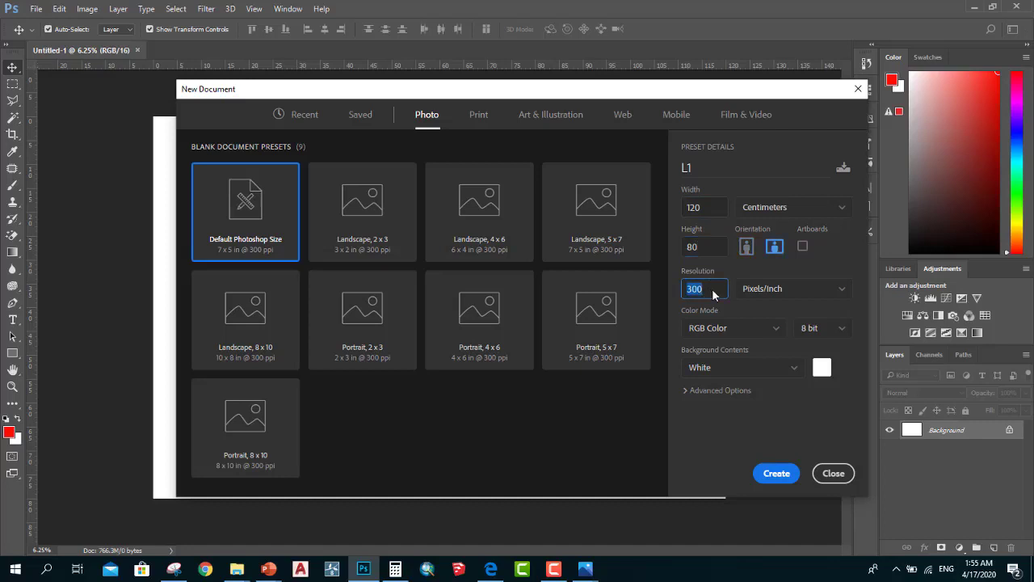
click(773, 248)
click(745, 248)
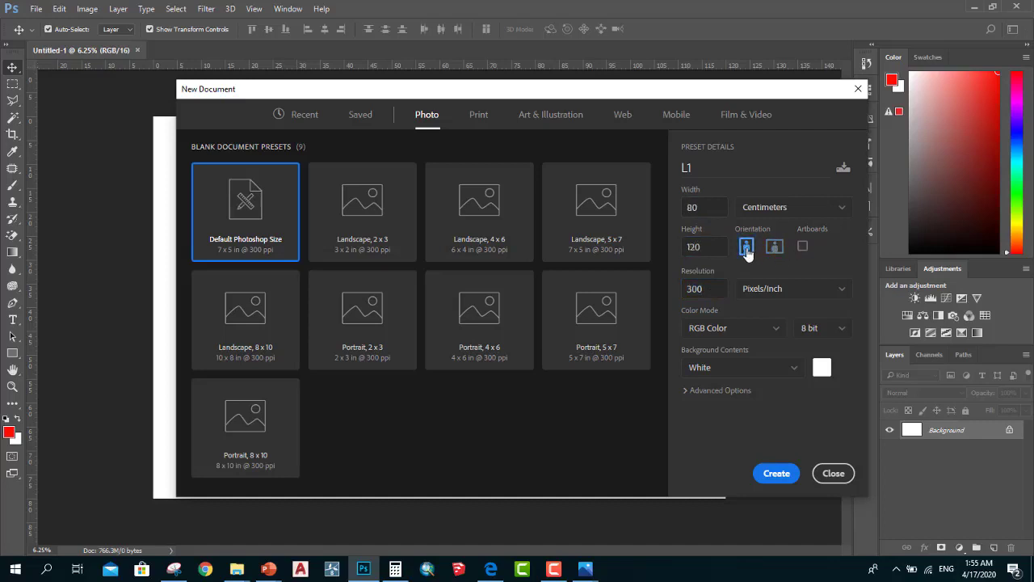
click(776, 473)
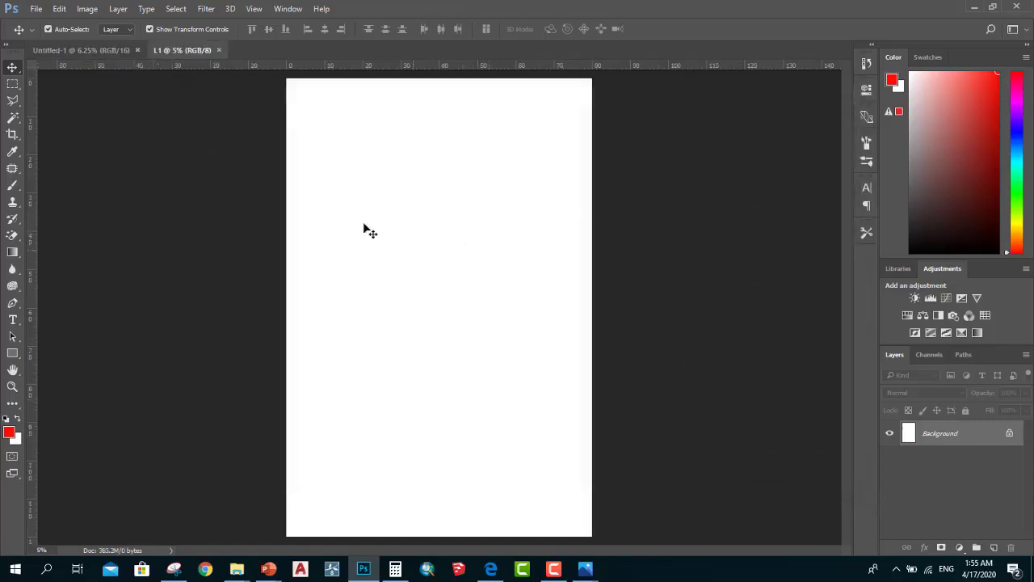
Set up a 120 x 80 cm new document, then cancel it without creating
click(37, 8)
click(44, 22)
click(783, 209)
click(768, 274)
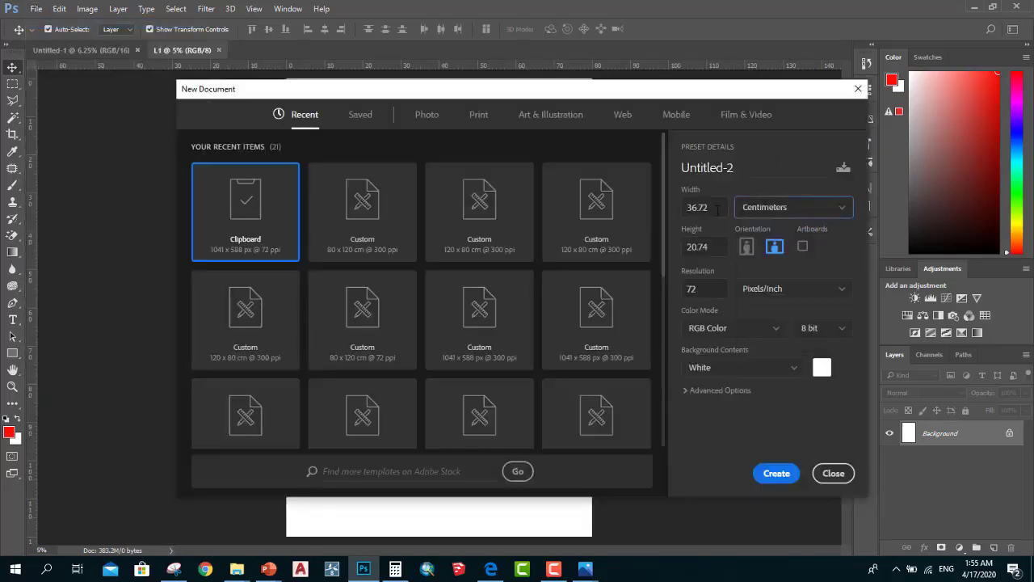
double_click(716, 207)
text(12)
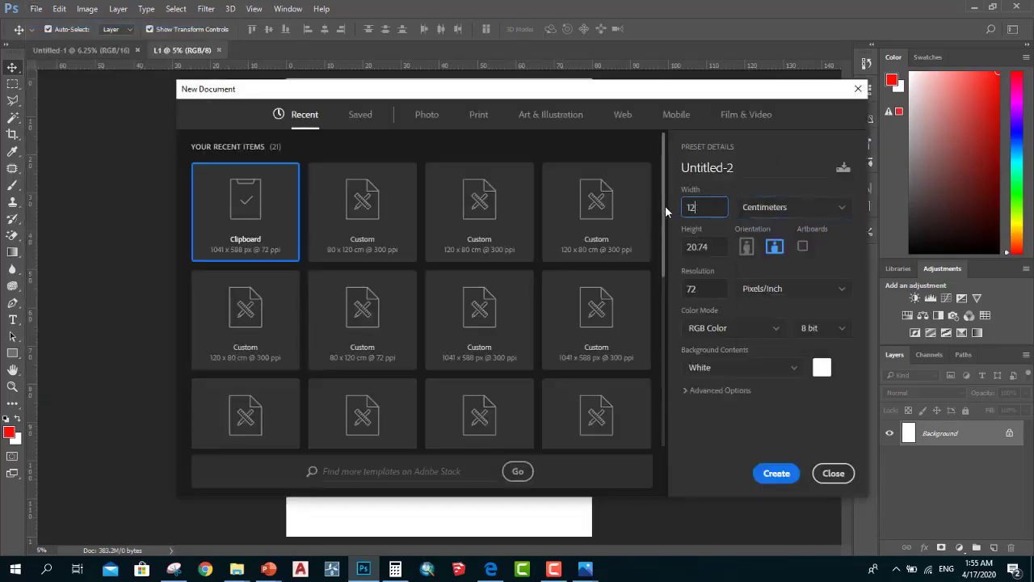
text(0)
key(Tab)
text(80)
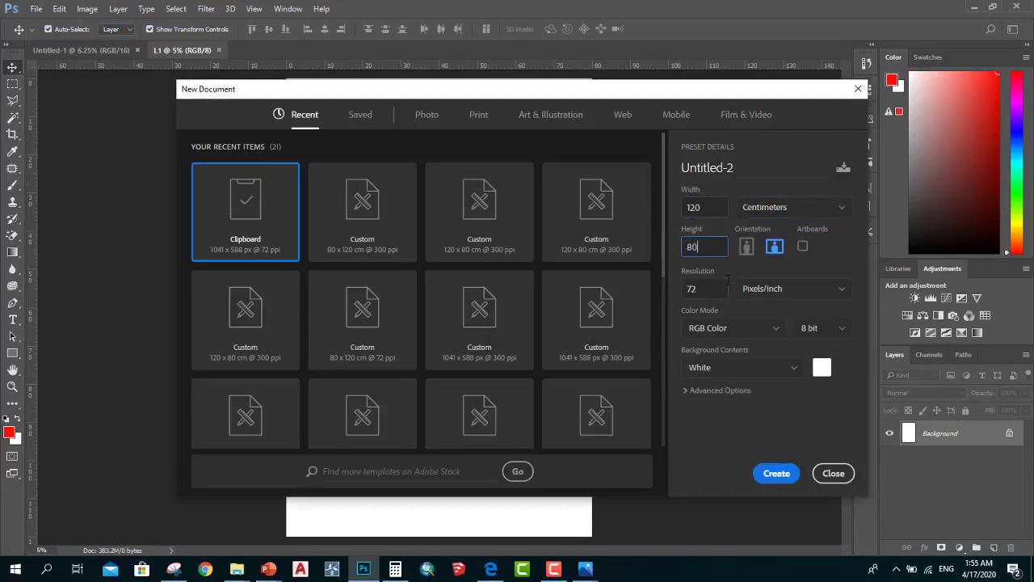
double_click(708, 292)
click(858, 88)
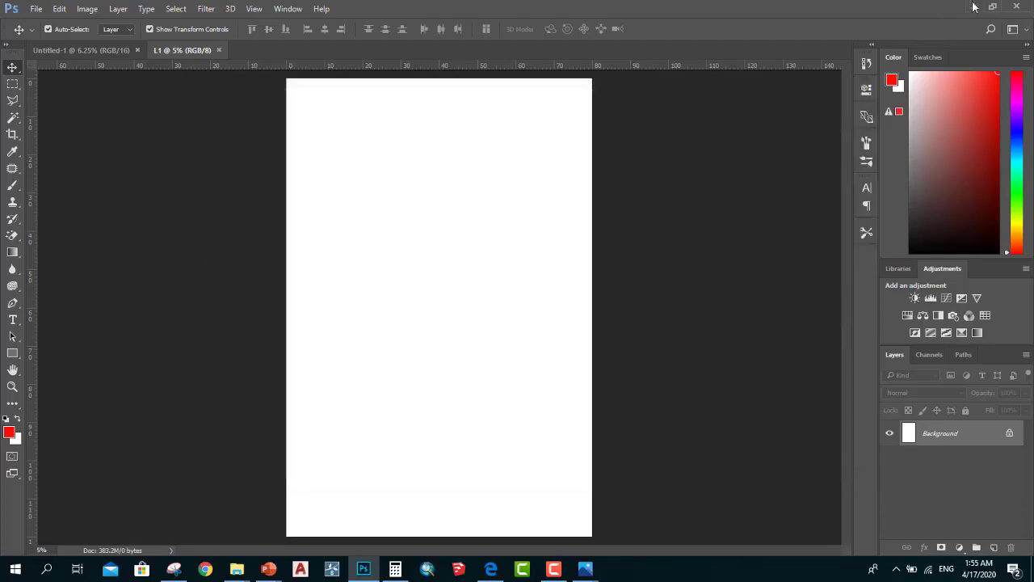
Minimize Photoshop and drag the Mona Lisa JPG from post production 6 into Photoshop
click(974, 7)
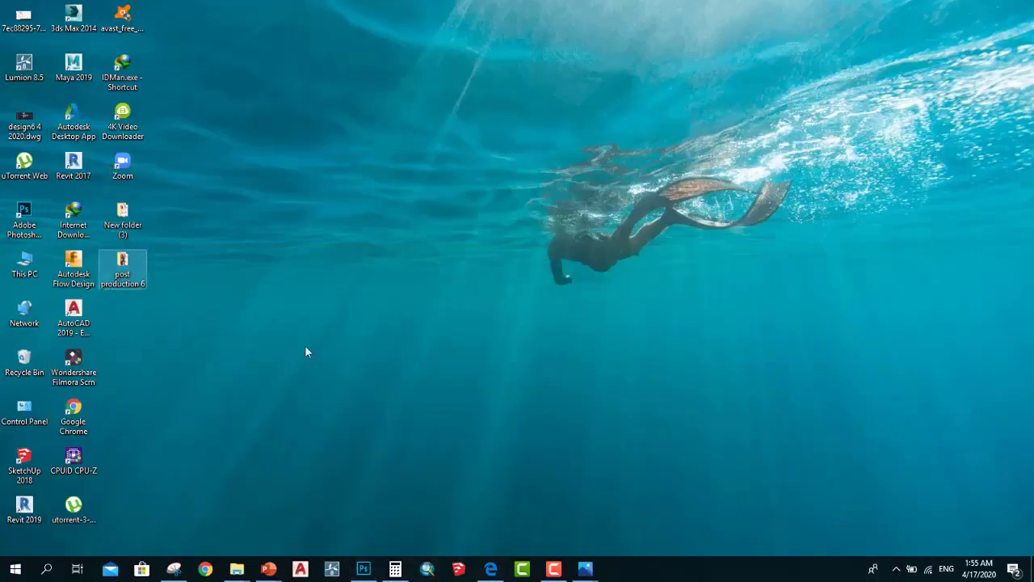
key(Return)
mouse_move(605, 380)
mouse_down()
mouse_move(374, 571)
mouse_move(595, 111)
mouse_up()
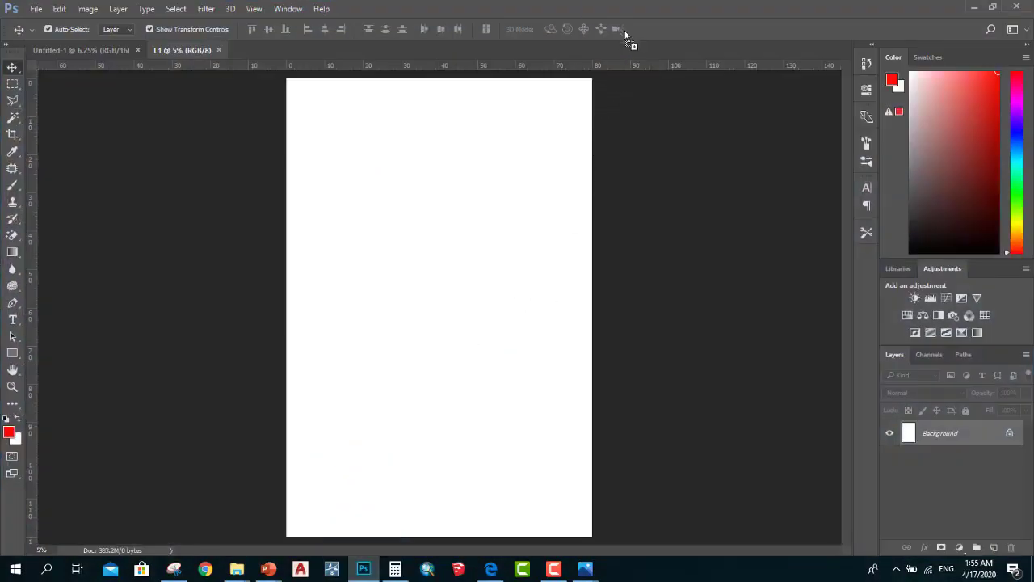
drag(614, 74, 618, 48)
scroll(540, 259, up, 2)
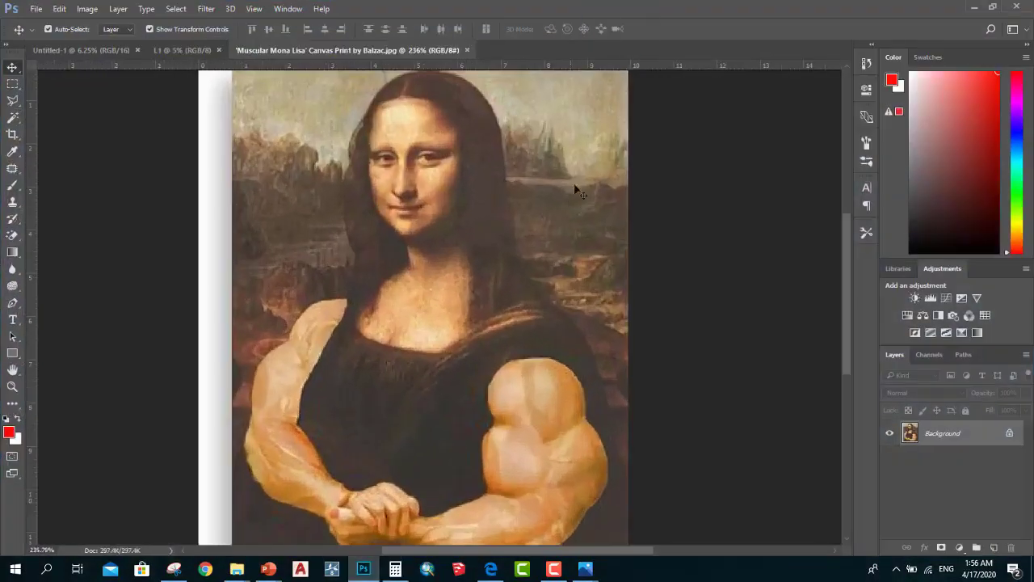
scroll(539, 247, up, 2)
scroll(538, 235, up, 2)
scroll(537, 222, up, 2)
scroll(525, 234, up, 2)
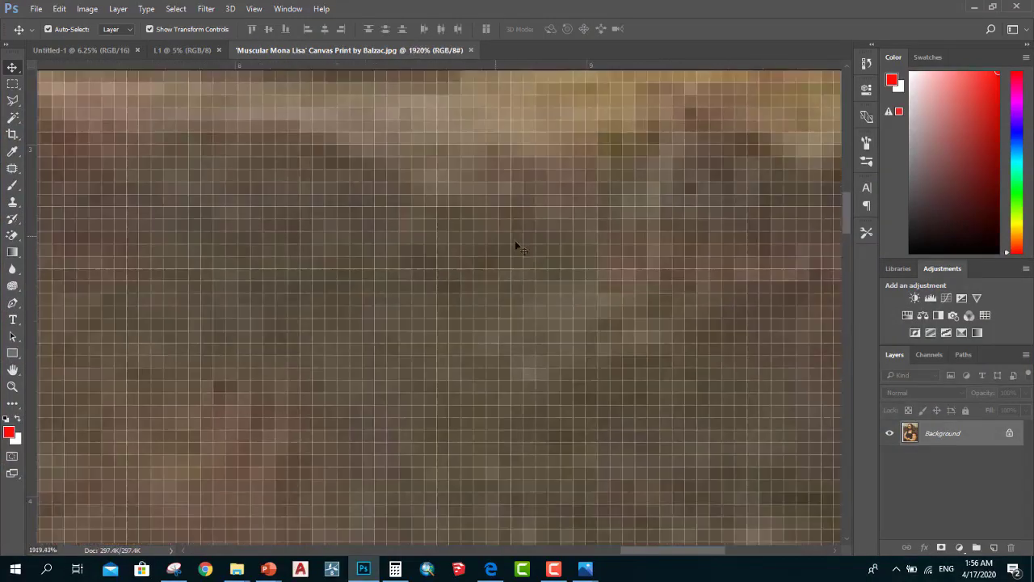
scroll(523, 253, up, 1)
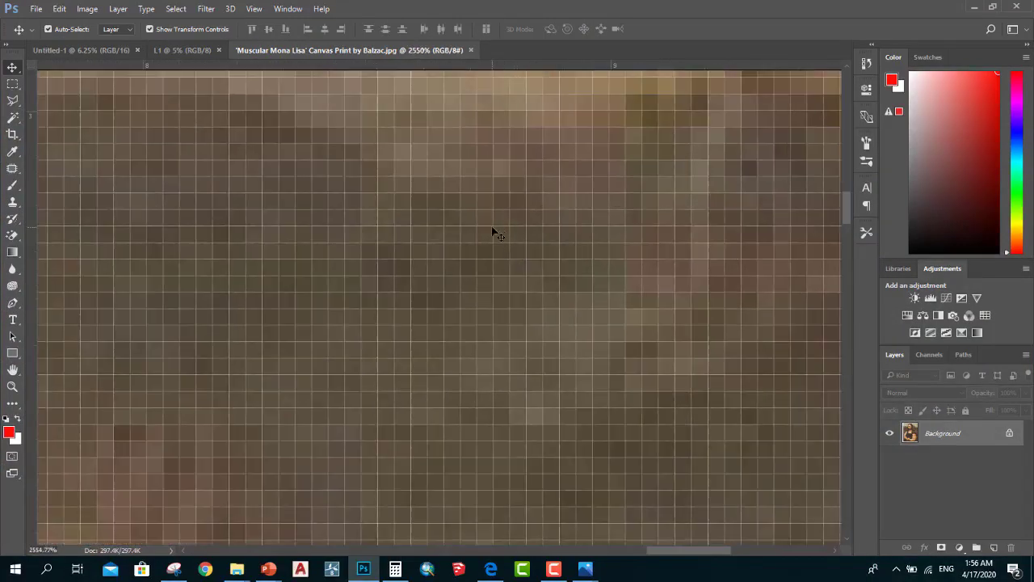
scroll(502, 241, down, 1)
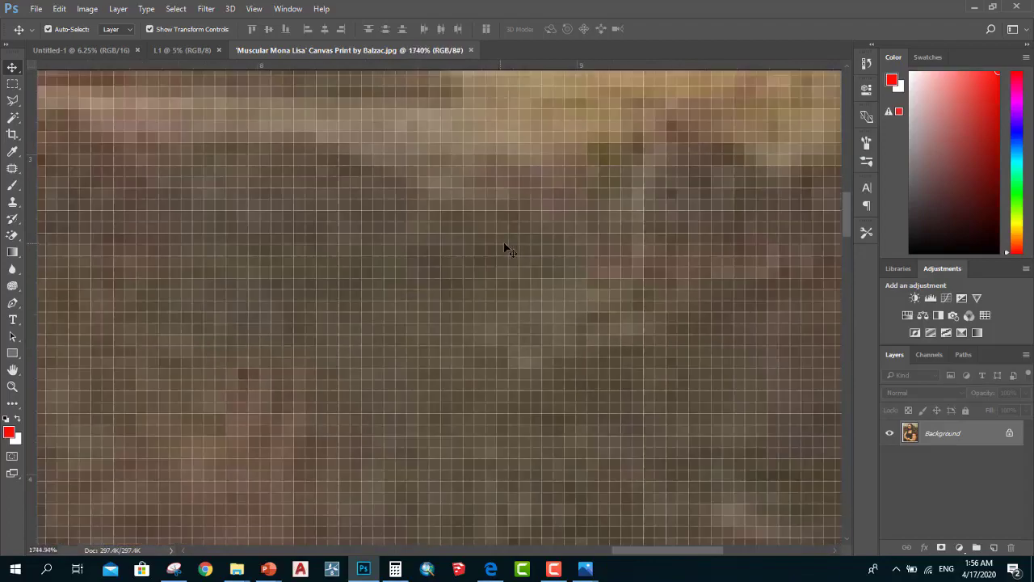
scroll(565, 286, down, 1)
scroll(581, 274, down, 3)
scroll(566, 250, down, 1)
scroll(598, 275, down, 1)
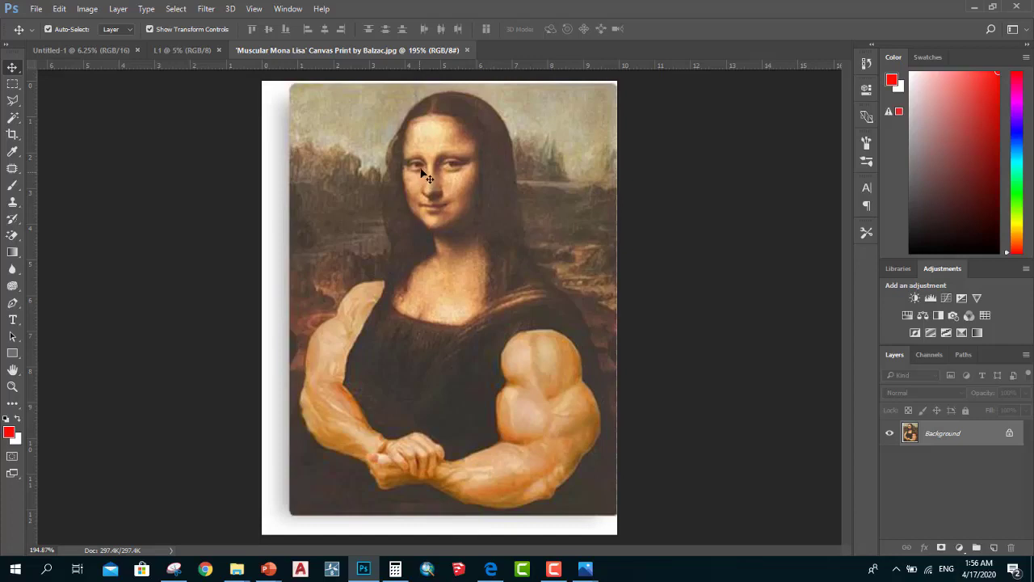
scroll(452, 158, down, 1)
scroll(459, 163, down, 1)
scroll(468, 168, down, 1)
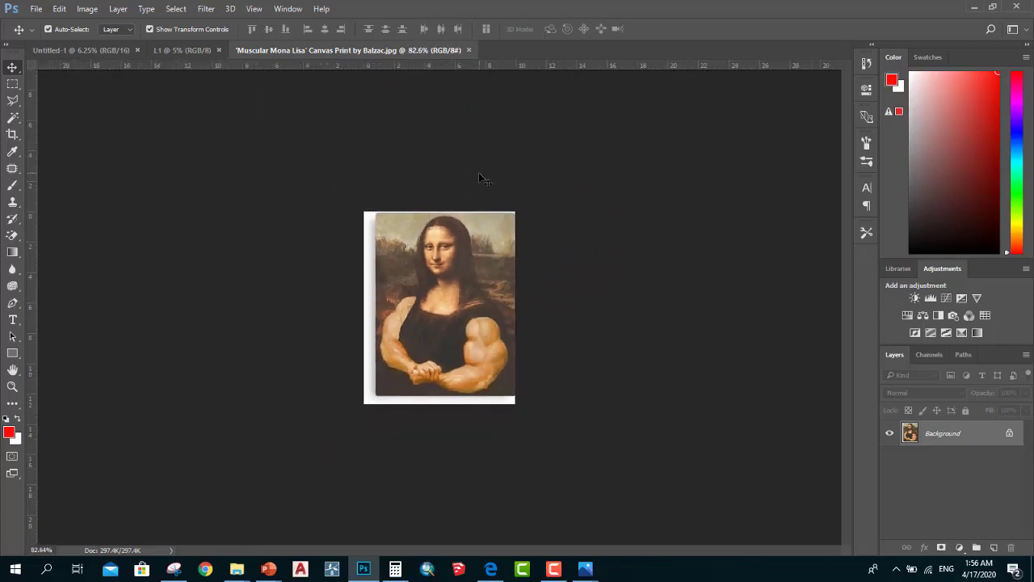
scroll(478, 172, down, 1)
scroll(486, 268, up, 1)
scroll(485, 261, up, 1)
scroll(487, 257, up, 1)
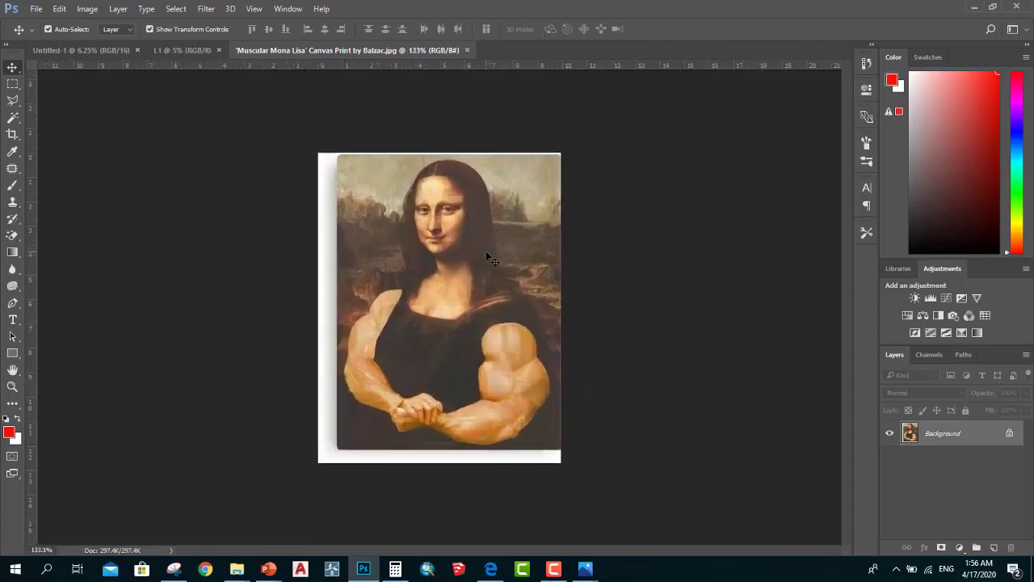
scroll(487, 257, up, 1)
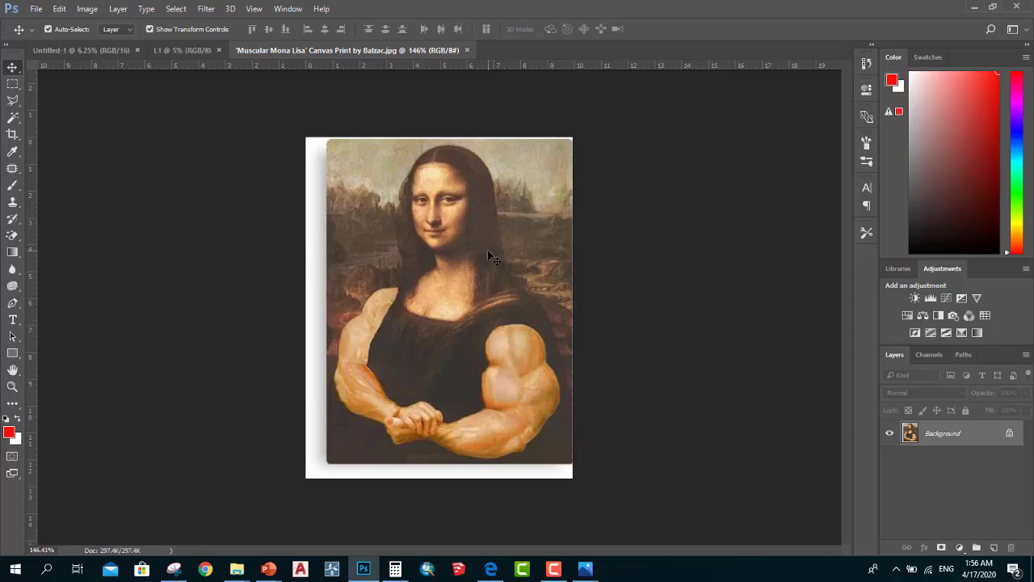
scroll(494, 246, up, 1)
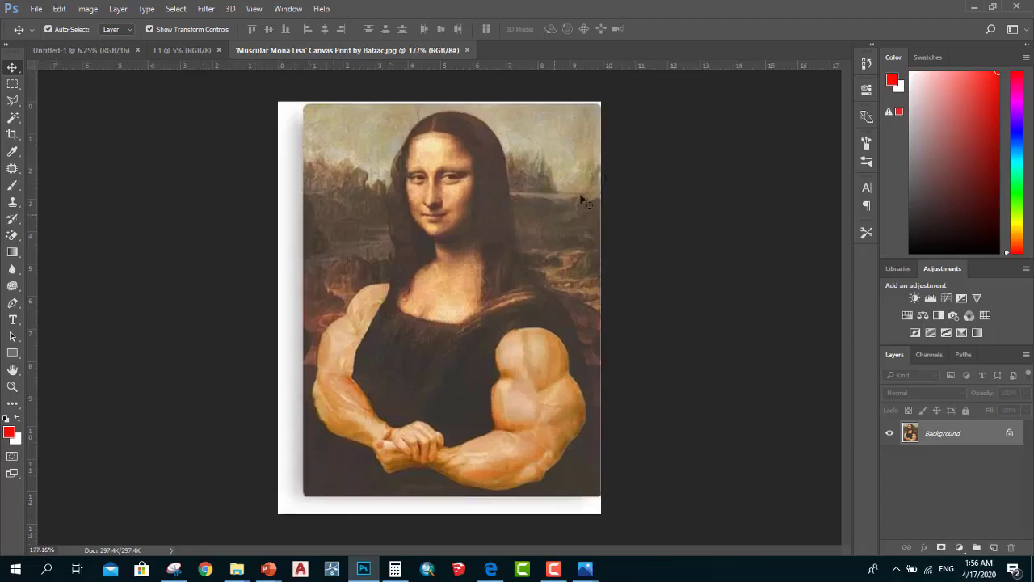
scroll(513, 226, up, 1)
scroll(532, 202, up, 1)
scroll(528, 202, down, 2)
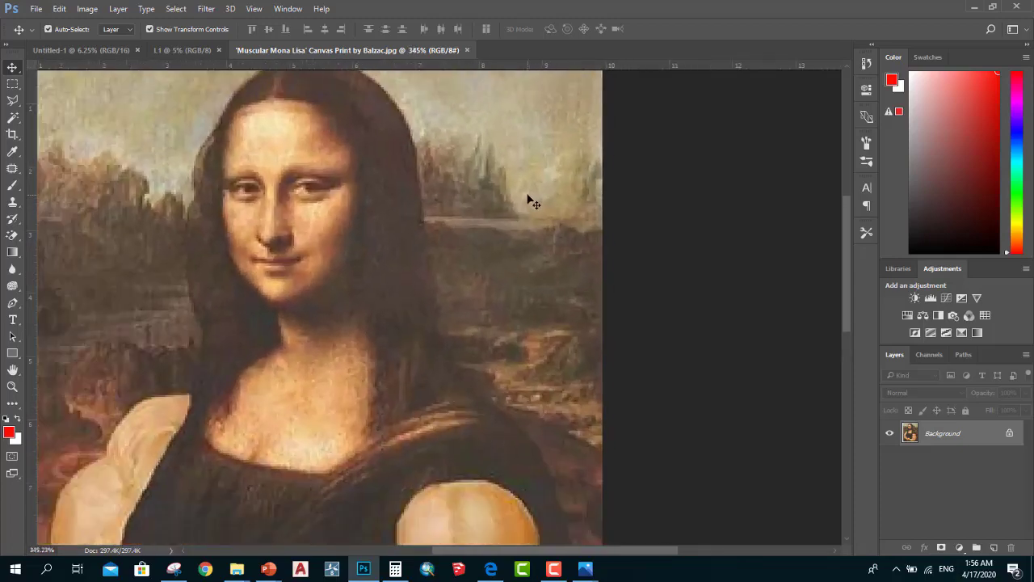
scroll(509, 194, down, 1)
scroll(485, 190, down, 2)
scroll(483, 194, down, 2)
scroll(483, 194, down, 1)
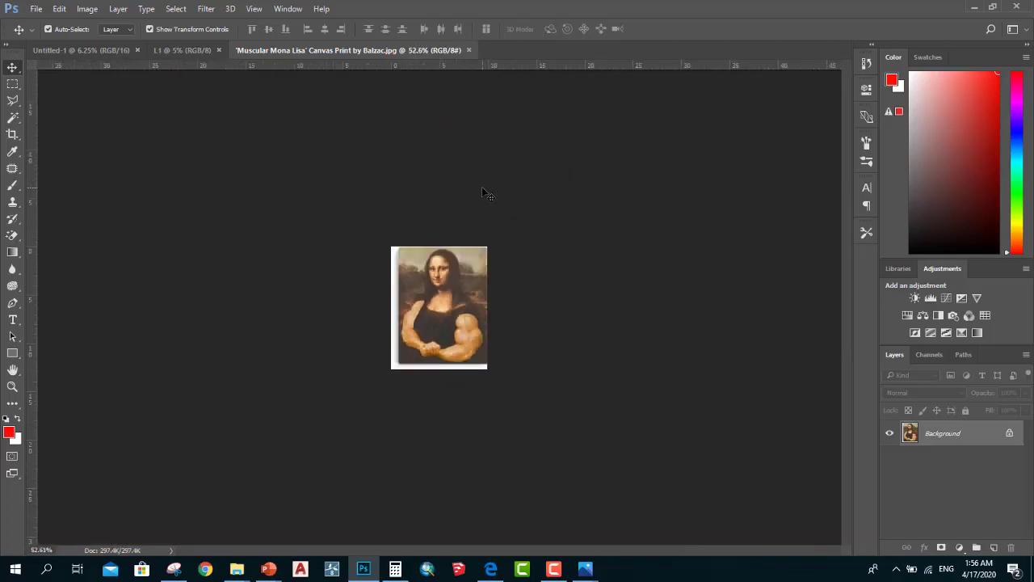
scroll(485, 243, down, 1)
scroll(487, 280, down, 1)
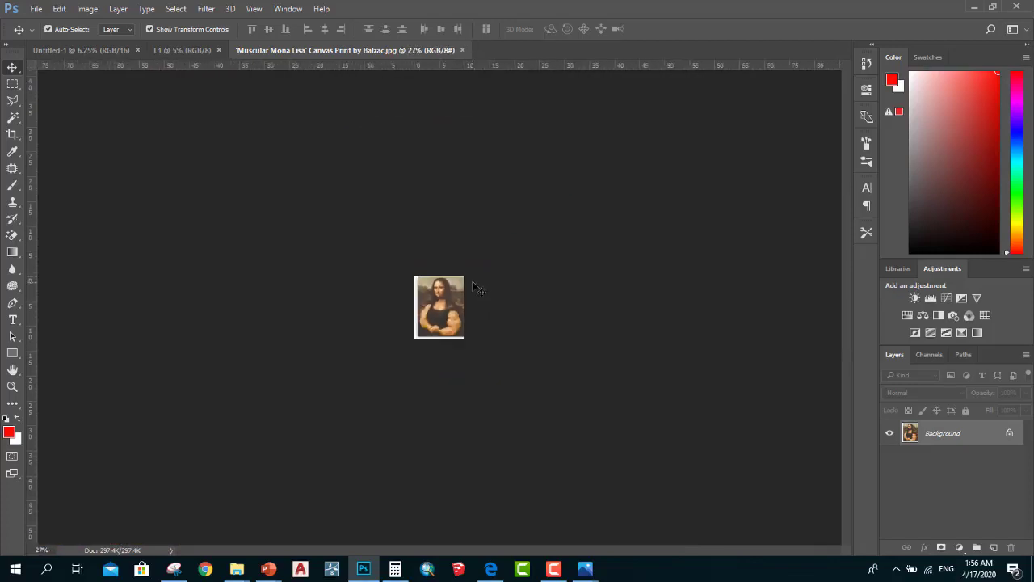
scroll(483, 278, up, 1)
scroll(493, 263, up, 2)
scroll(499, 249, up, 2)
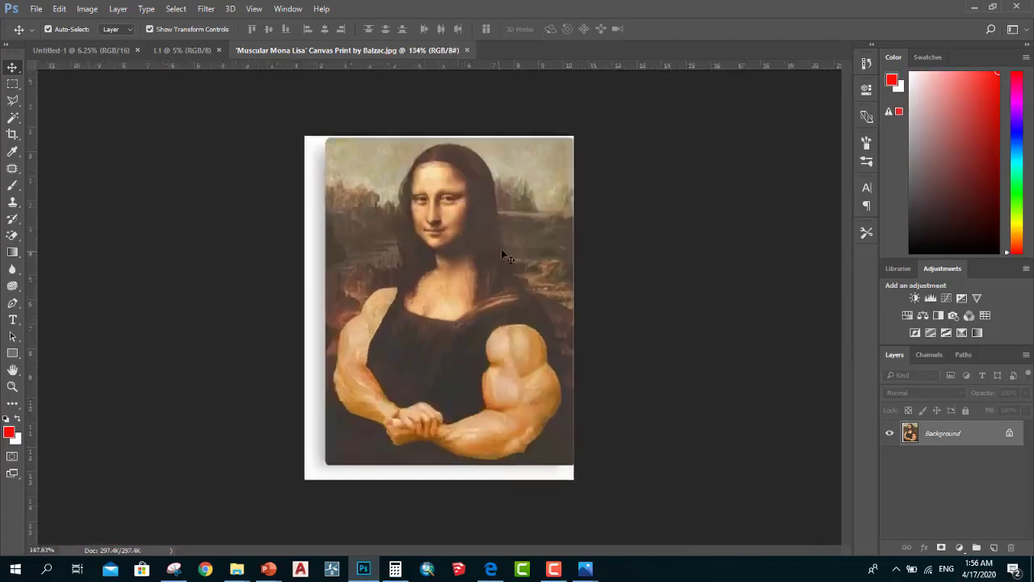
scroll(565, 226, up, 1)
scroll(560, 175, up, 1)
scroll(563, 176, up, 1)
scroll(564, 182, up, 2)
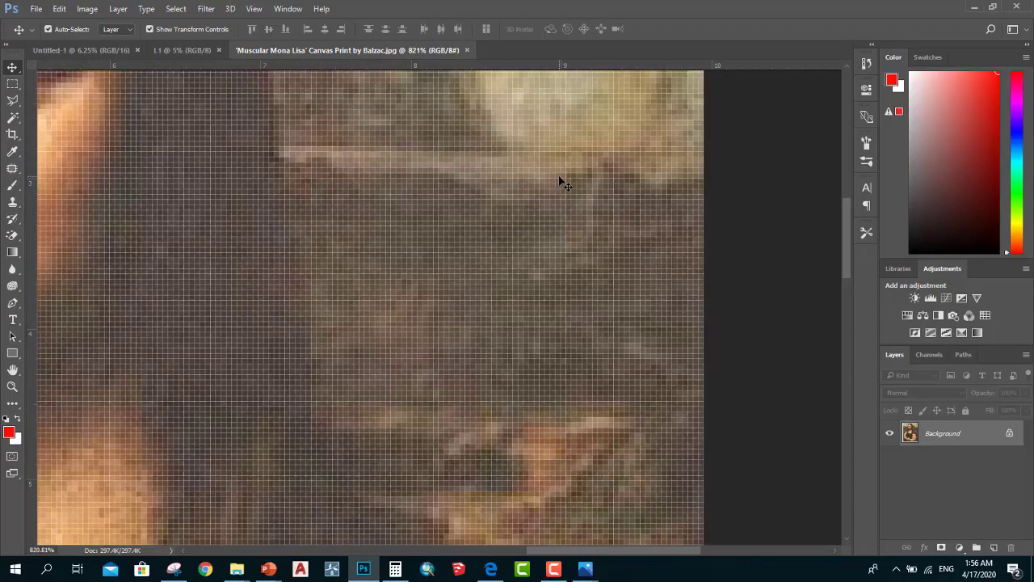
scroll(563, 183, down, 1)
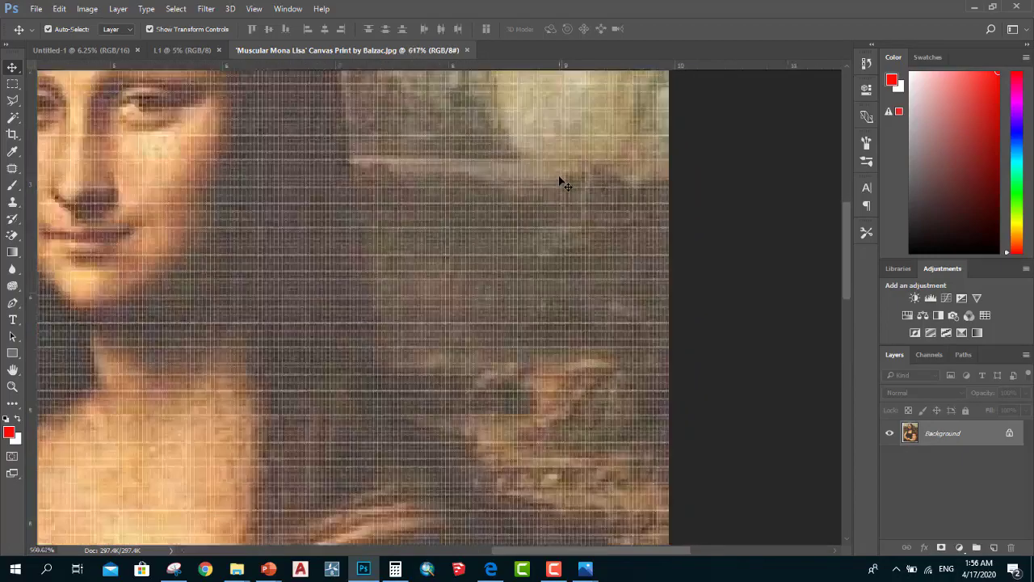
scroll(563, 182, down, 2)
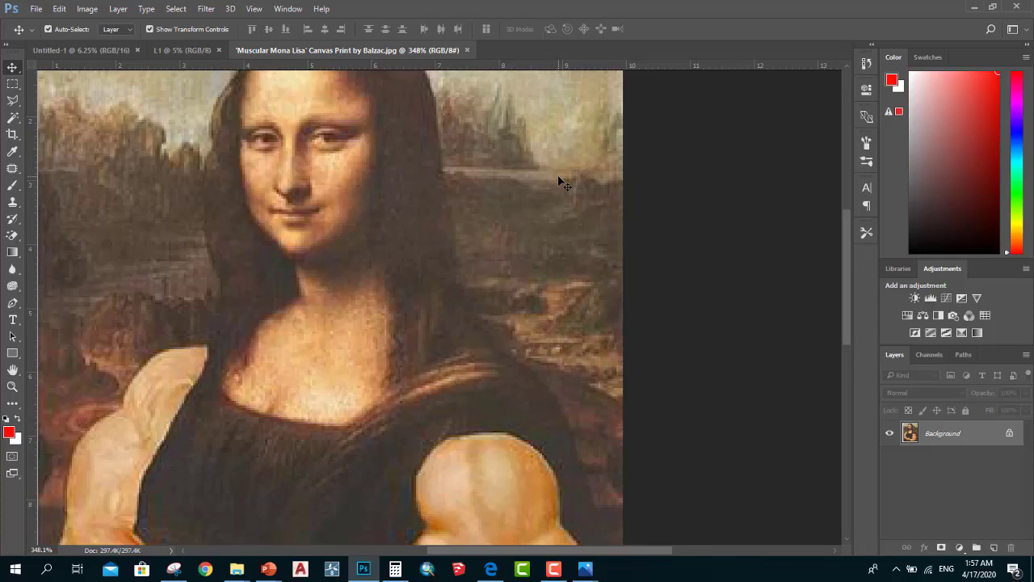
scroll(563, 184, down, 5)
scroll(492, 192, down, 4)
scroll(461, 247, down, 3)
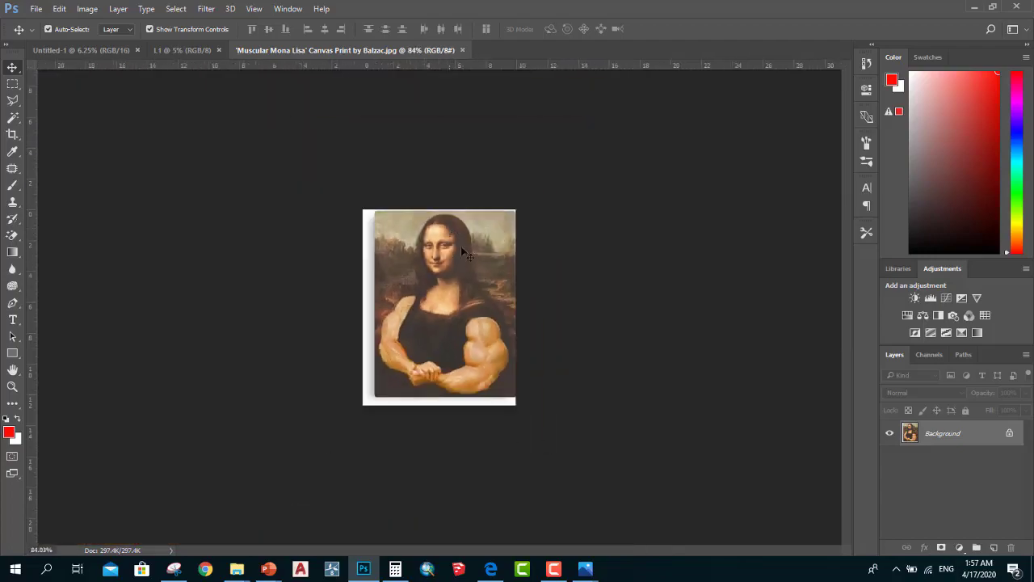
scroll(480, 272, down, 1)
scroll(480, 274, down, 1)
scroll(492, 288, up, 2)
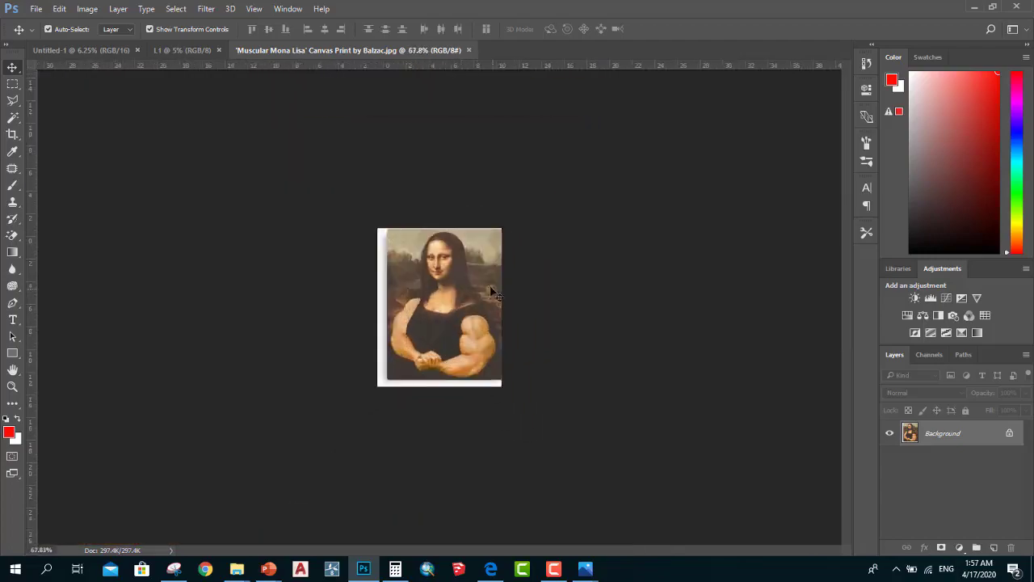
scroll(497, 267, up, 2)
scroll(517, 235, up, 2)
scroll(558, 189, up, 2)
scroll(567, 206, up, 2)
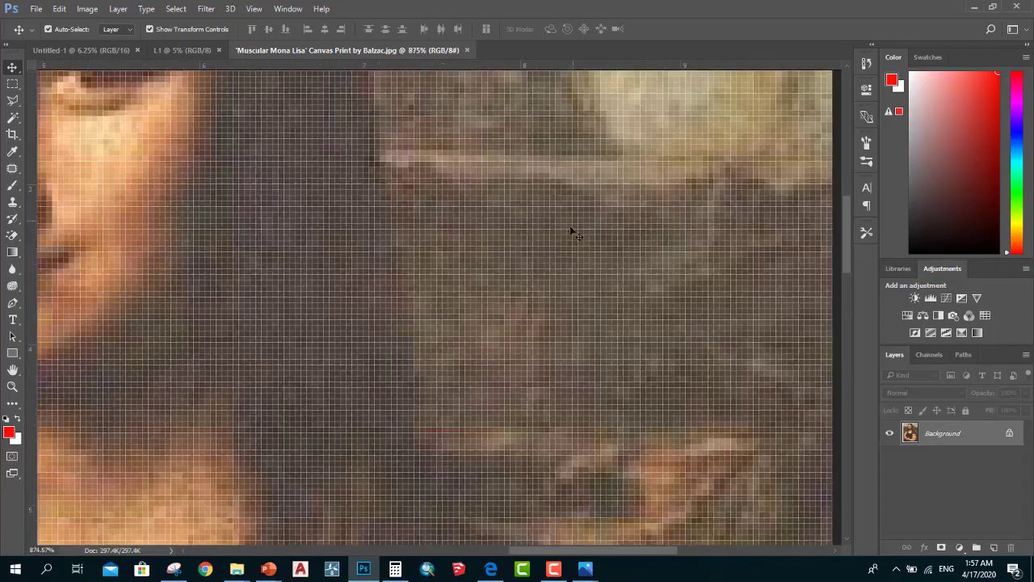
scroll(526, 243, up, 1)
scroll(218, 267, down, 1)
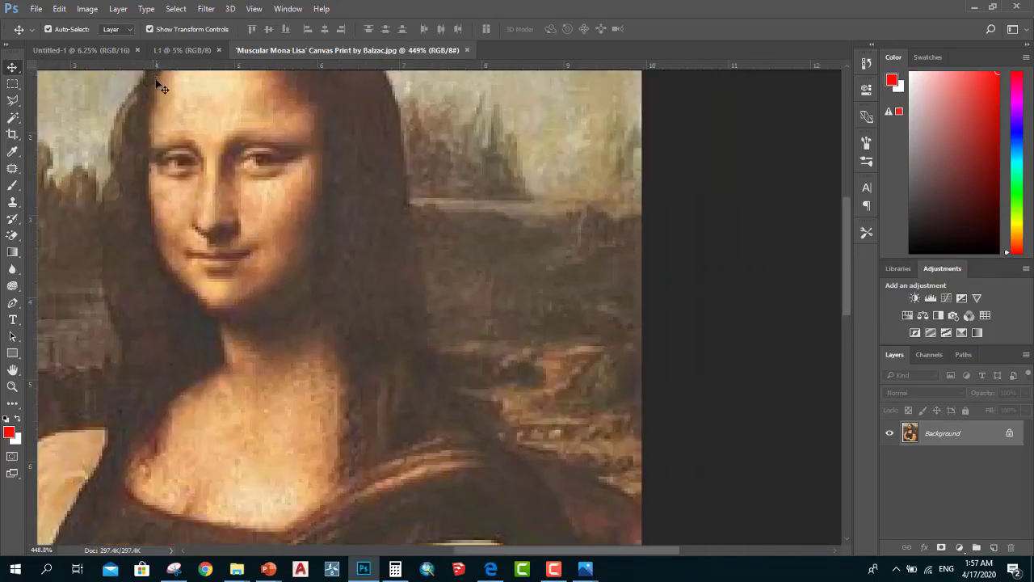
Create Untitled-2 at 1041 x 588 px, 300 ppi, in Grayscale color mode
click(36, 8)
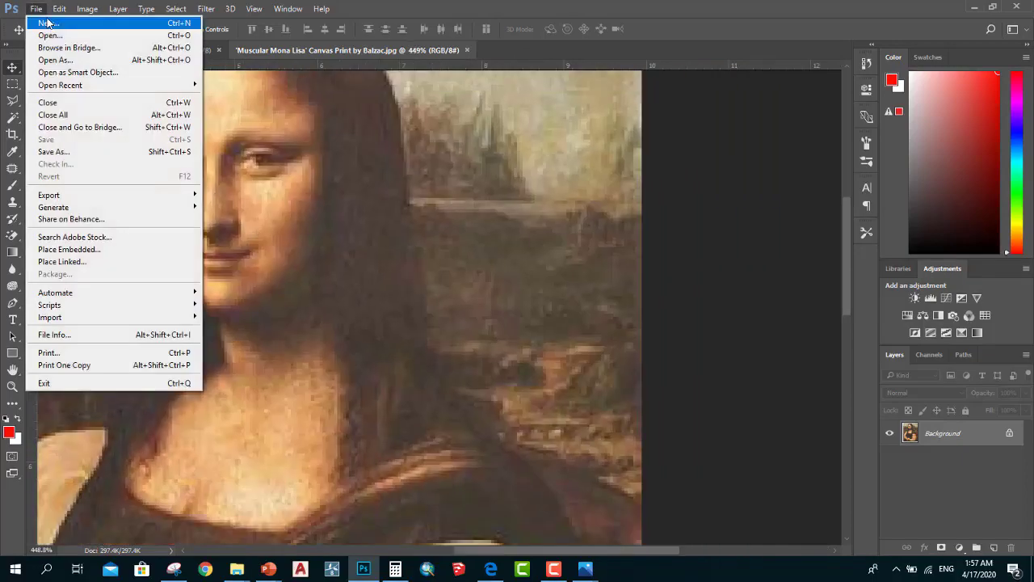
click(338, 194)
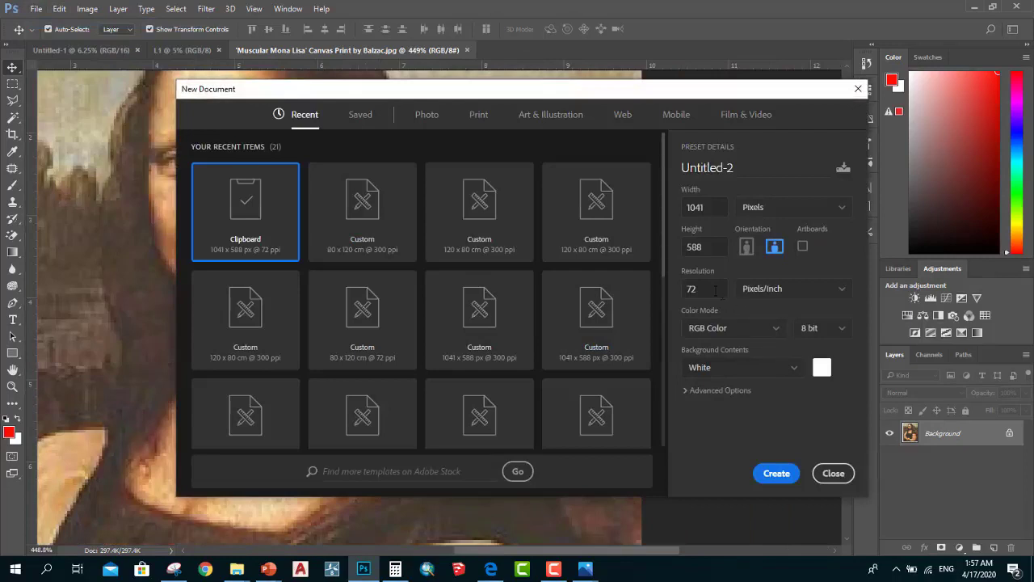
click(691, 289)
text(300)
click(727, 330)
click(706, 328)
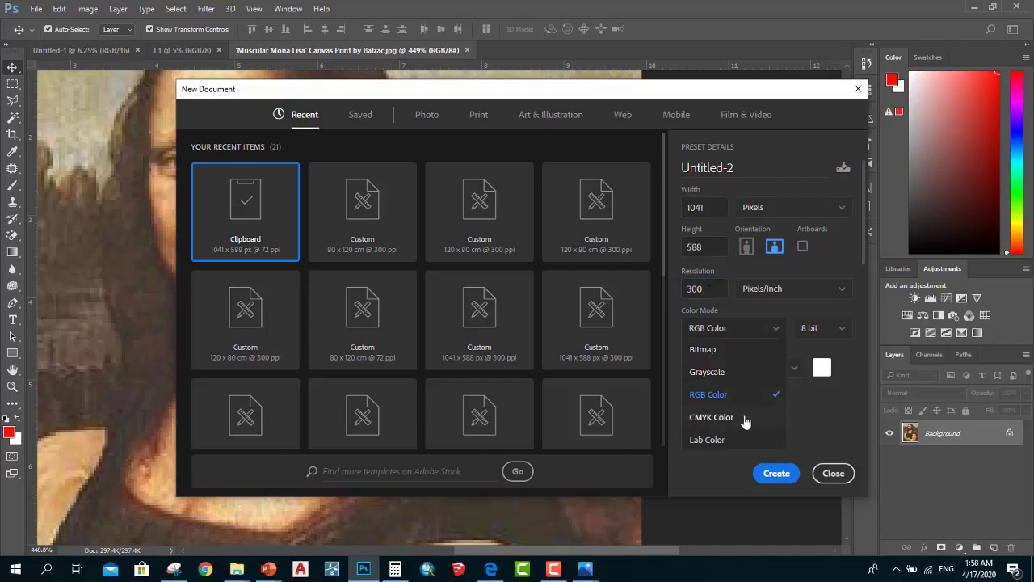
click(735, 373)
click(776, 473)
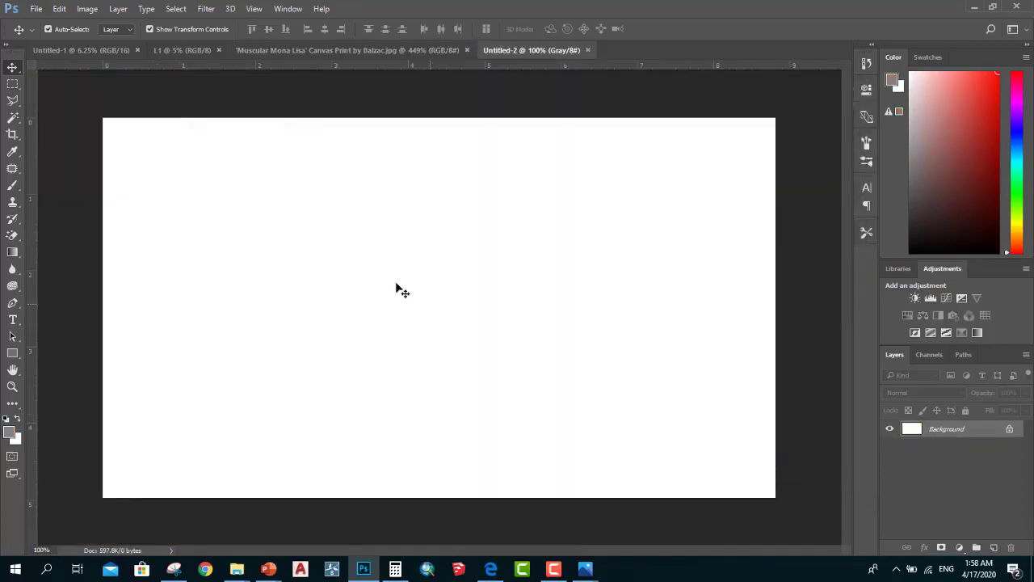
Paint a long red brush stroke across the canvas centre with a slightly smaller brush
click(12, 186)
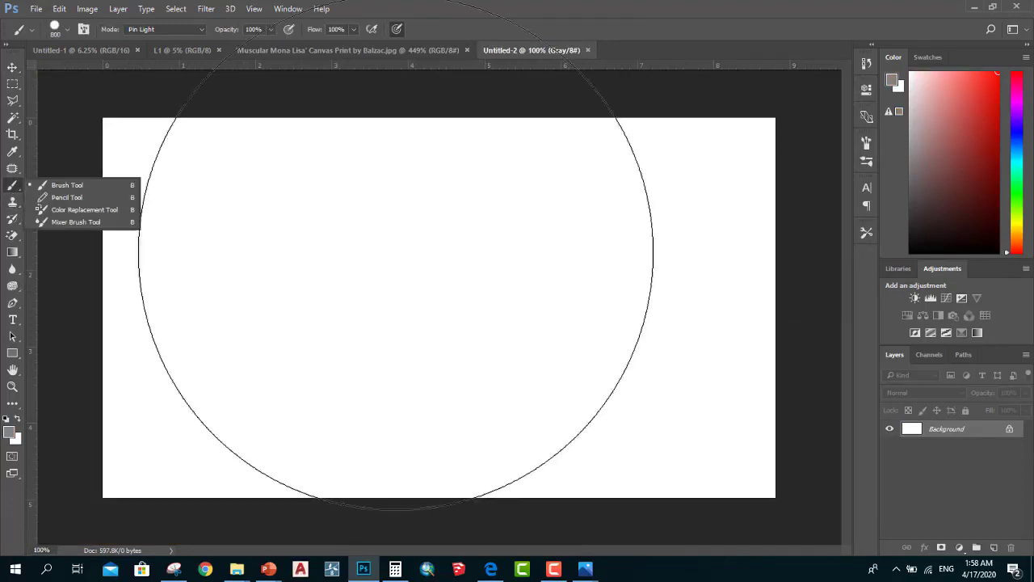
click(419, 273)
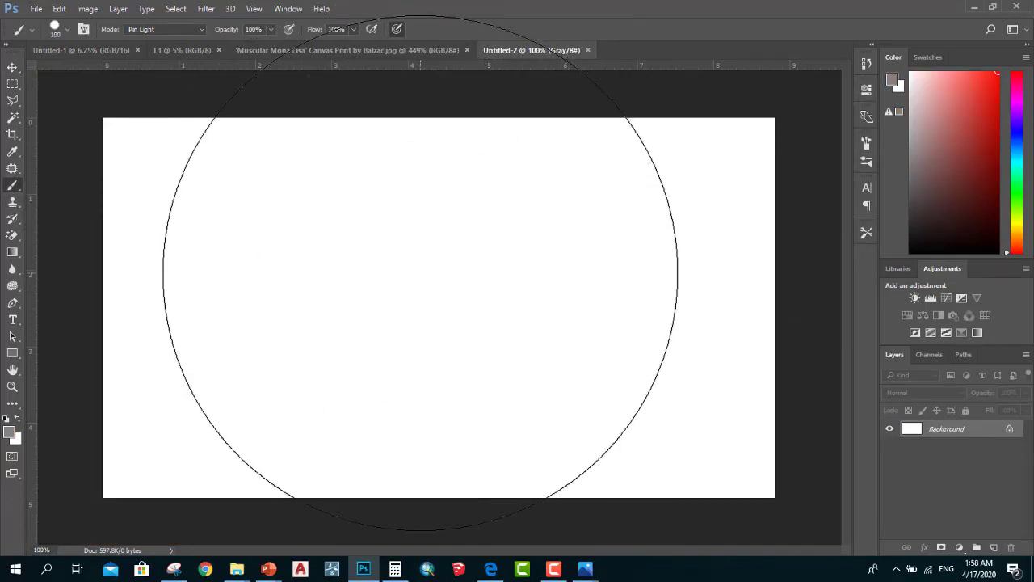
key(bracketleft)
scroll(408, 267, up, 1)
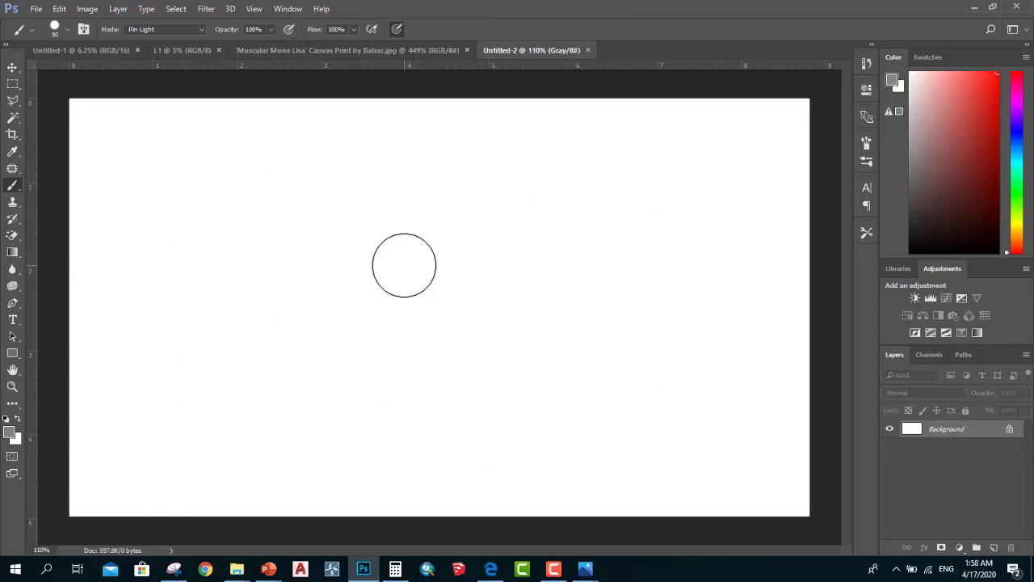
click(10, 433)
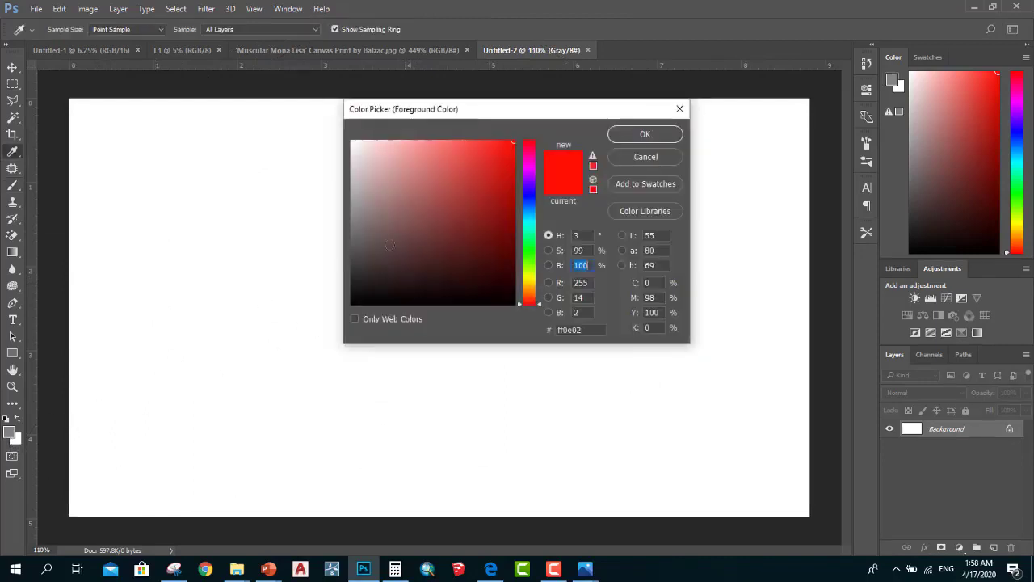
click(644, 134)
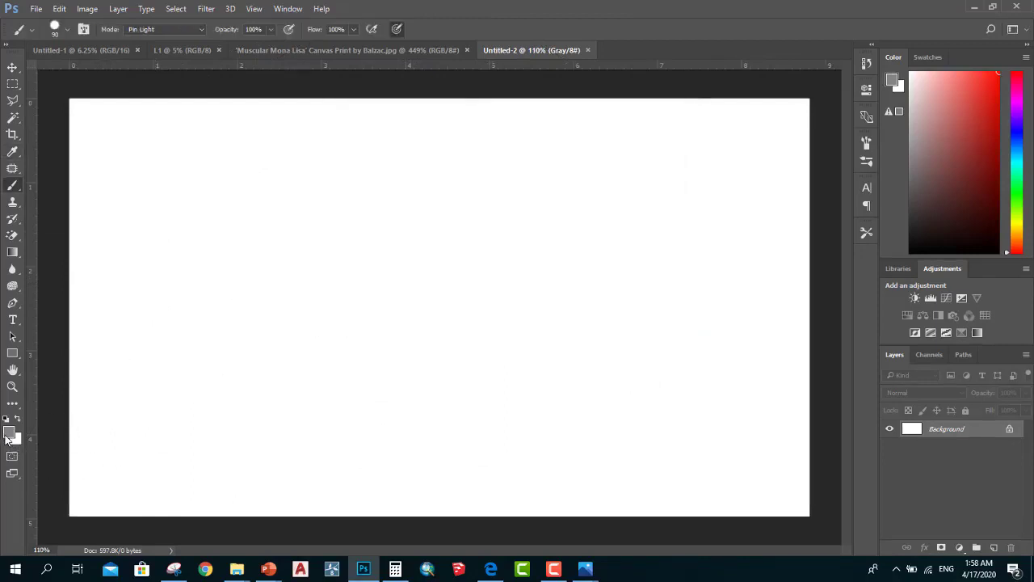
drag(623, 232, 333, 323)
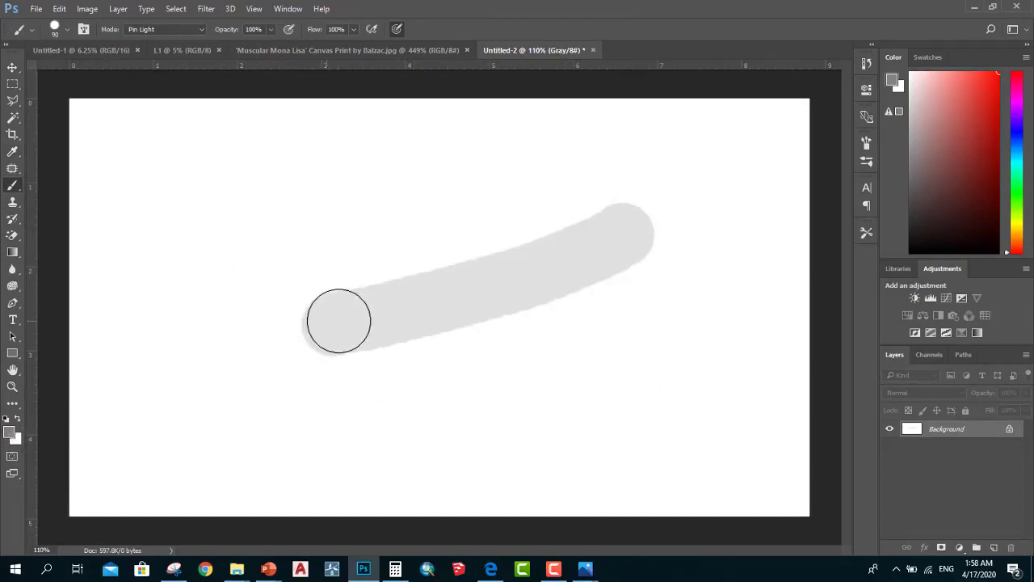
On a new layer, paint a green diagonal stroke and a yellow-green stroke across the top
click(10, 434)
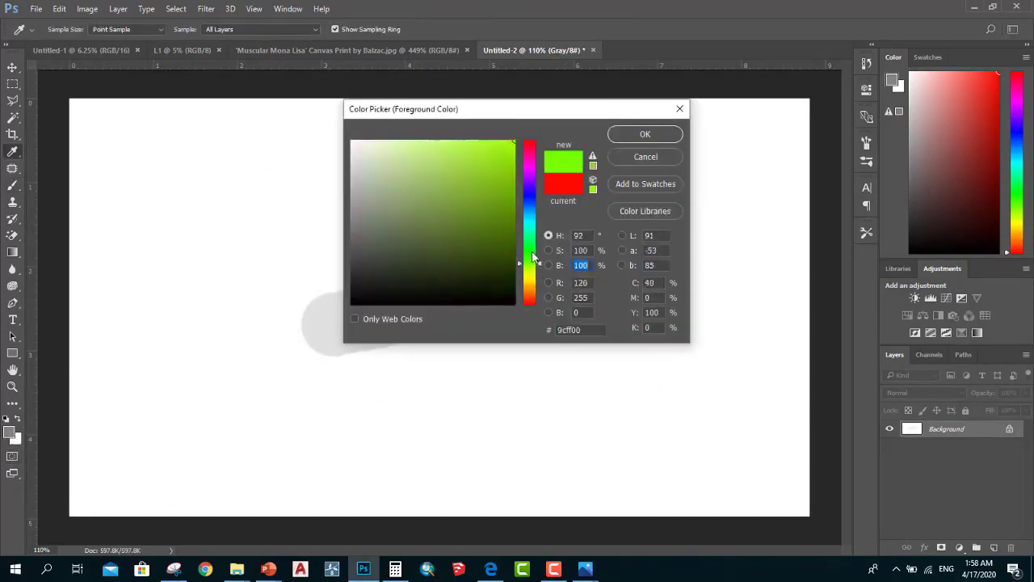
drag(527, 267, 529, 247)
click(643, 134)
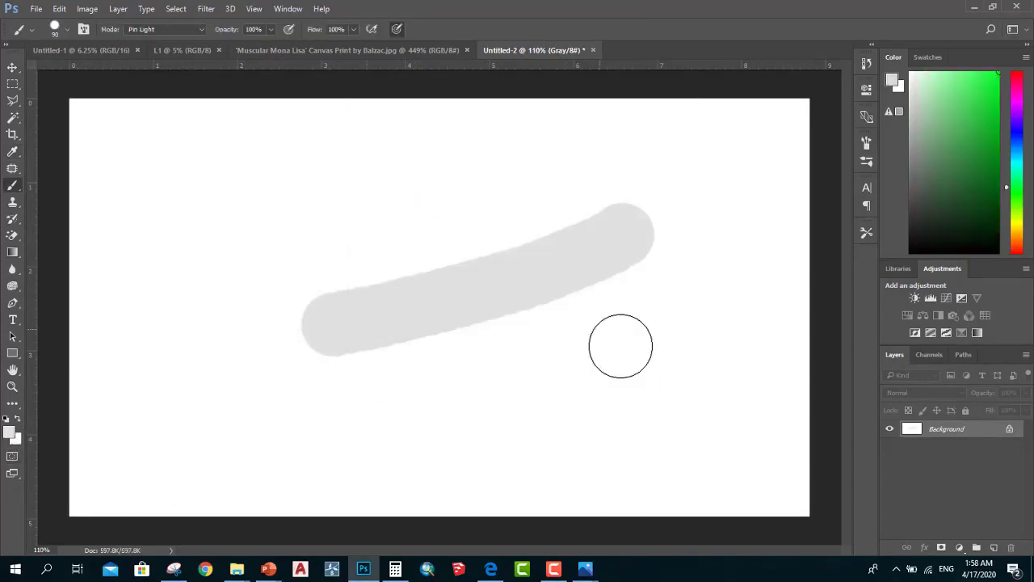
click(994, 547)
drag(343, 142, 606, 377)
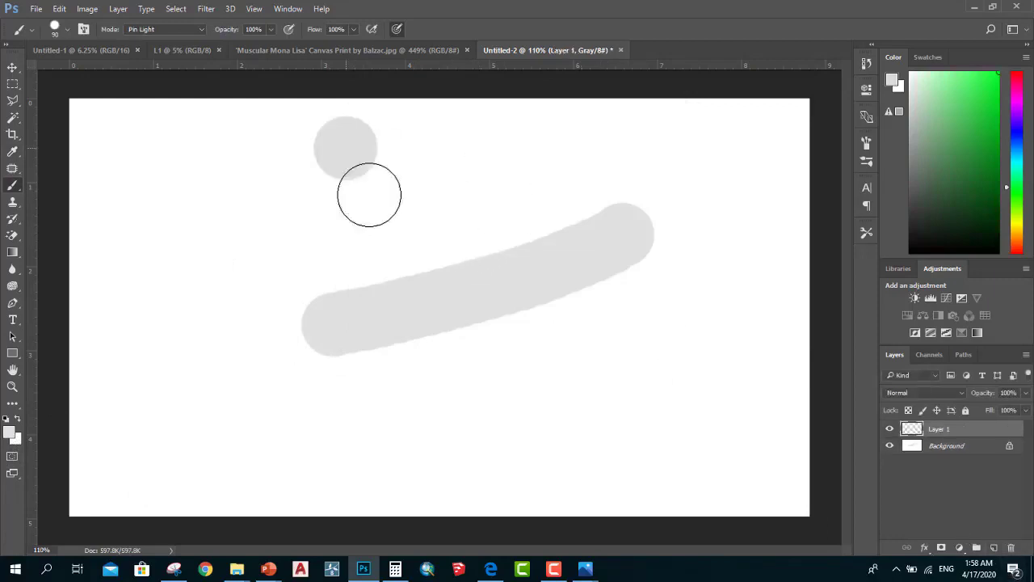
click(10, 434)
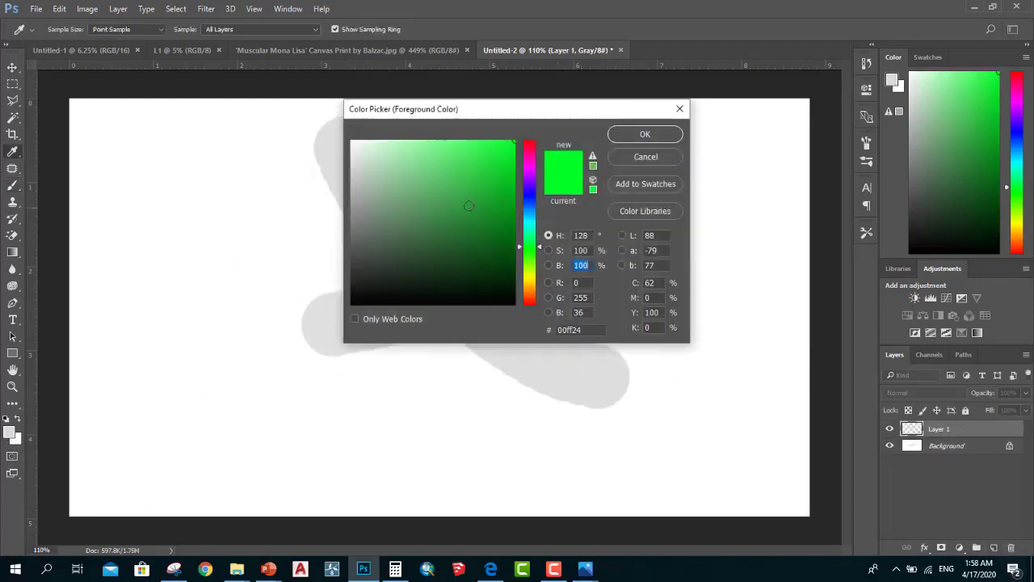
drag(535, 261, 532, 266)
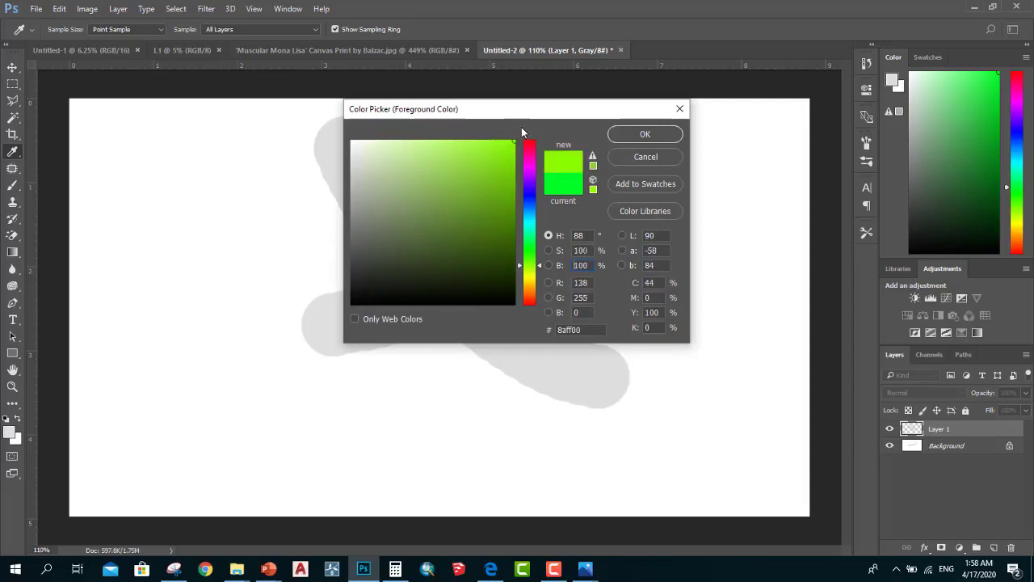
click(640, 135)
drag(214, 215, 577, 141)
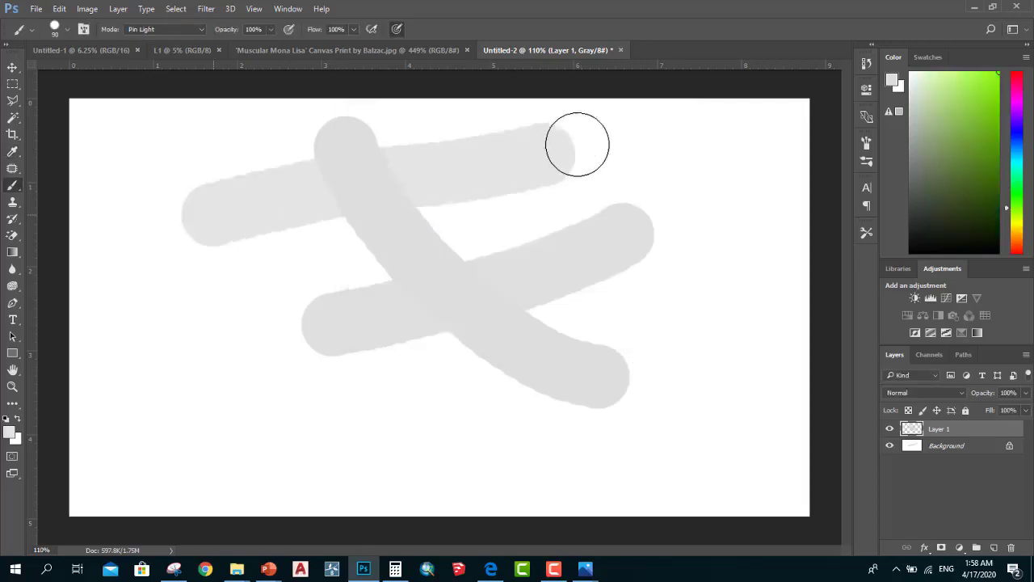
Paint two near-black green curves in the lower canvas and drag in the portrait photo
click(11, 433)
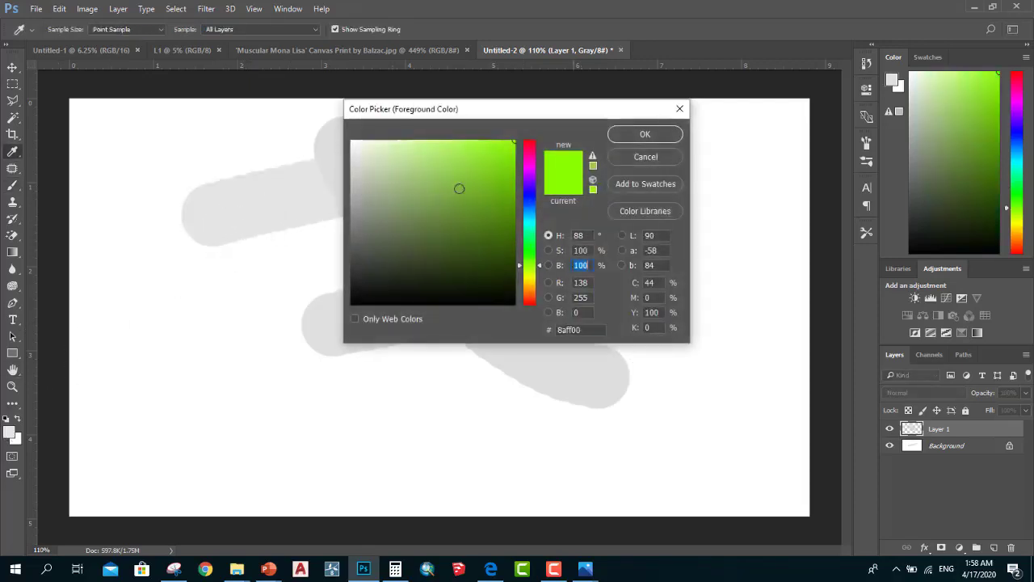
drag(459, 189, 471, 171)
click(485, 159)
click(504, 273)
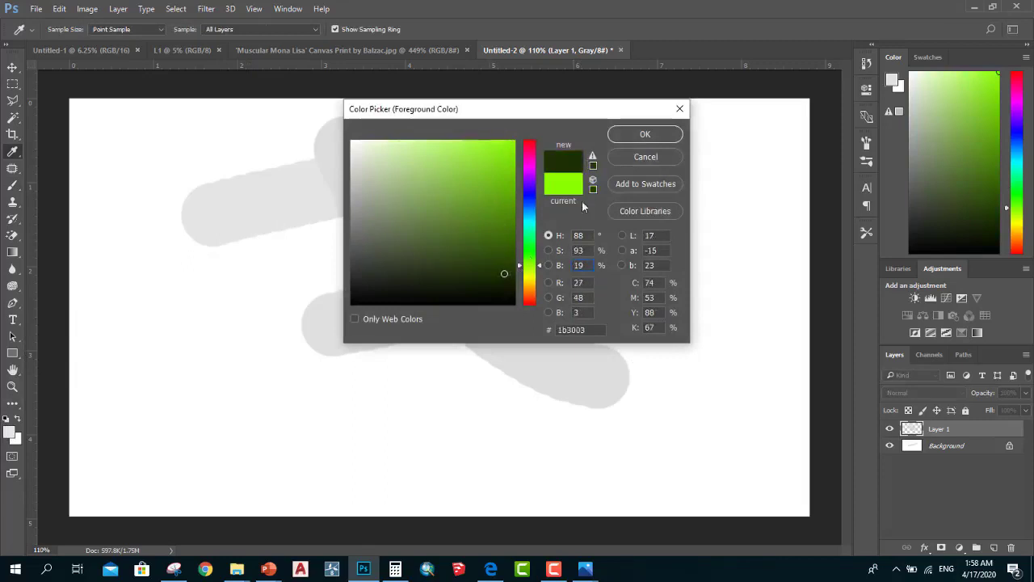
click(642, 134)
drag(190, 295, 283, 408)
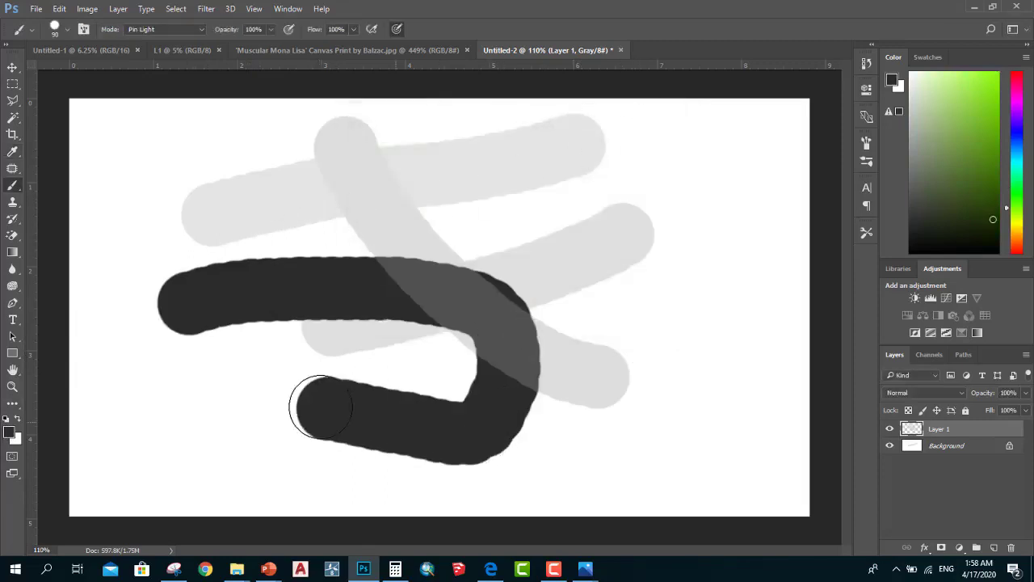
key(ctrl+minus)
key(ctrl+plus)
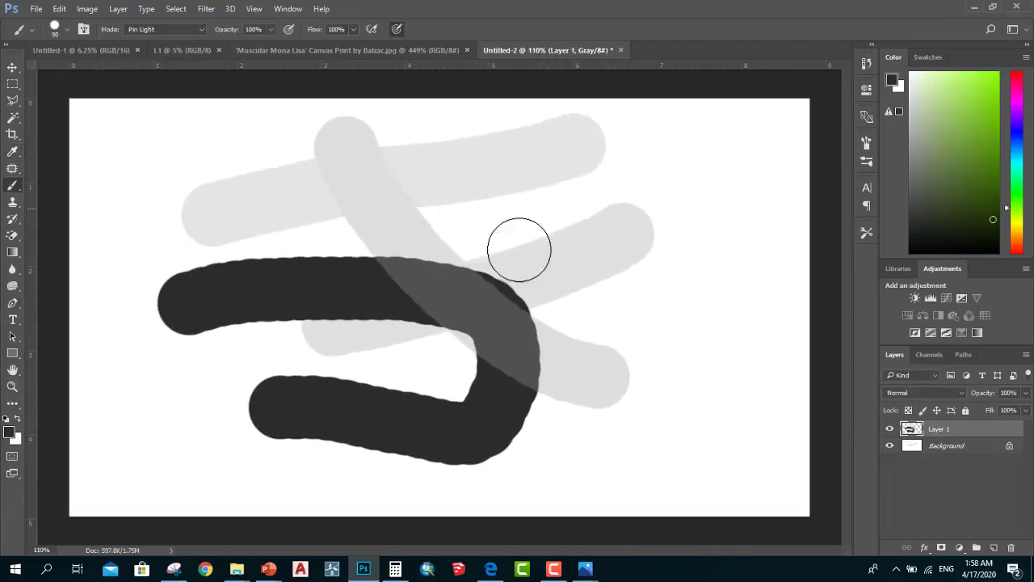
scroll(404, 388, down, 2)
scroll(710, 245, up, 1)
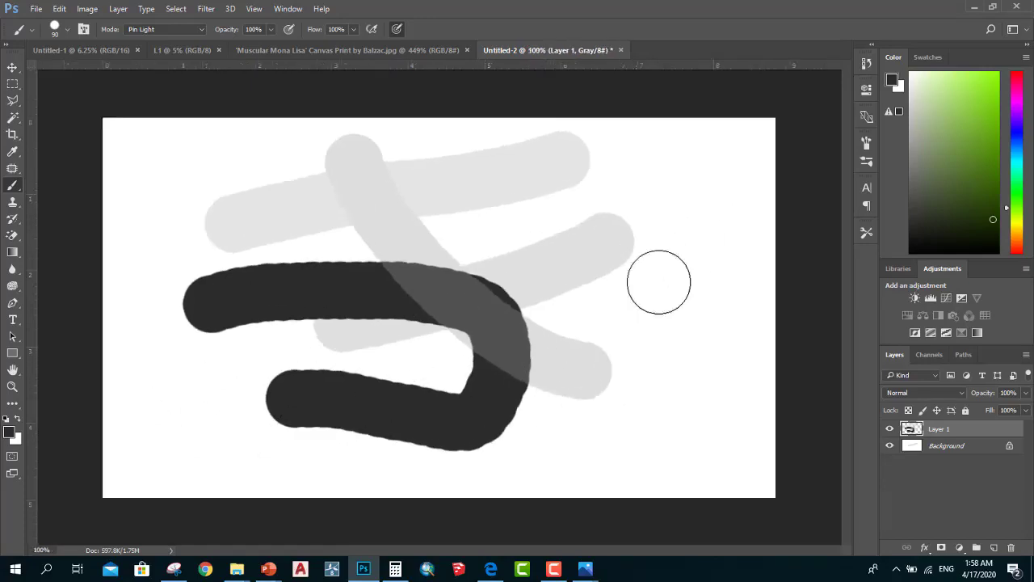
scroll(657, 280, up, 2)
drag(680, 460, 488, 171)
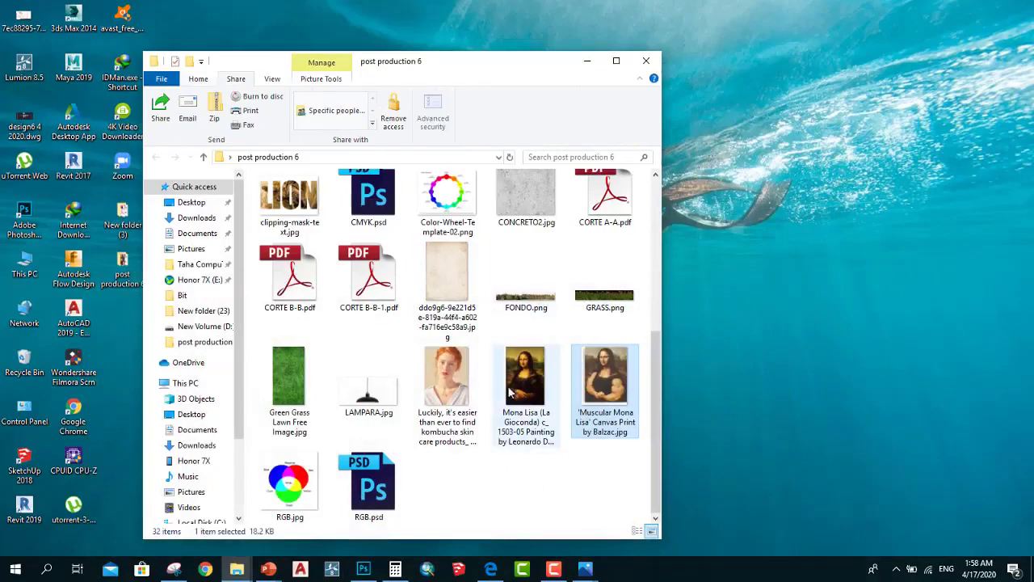
mouse_move(447, 380)
mouse_down()
mouse_move(370, 576)
mouse_move(435, 312)
mouse_up()
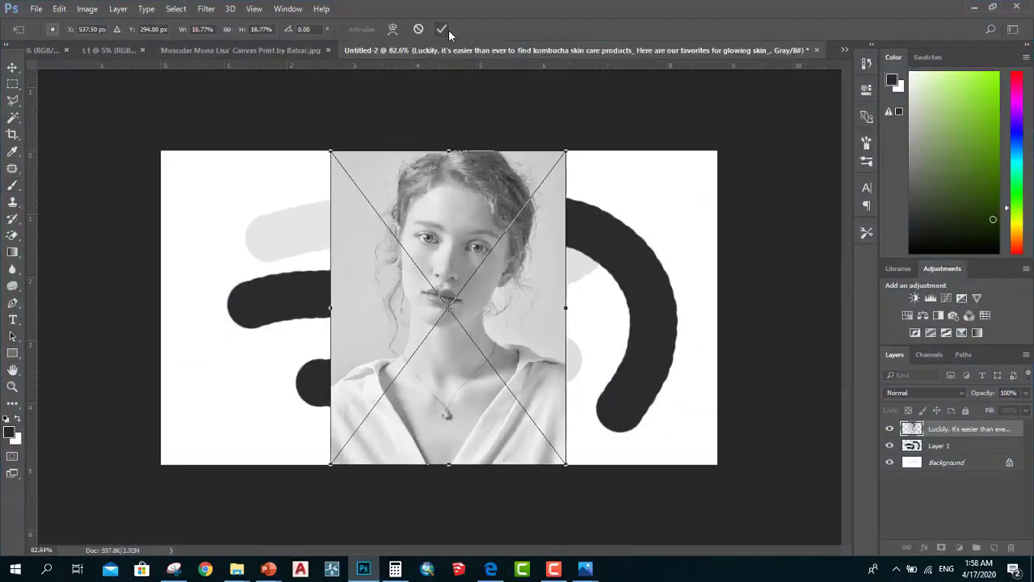
Commit the placed portrait photo, view at 100%, and begin a new 1041 x 588 px document
click(448, 30)
key(b)
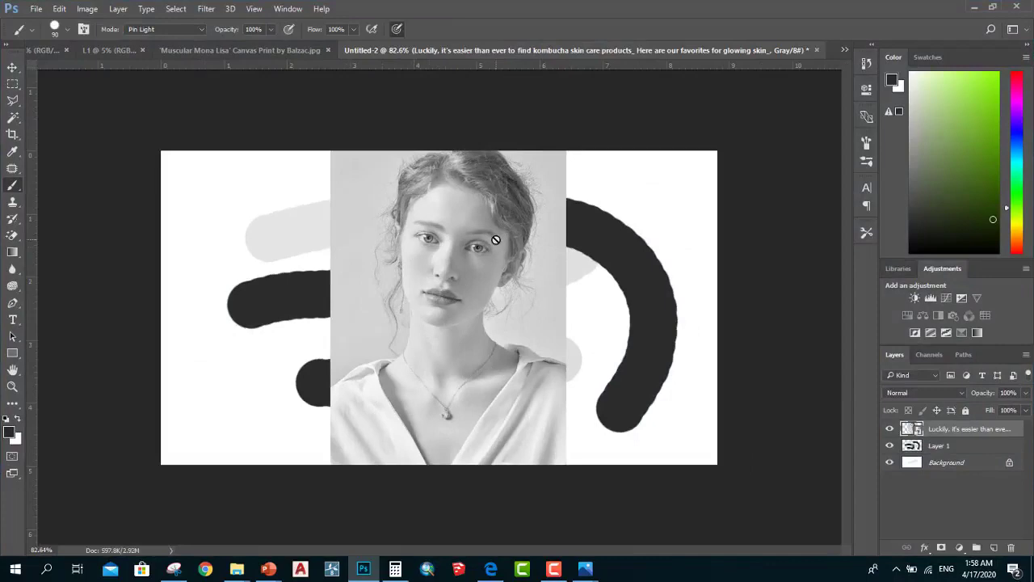
key(ctrl+plus)
click(36, 9)
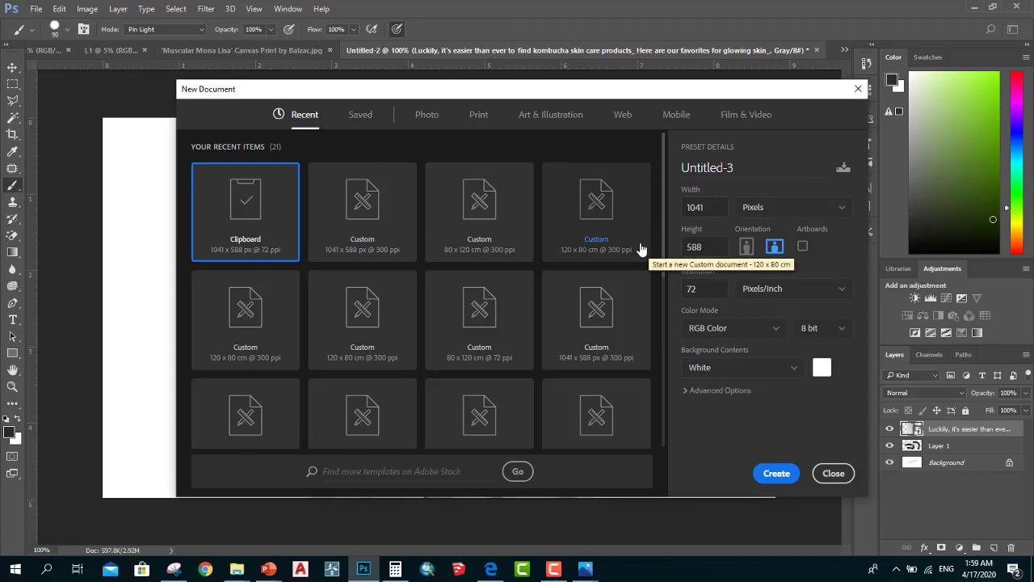
Change the new document's Color Mode from RGB Color to CMYK Color
click(748, 210)
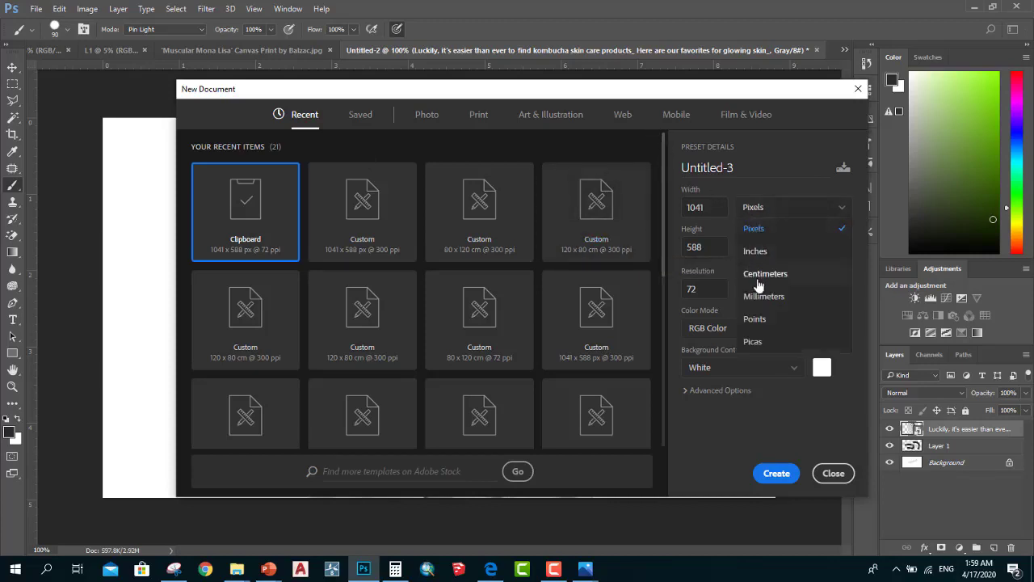
click(690, 335)
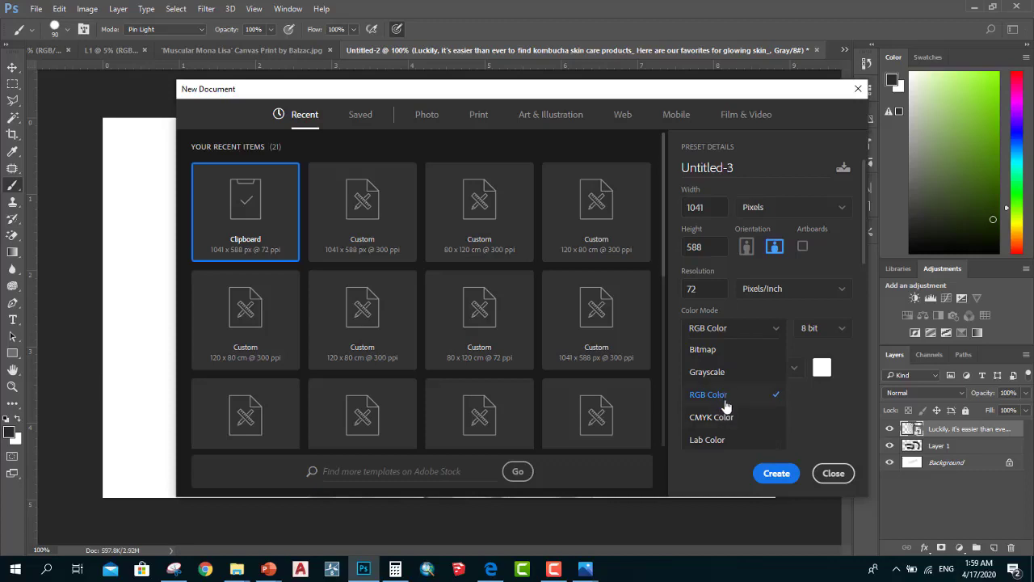
click(730, 418)
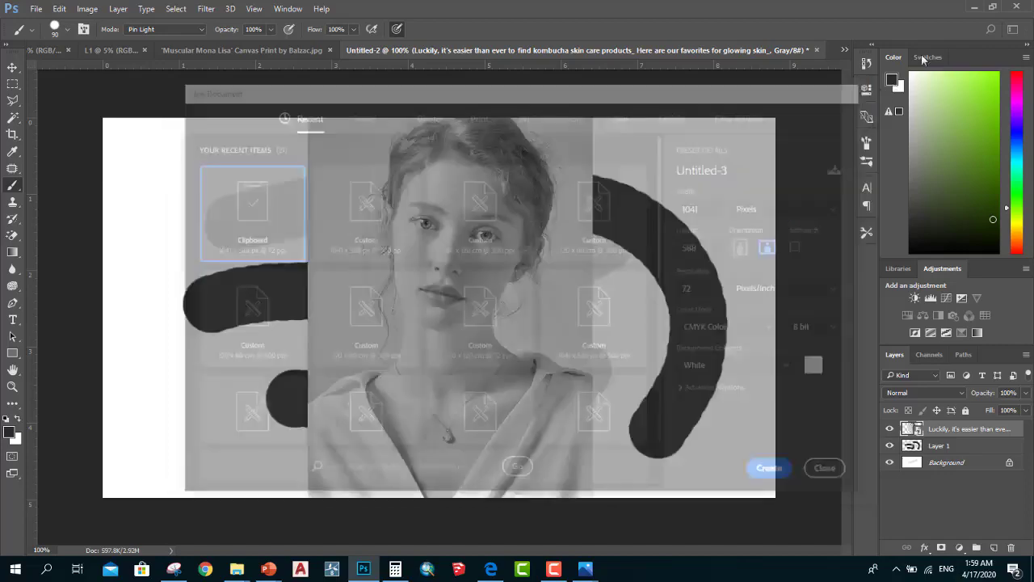
mouse_move(585, 569)
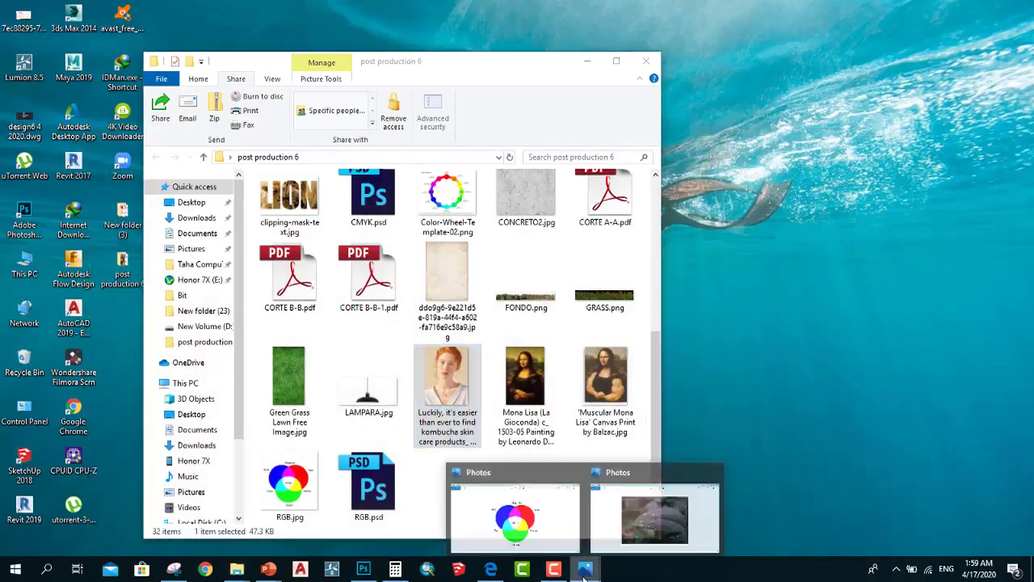
Minimize the leaf photo and view RGB.jpg, the overlapping red, green and blue circles diagram
click(667, 518)
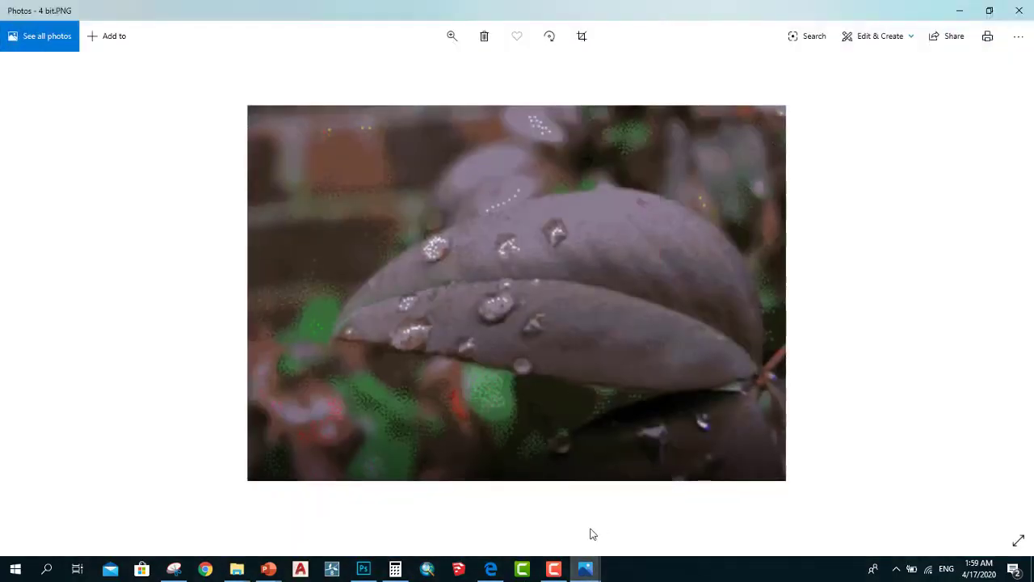
click(959, 12)
mouse_move(585, 569)
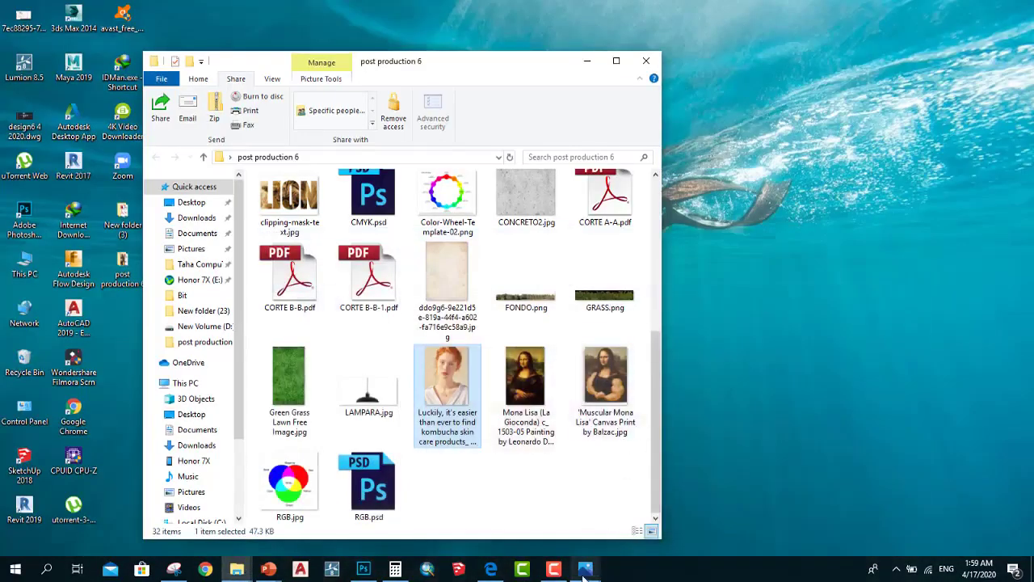
click(543, 496)
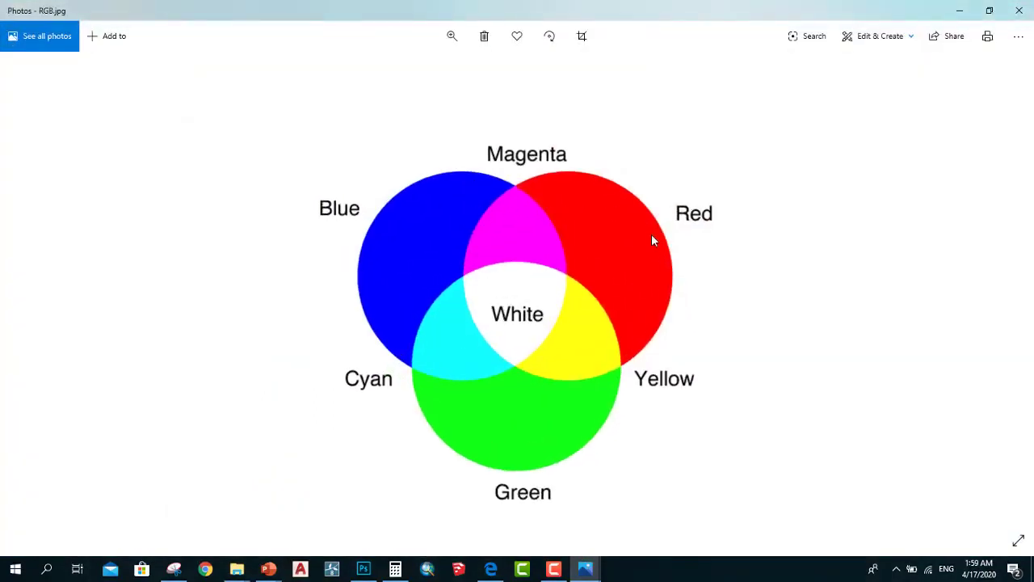
Zoom in and out on the RGB.jpg additive colour diagram in Photos
scroll(652, 233, down, 2)
scroll(537, 408, up, 1)
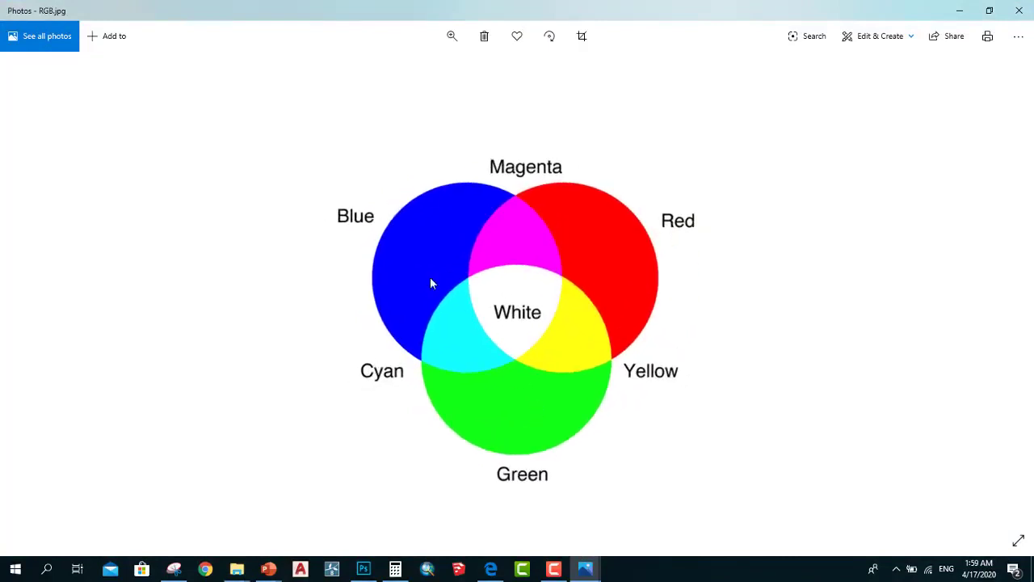
scroll(403, 244, down, 1)
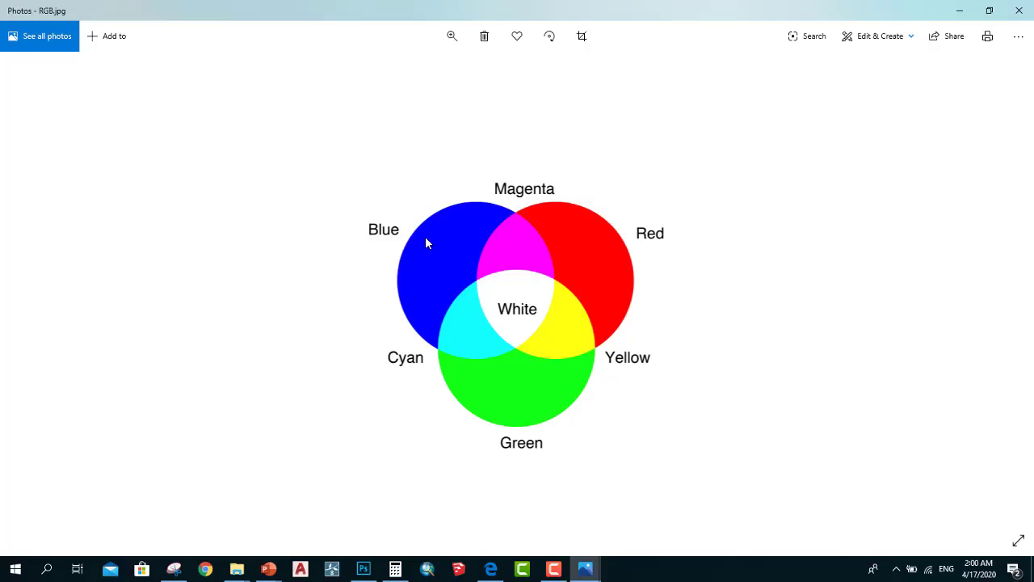
key(ctrl+plus)
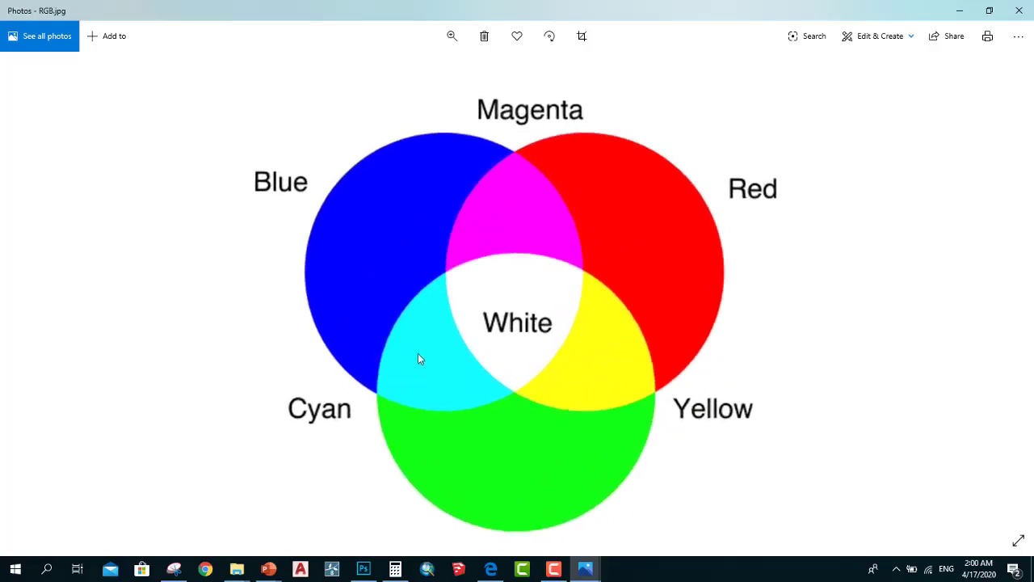
key(ctrl+minus)
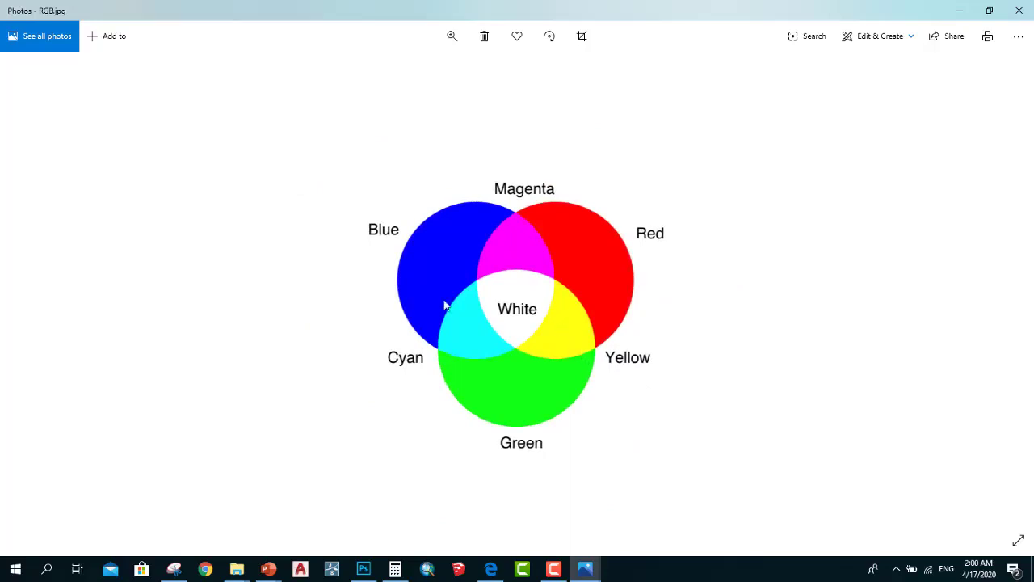
key(ctrl+plus)
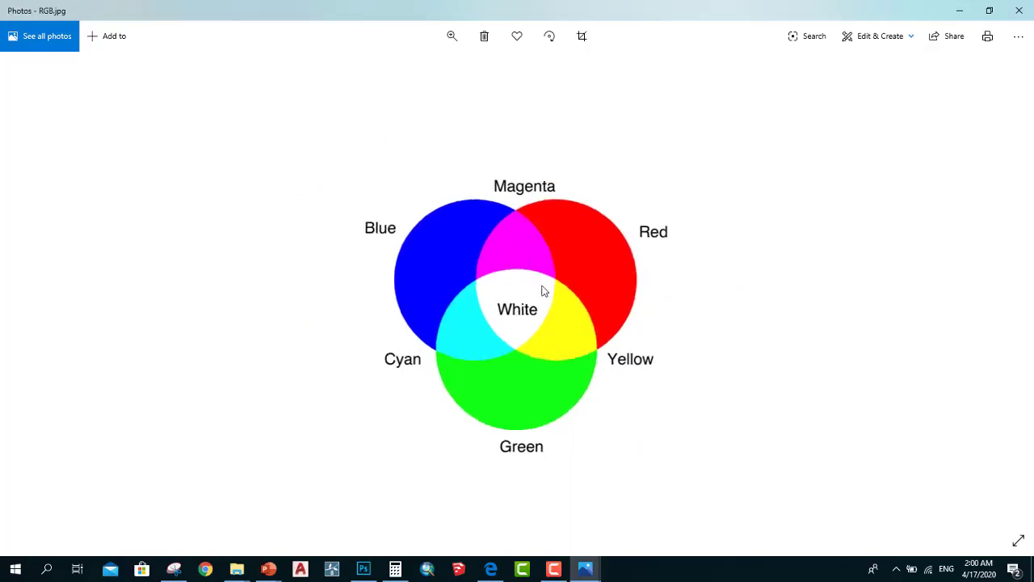
key(ctrl+plus)
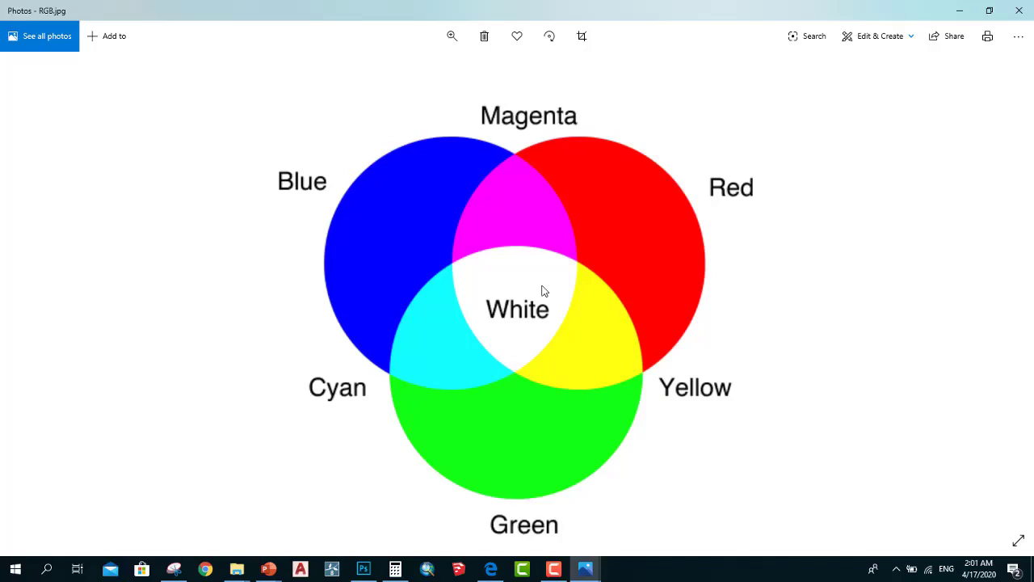
Close Photos, return to Photoshop, and start a new document measured in centimetres
click(1019, 10)
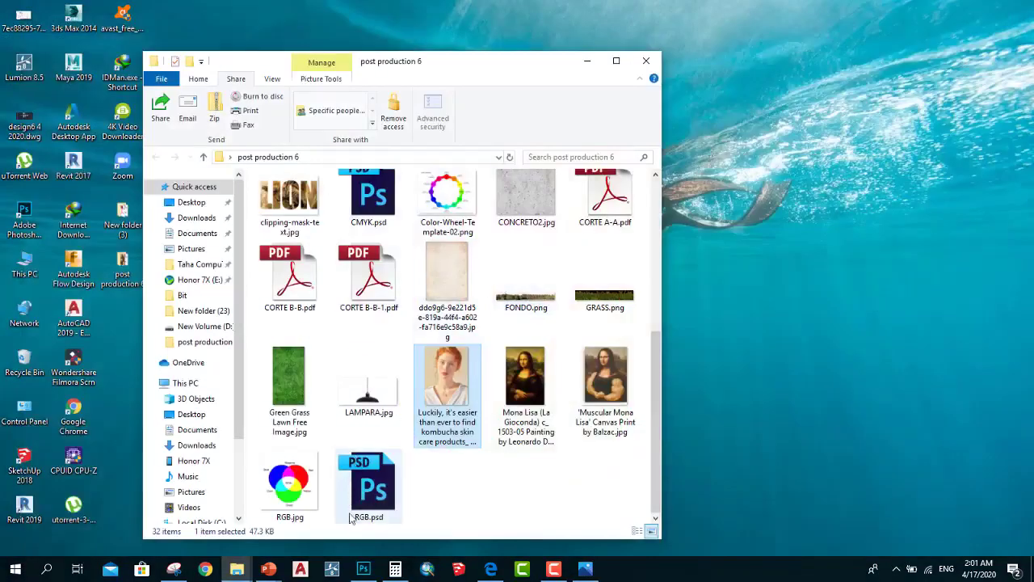
click(363, 569)
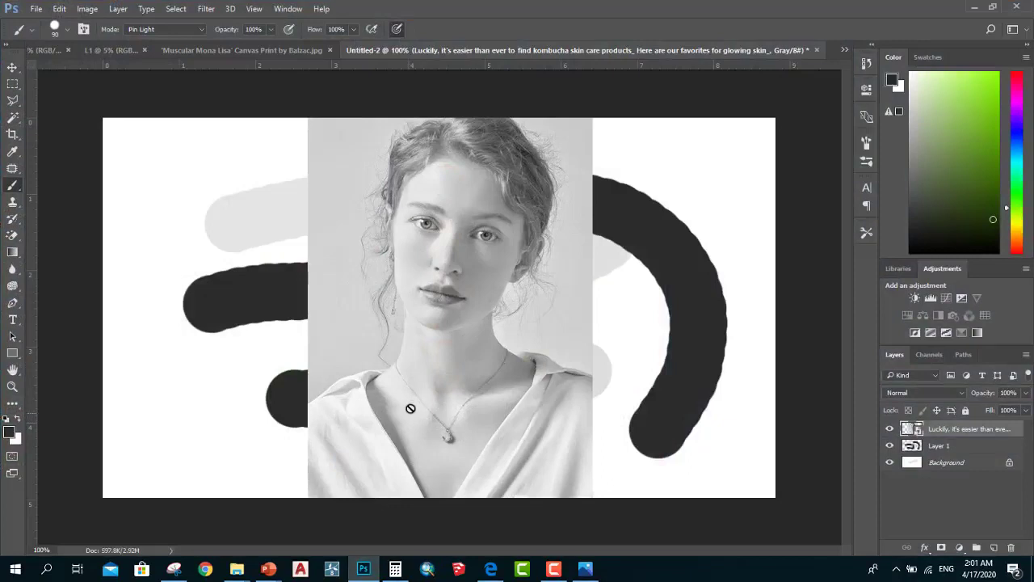
click(37, 9)
click(48, 22)
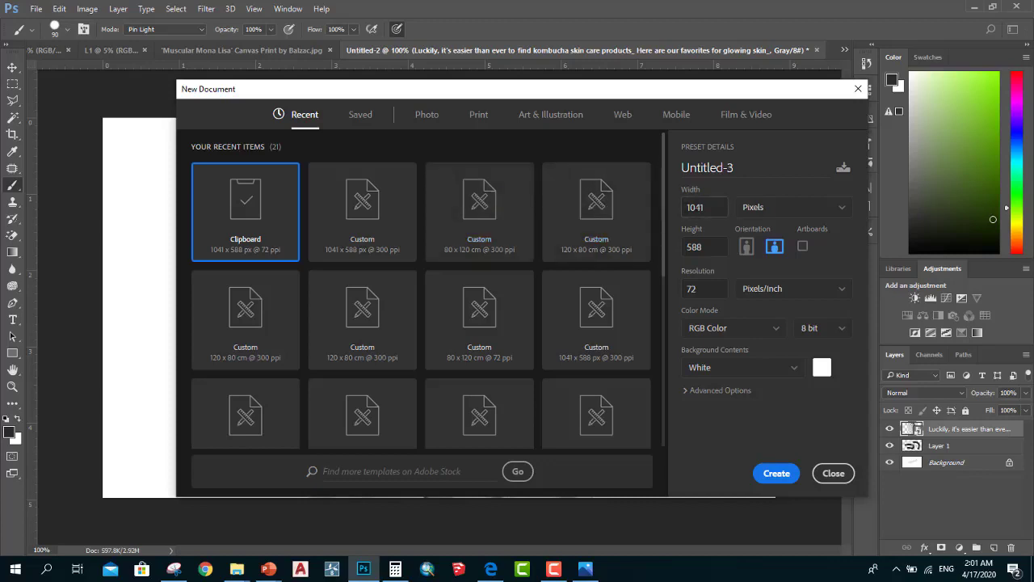
double_click(705, 209)
click(768, 208)
click(764, 273)
Set the document to 80 × 120 cm portrait at 300 pixels/inch
double_click(697, 207)
text(120)
key(Tab)
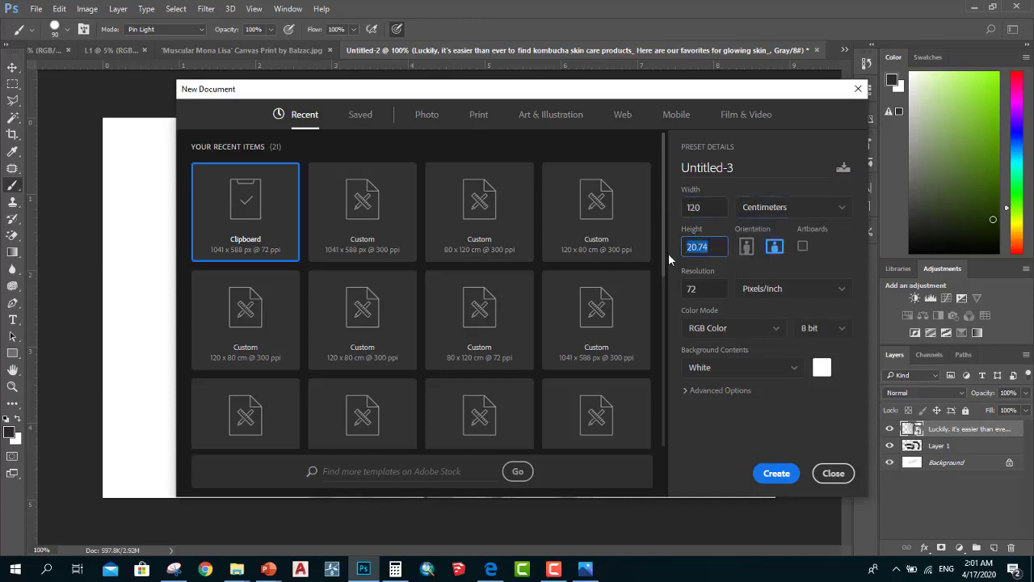
text(80)
click(746, 247)
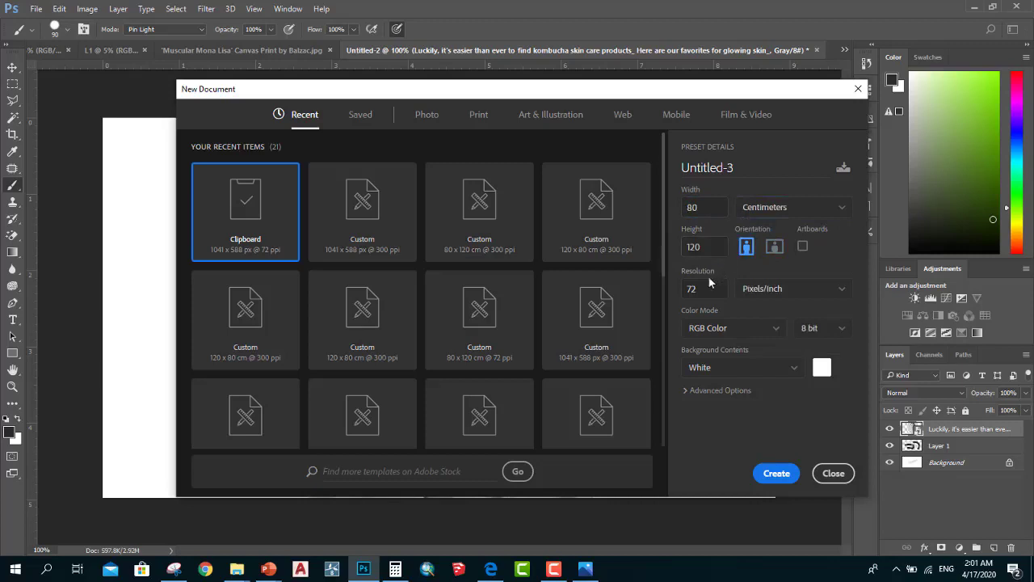
double_click(702, 289)
text(300)
Keep RGB Color mode at 8 bit depth
click(744, 328)
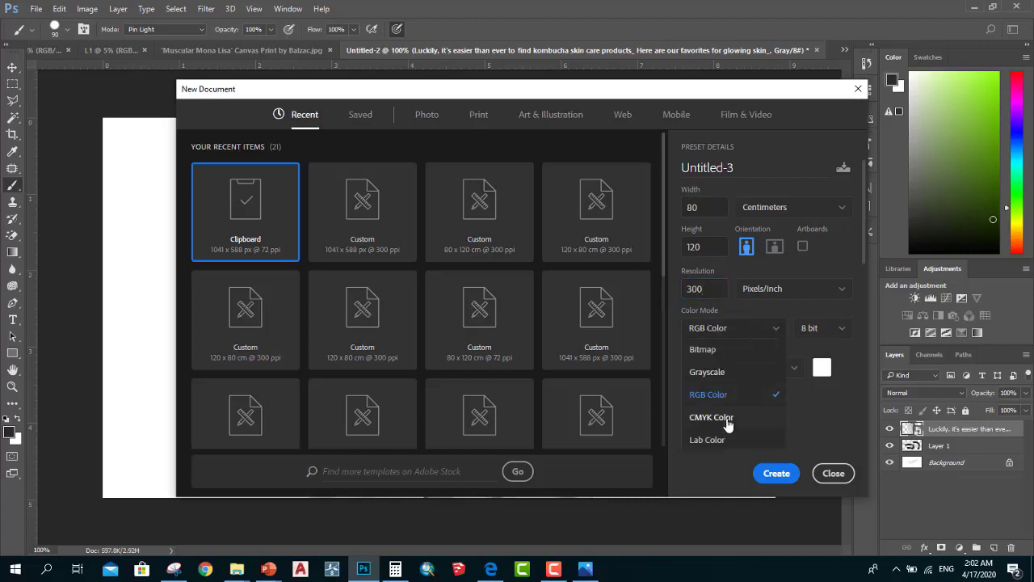
click(728, 394)
click(824, 328)
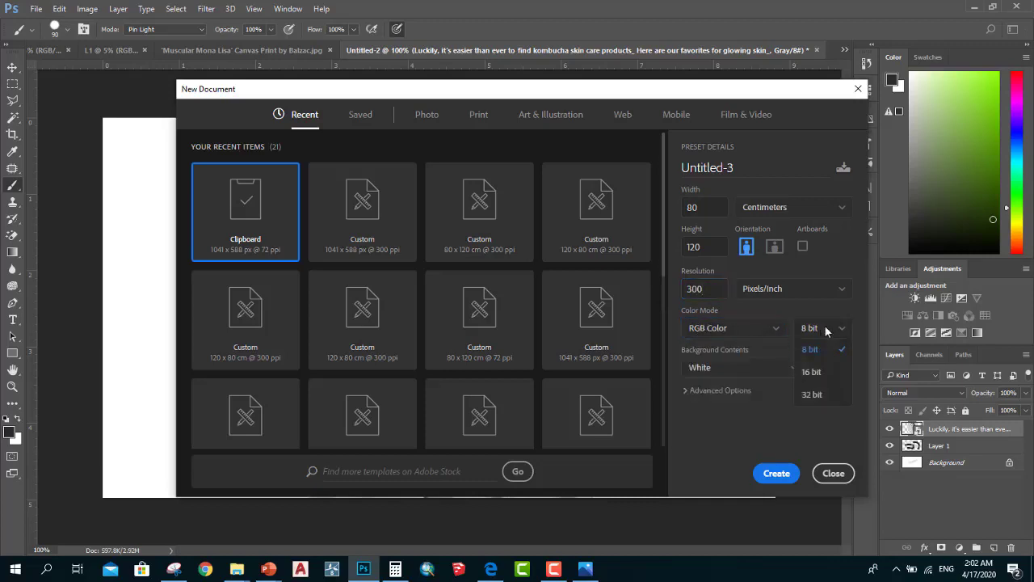
click(826, 330)
click(980, 7)
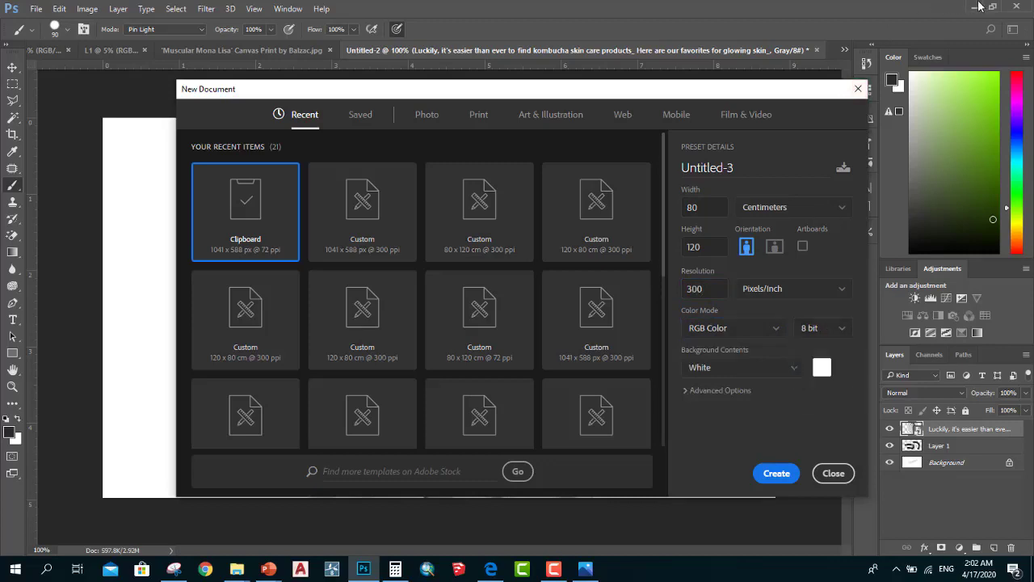
Cancel the new document, minimize Photoshop, and open the Bit folder
click(858, 88)
click(974, 6)
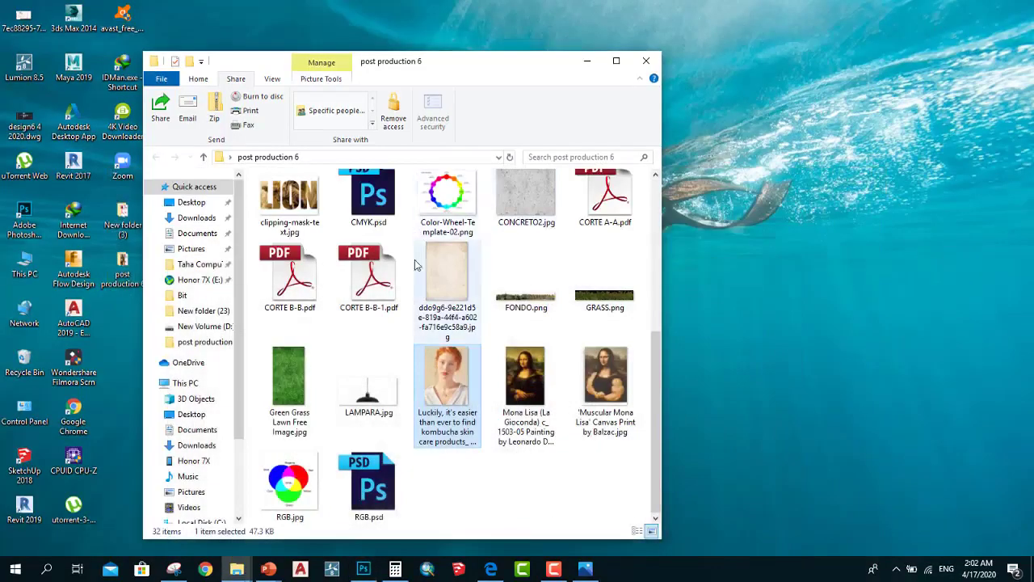
scroll(348, 289, up, 5)
double_click(303, 204)
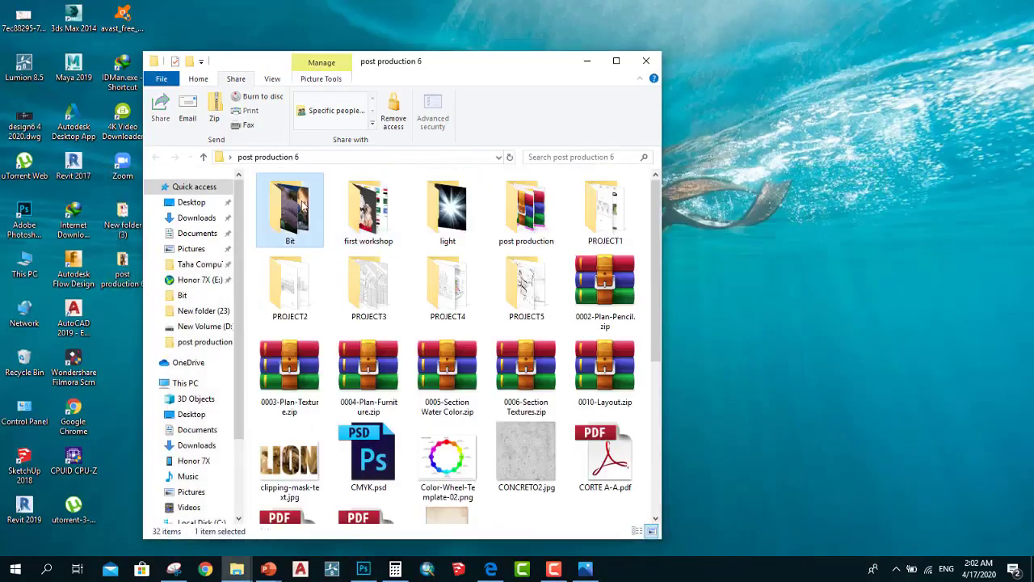
View 1 bit.PNG zoomed in and out, step to 2 bit.PNG, then close Photos
click(307, 199)
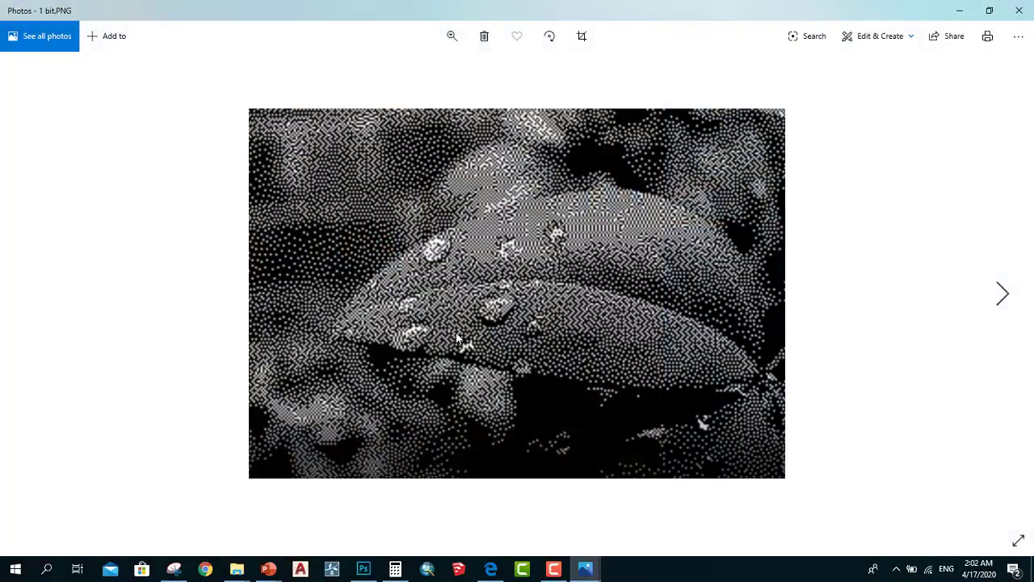
scroll(517, 343, up, 2)
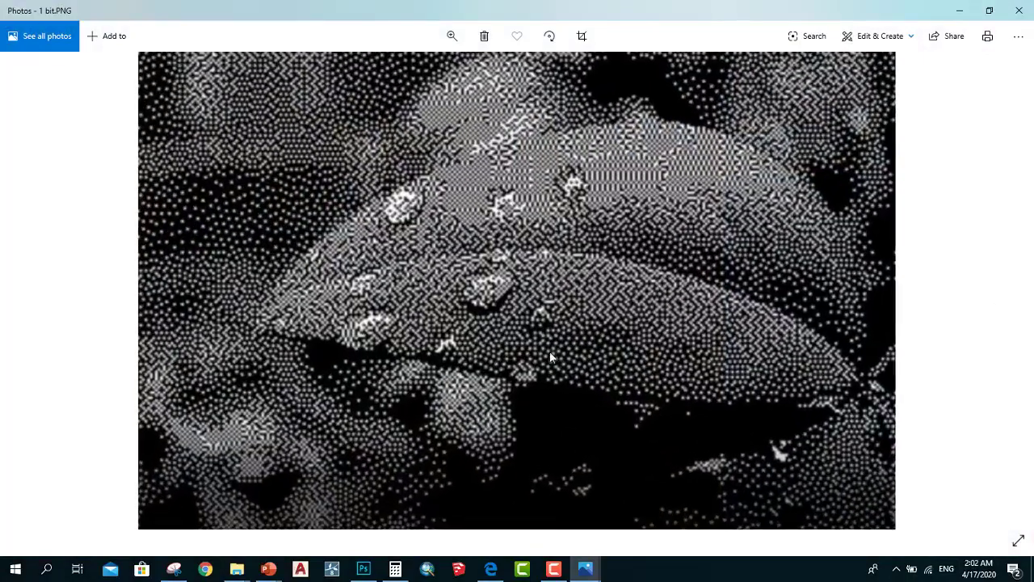
scroll(558, 371, up, 2)
scroll(529, 386, down, 2)
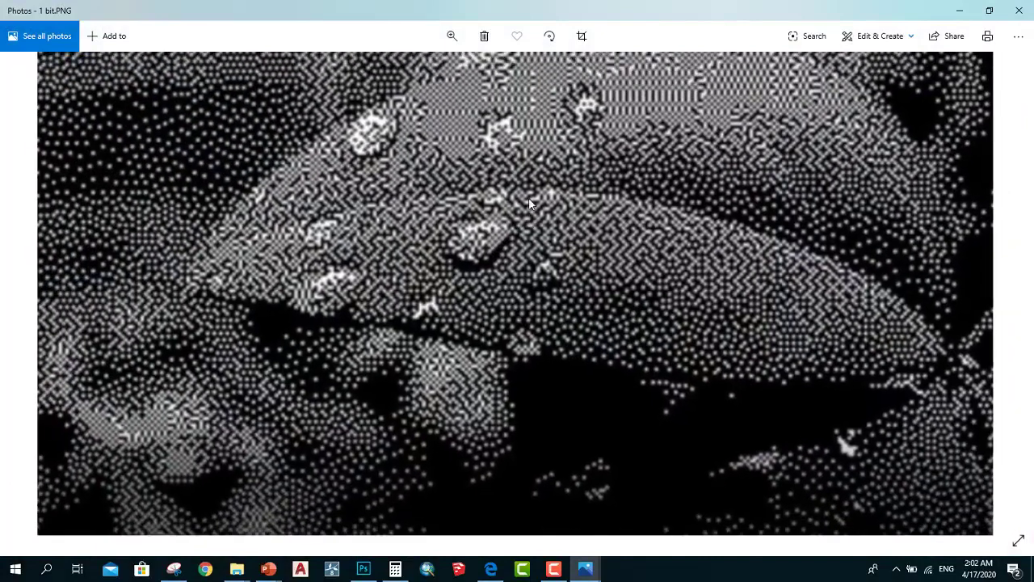
scroll(532, 242, down, 2)
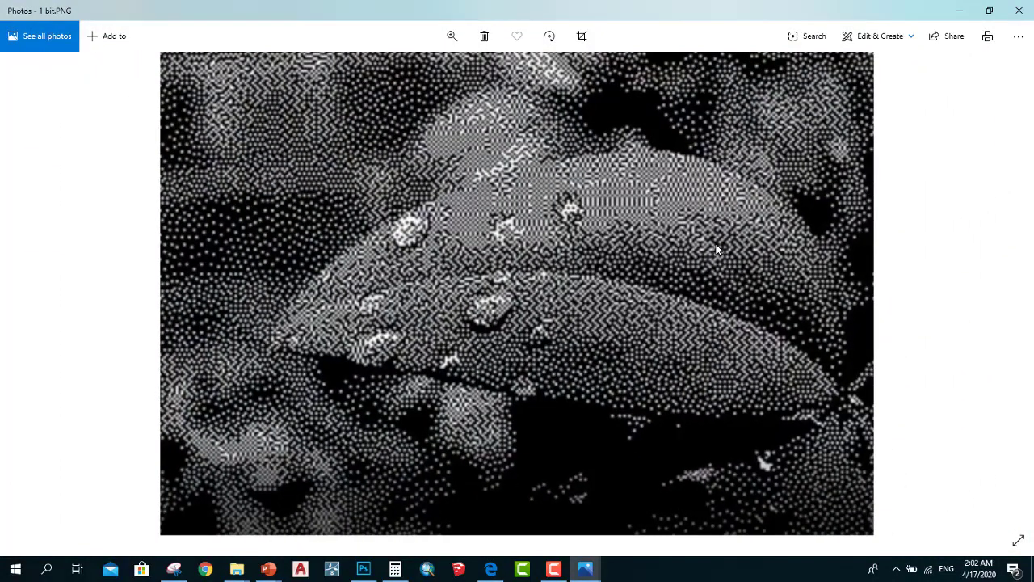
key(Right)
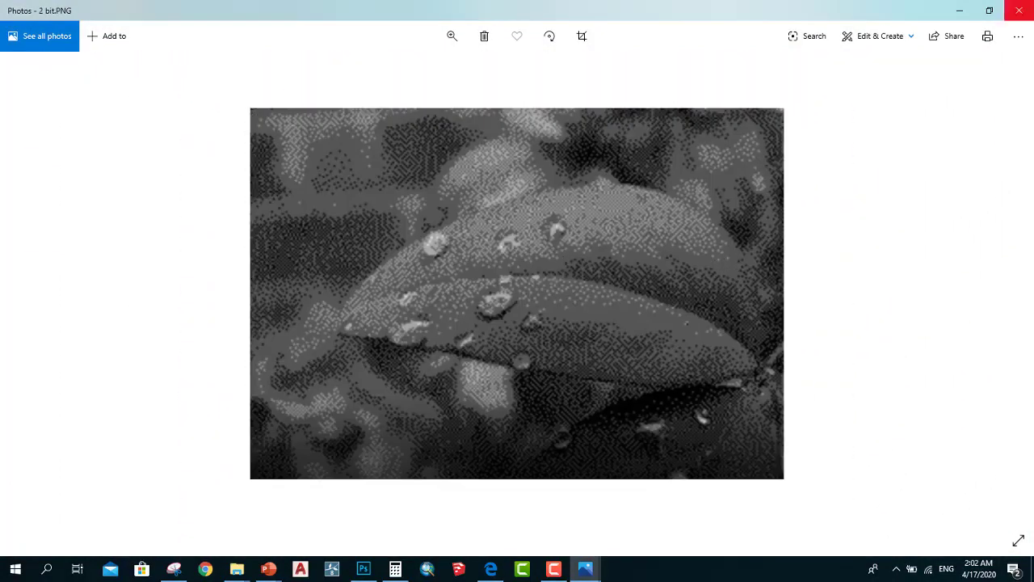
click(1018, 11)
Open 2 bit.PNG, zoom in and out on the leaf, then close it
click(363, 193)
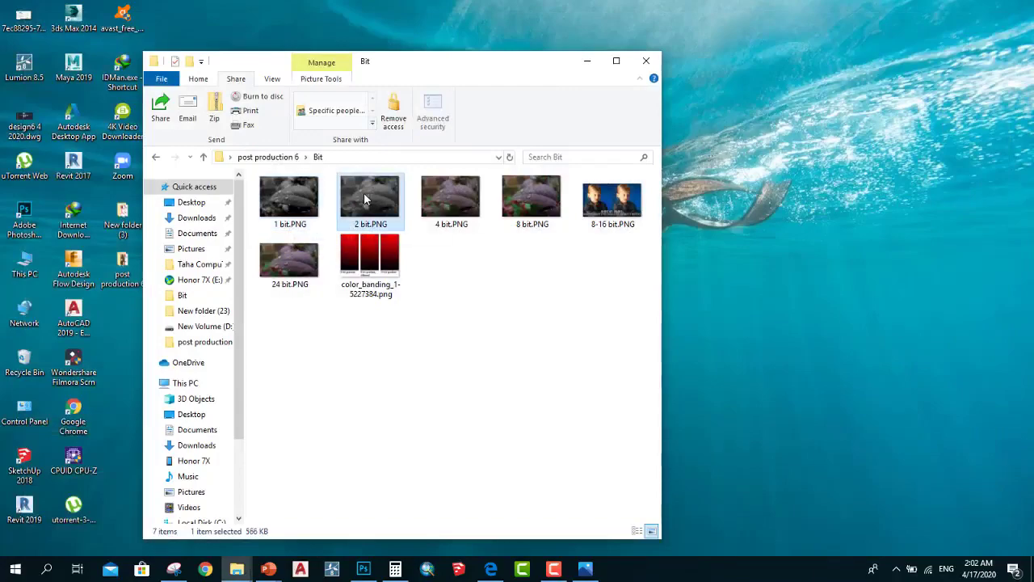
double_click(364, 191)
scroll(574, 202, up, 2)
scroll(582, 161, up, 2)
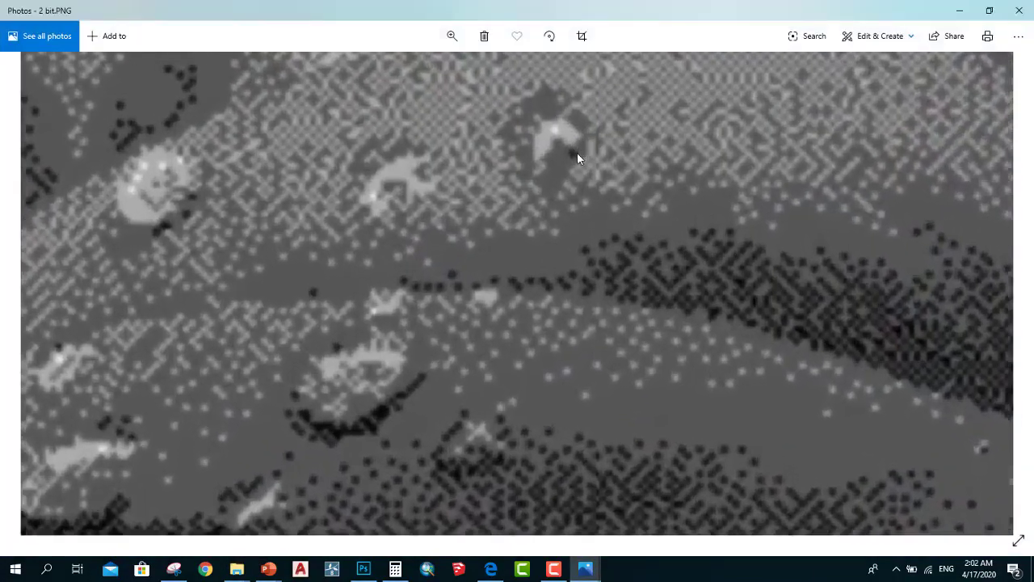
scroll(565, 133, up, 2)
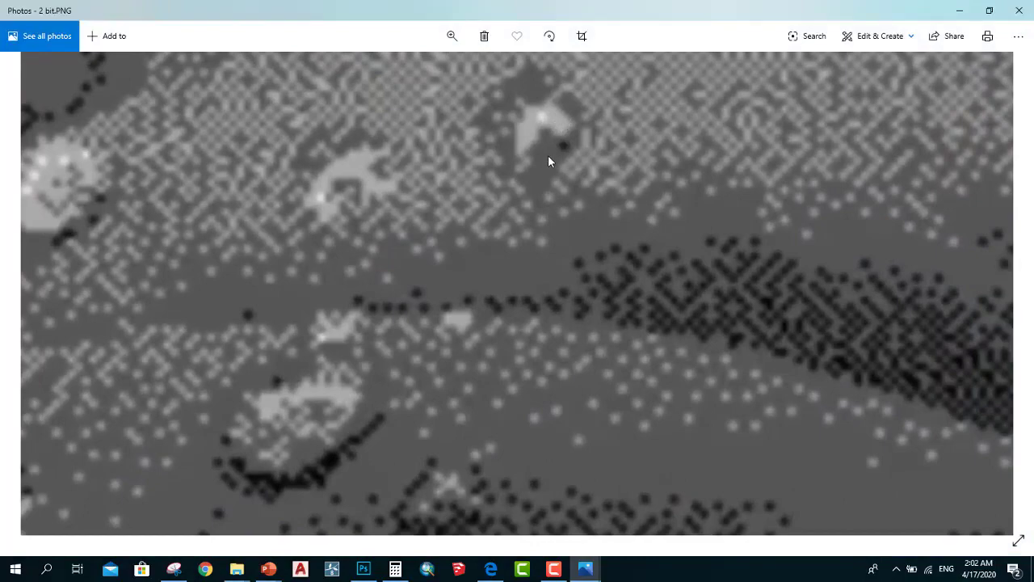
scroll(682, 322, down, 2)
scroll(514, 247, down, 2)
scroll(543, 235, down, 3)
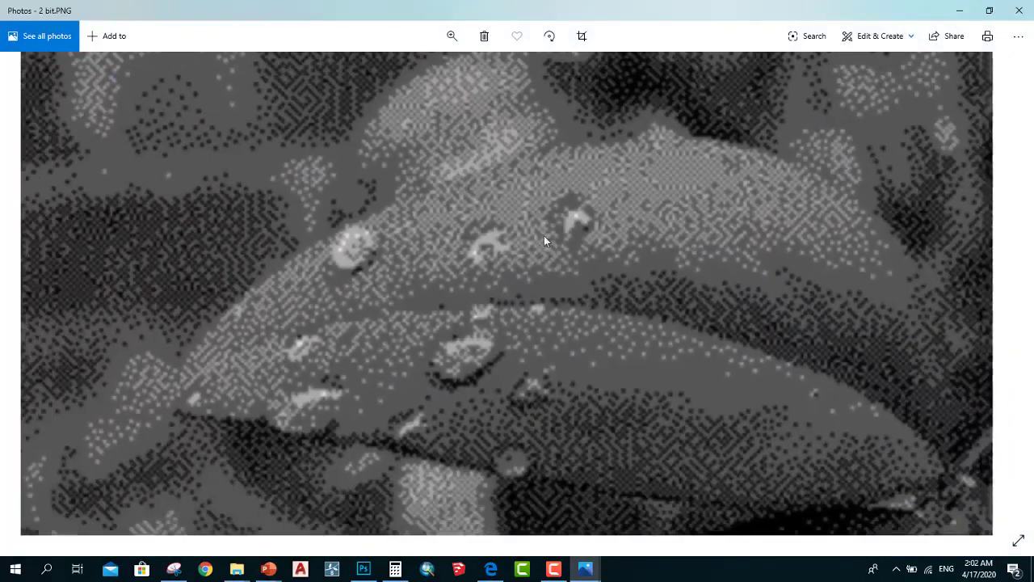
click(1019, 11)
View 4 bit.PNG and 8 bit.PNG in turn, then select 24 bit.PNG
click(456, 212)
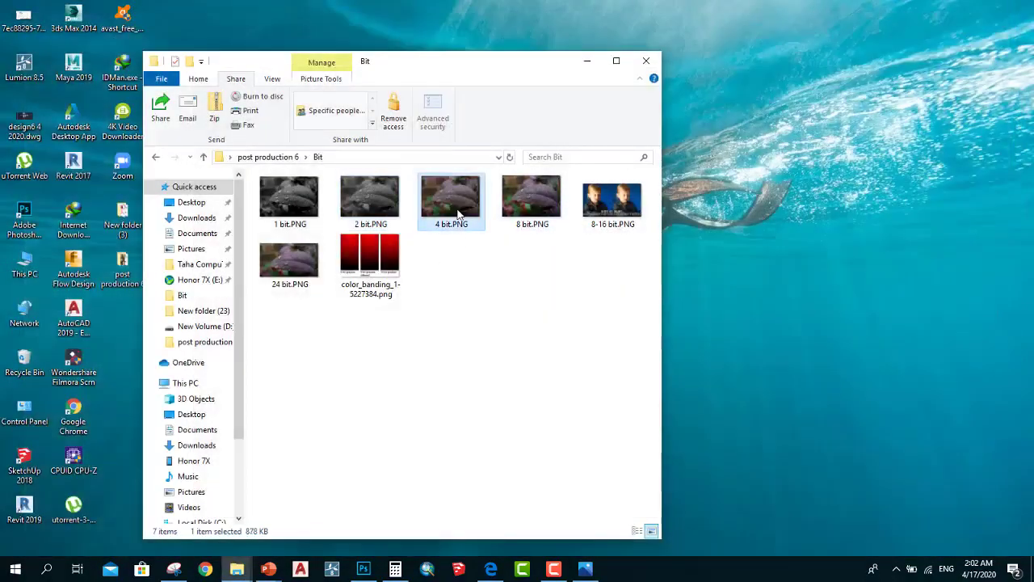
double_click(459, 212)
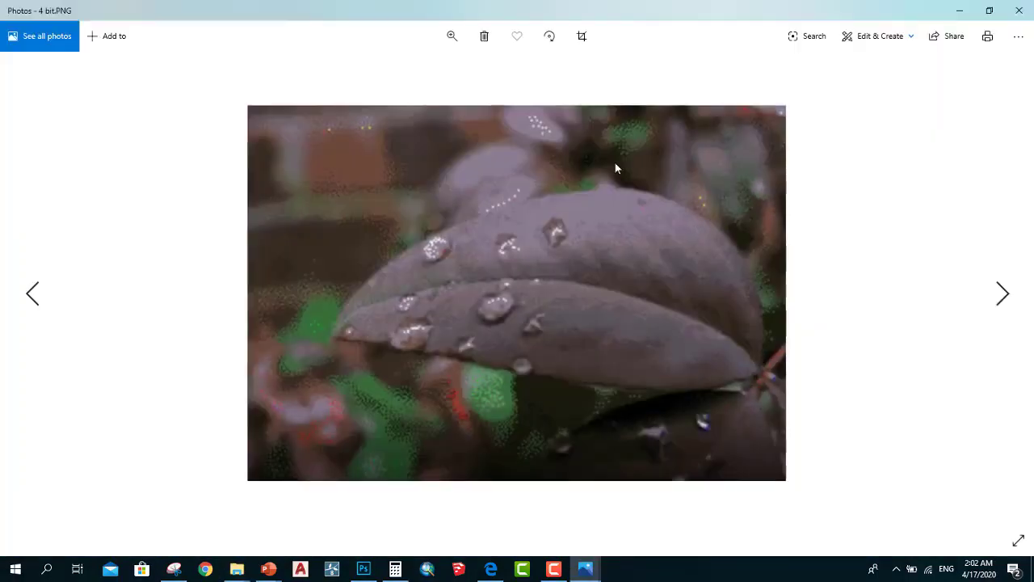
click(1019, 10)
double_click(525, 212)
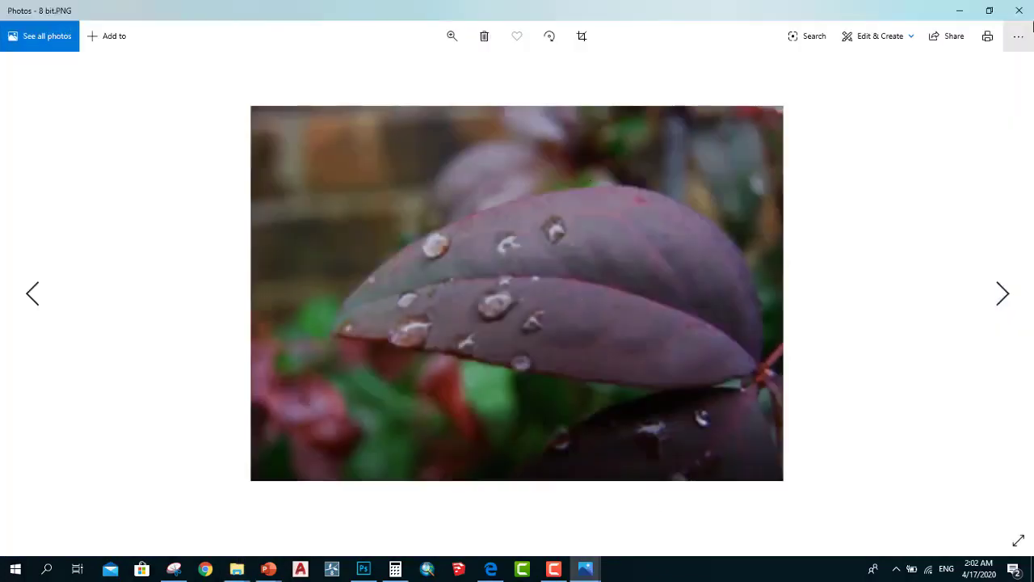
click(1019, 10)
click(281, 270)
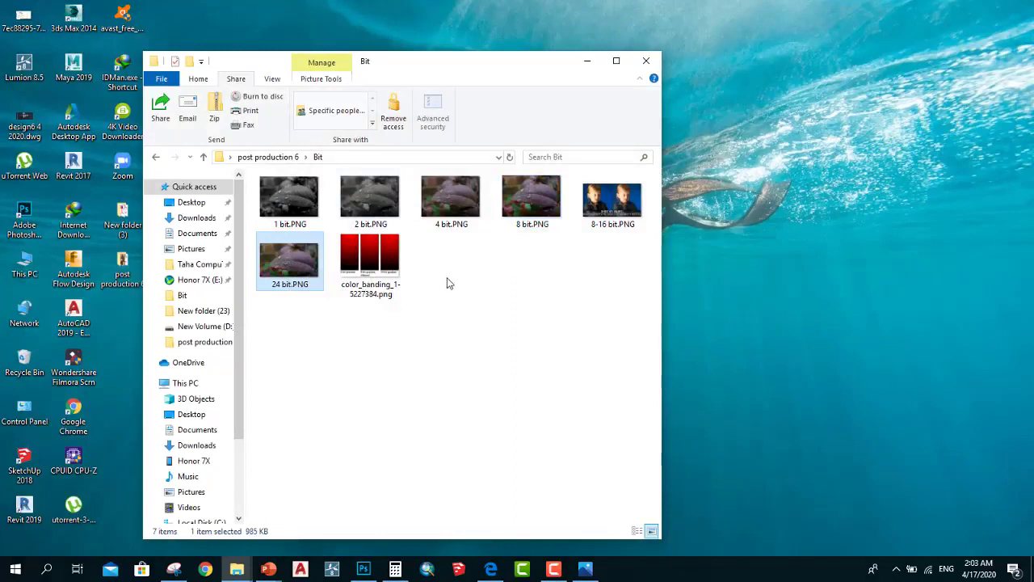
Open 8-16 bit.PNG, zoom in and out, then close it
click(618, 206)
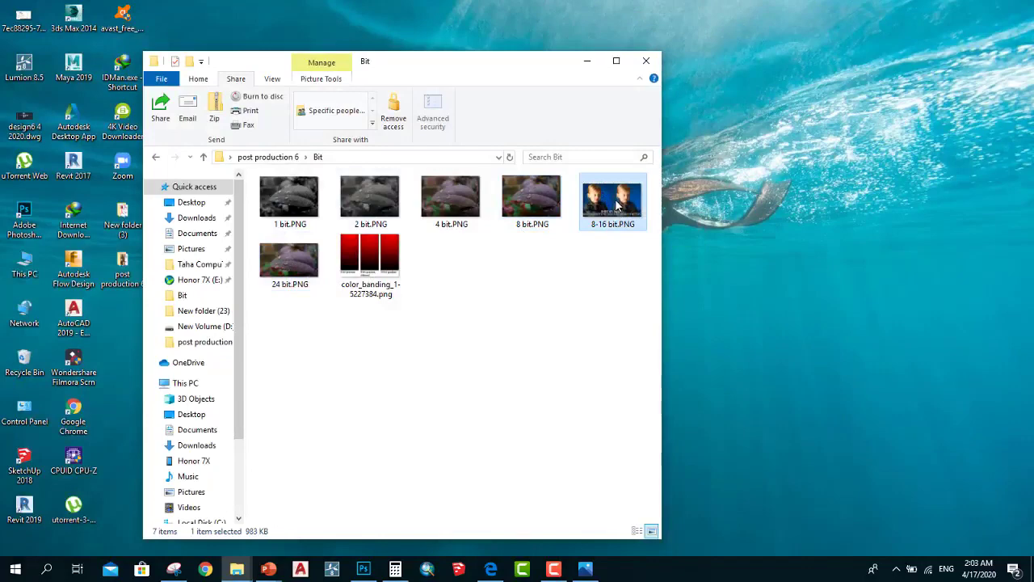
double_click(618, 206)
scroll(409, 108, up, 2)
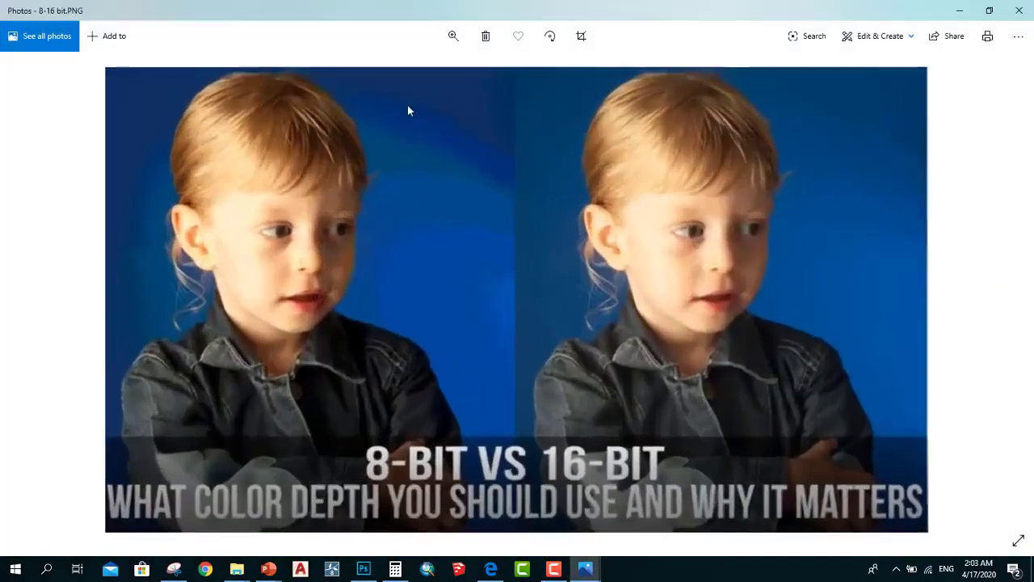
scroll(460, 97, up, 2)
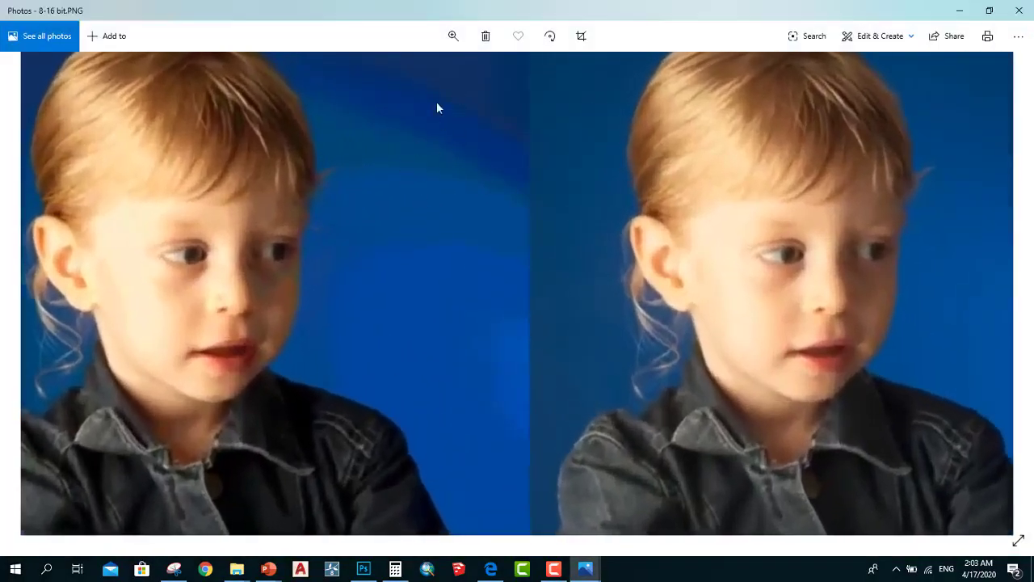
scroll(456, 149, down, 2)
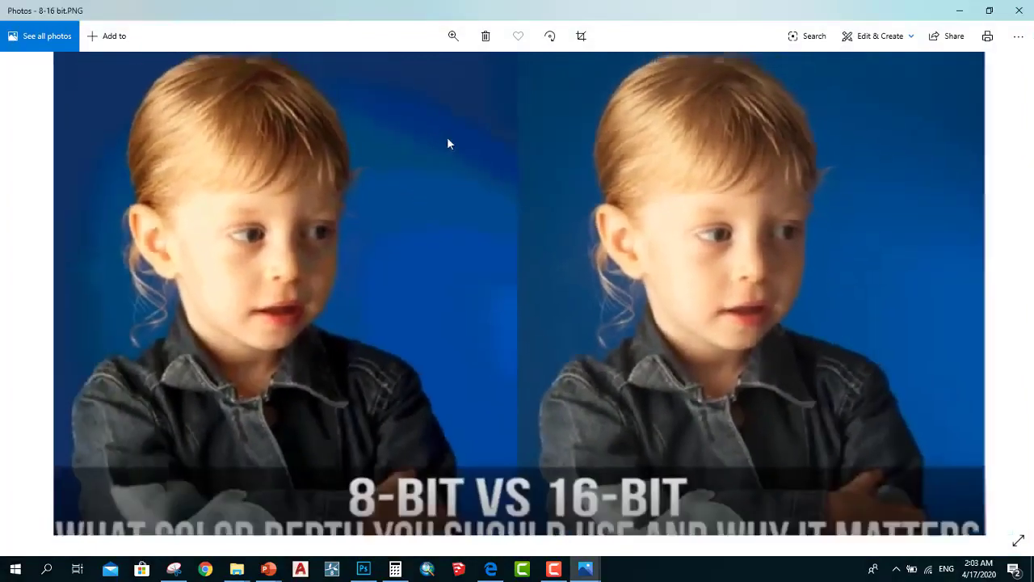
scroll(446, 125, down, 1)
click(1019, 10)
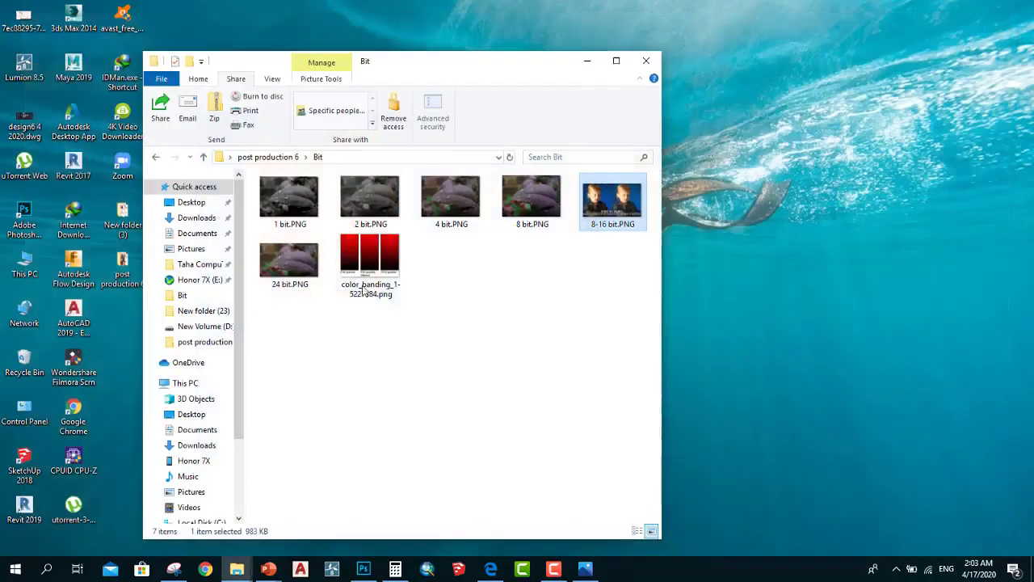
Inspect the colour banding gradient image at several zoom levels, then minimize Photos
double_click(349, 263)
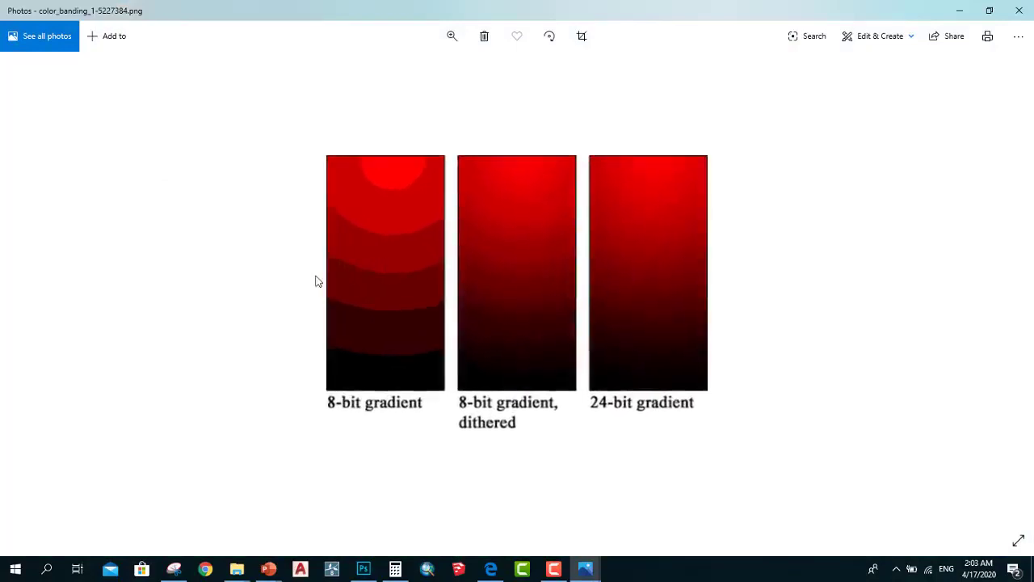
scroll(304, 332, up, 2)
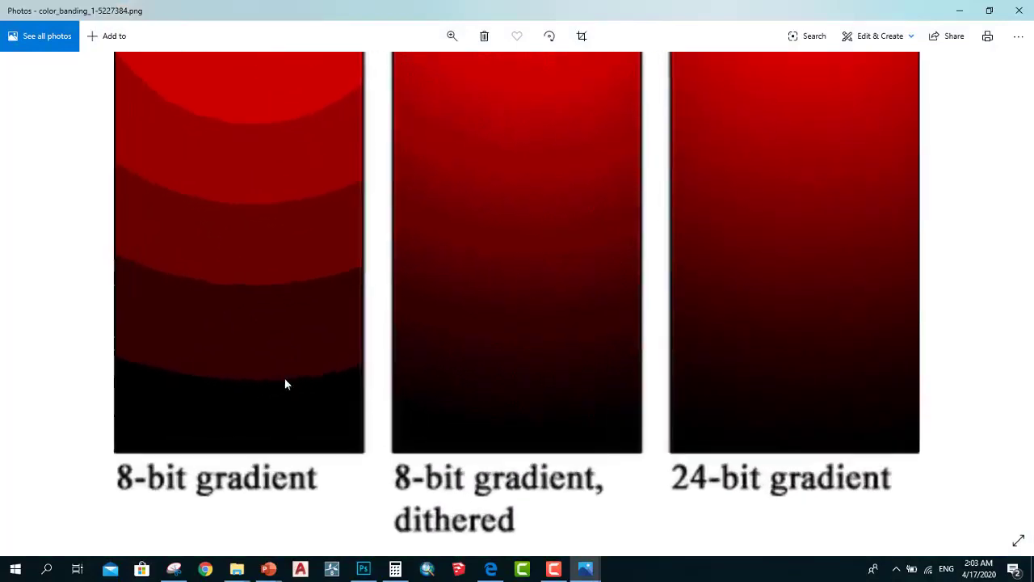
scroll(286, 381, down, 1)
scroll(249, 393, down, 2)
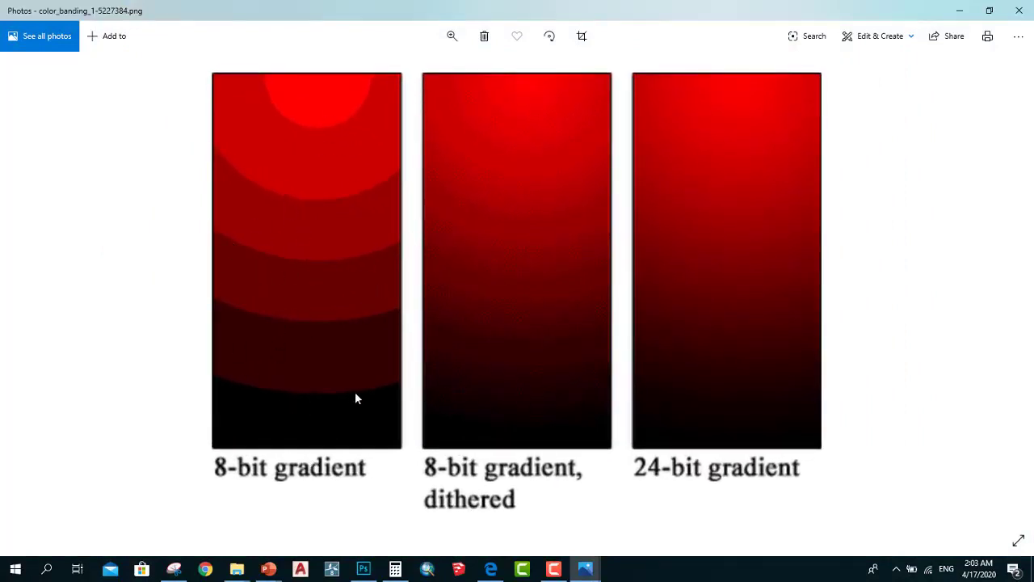
scroll(203, 392, up, 2)
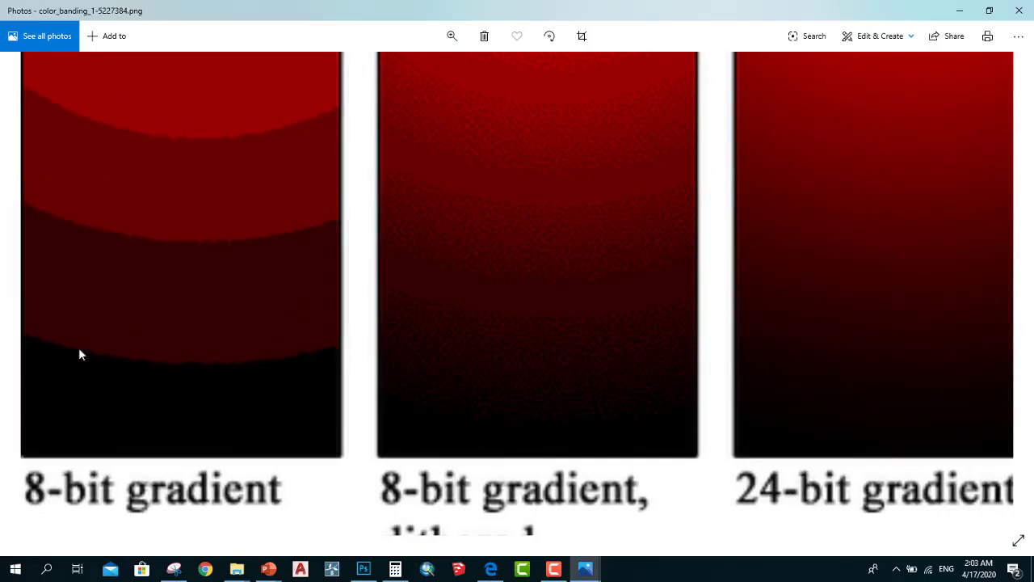
scroll(294, 345, down, 2)
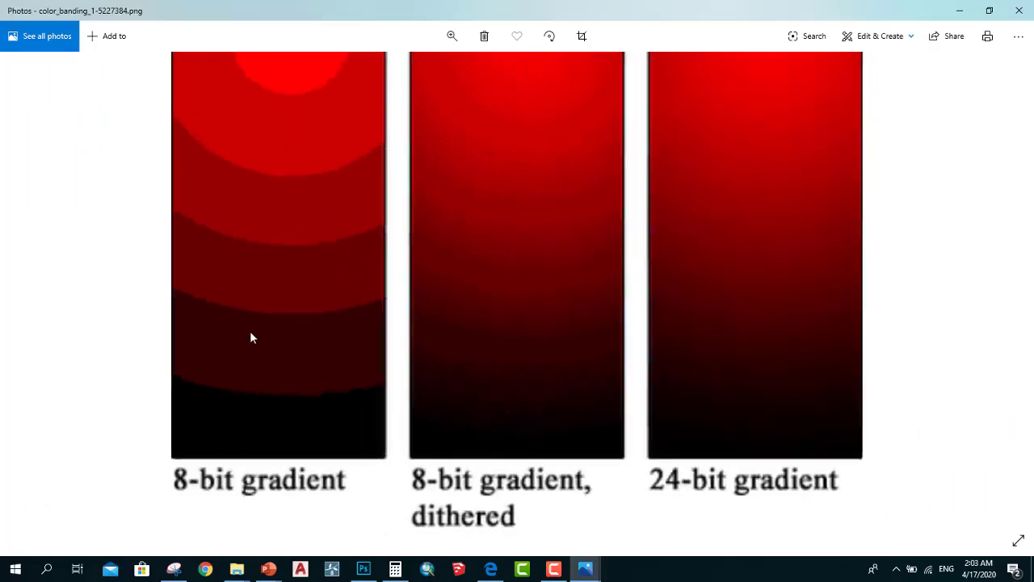
scroll(249, 335, down, 2)
scroll(297, 238, down, 1)
scroll(317, 211, down, 1)
scroll(315, 222, down, 1)
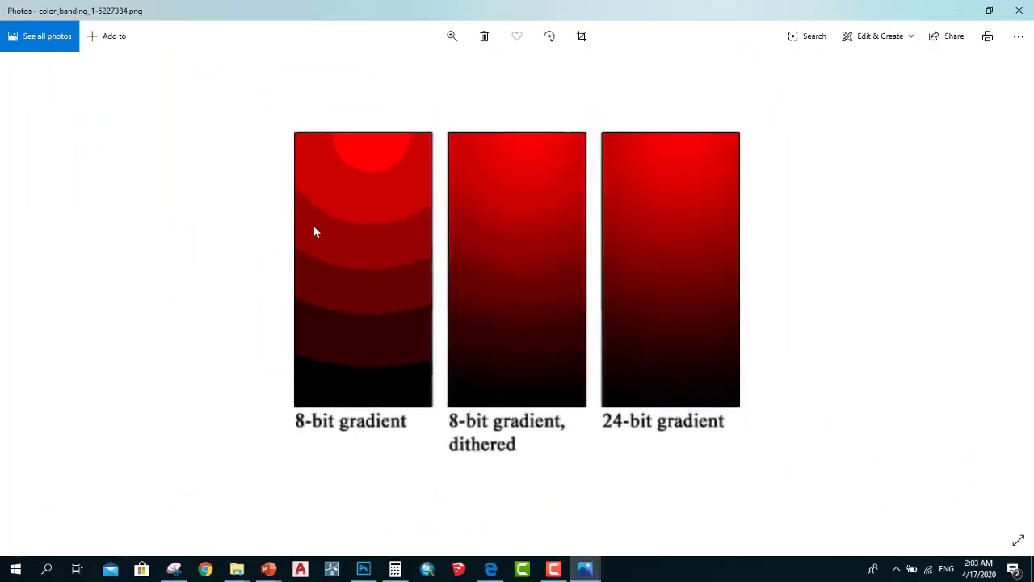
scroll(307, 259, down, 1)
scroll(808, 212, up, 2)
scroll(869, 230, up, 2)
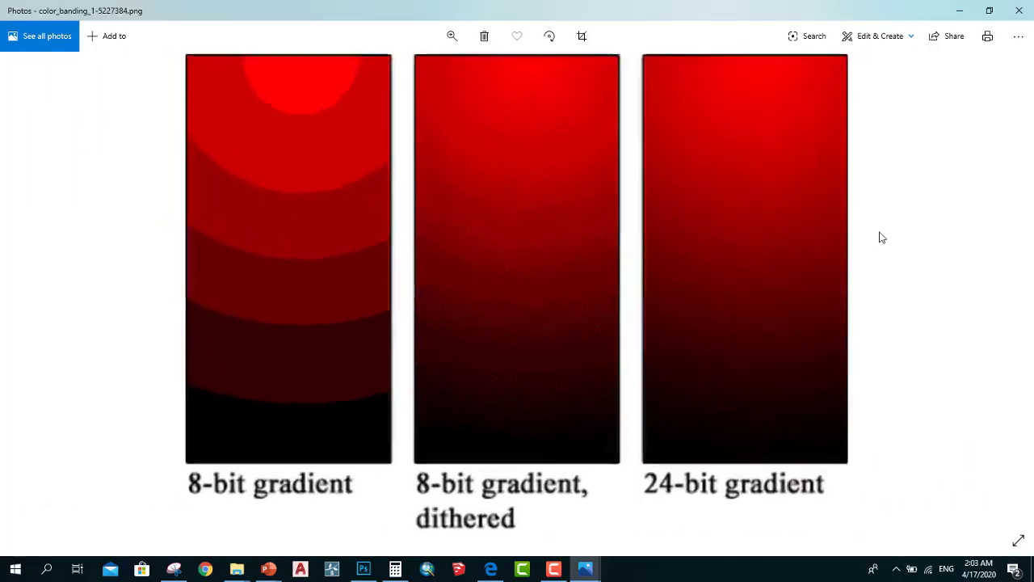
scroll(869, 218, up, 1)
scroll(791, 243, down, 3)
scroll(738, 279, up, 1)
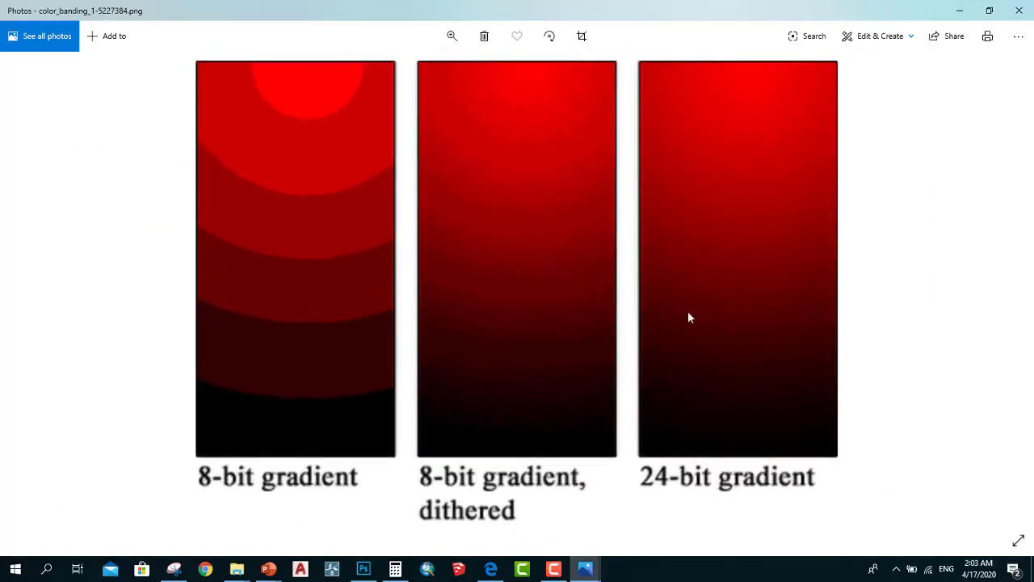
click(959, 10)
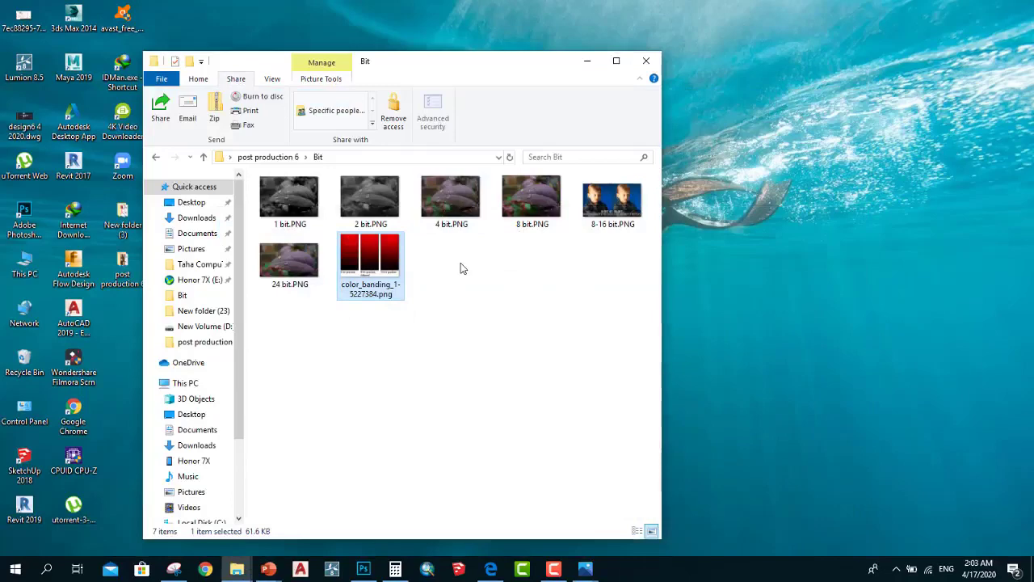
Glance at the PowerPoint taskbar previews, then switch back to Photoshop's Untitled-2 document
click(267, 572)
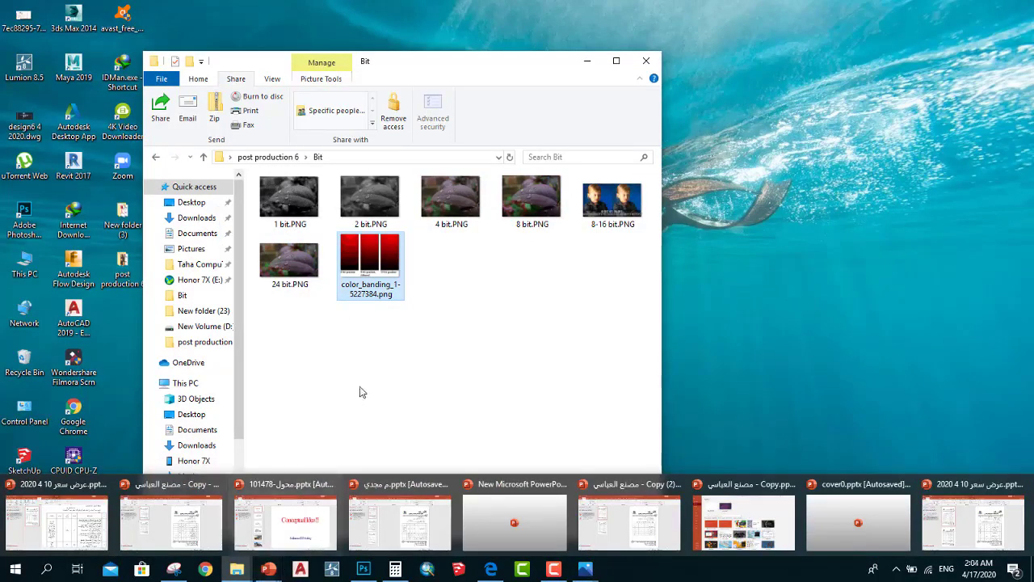
click(409, 369)
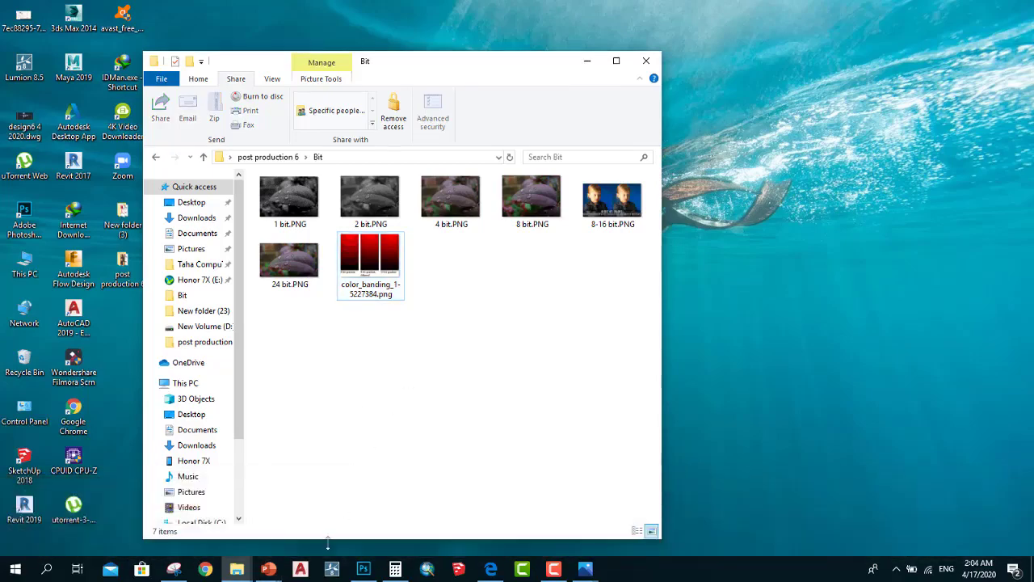
click(363, 569)
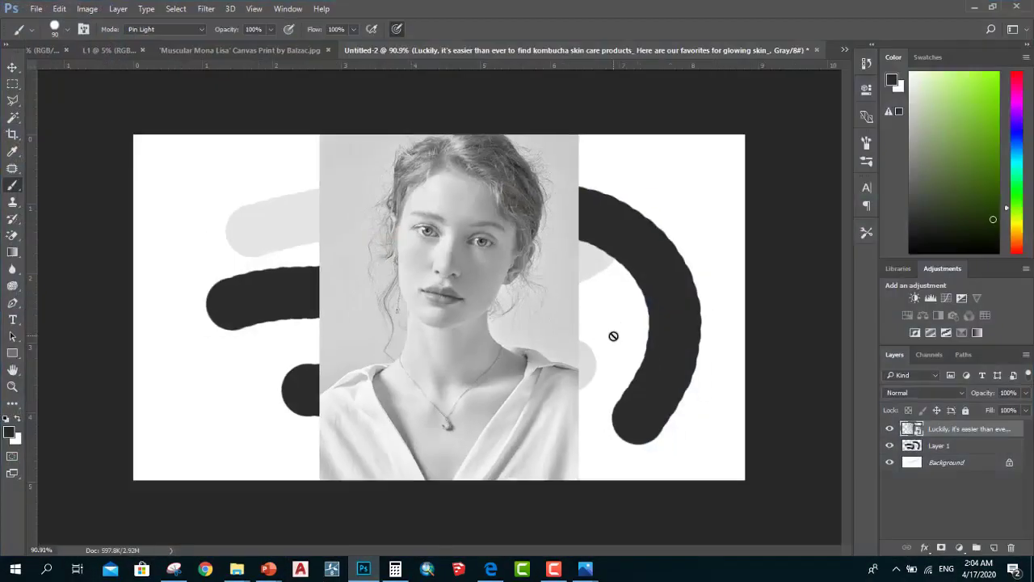
scroll(613, 335, down, 1)
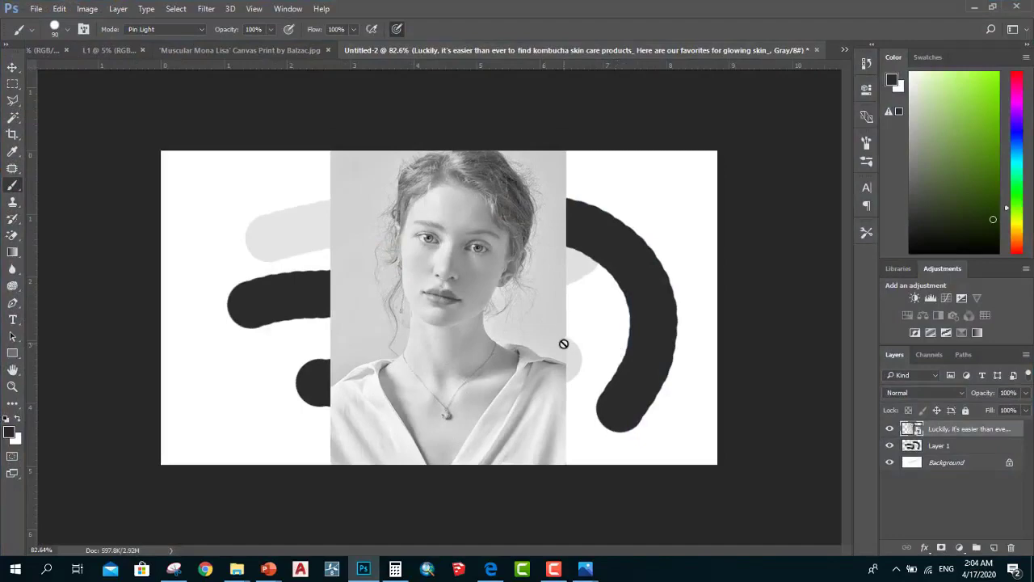
Create a blank 1041×588 document at 16 bit depth
click(37, 9)
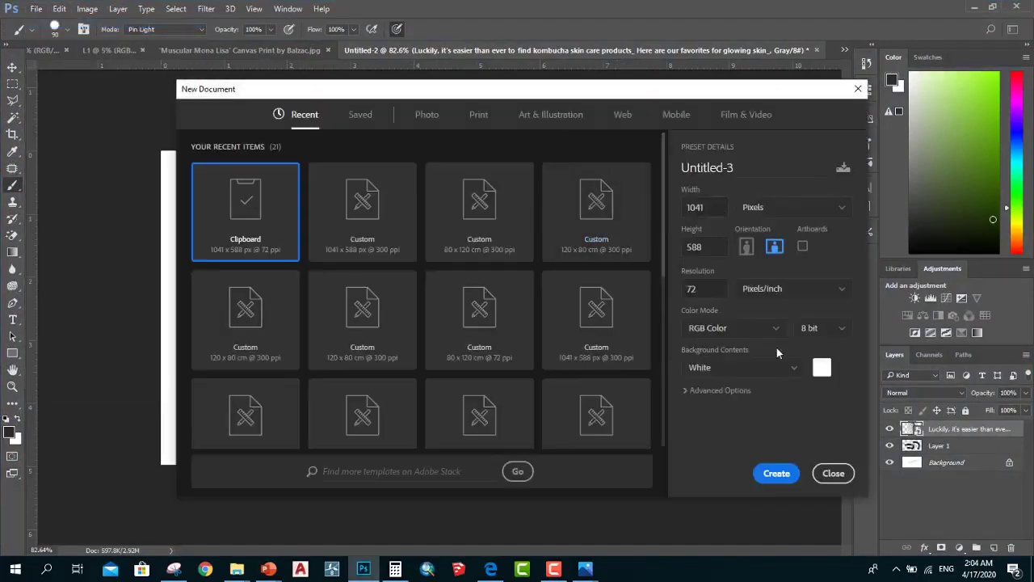
click(820, 334)
click(814, 370)
click(774, 475)
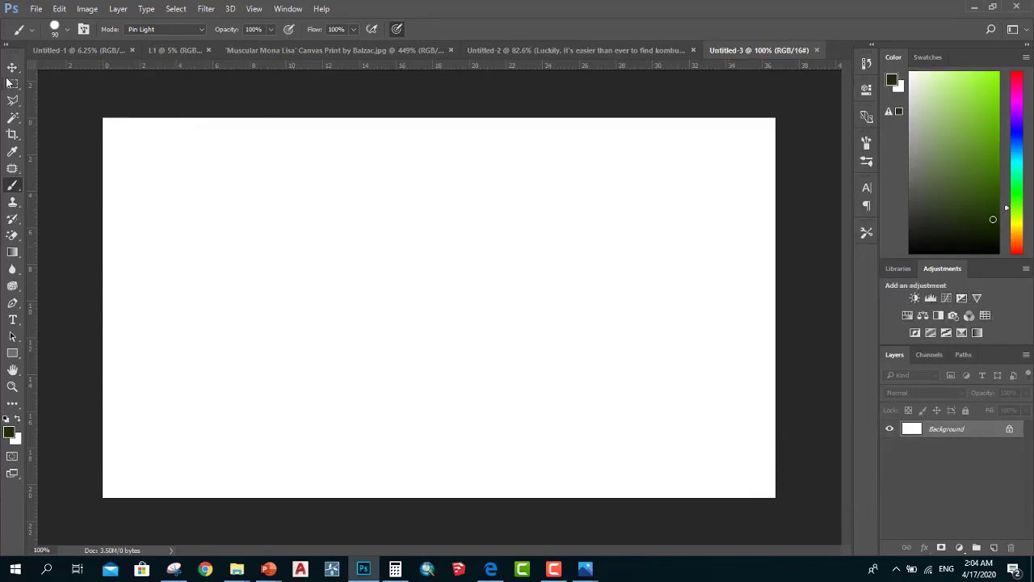
Create another blank 1041×588 document at 32 bit depth
click(37, 9)
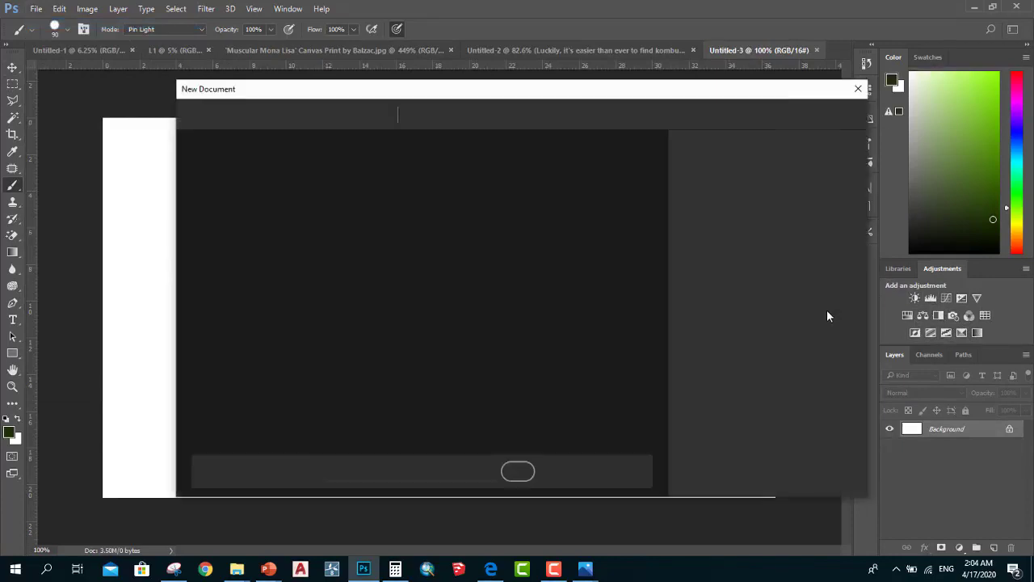
click(827, 329)
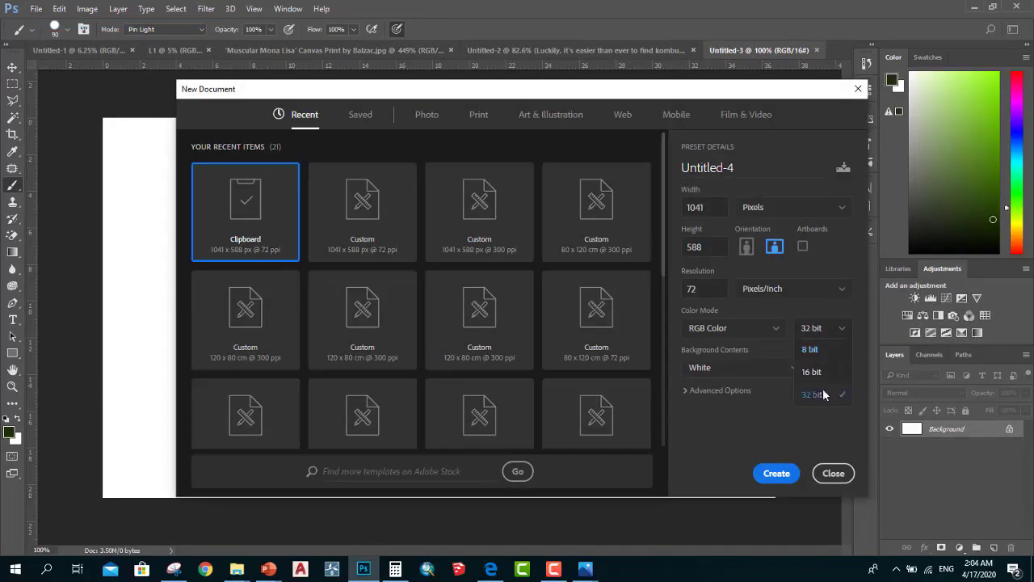
click(820, 393)
click(775, 473)
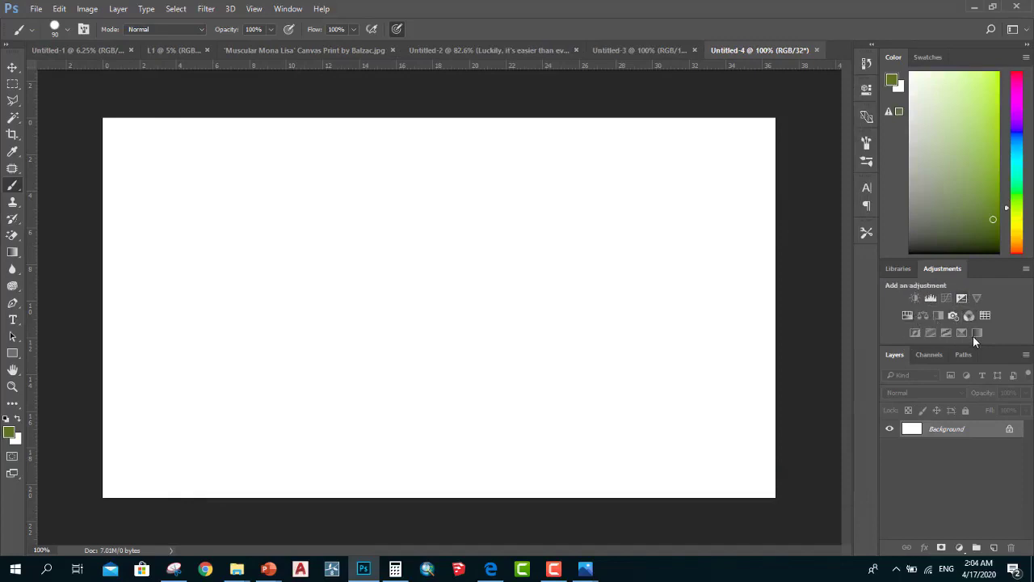
Create a third blank 1041×588 document at 16 bit depth
click(59, 8)
click(47, 24)
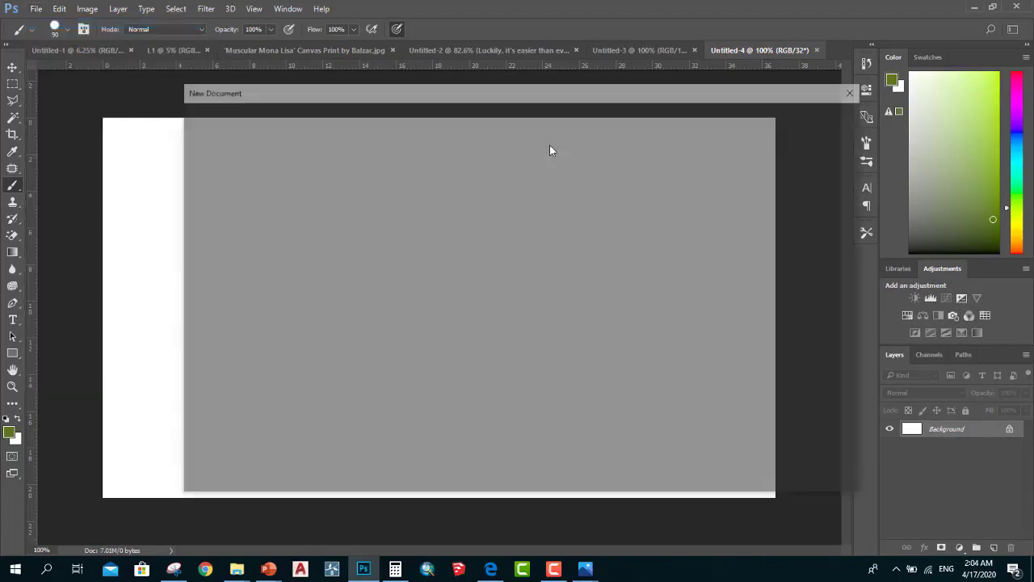
click(842, 331)
click(834, 370)
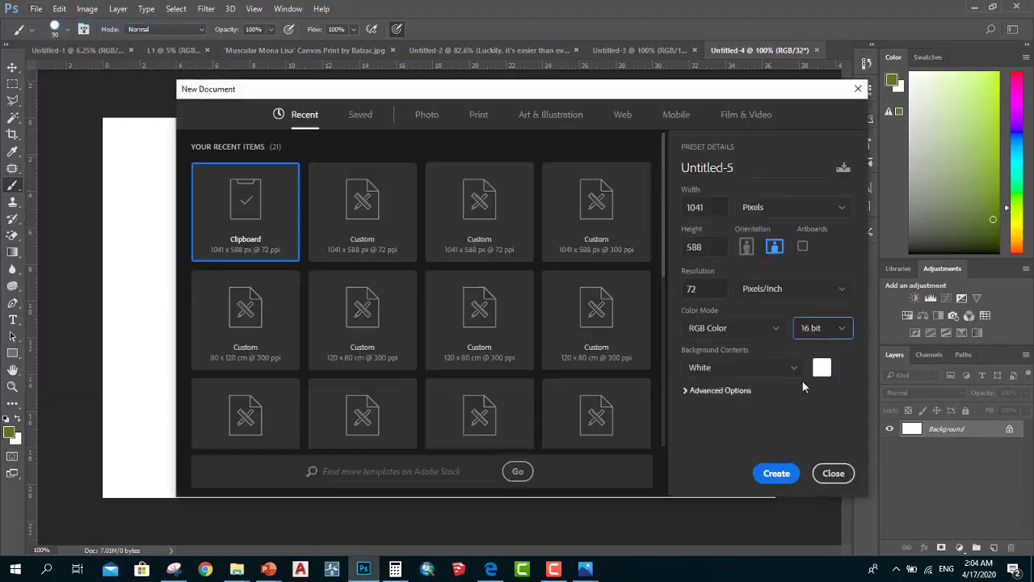
click(775, 474)
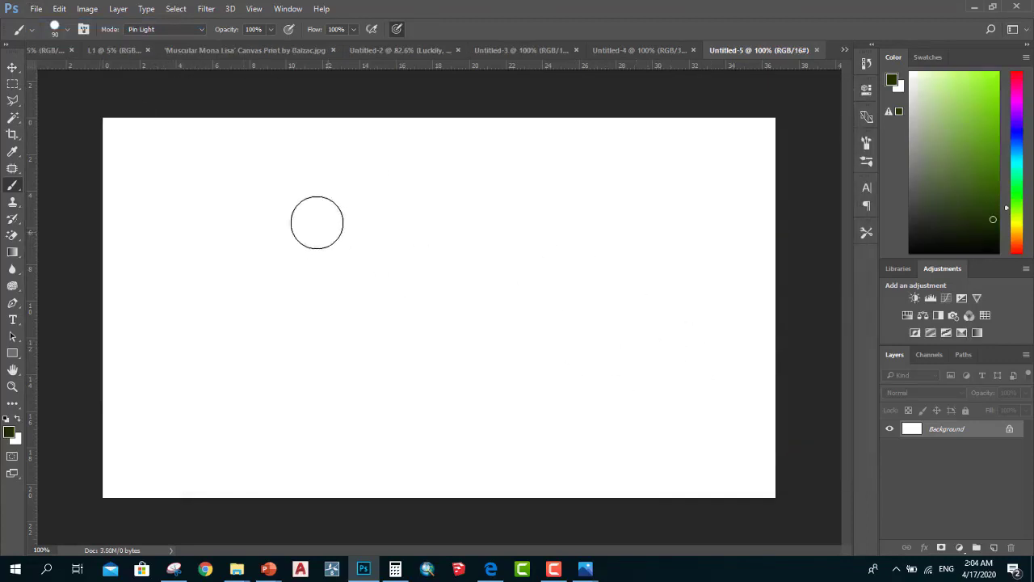
click(36, 9)
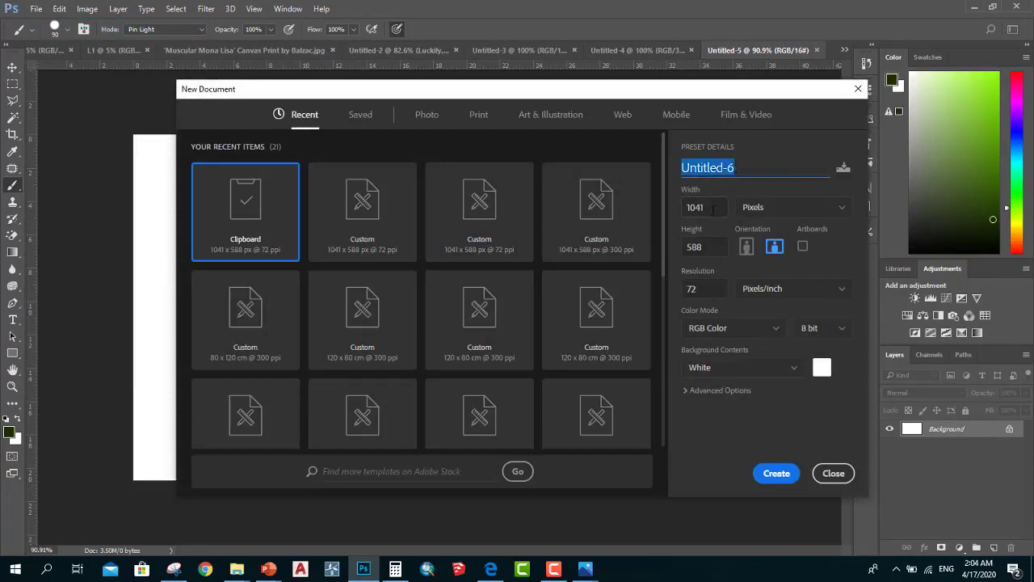
Create a 1041×588 RGB 8-bit document with a solid black (000000) background
double_click(712, 291)
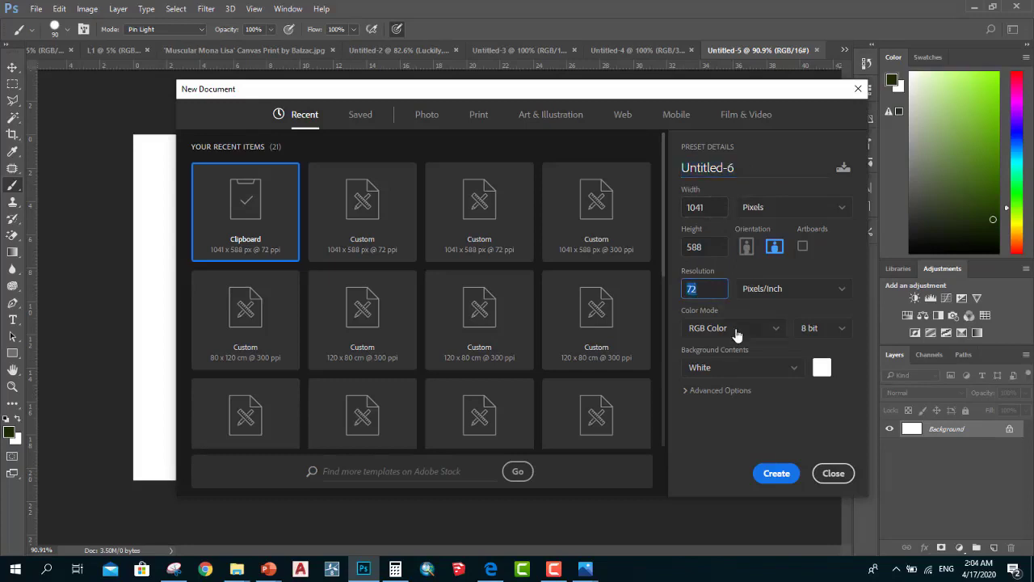
click(735, 328)
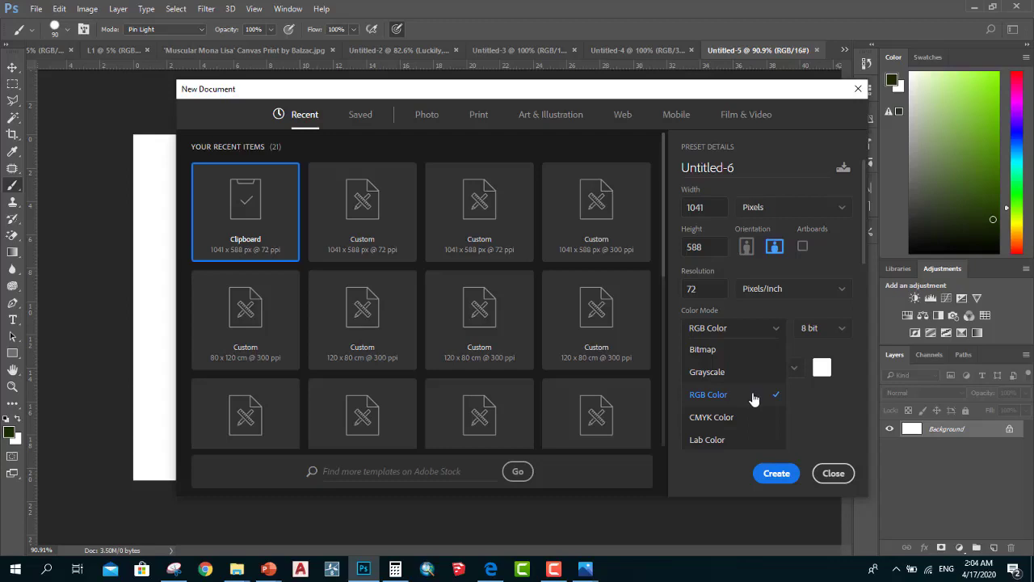
click(809, 412)
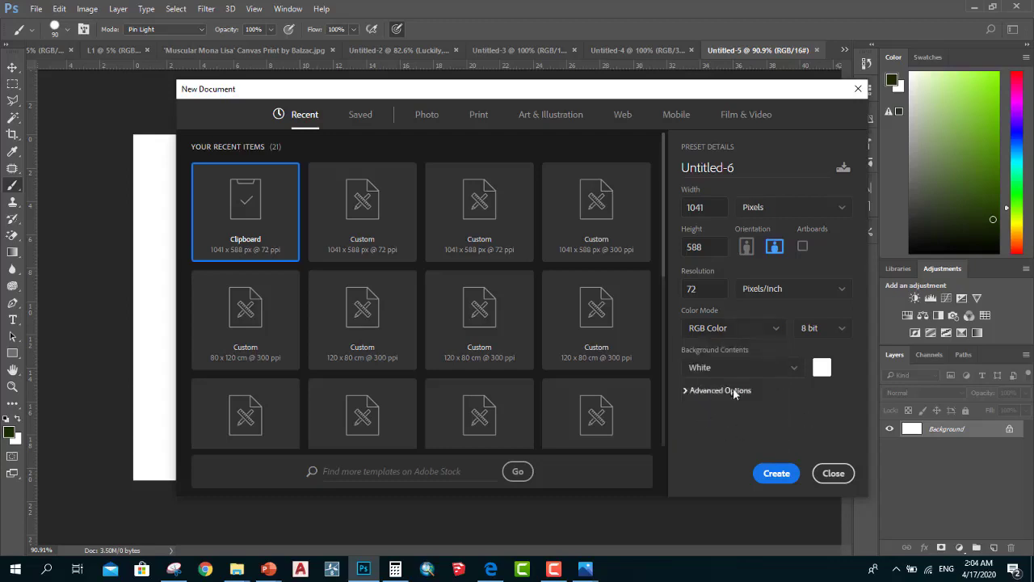
click(822, 368)
drag(515, 243, 331, 303)
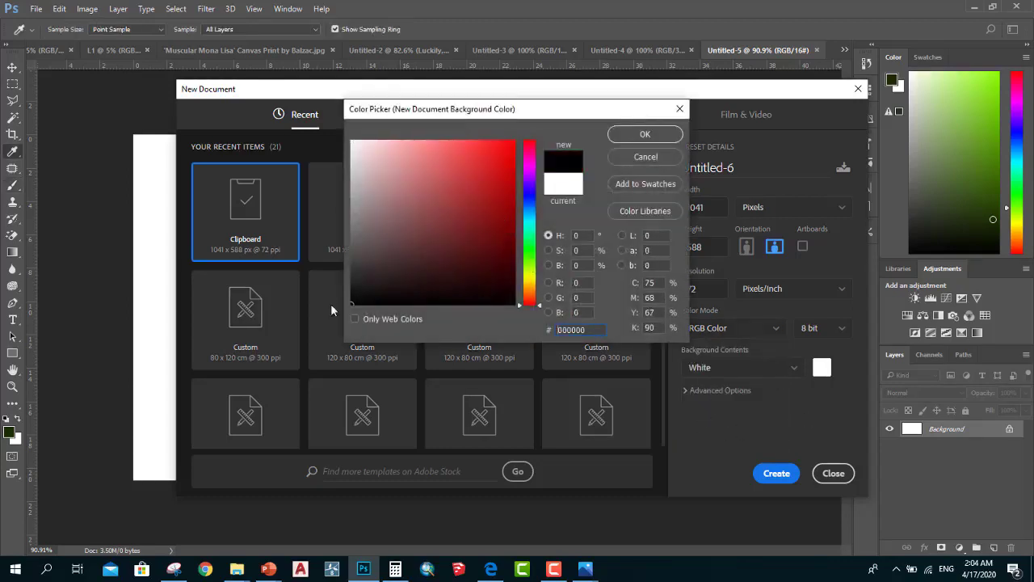
click(644, 134)
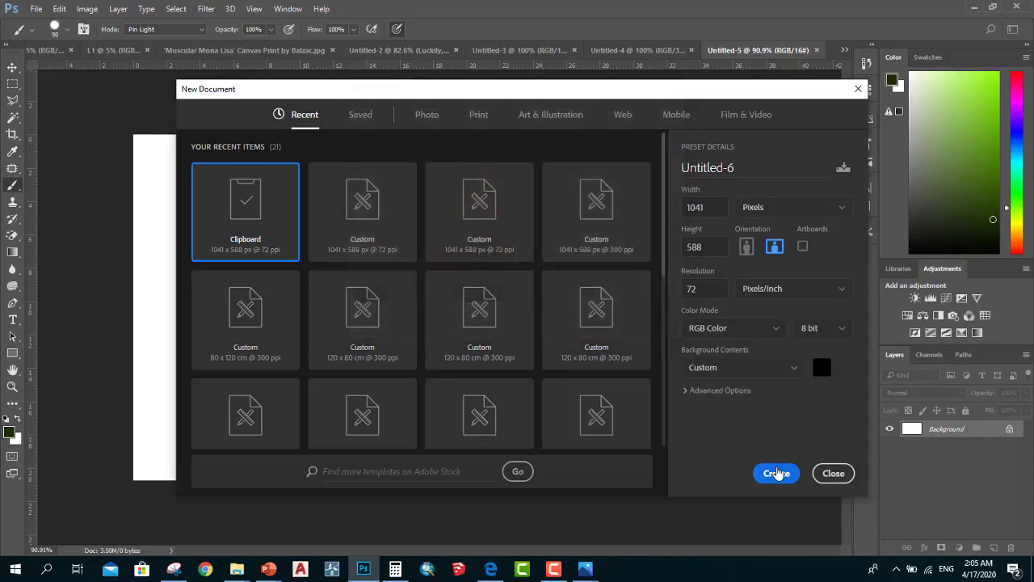
click(776, 472)
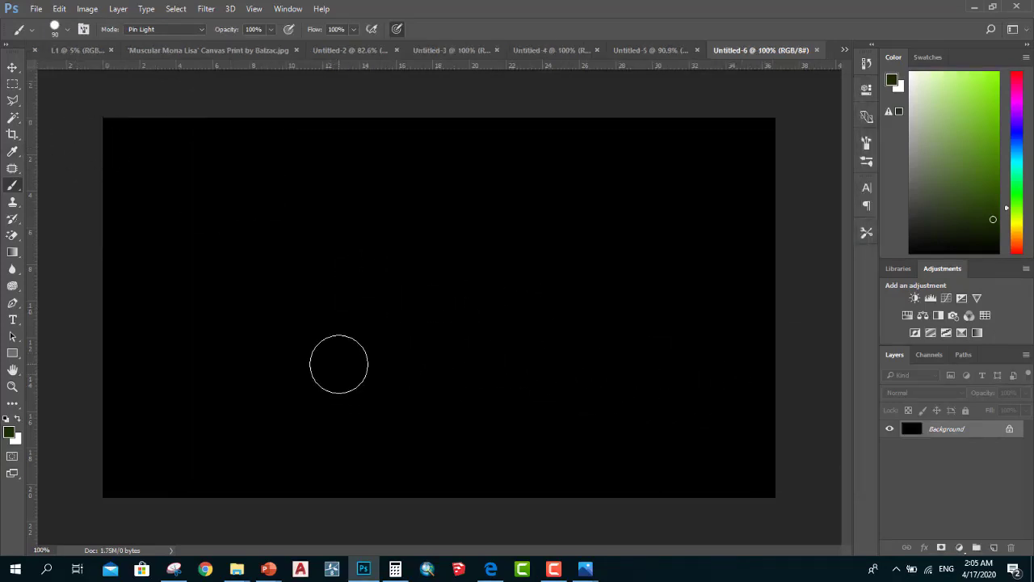
key(ctrl+i)
click(13, 67)
scroll(505, 242, down, 3)
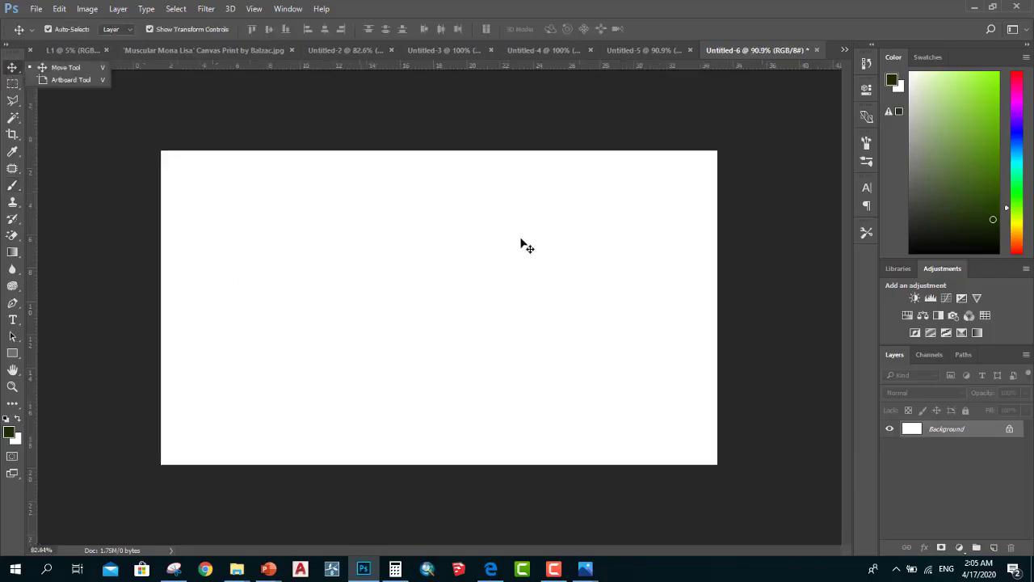
scroll(419, 265, up, 1)
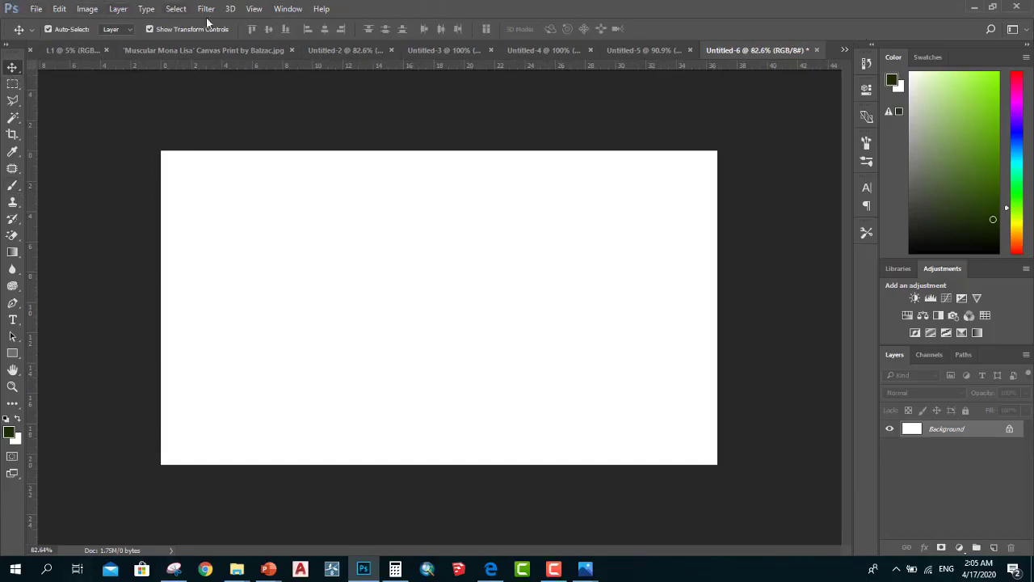
click(36, 8)
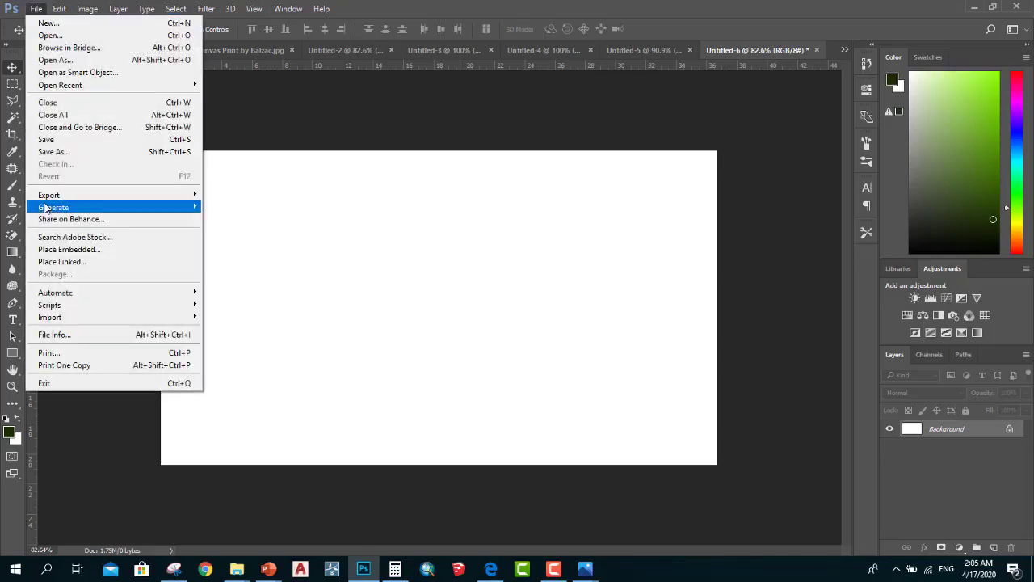
click(37, 10)
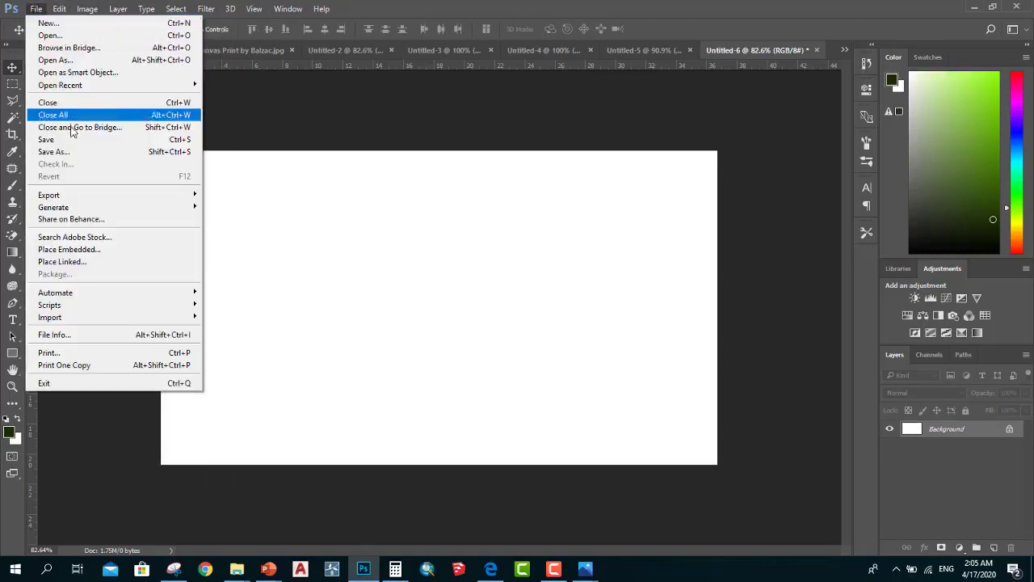
click(59, 9)
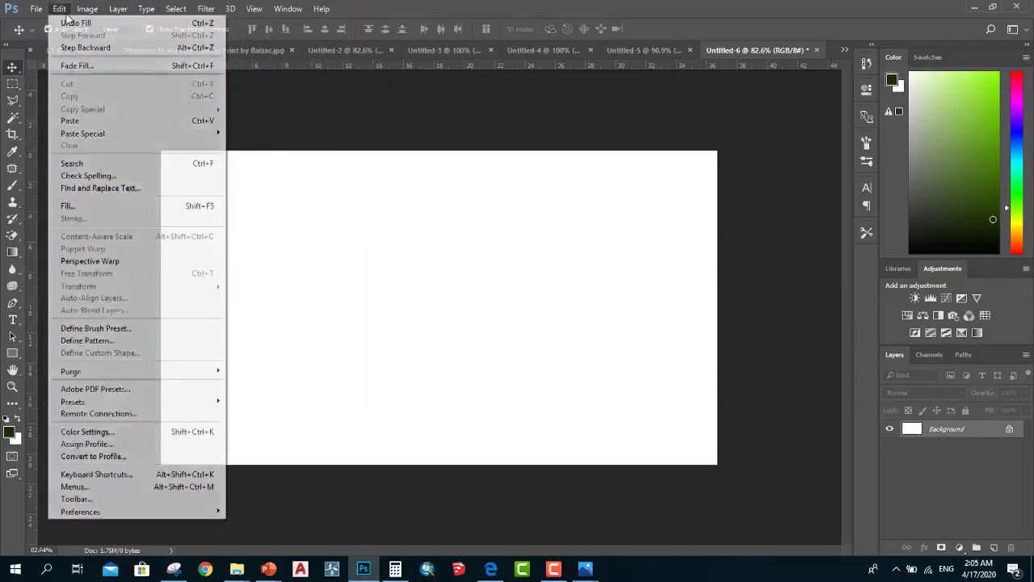
click(462, 6)
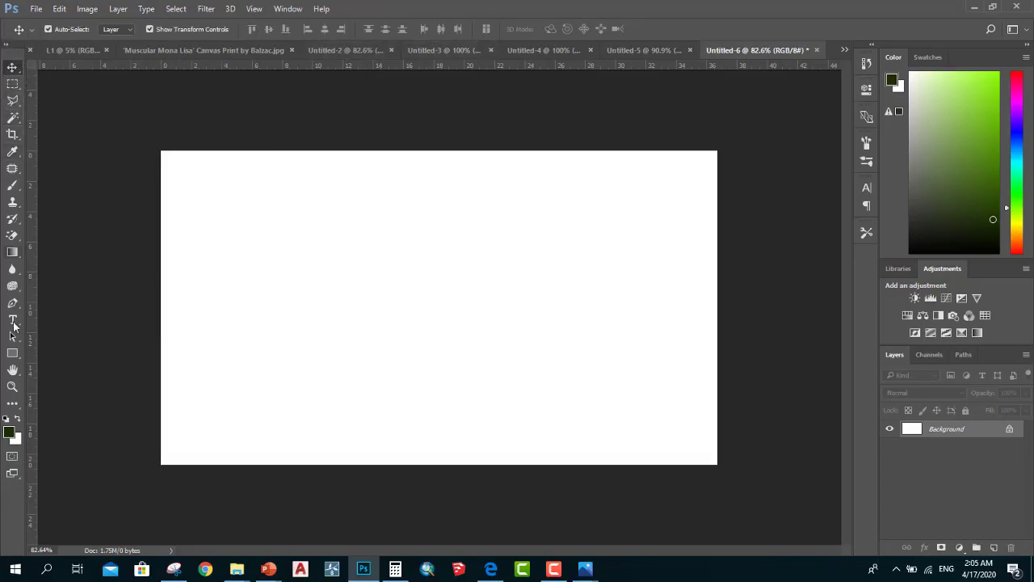
click(12, 83)
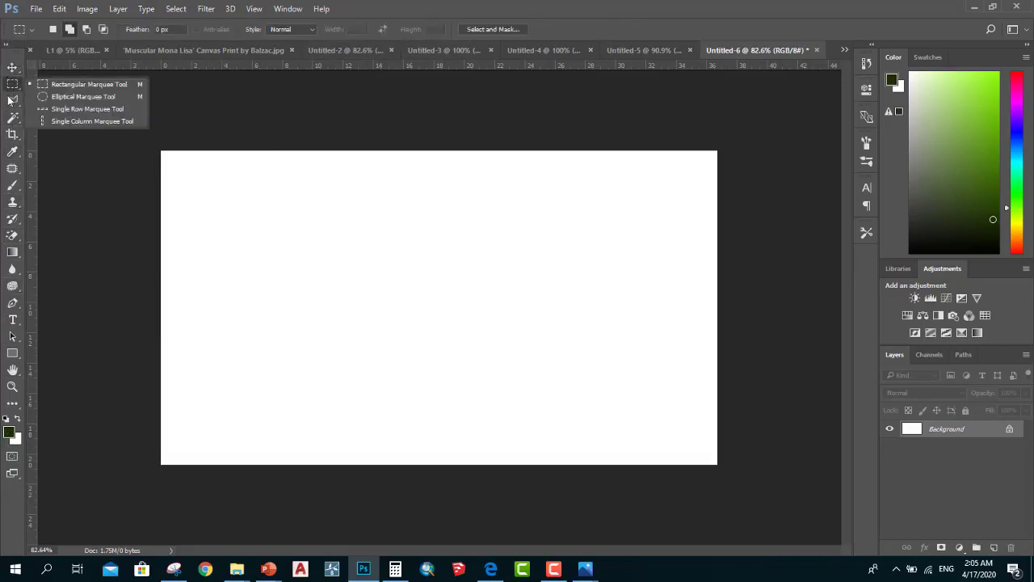
click(13, 71)
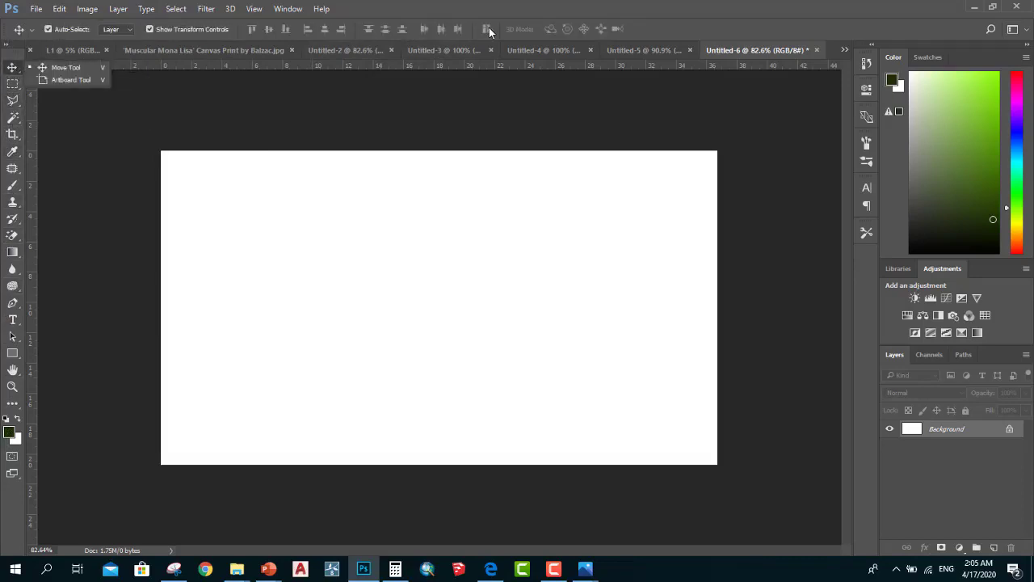
click(12, 83)
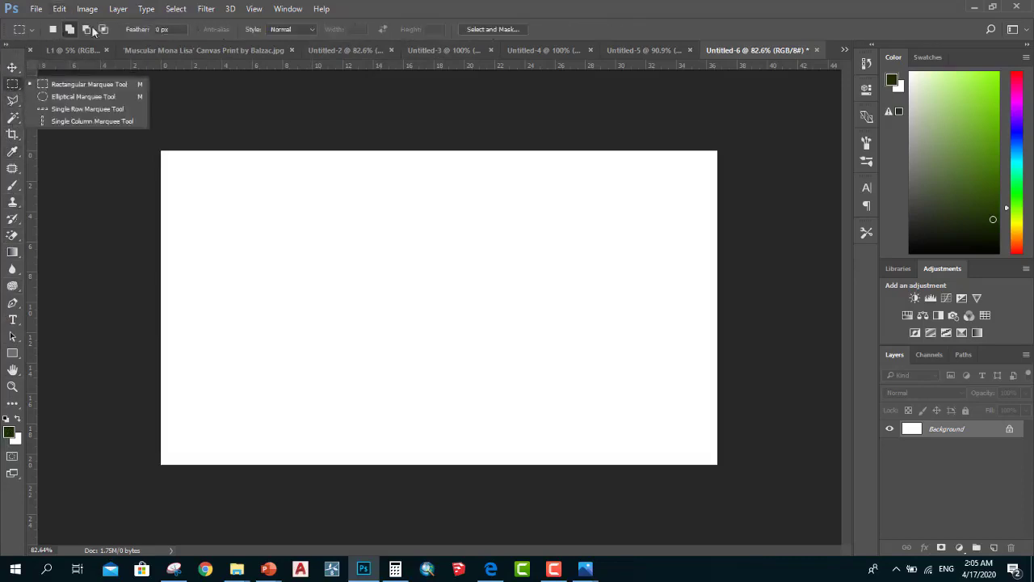
click(13, 117)
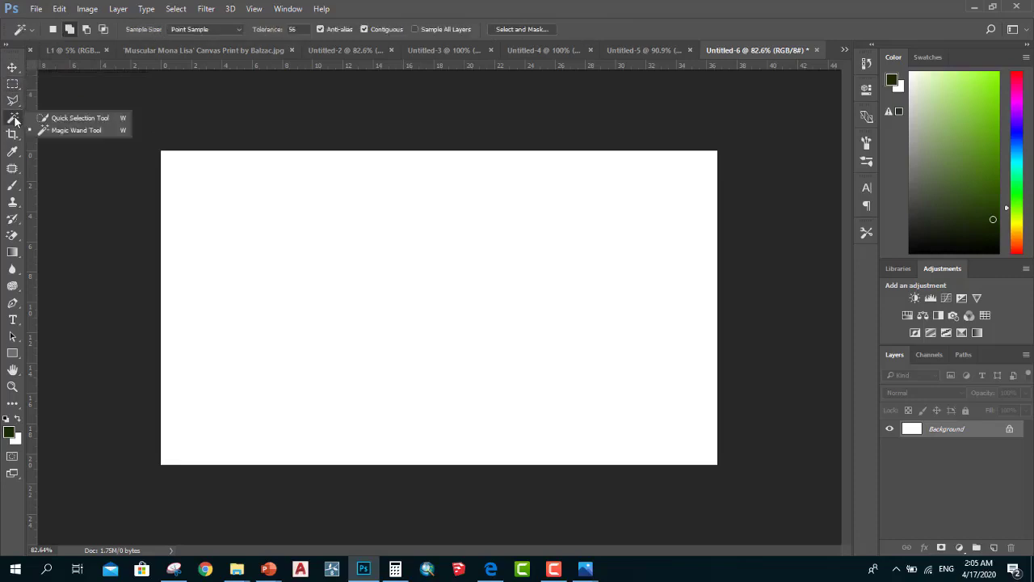
click(13, 185)
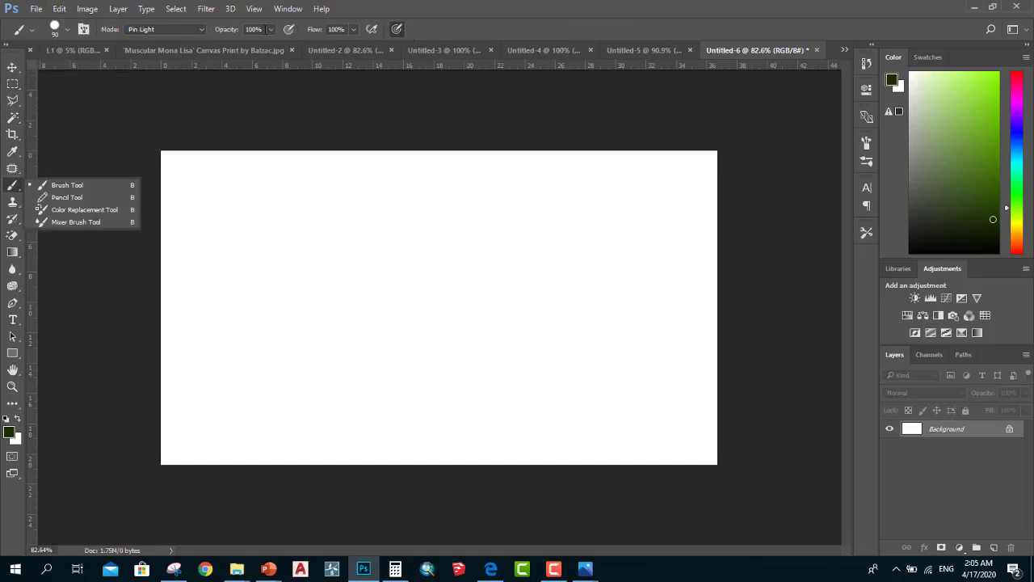
click(13, 68)
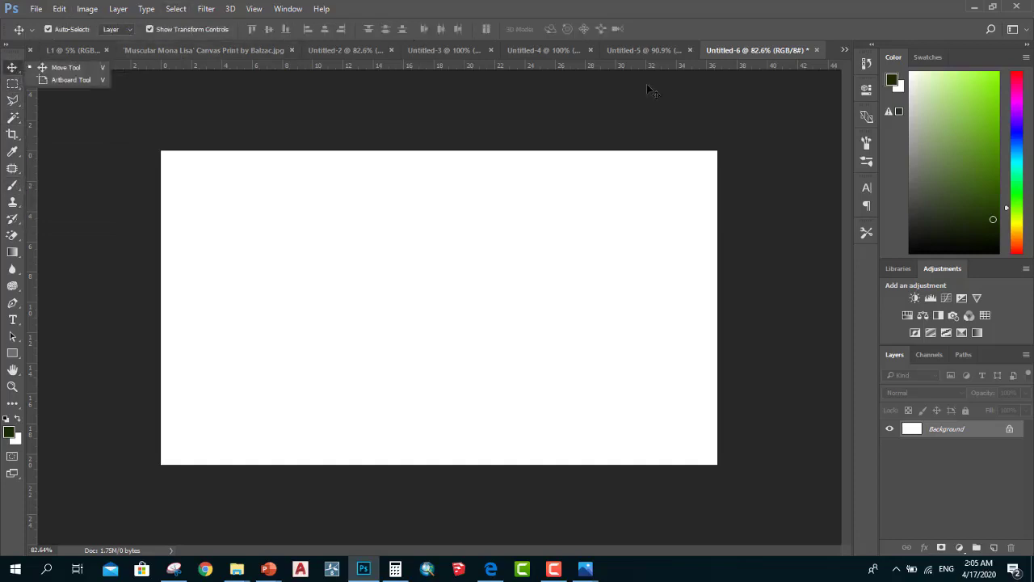
click(998, 60)
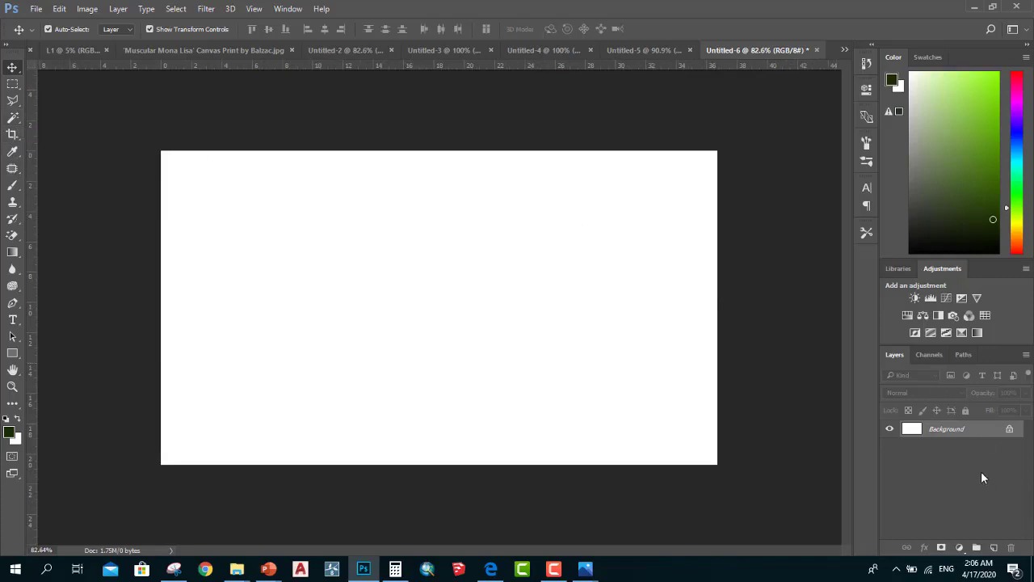
click(994, 548)
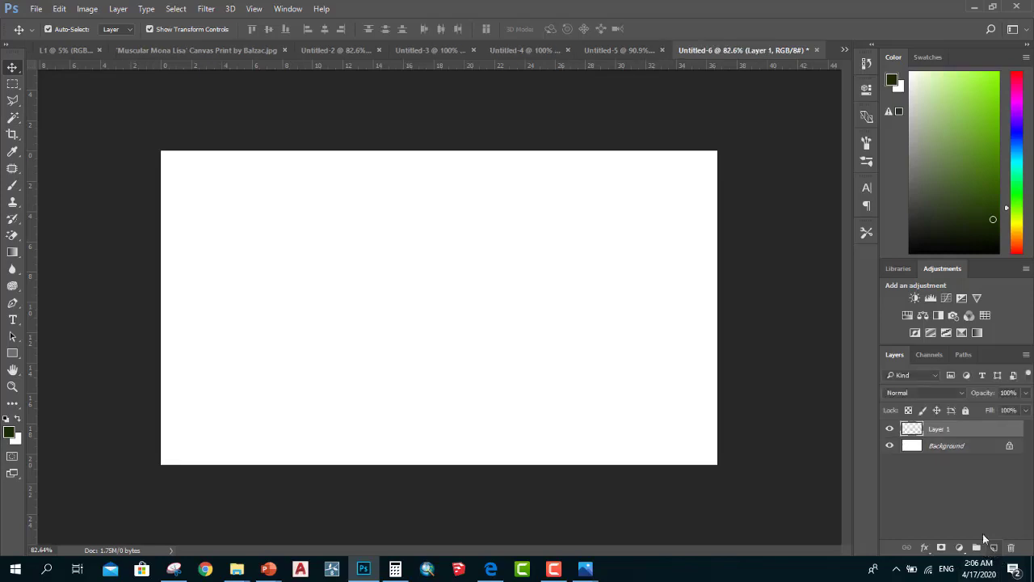
click(12, 184)
drag(616, 244, 311, 351)
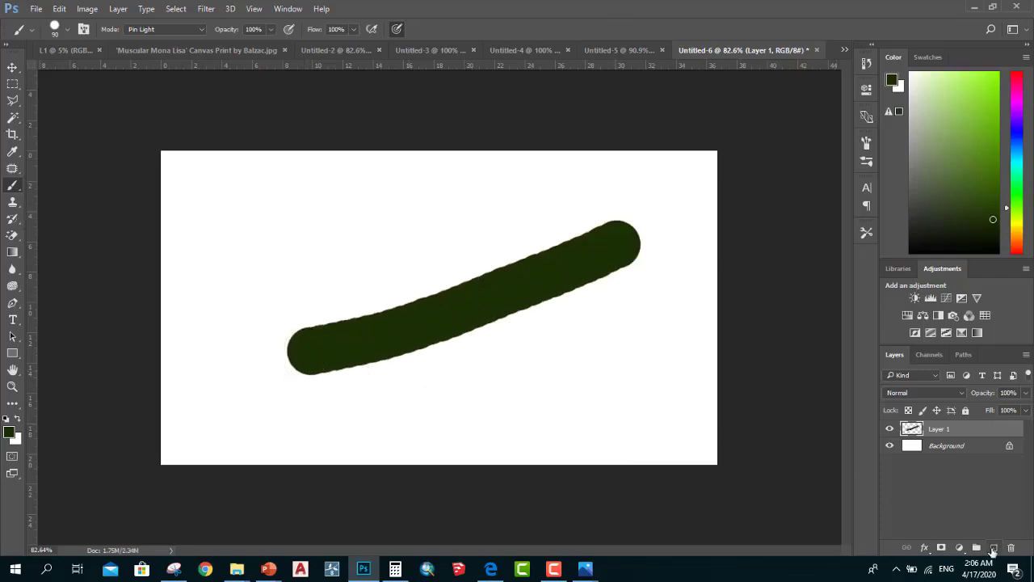
click(993, 548)
click(258, 202)
drag(298, 209, 483, 212)
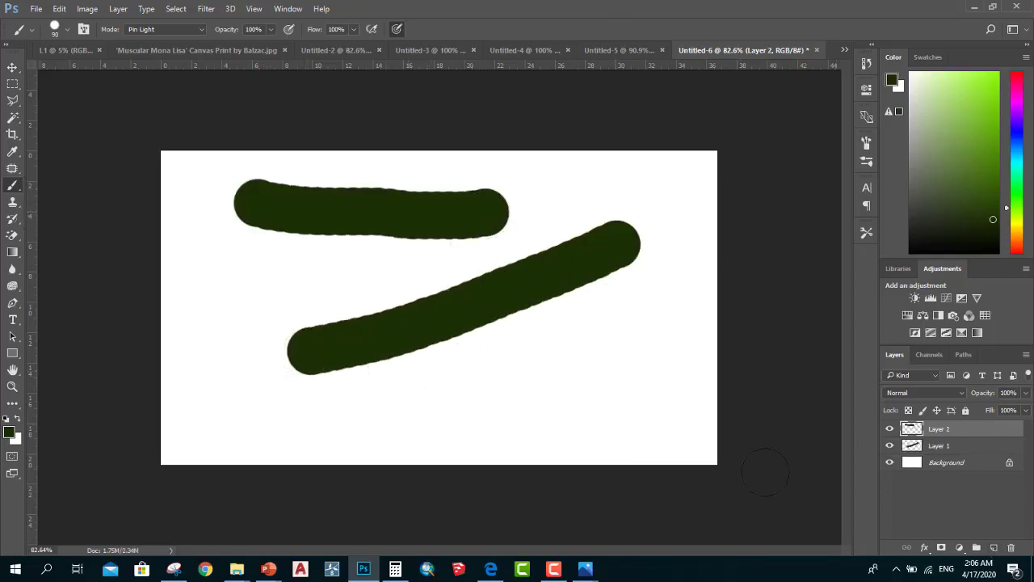
click(12, 67)
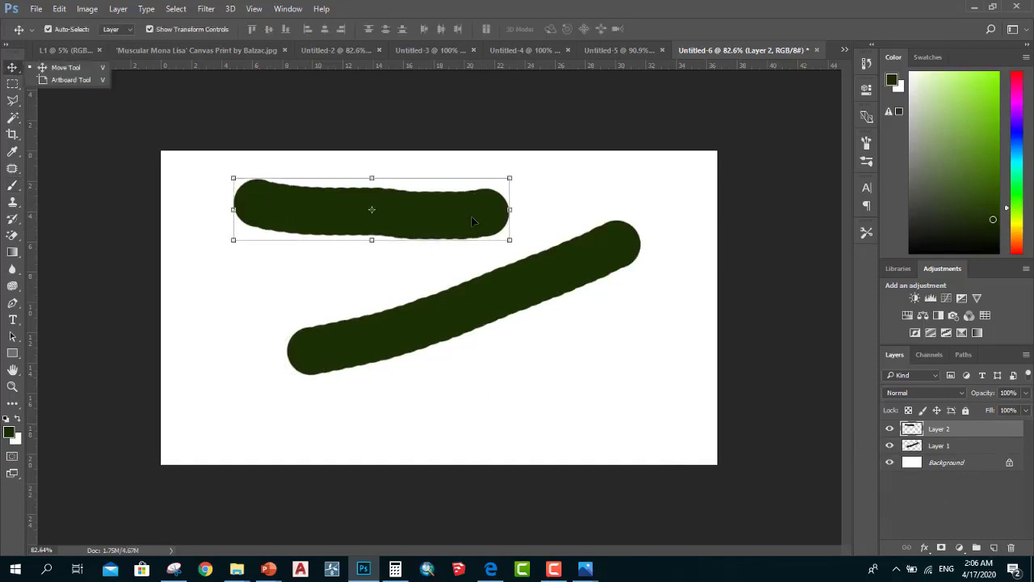
drag(471, 216, 429, 226)
key(ctrl+z)
drag(610, 283, 674, 319)
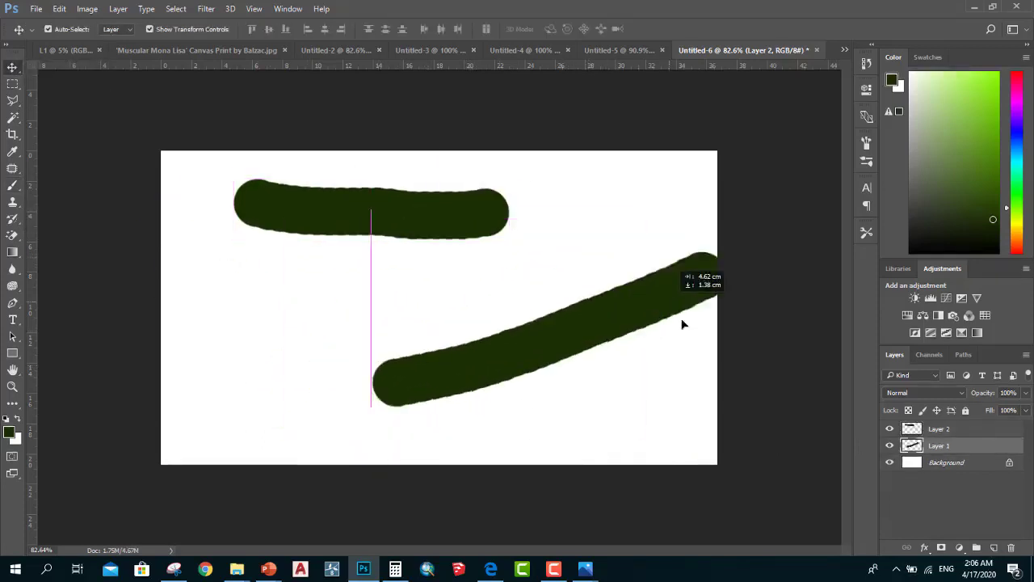
click(955, 430)
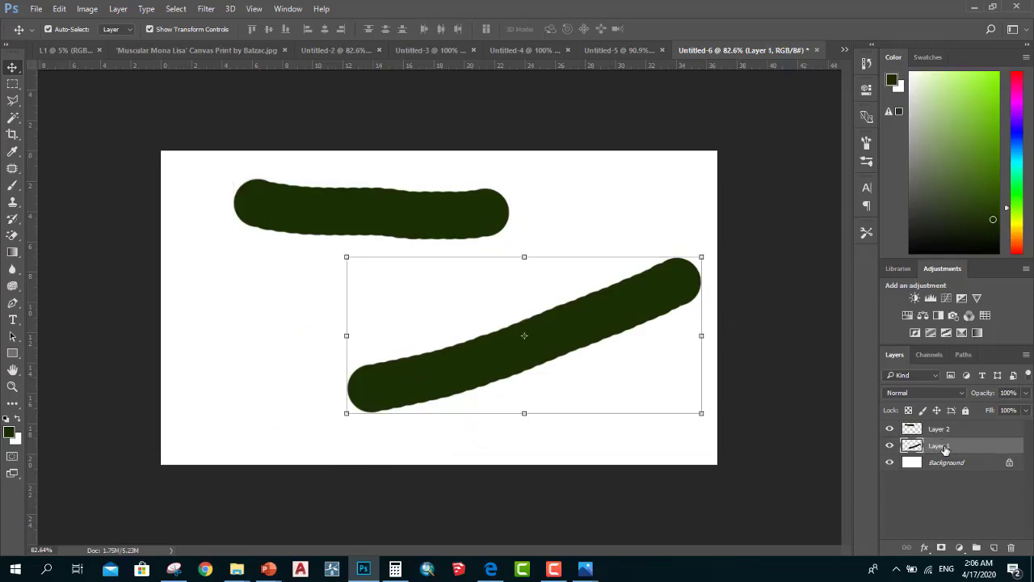
click(12, 184)
drag(377, 307, 652, 386)
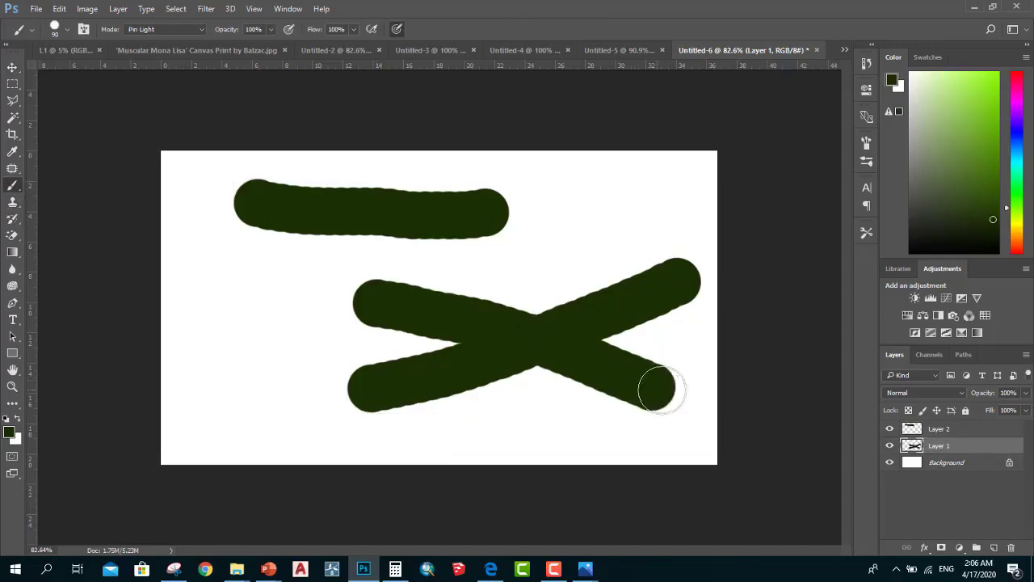
click(9, 67)
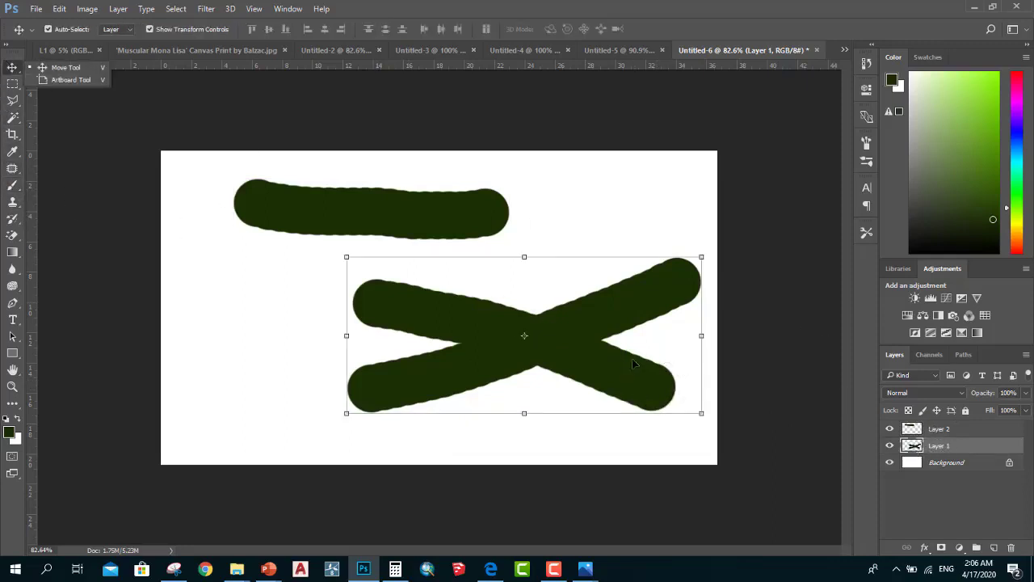
drag(634, 364, 507, 372)
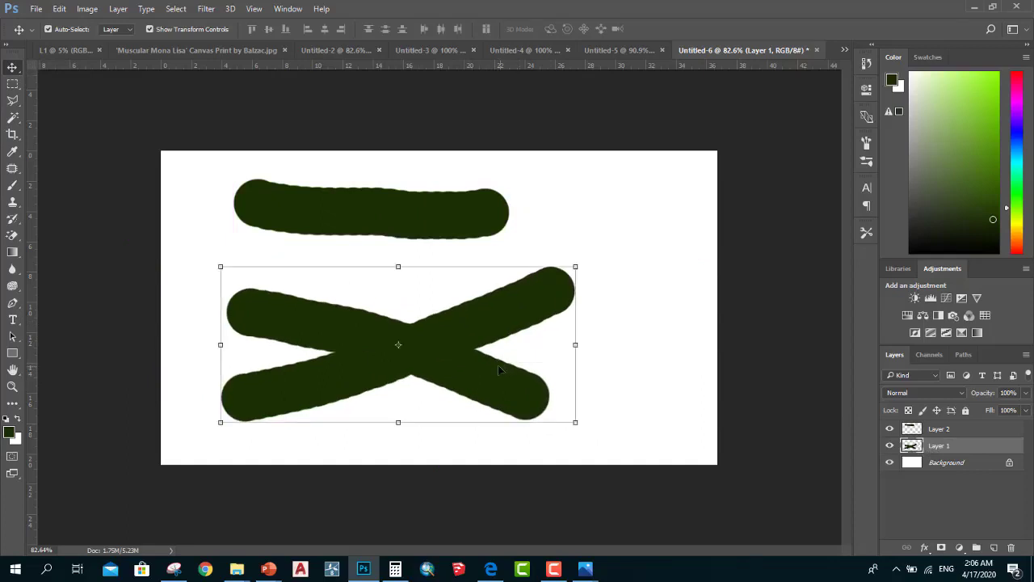
key(Delete)
click(934, 429)
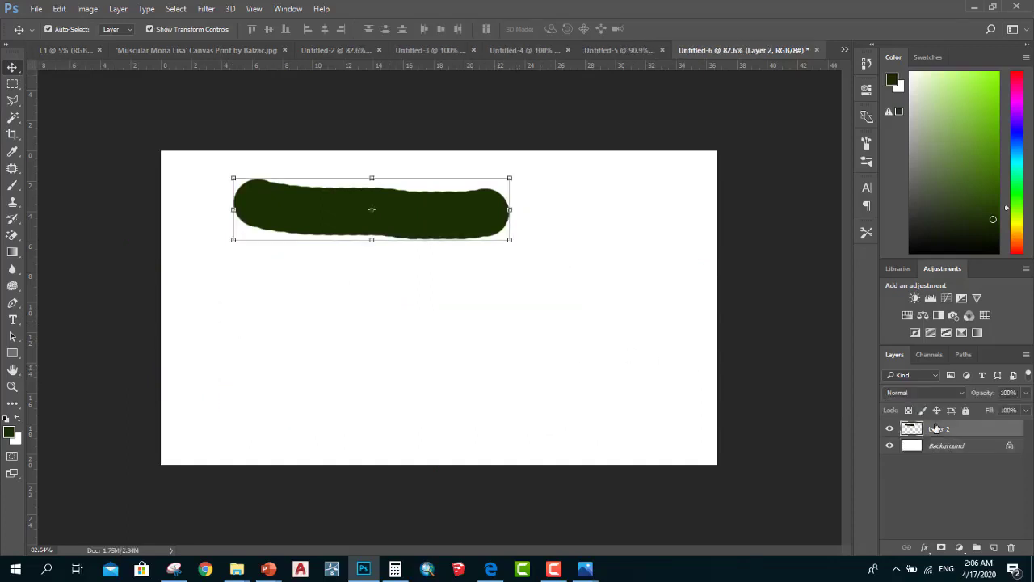
key(Delete)
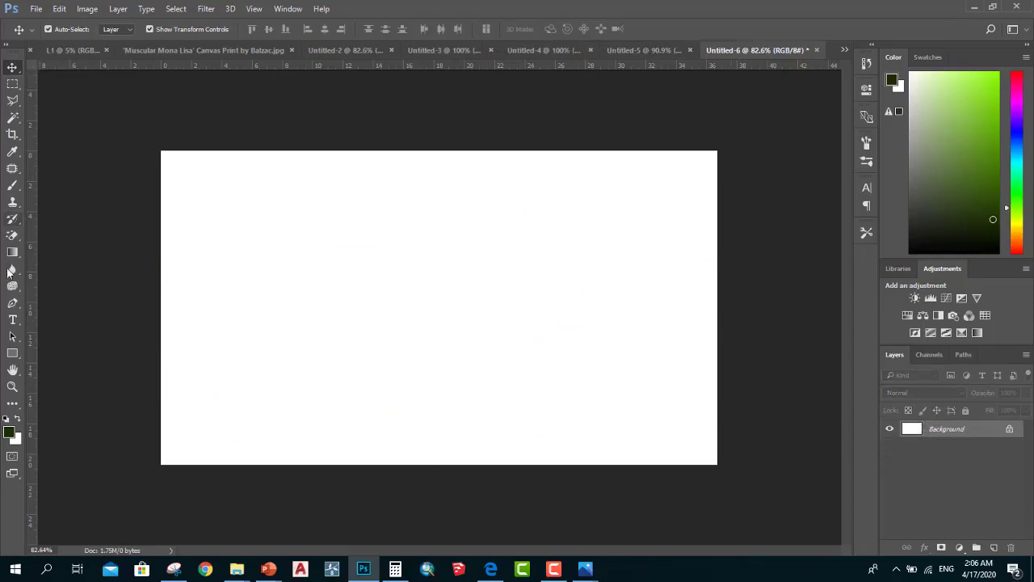
Draw three dark-green rectangles: upper left, lower left and right
click(12, 353)
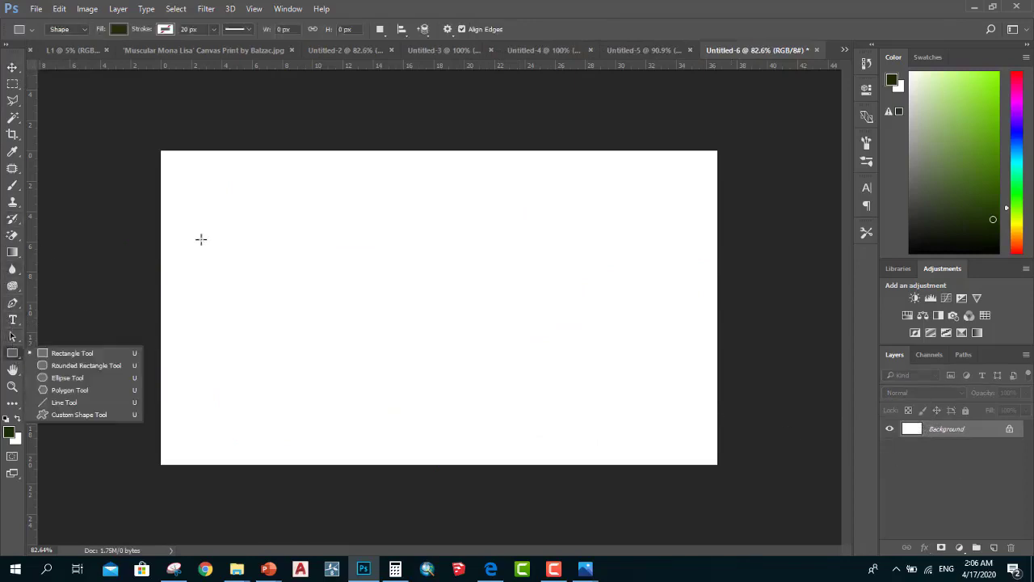
drag(197, 173, 429, 287)
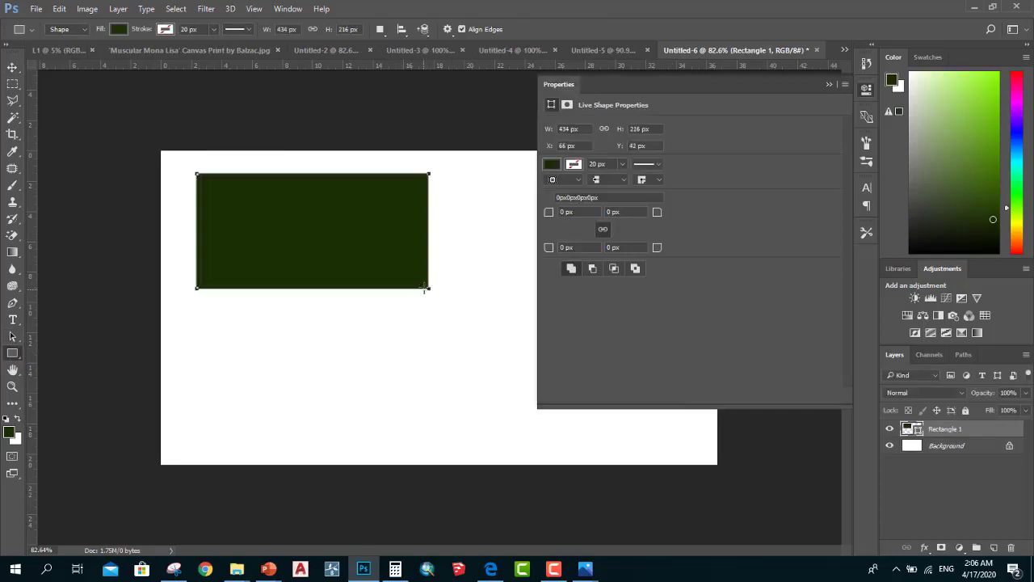
drag(203, 315, 466, 426)
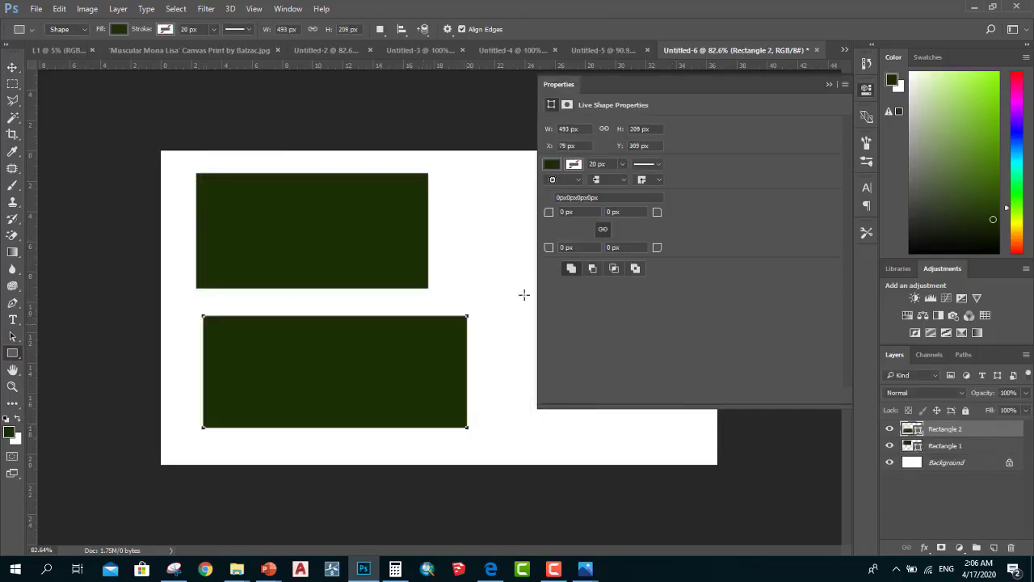
key(ctrl+minus)
drag(486, 242, 586, 341)
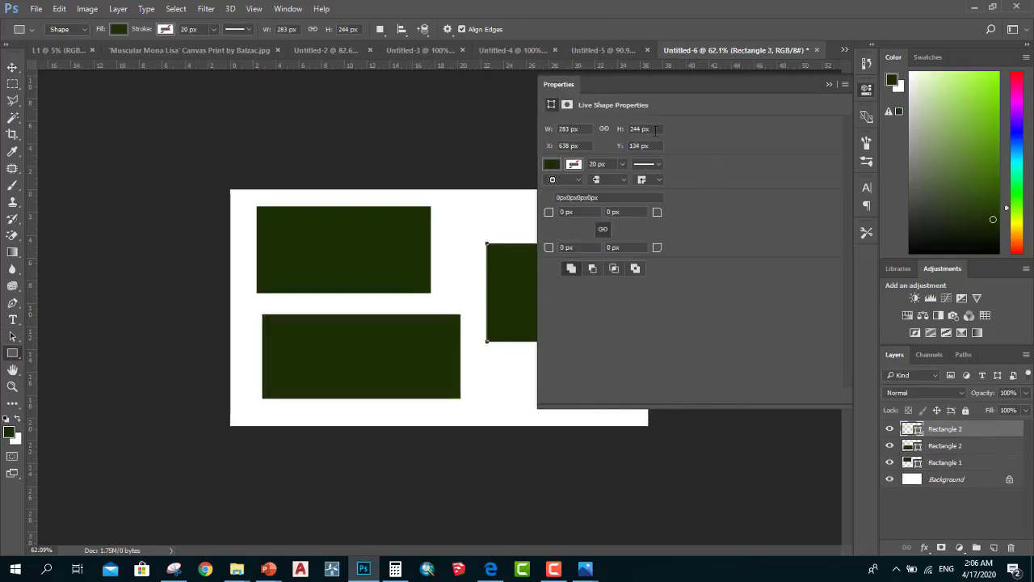
Fill the right rectangle red and the lower-left rectangle yellow
click(551, 164)
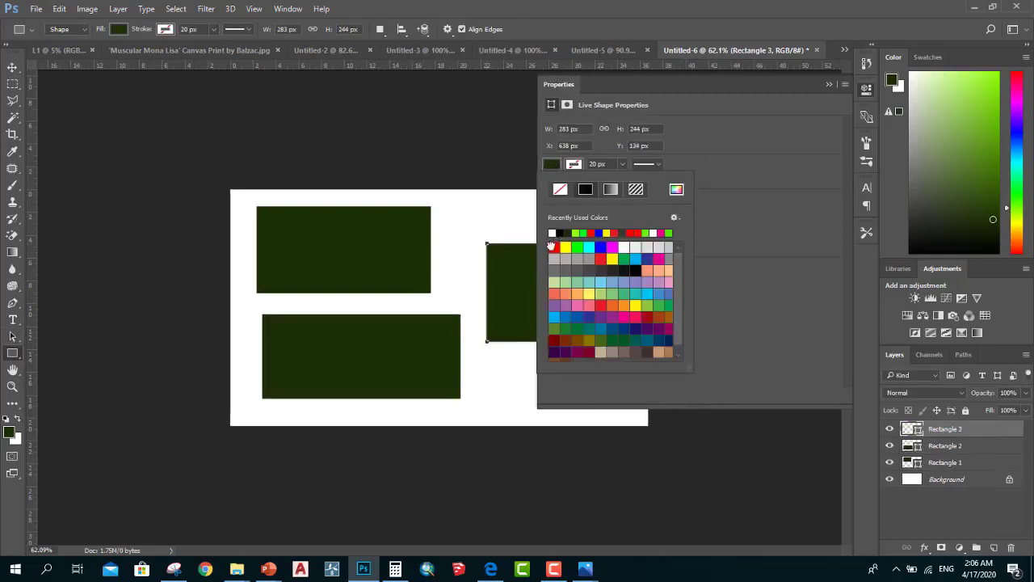
click(552, 247)
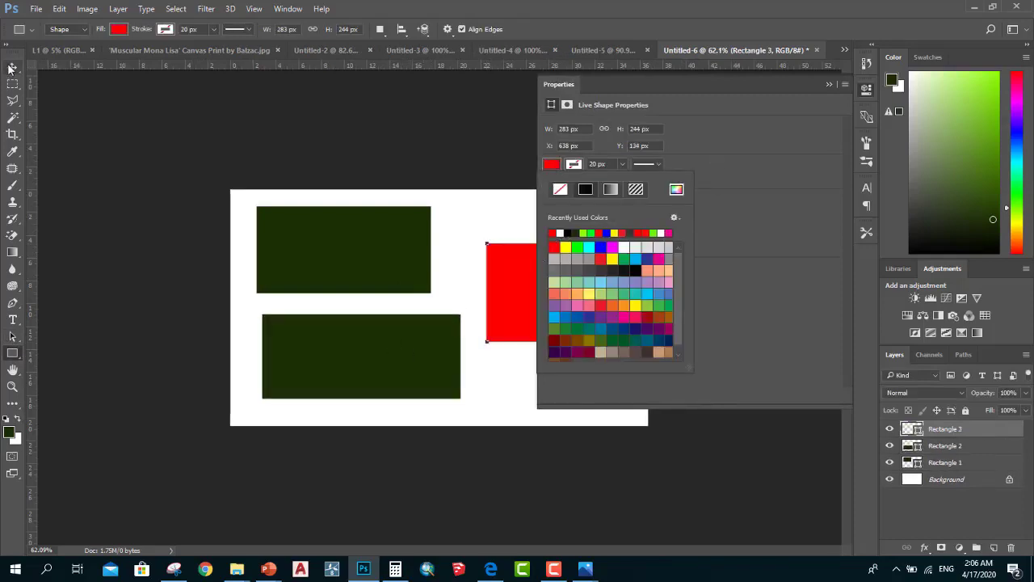
click(12, 66)
click(342, 347)
click(554, 165)
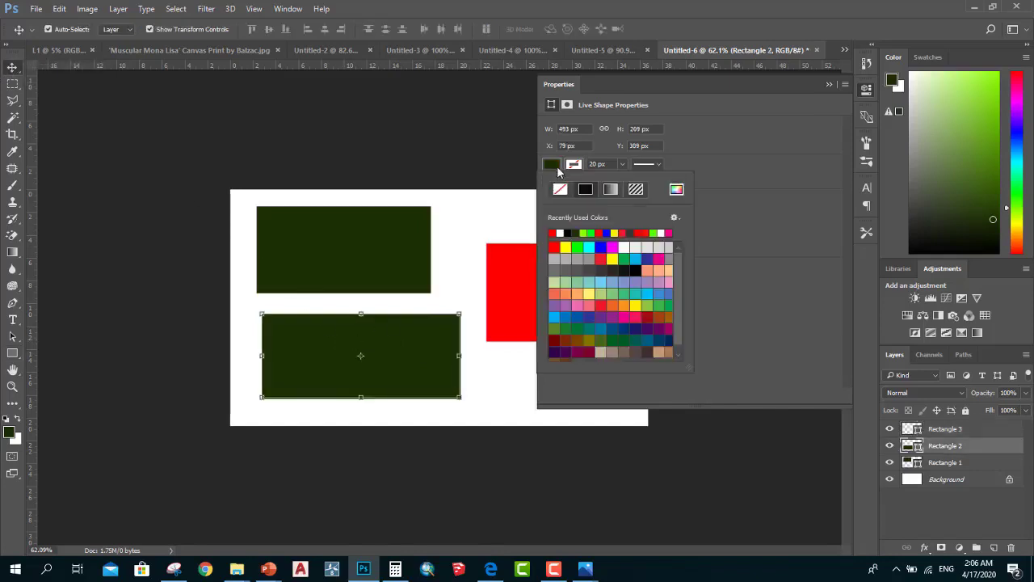
click(565, 247)
right_click(6, 71)
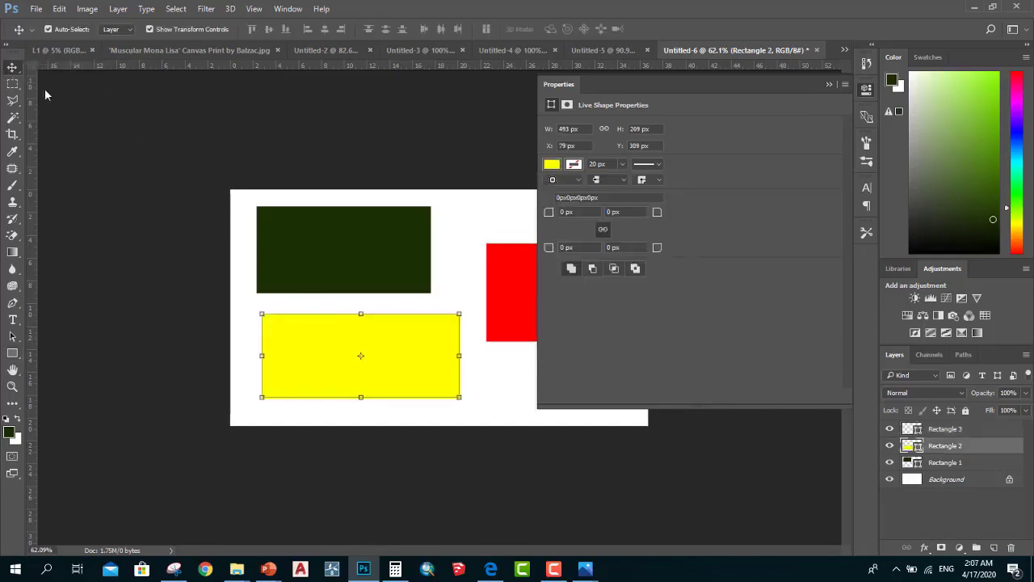
click(828, 85)
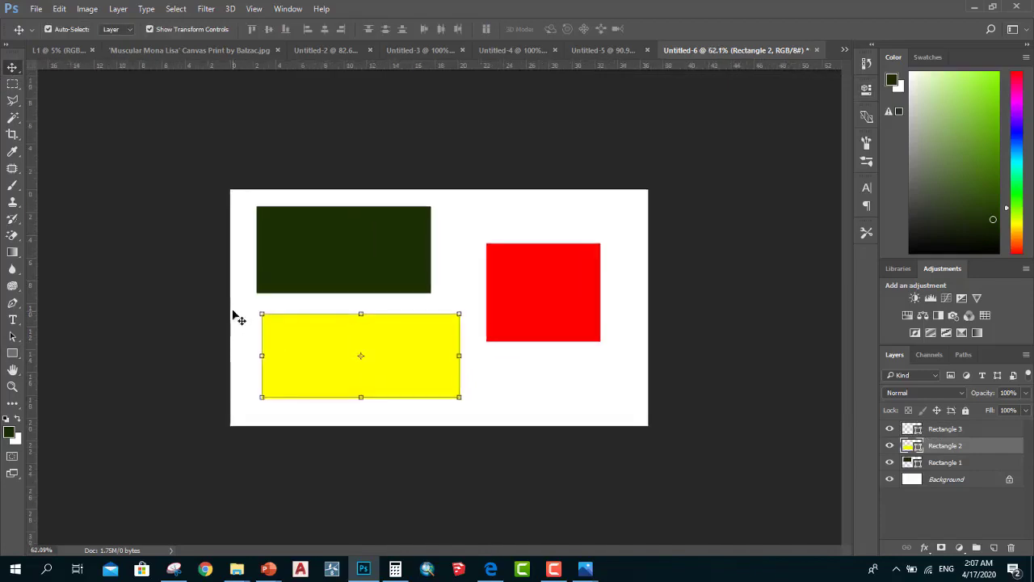
scroll(235, 316, up, 2)
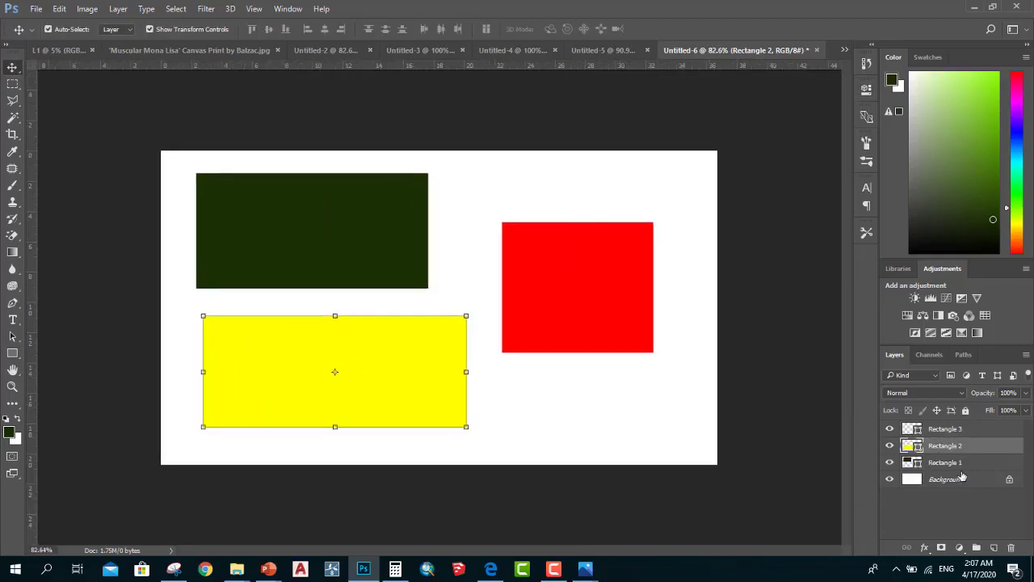
Rename Rectangle 3 to r, Rectangle 2 to y and Rectangle 1 to g
click(961, 477)
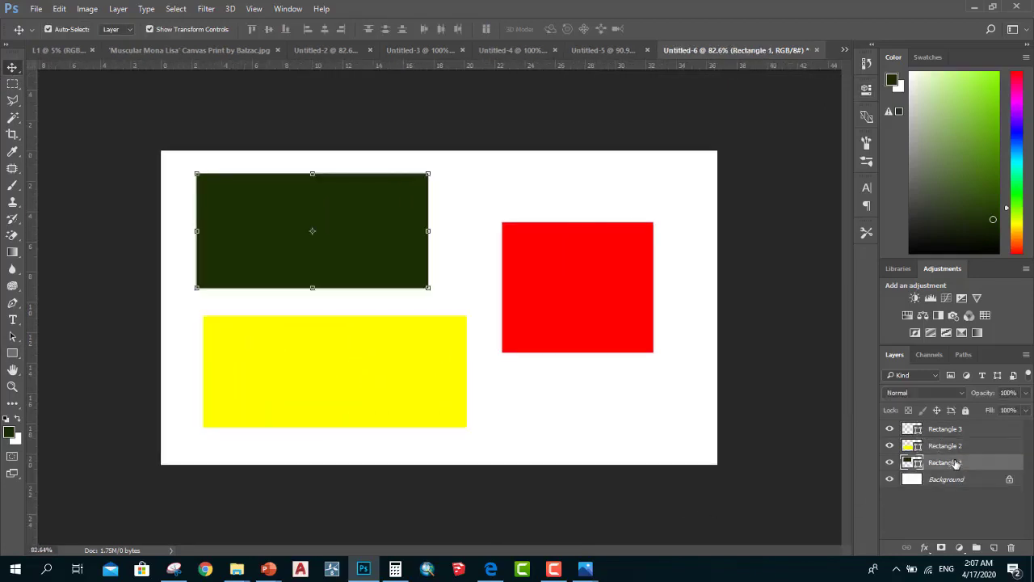
click(946, 447)
click(947, 432)
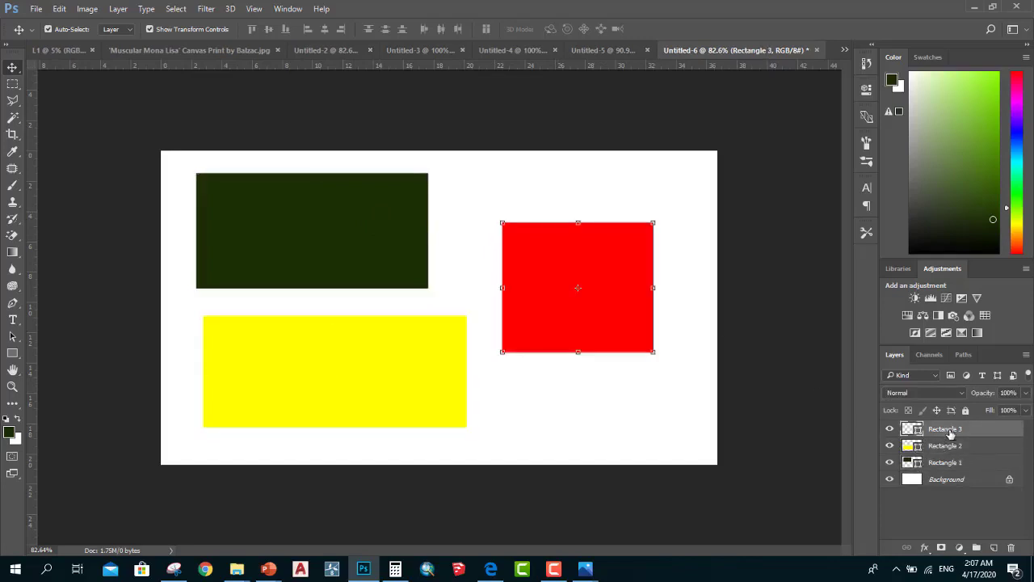
double_click(951, 432)
text(r)
click(957, 450)
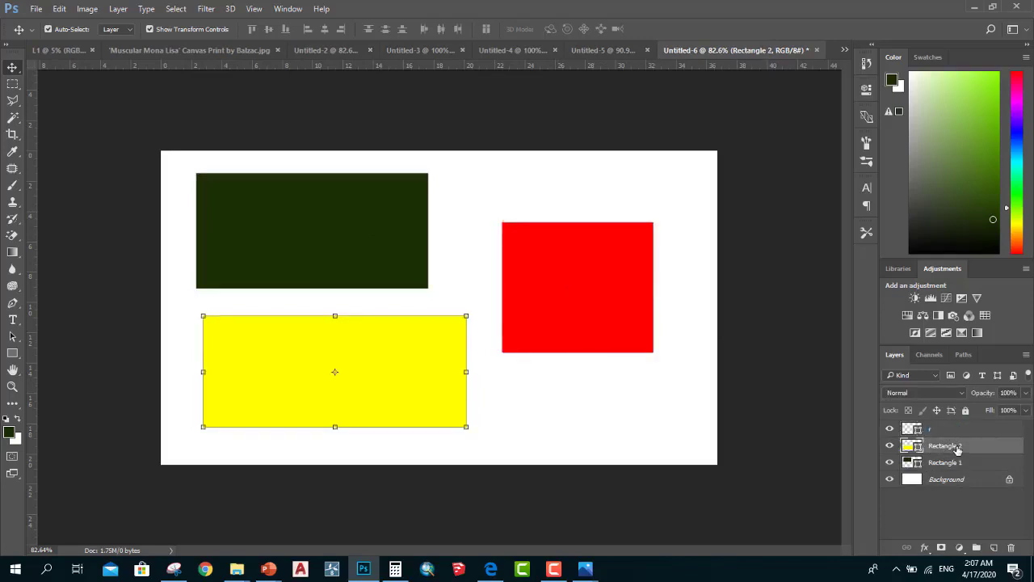
double_click(956, 447)
text(y)
double_click(958, 462)
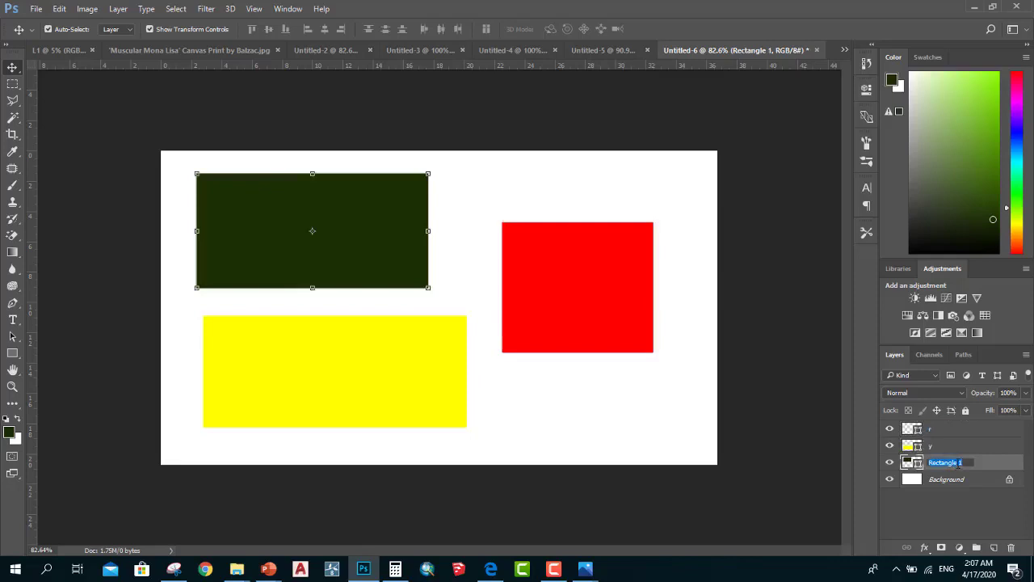
text(g)
key(Return)
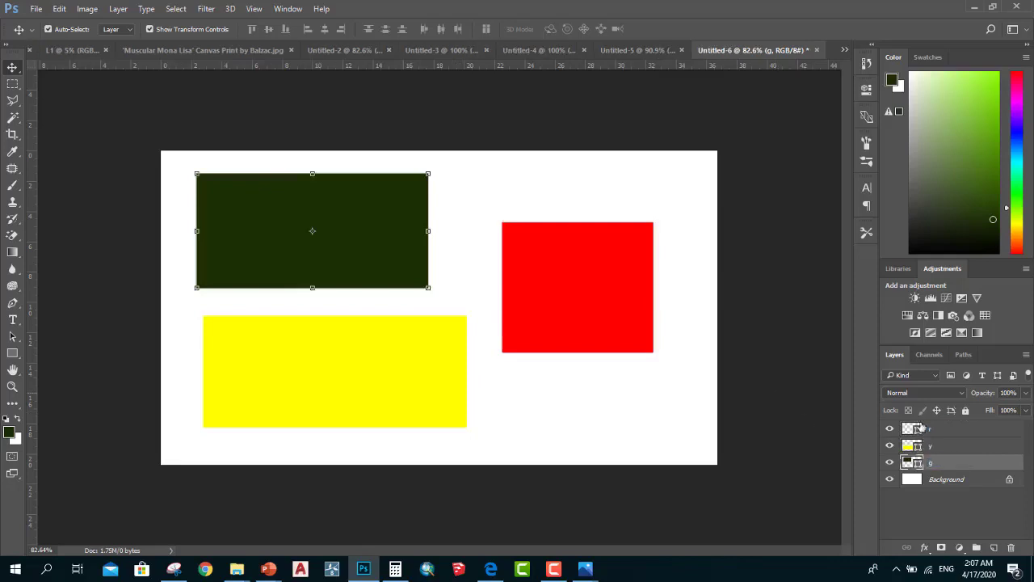
click(966, 433)
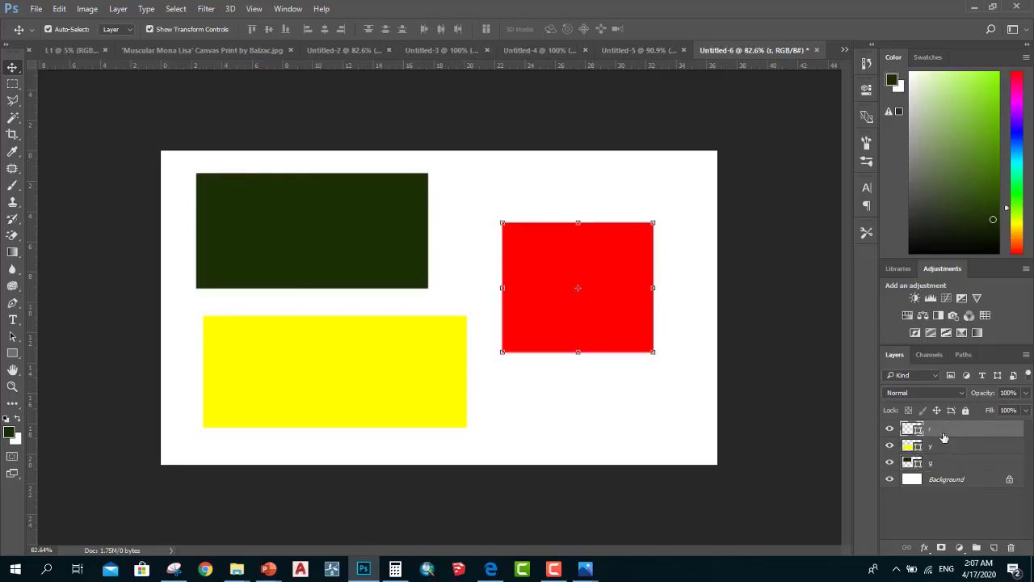
Nudge the red square around the canvas while checking layers g, y and r
mouse_move(639, 280)
mouse_down()
mouse_move(370, 255)
mouse_move(383, 345)
mouse_move(634, 234)
mouse_up()
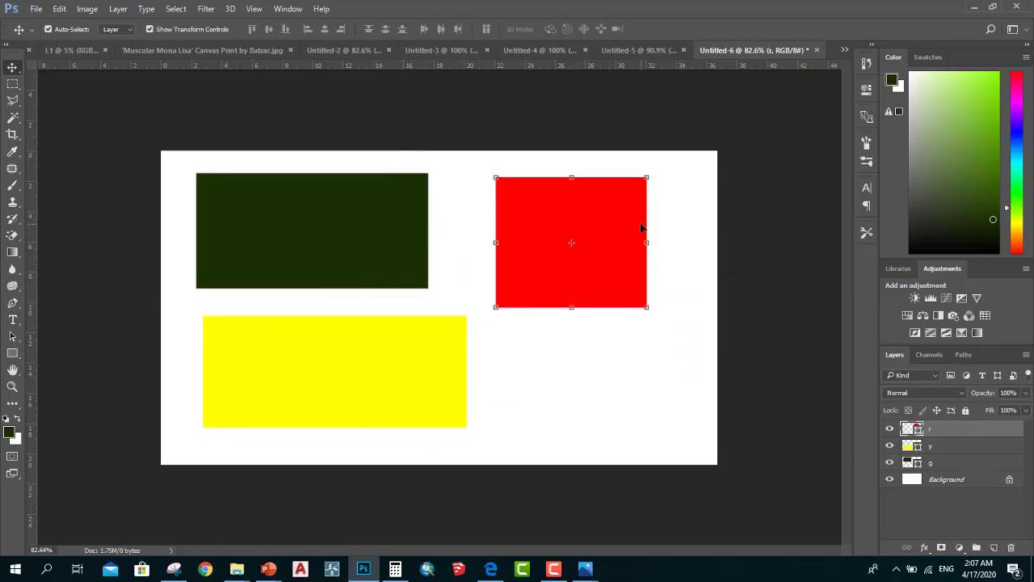
click(943, 462)
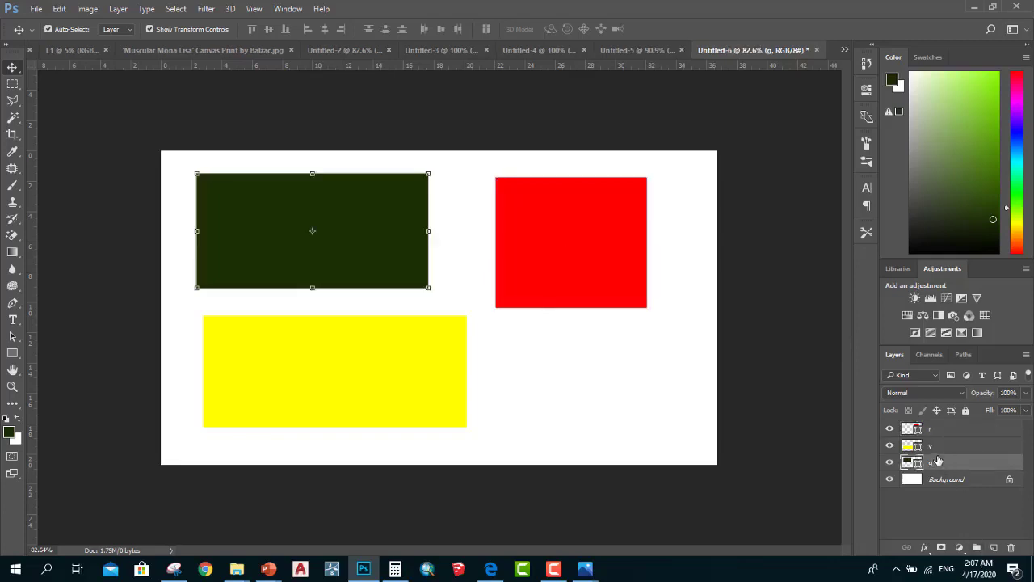
click(941, 449)
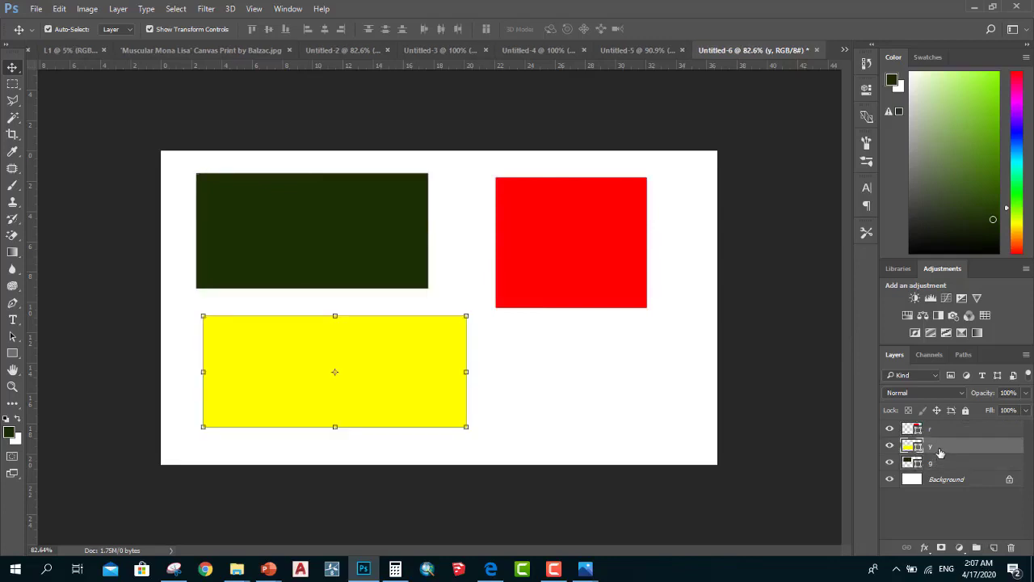
click(942, 431)
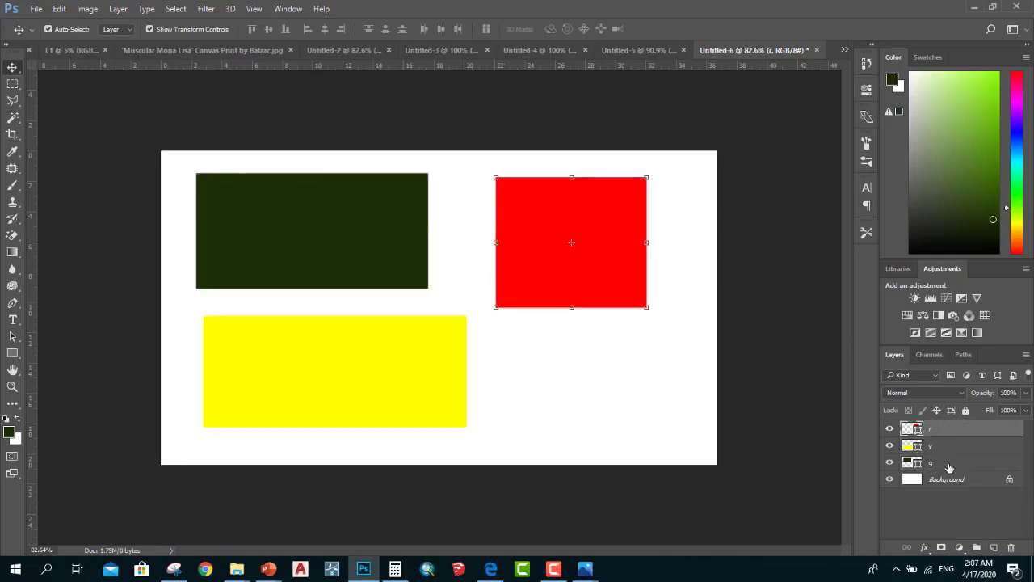
click(944, 466)
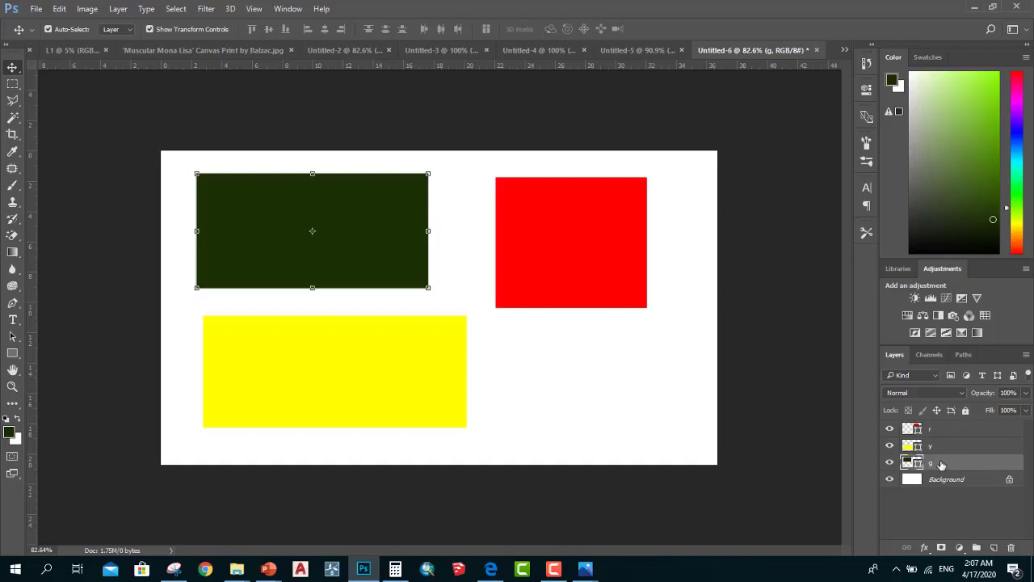
mouse_move(581, 243)
mouse_down()
mouse_move(577, 256)
mouse_move(622, 287)
mouse_up()
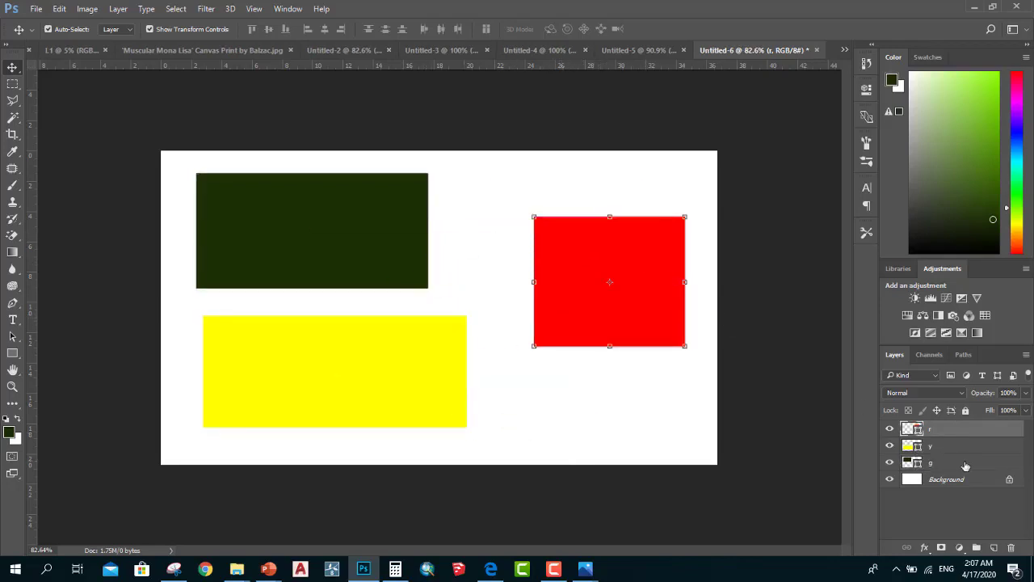
Reorder the layers to r, g, y and centre the red square over the yellow rectangle
drag(982, 436, 981, 454)
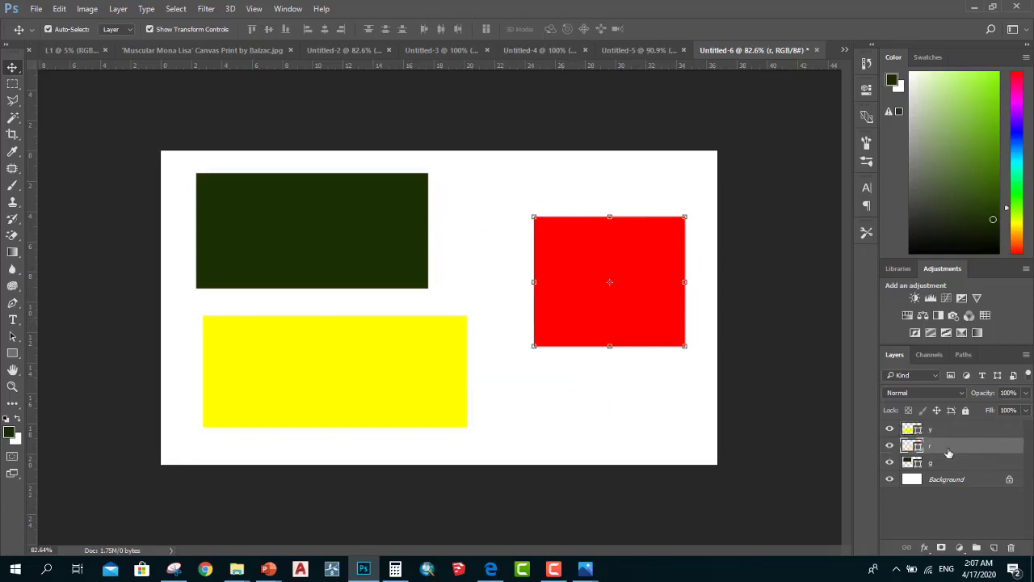
drag(652, 247, 577, 291)
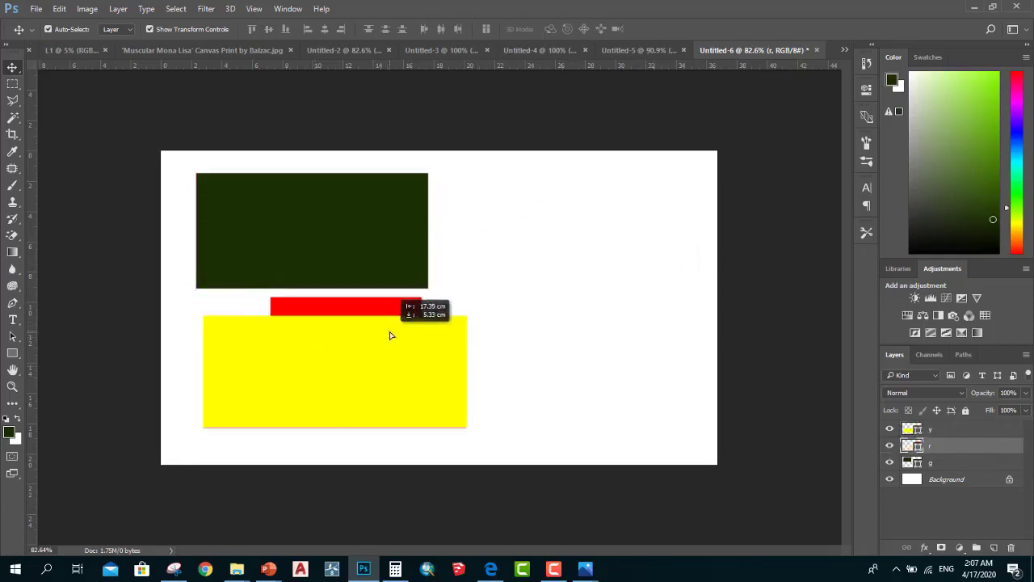
click(404, 363)
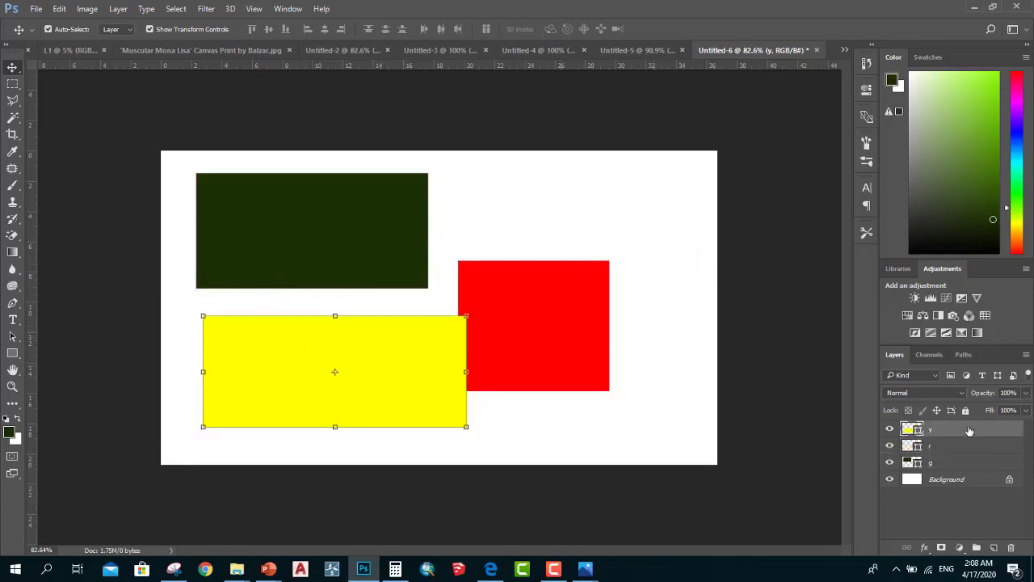
drag(968, 433, 973, 470)
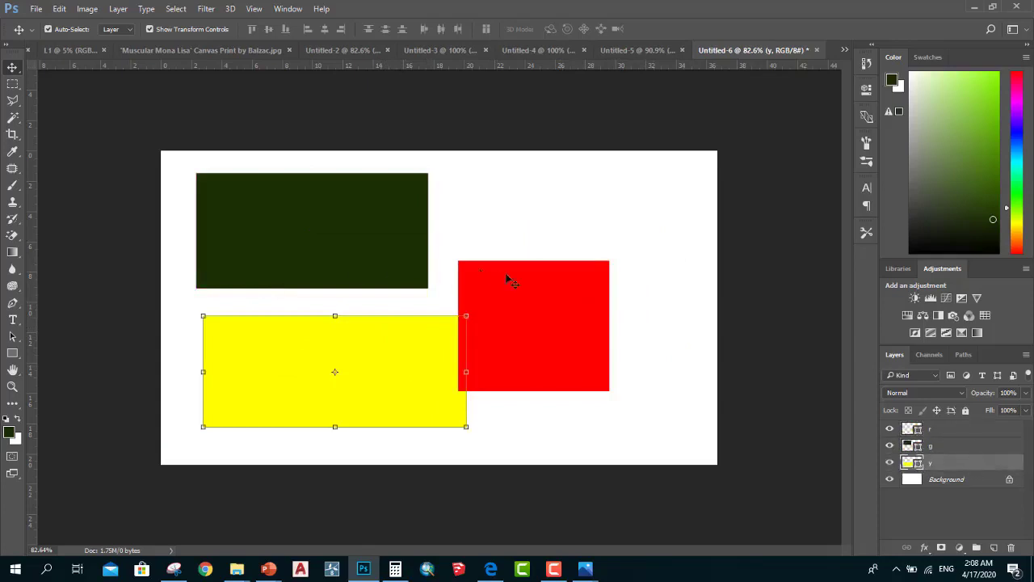
click(583, 289)
mouse_move(584, 289)
mouse_down()
mouse_move(420, 344)
mouse_move(391, 325)
mouse_move(721, 325)
mouse_move(361, 329)
mouse_up()
click(342, 350)
Stretch the dark green rectangle's top edge upward and raise layer g above r
click(380, 242)
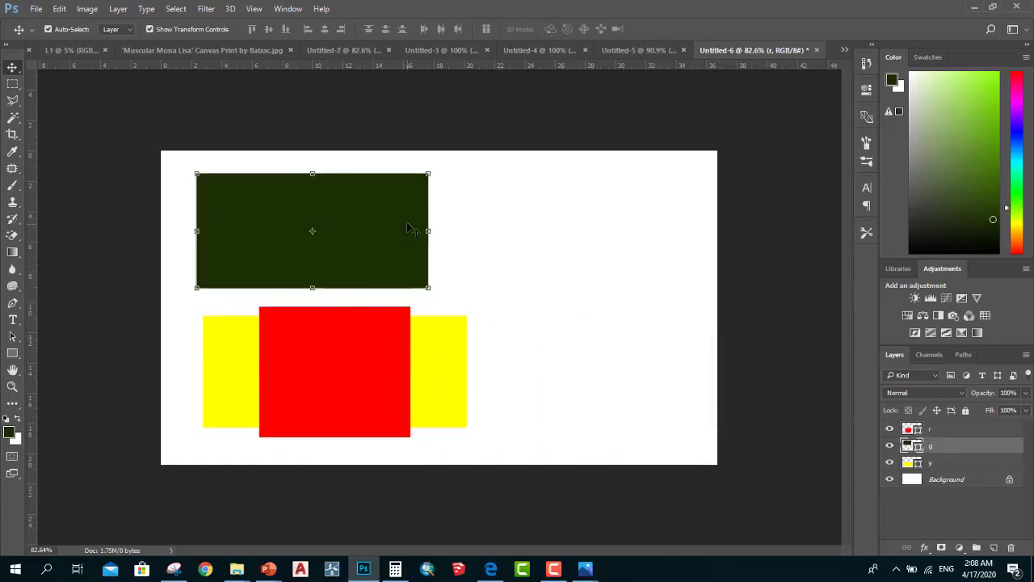
drag(309, 168, 309, 150)
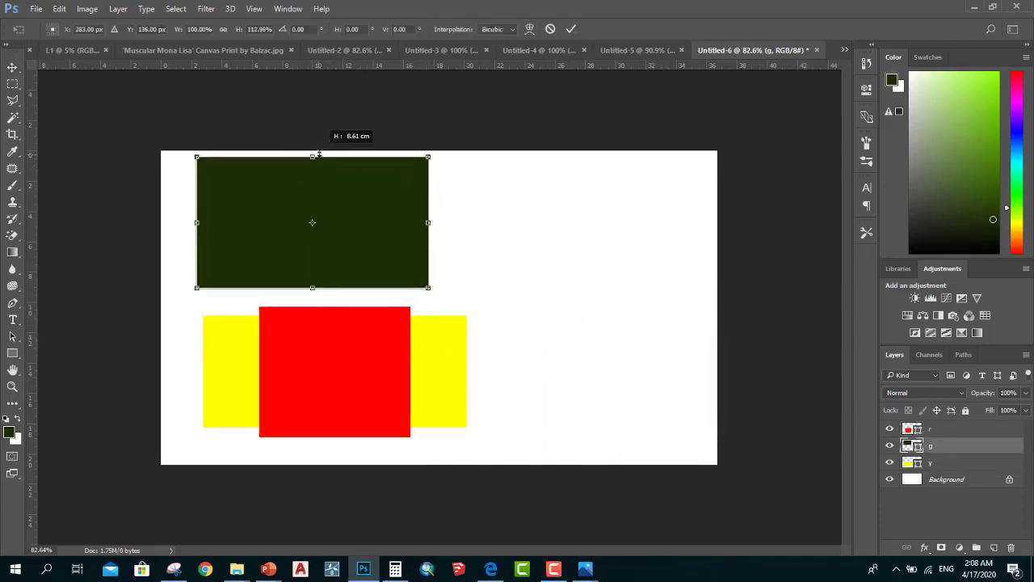
click(571, 29)
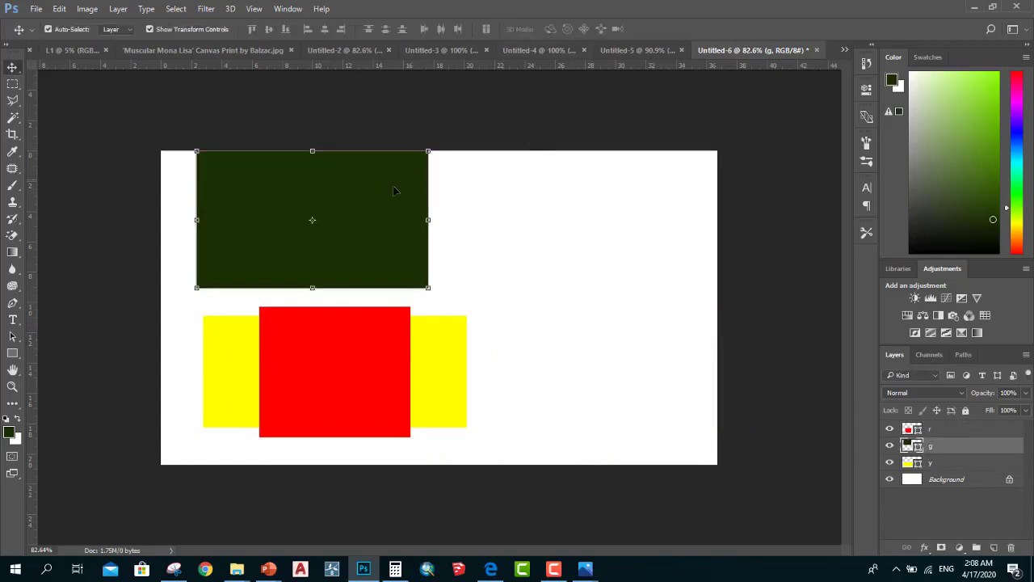
drag(396, 192, 469, 231)
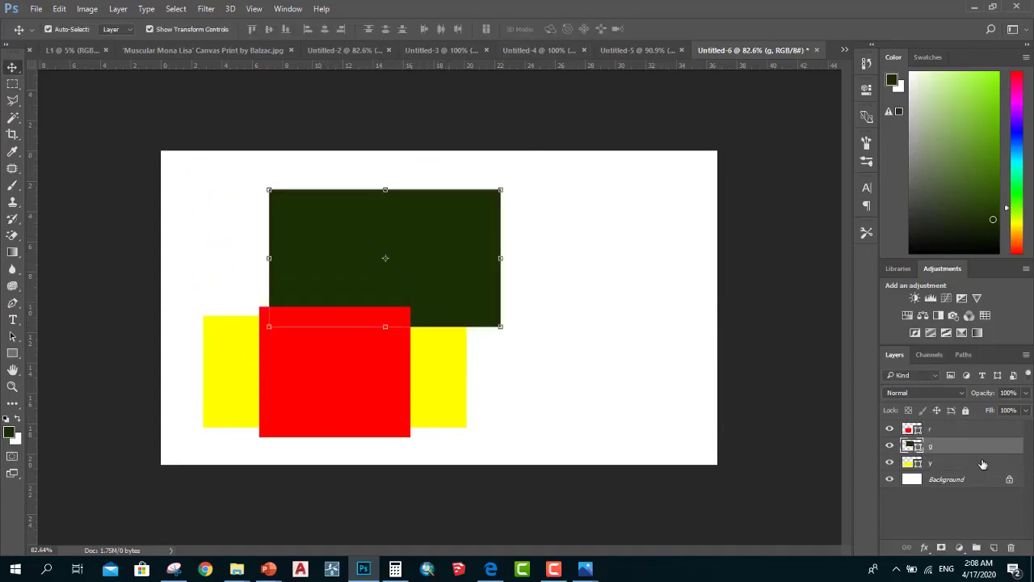
drag(973, 447, 969, 422)
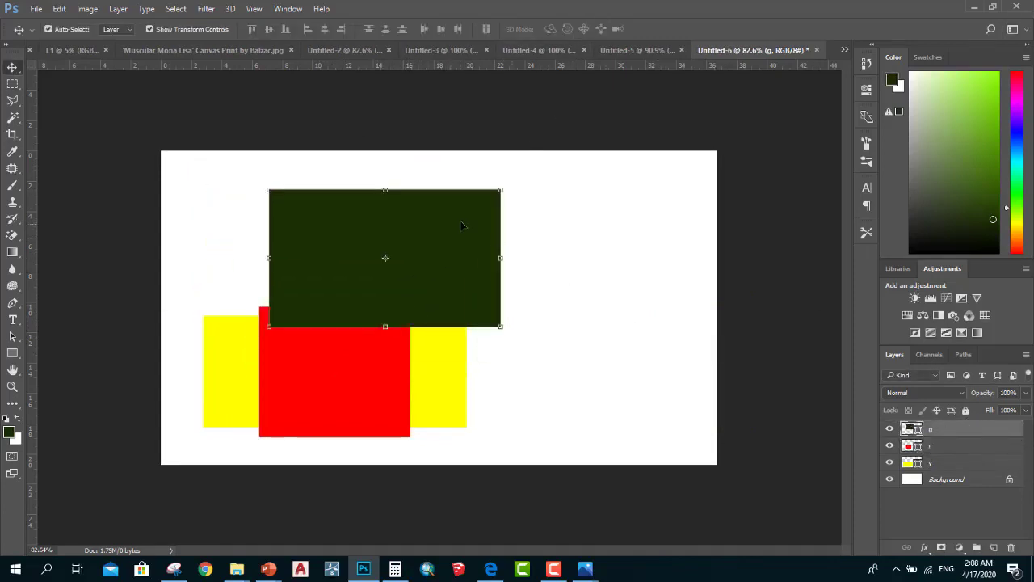
drag(462, 225, 396, 367)
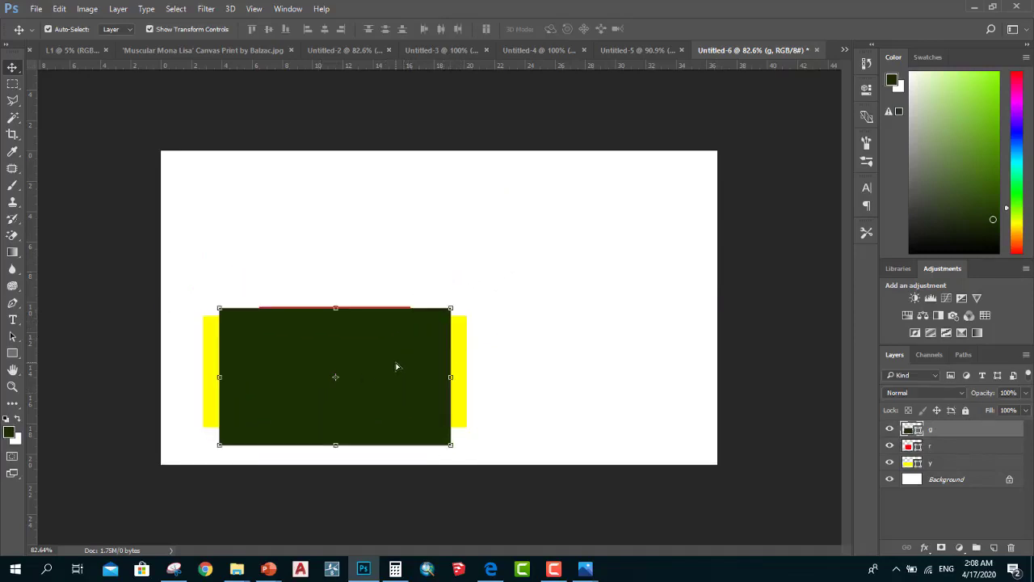
mouse_move(394, 336)
mouse_down()
mouse_move(394, 347)
mouse_move(352, 217)
mouse_up()
Move the red square to the canvas's upper right
scroll(354, 373, down, 1)
click(368, 346)
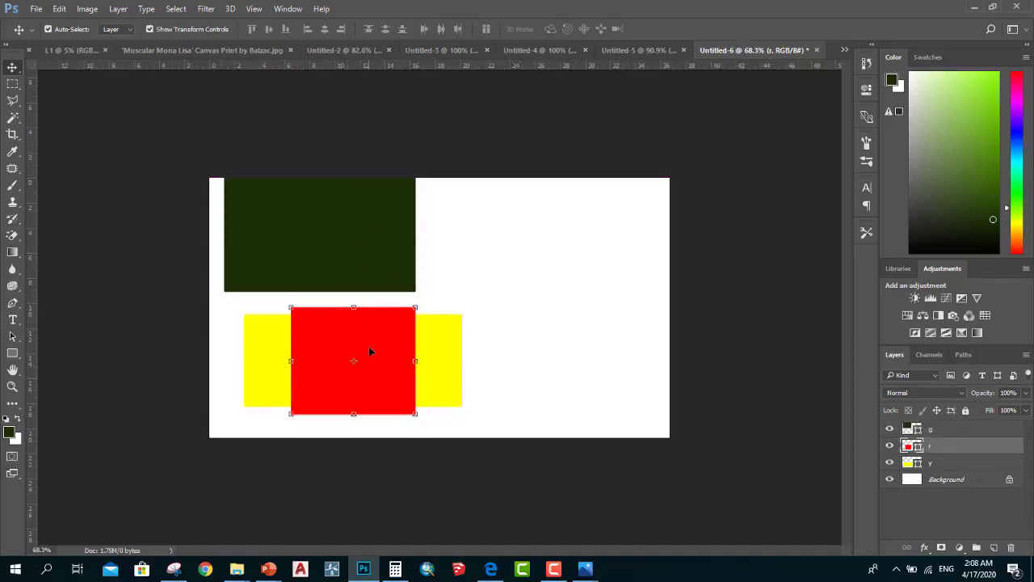
drag(369, 350, 570, 227)
scroll(436, 291, down, 1)
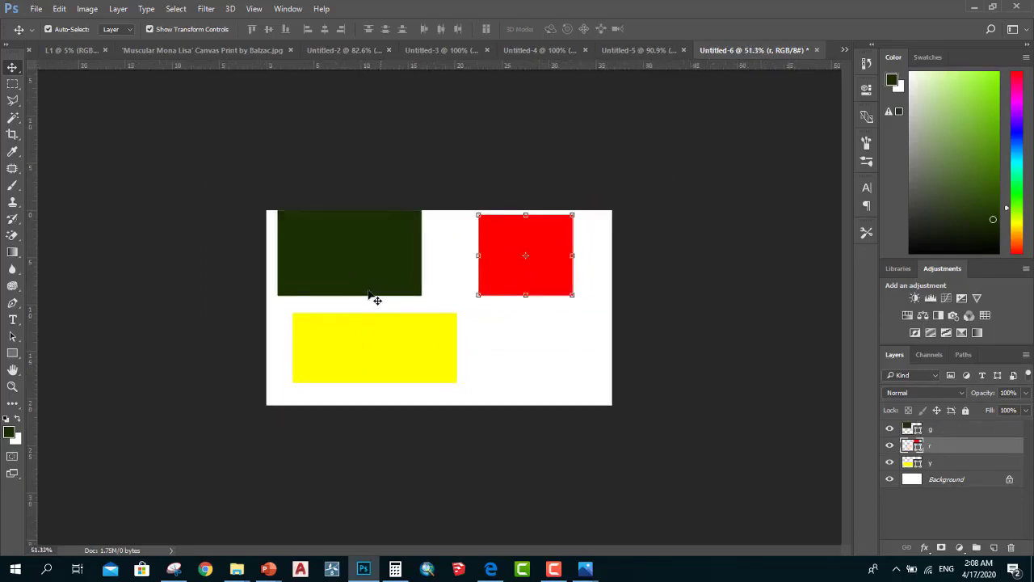
Lay the dark green rectangle down over the yellow rectangle at lower left
click(354, 244)
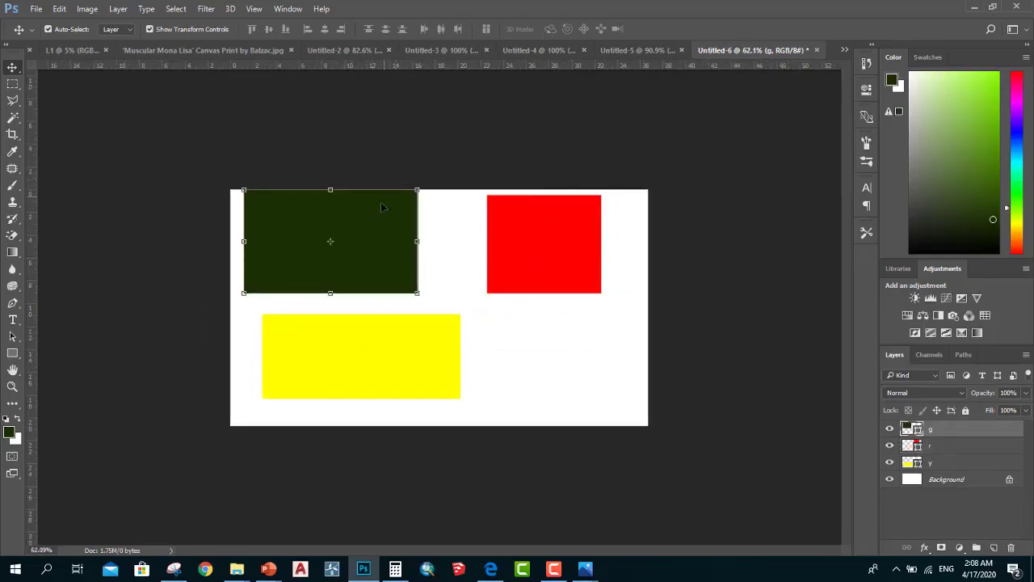
drag(382, 207, 386, 332)
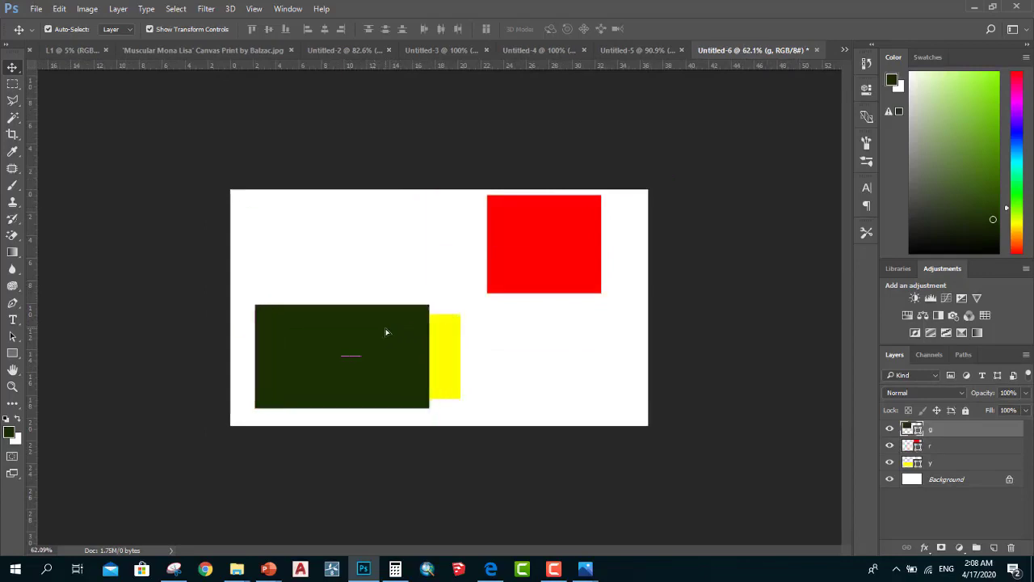
scroll(386, 332, up, 3)
scroll(372, 356, up, 2)
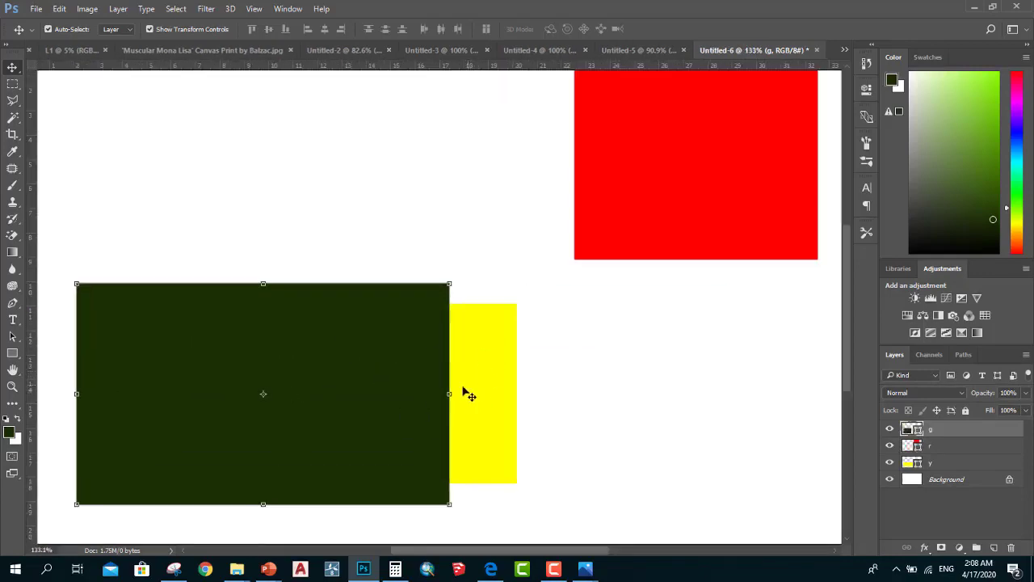
scroll(339, 355, down, 2)
scroll(351, 364, down, 3)
scroll(360, 388, down, 1)
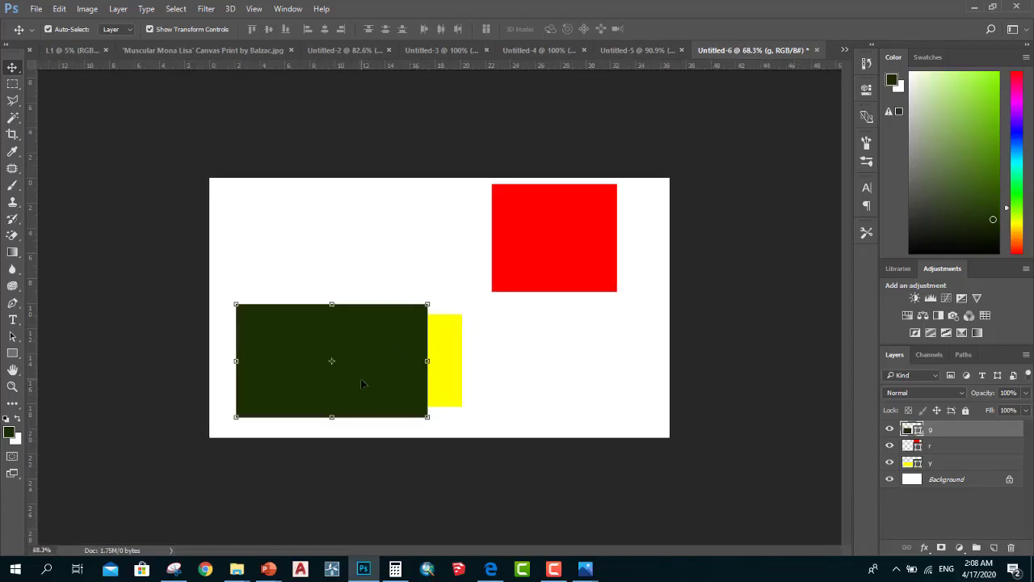
scroll(361, 384, up, 1)
scroll(362, 384, up, 1)
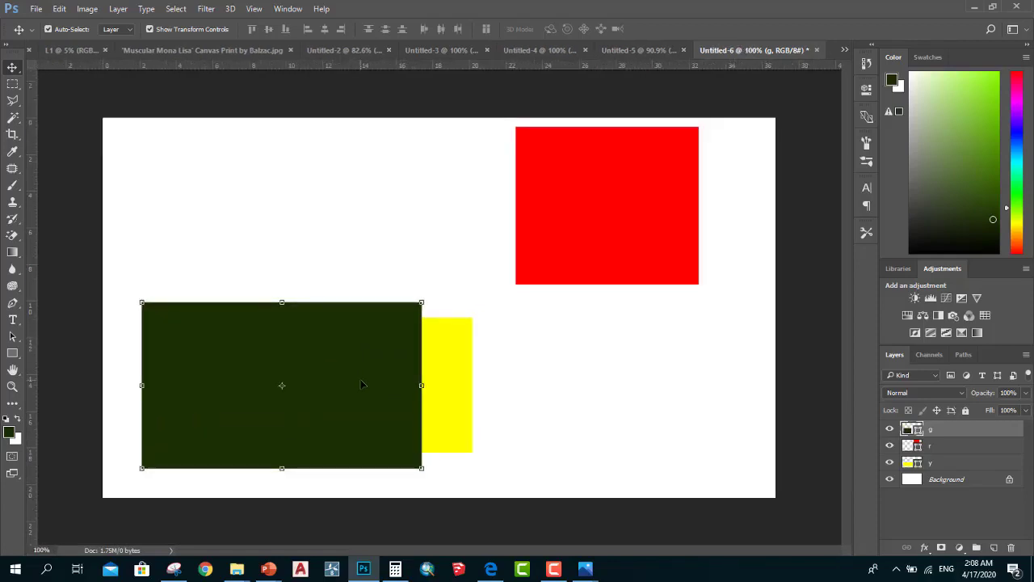
scroll(460, 353, down, 1)
scroll(459, 357, down, 1)
Move the yellow rectangle up to the top and the red one below it
click(523, 346)
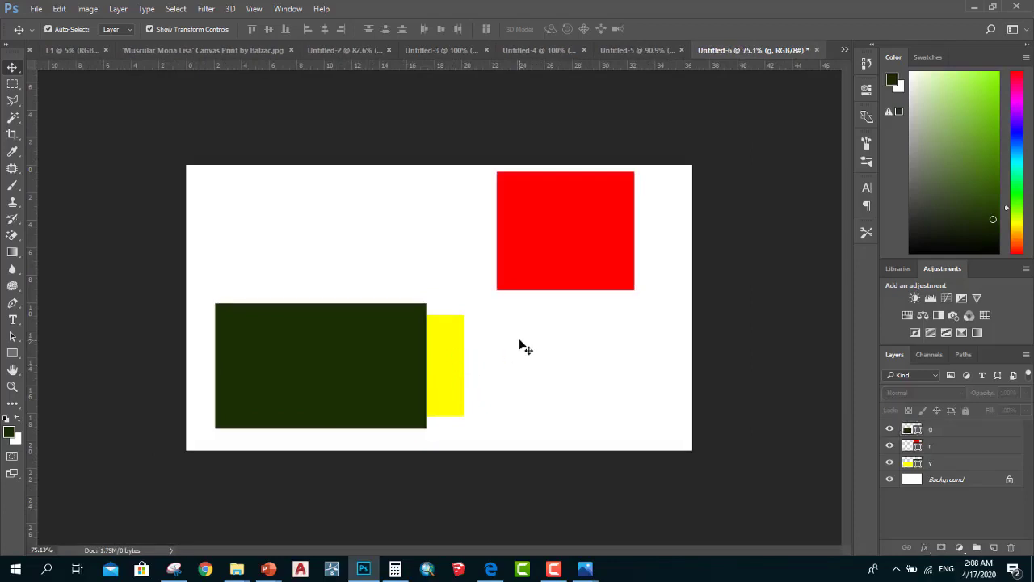
drag(461, 353, 470, 356)
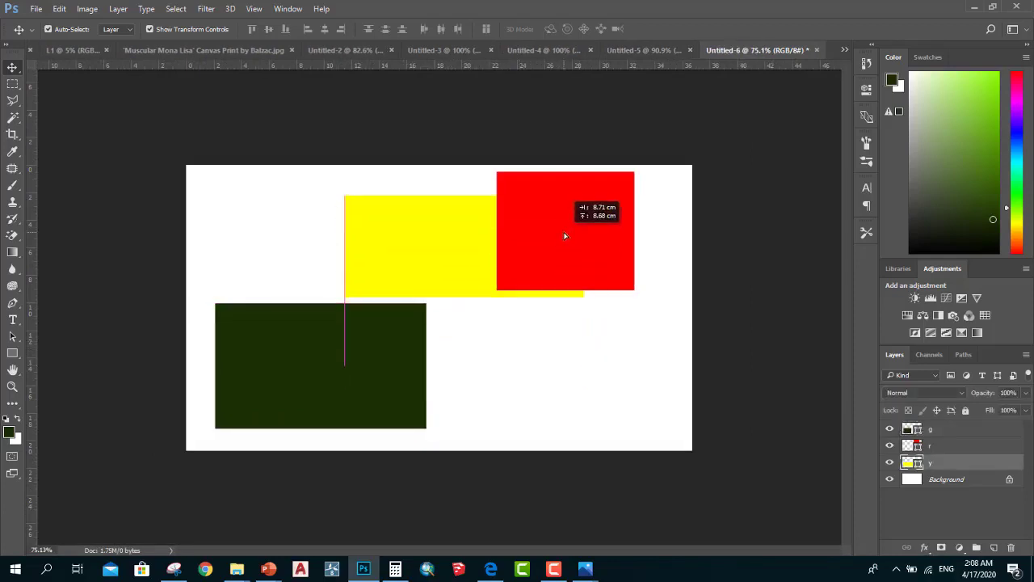
drag(591, 353, 550, 216)
click(554, 276)
drag(554, 277, 435, 378)
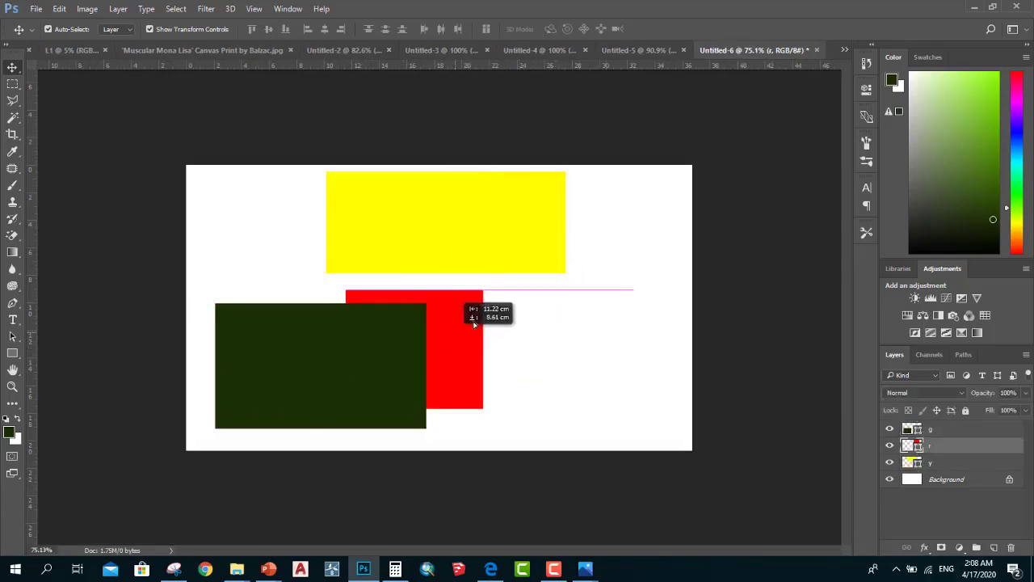
Raise layer r above g and place the red rectangle at the lower right
click(961, 429)
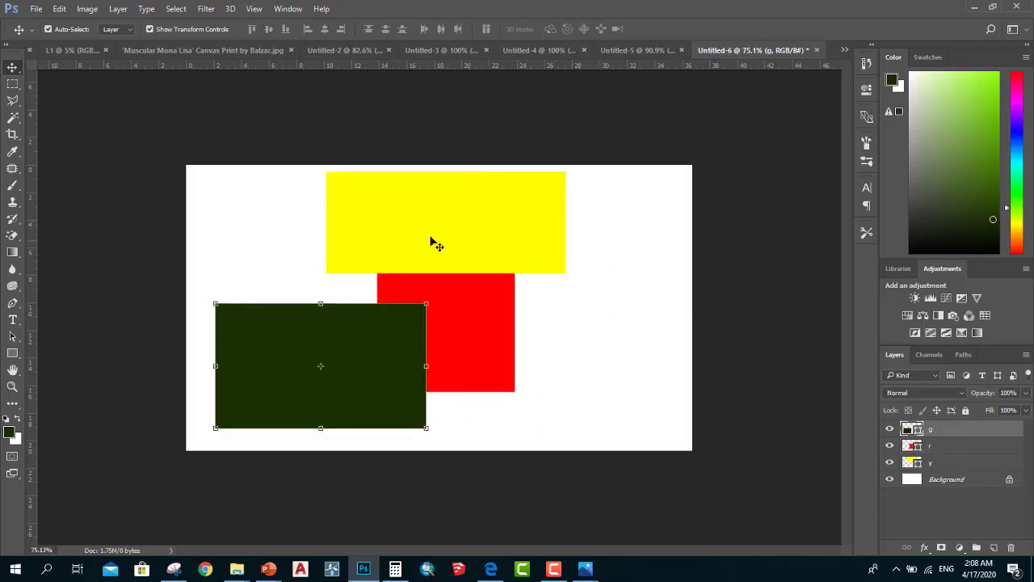
click(485, 324)
mouse_move(553, 329)
mouse_down()
mouse_move(568, 343)
mouse_move(526, 218)
mouse_move(363, 323)
mouse_move(393, 328)
mouse_move(392, 393)
mouse_move(304, 339)
mouse_move(365, 355)
mouse_move(506, 332)
mouse_move(497, 345)
mouse_move(412, 344)
mouse_move(573, 335)
mouse_move(437, 328)
mouse_move(588, 335)
mouse_up()
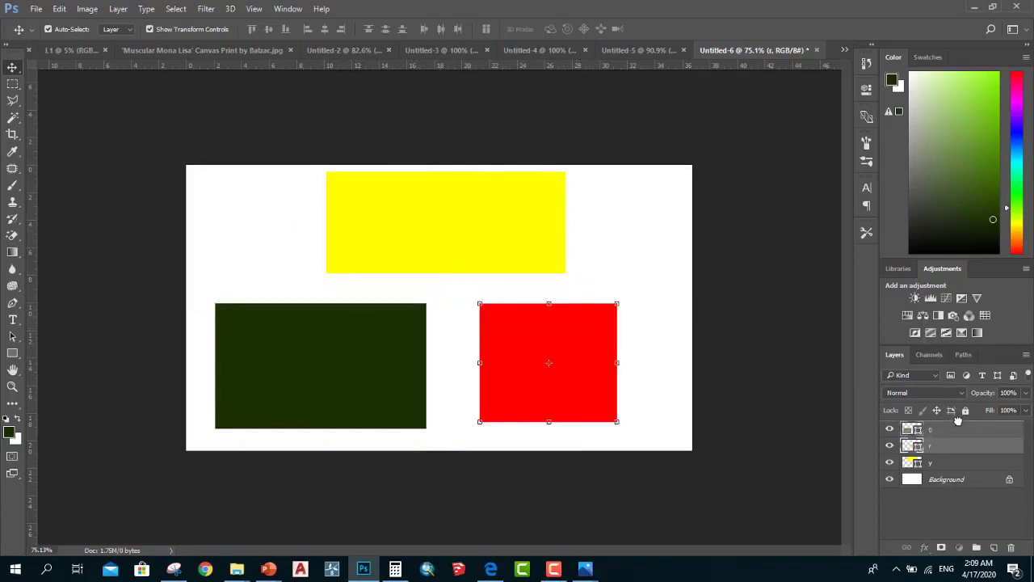
drag(967, 444, 967, 426)
drag(602, 356, 440, 342)
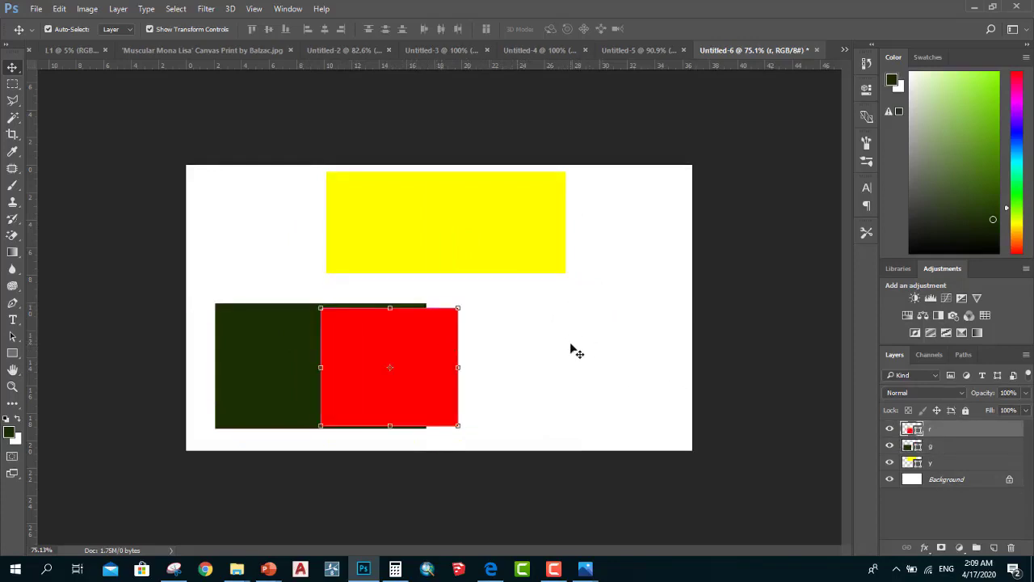
scroll(571, 348, down, 1)
scroll(370, 322, up, 2)
mouse_move(370, 322)
mouse_down()
mouse_move(582, 334)
mouse_move(612, 317)
mouse_up()
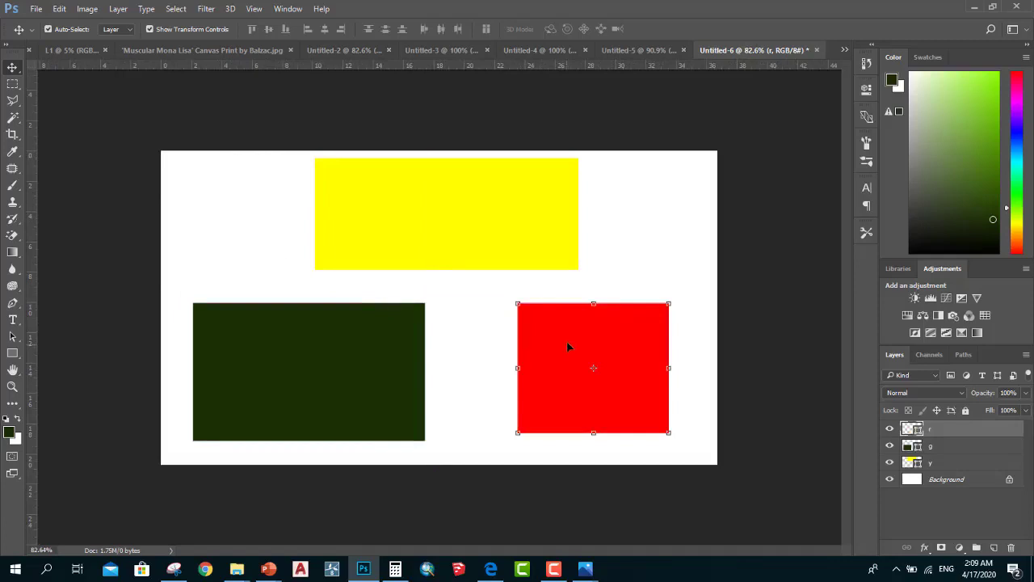
scroll(485, 331, down, 1)
scroll(513, 346, up, 1)
Delete the green rectangle, then move the red square to the upper left and shrink it
click(331, 358)
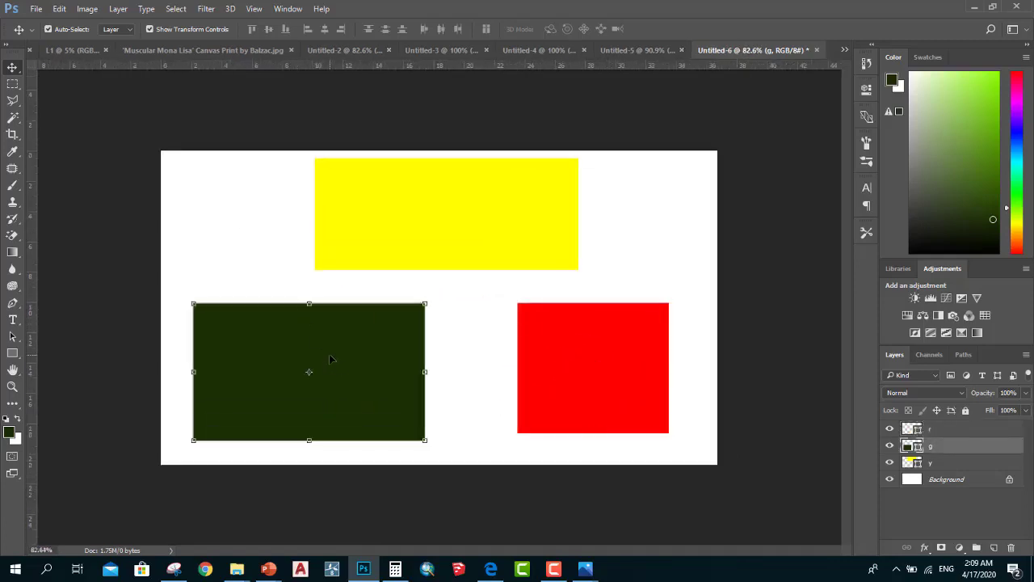
key(Delete)
key(Delete)
mouse_move(636, 362)
mouse_down()
mouse_move(302, 237)
mouse_move(331, 200)
mouse_up()
drag(362, 146, 295, 198)
click(571, 29)
key(ctrl+plus)
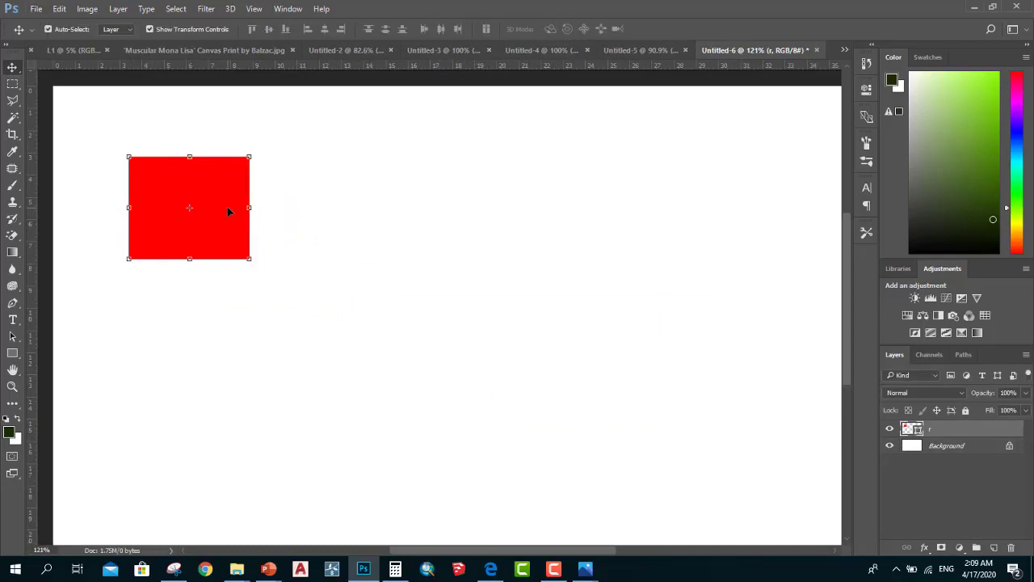
Copy the red square to its right and into the middle row, partly via Duplicate Layer
drag(232, 212, 729, 202)
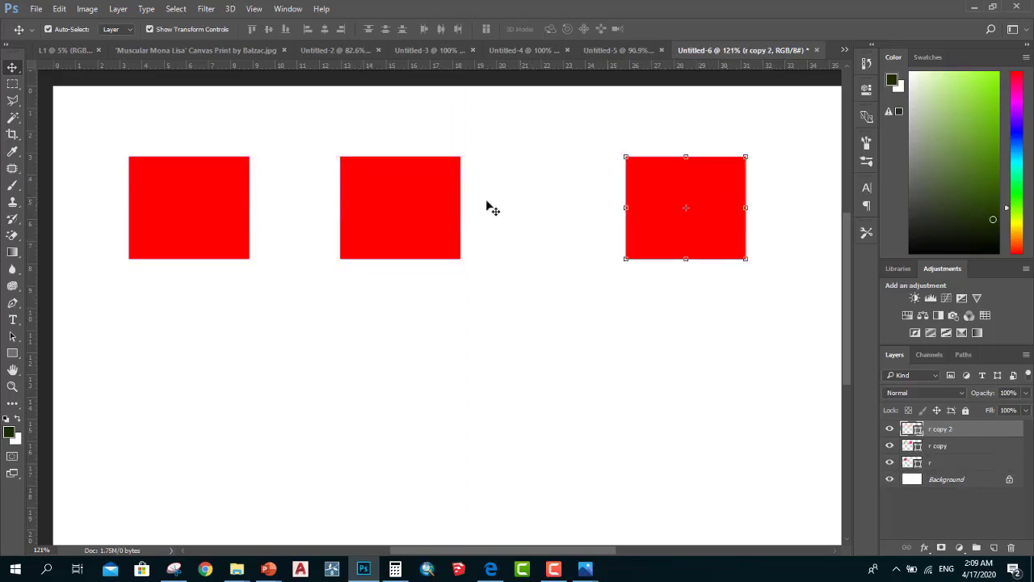
scroll(353, 237, down, 2)
scroll(339, 346, up, 1)
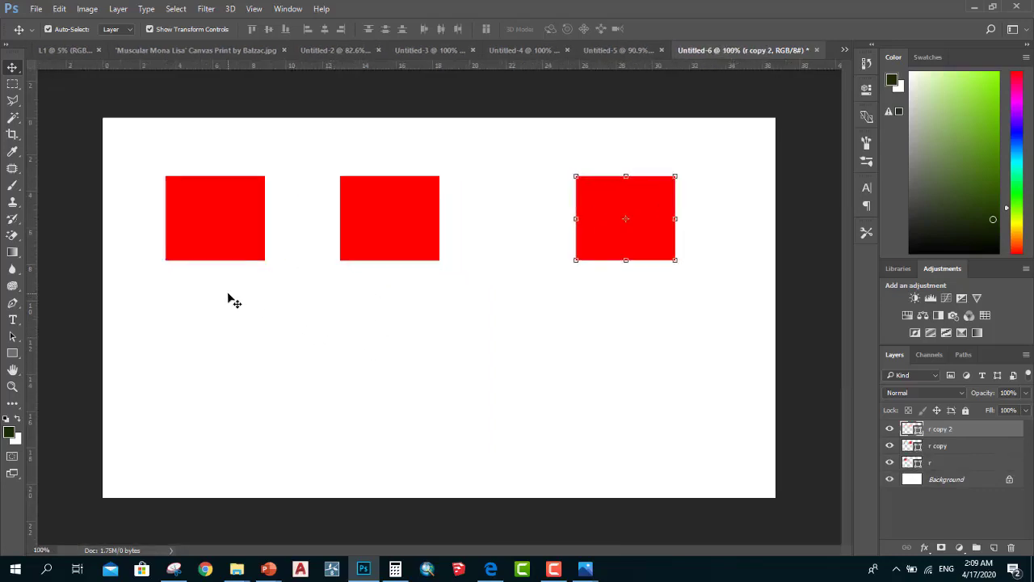
key(ctrl)
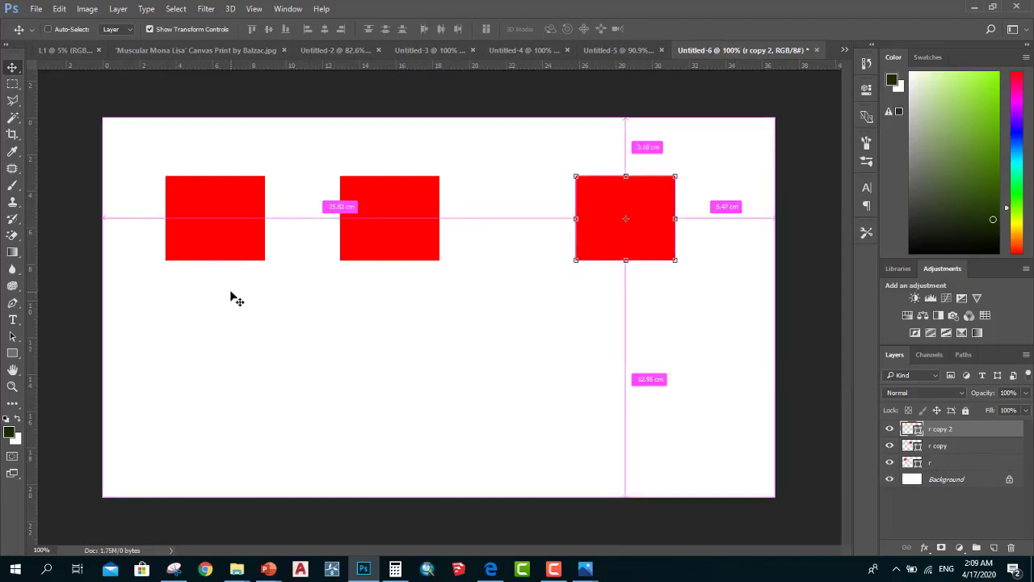
mouse_move(628, 256)
mouse_down()
mouse_move(639, 362)
mouse_move(475, 345)
mouse_up()
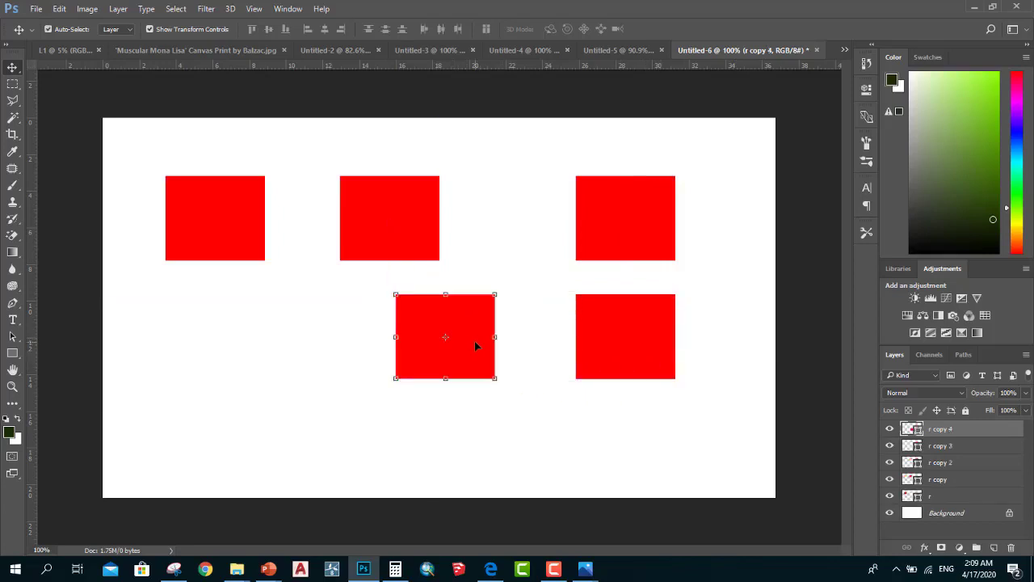
right_click(953, 432)
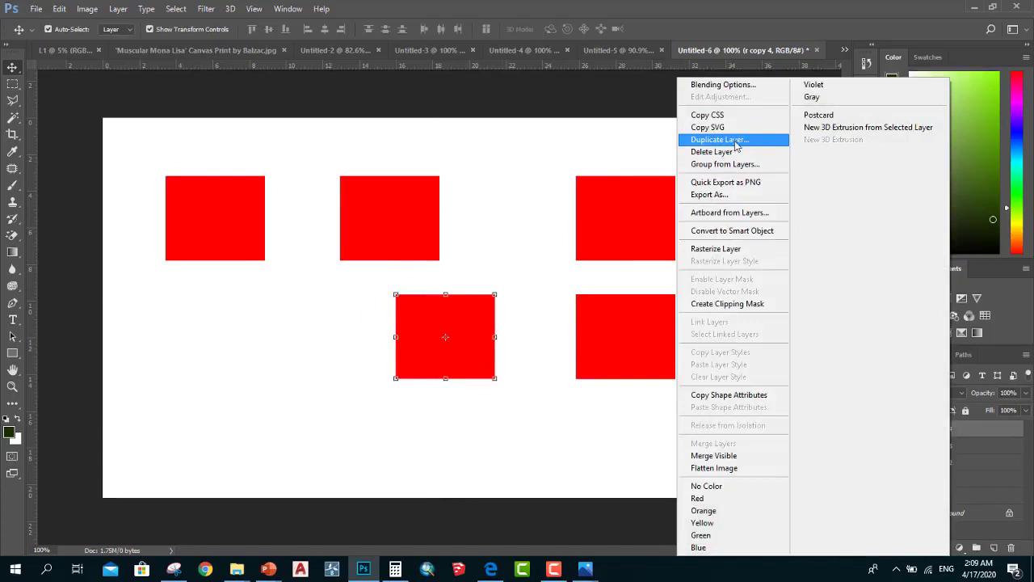
click(747, 143)
click(629, 171)
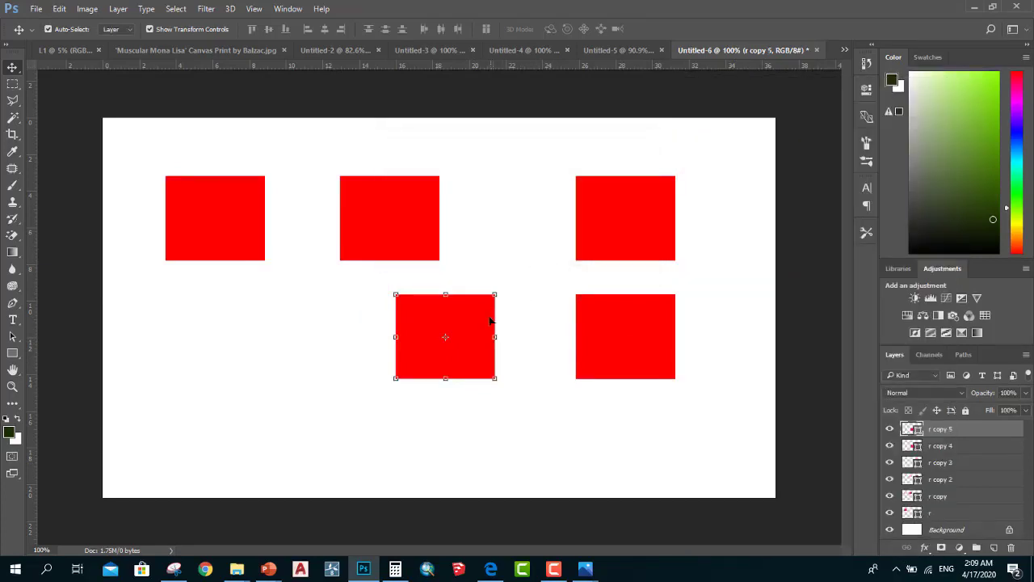
drag(478, 322, 316, 322)
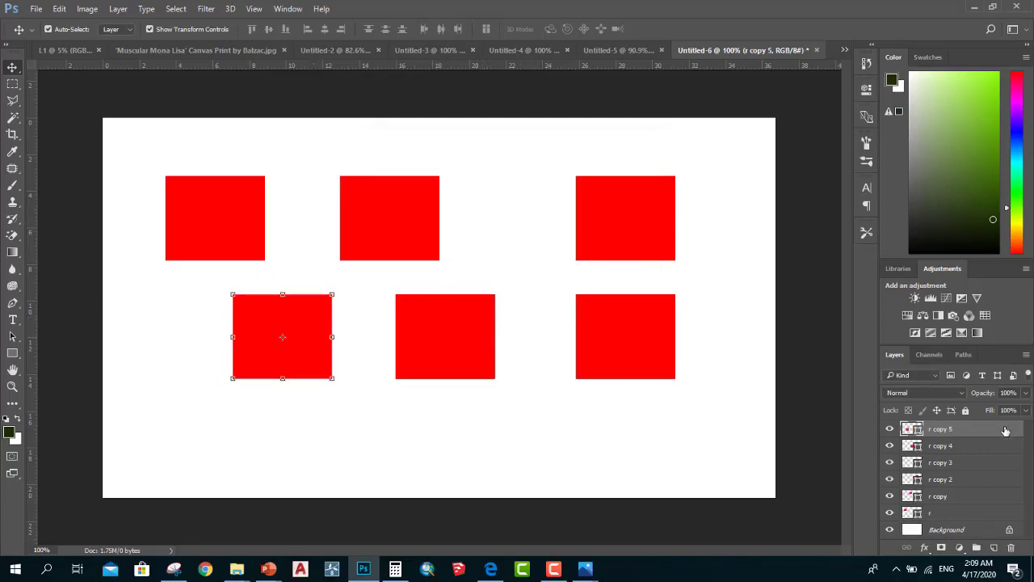
Add red square copies at the left edge of the lower rows and in the bottom row
drag(1003, 433, 992, 549)
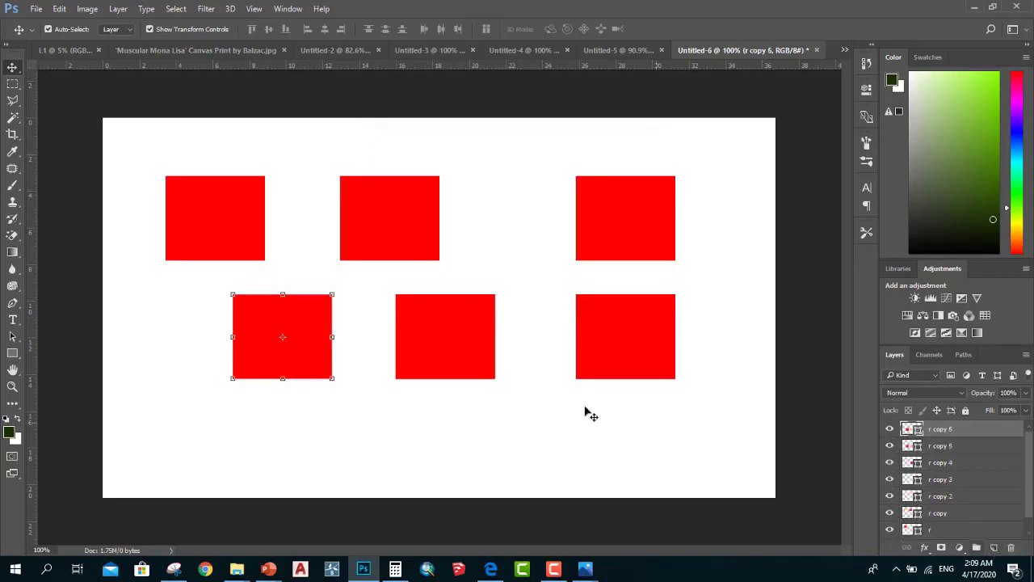
mouse_move(315, 318)
mouse_down()
mouse_move(191, 386)
mouse_move(202, 316)
mouse_move(202, 434)
mouse_up()
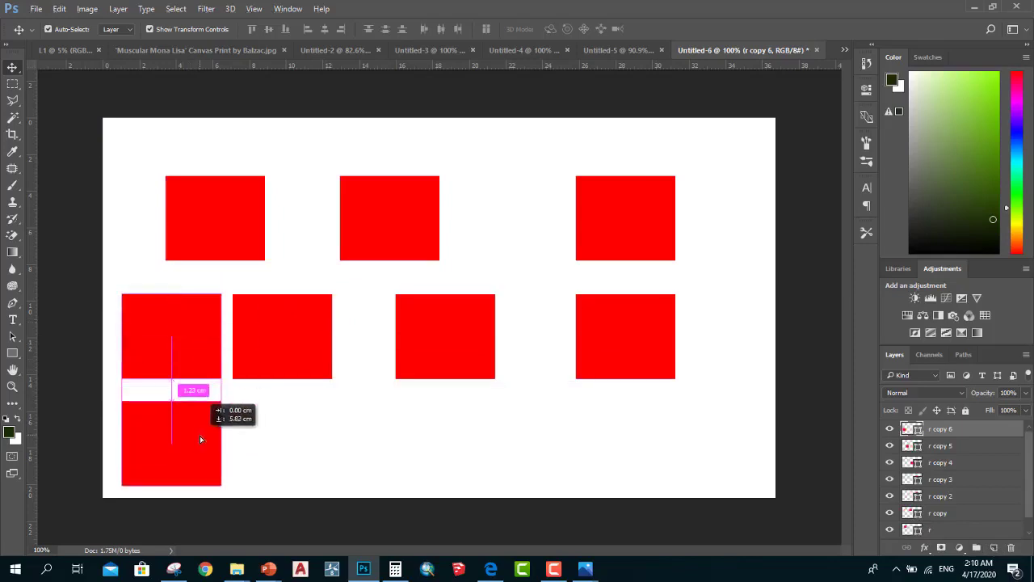
ctrl+click(257, 349)
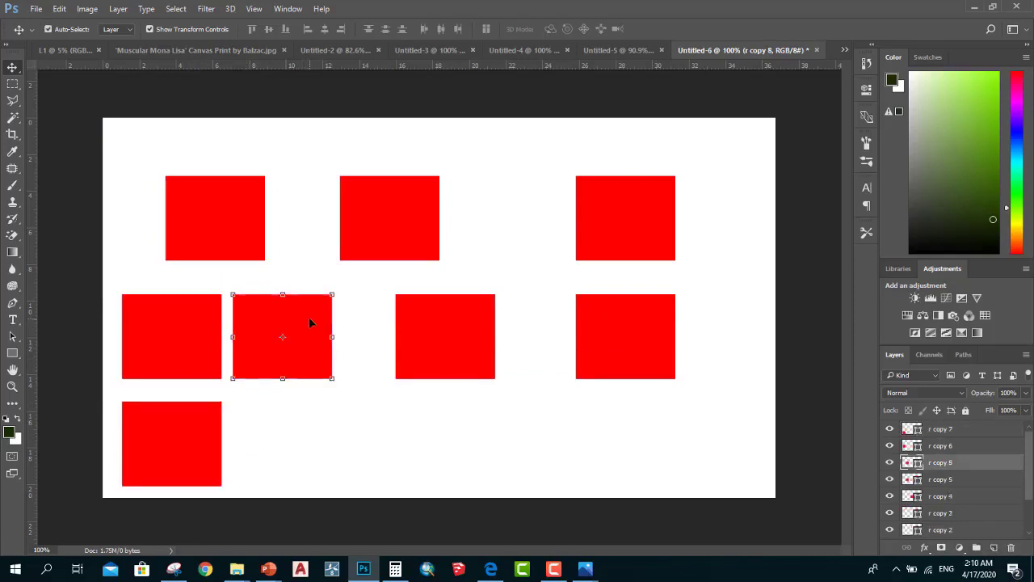
drag(309, 320, 319, 412)
Duplicate the middle and right middle-row squares into the bottom row, then select several lower squares
click(445, 338)
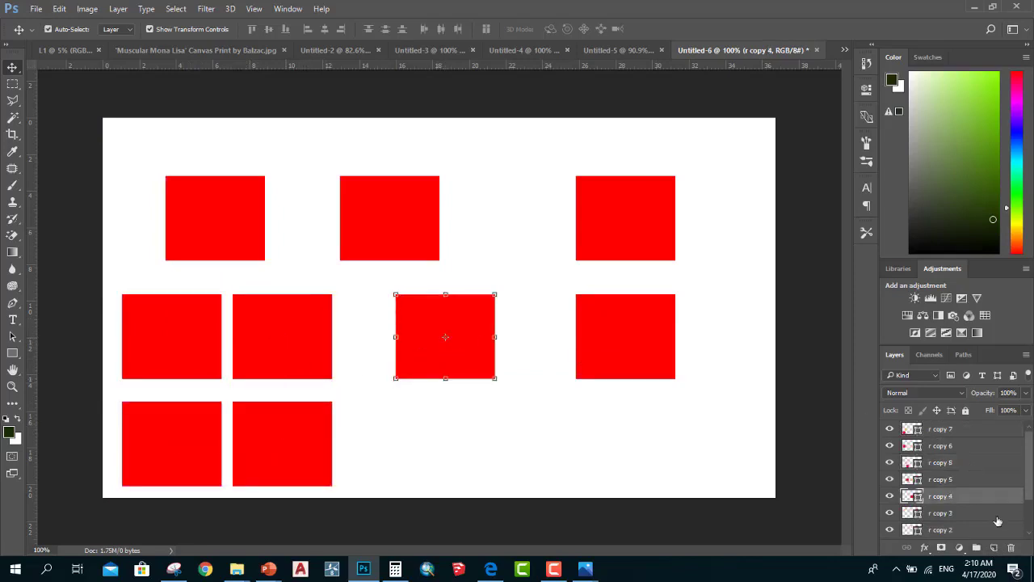
right_click(993, 501)
click(842, 86)
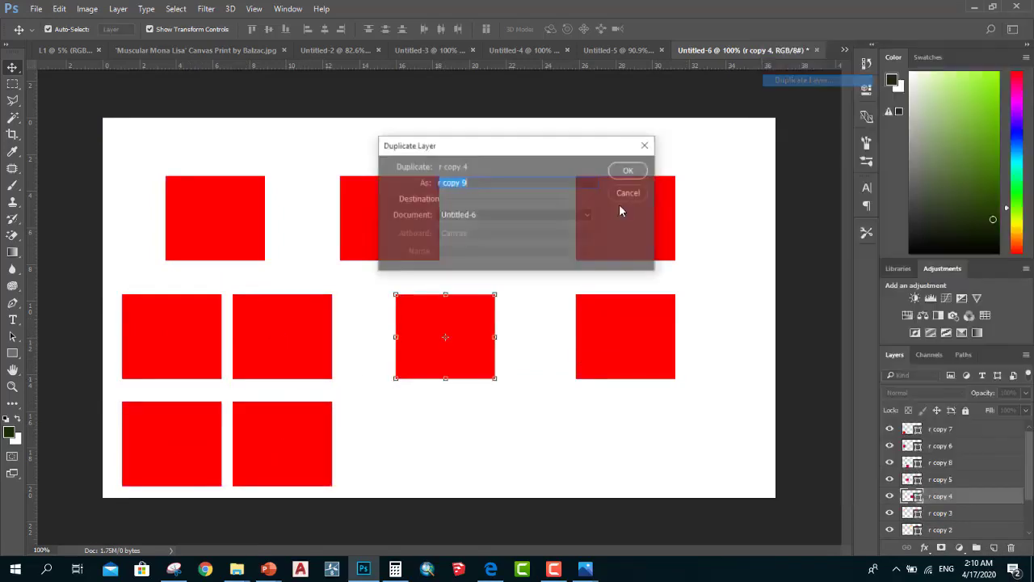
click(630, 173)
drag(474, 305, 479, 438)
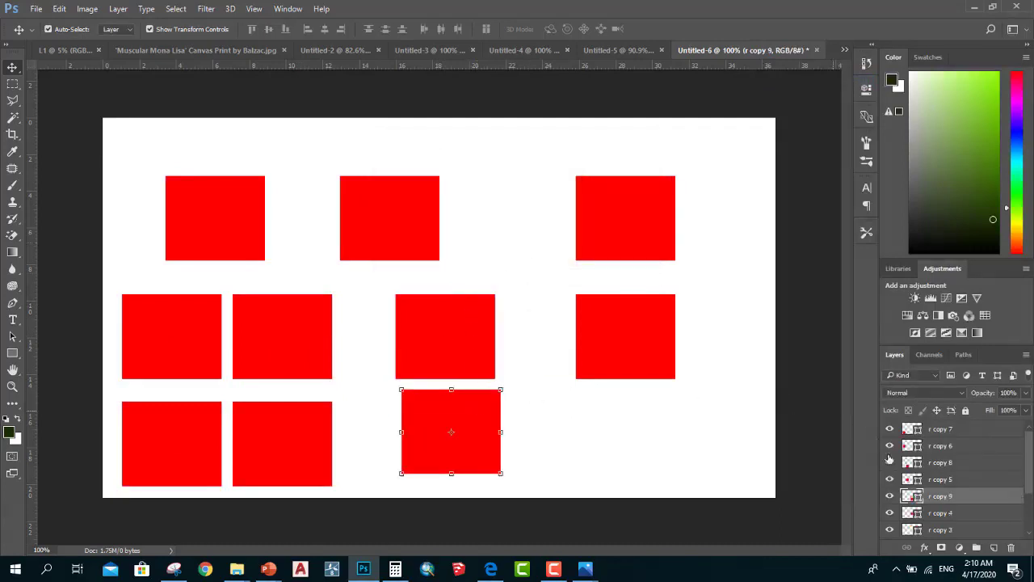
click(662, 344)
mouse_move(953, 529)
mouse_down()
mouse_move(1010, 551)
mouse_move(997, 549)
mouse_up()
drag(665, 339, 660, 435)
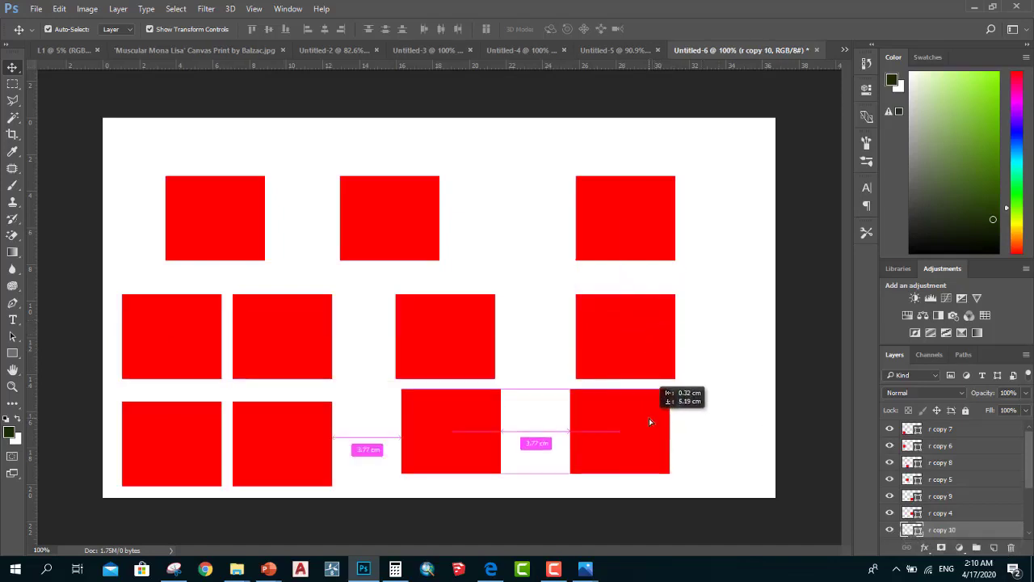
shift+click(952, 467)
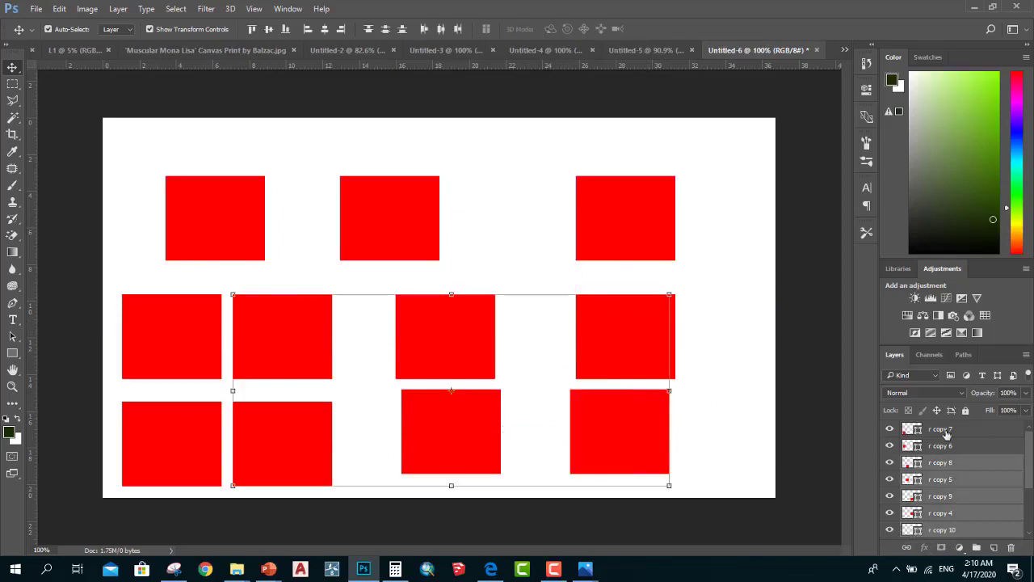
Delete the selected lower squares and shift the right middle-row square toward the centre
key(Delete)
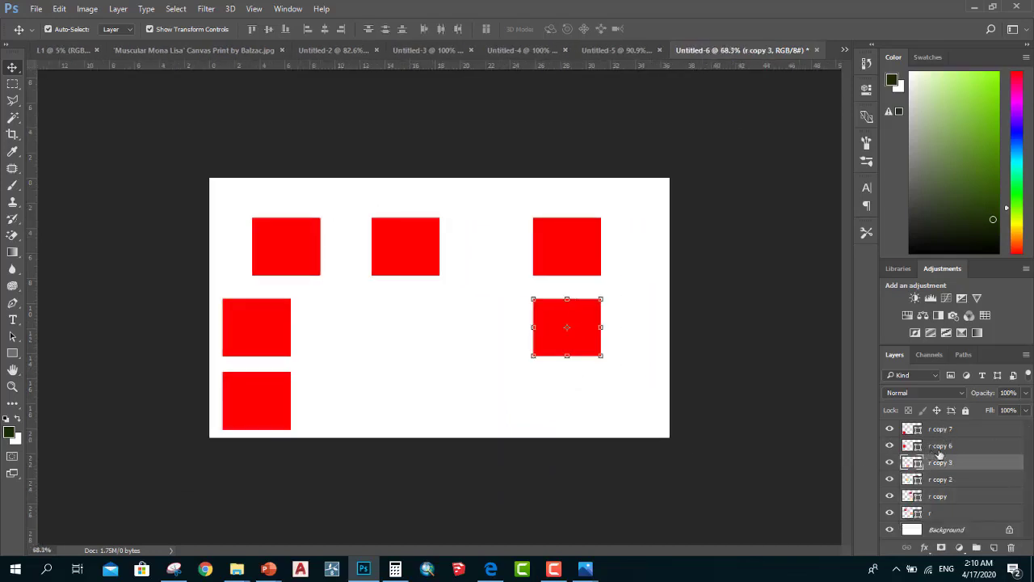
scroll(349, 339, down, 3)
scroll(349, 339, up, 2)
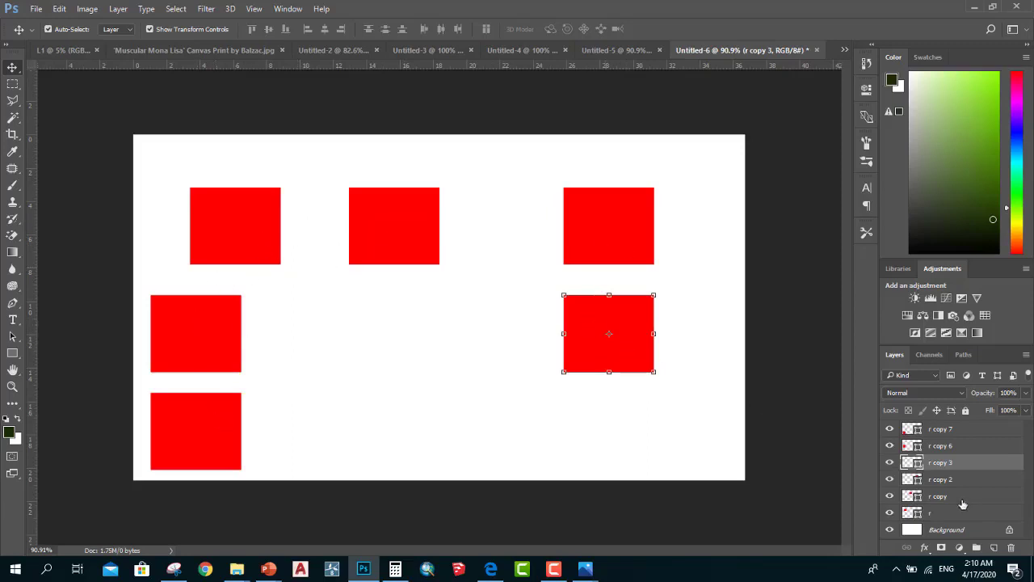
drag(609, 323, 432, 331)
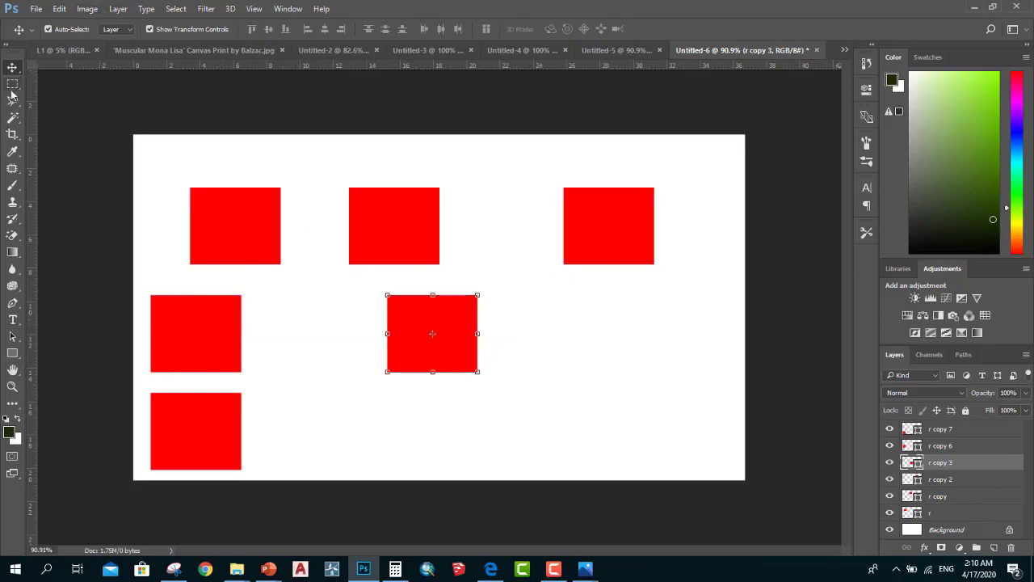
Draw a new rectangle shape and set its fill to green
click(12, 353)
drag(541, 326, 589, 370)
click(551, 165)
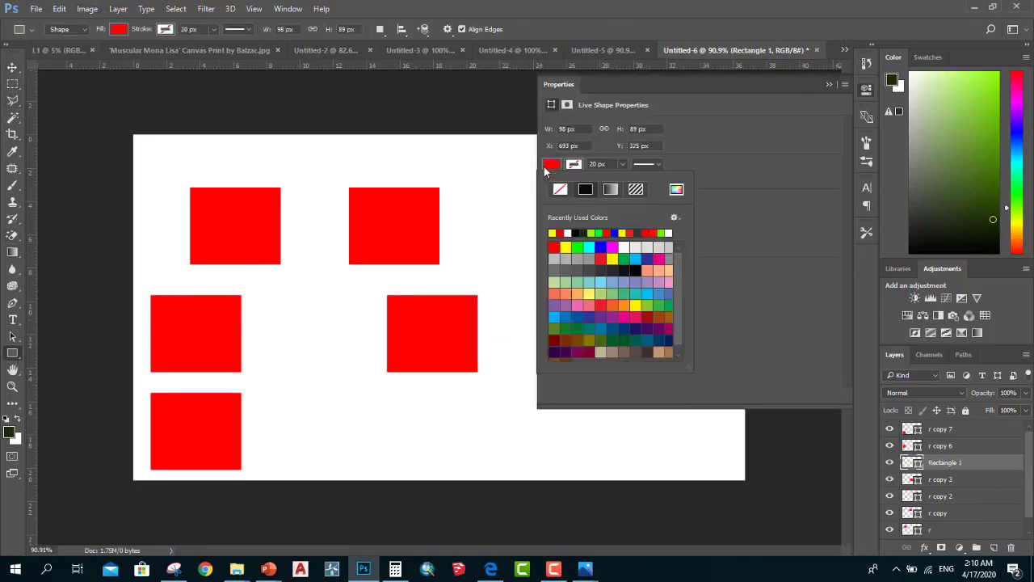
click(588, 246)
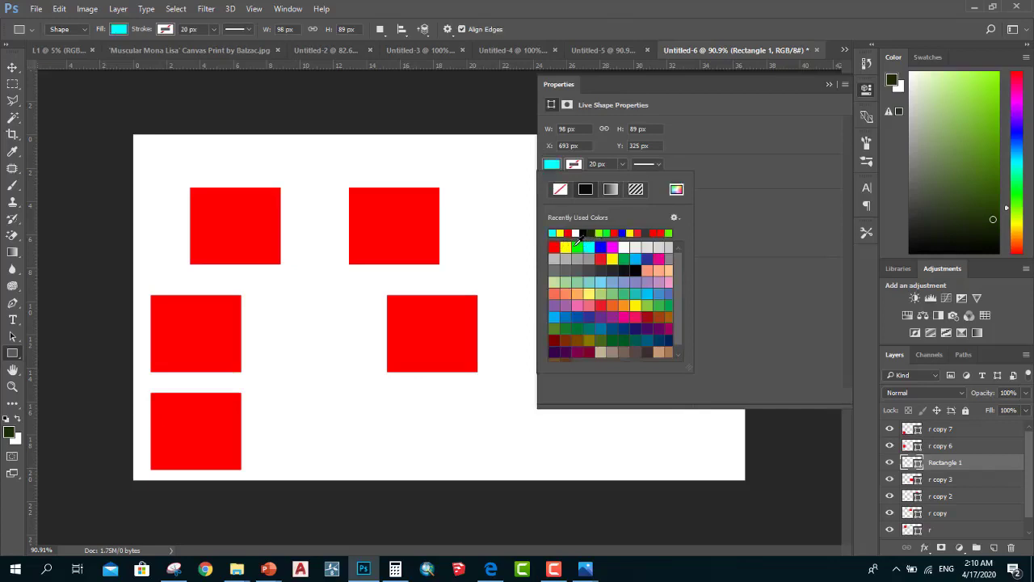
click(577, 246)
Reposition the green square on the right side of the canvas
key(v)
click(142, 95)
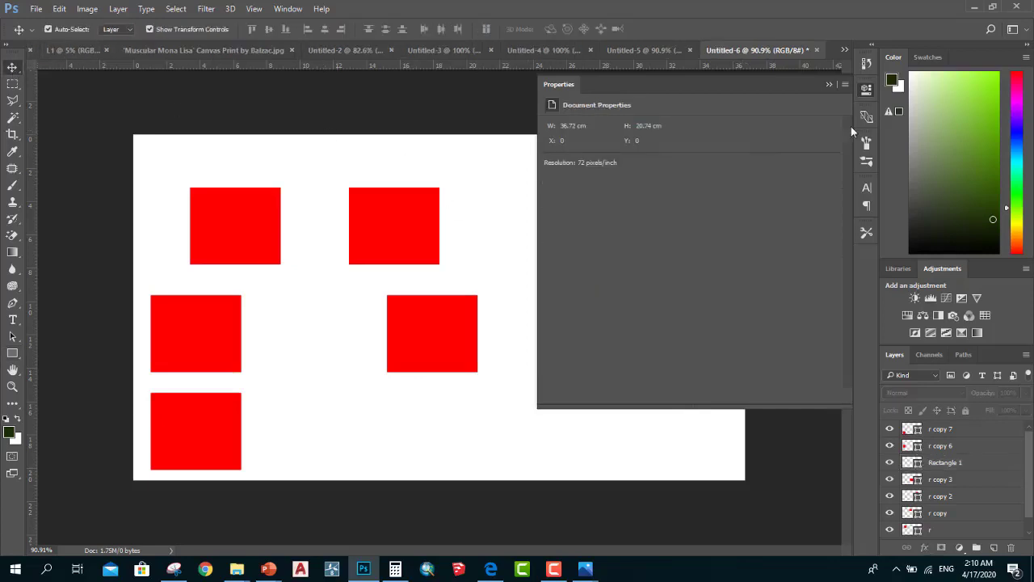
click(825, 84)
scroll(529, 399, up, 1)
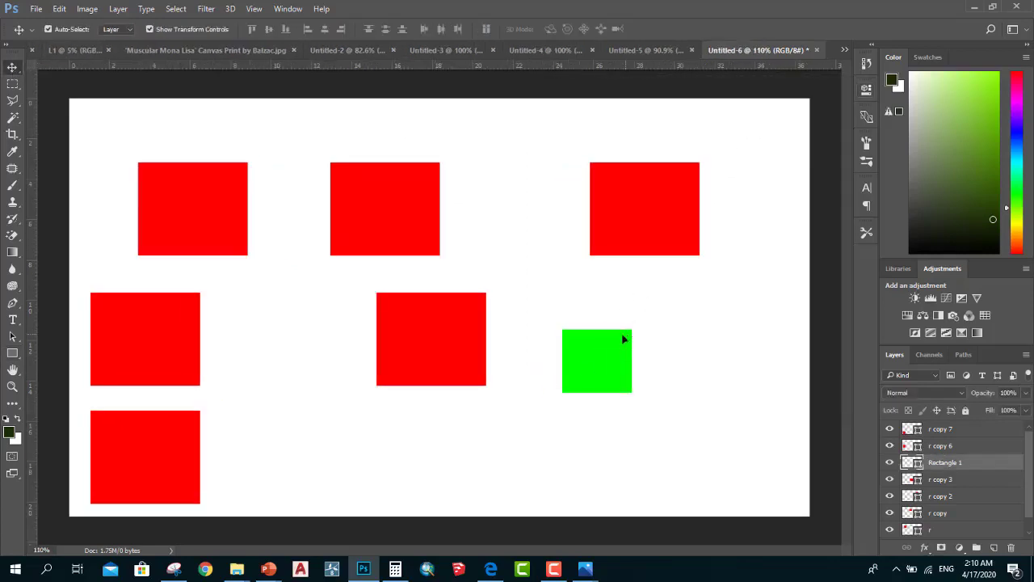
mouse_move(621, 333)
mouse_down()
mouse_move(587, 303)
mouse_move(704, 292)
mouse_move(686, 383)
mouse_up()
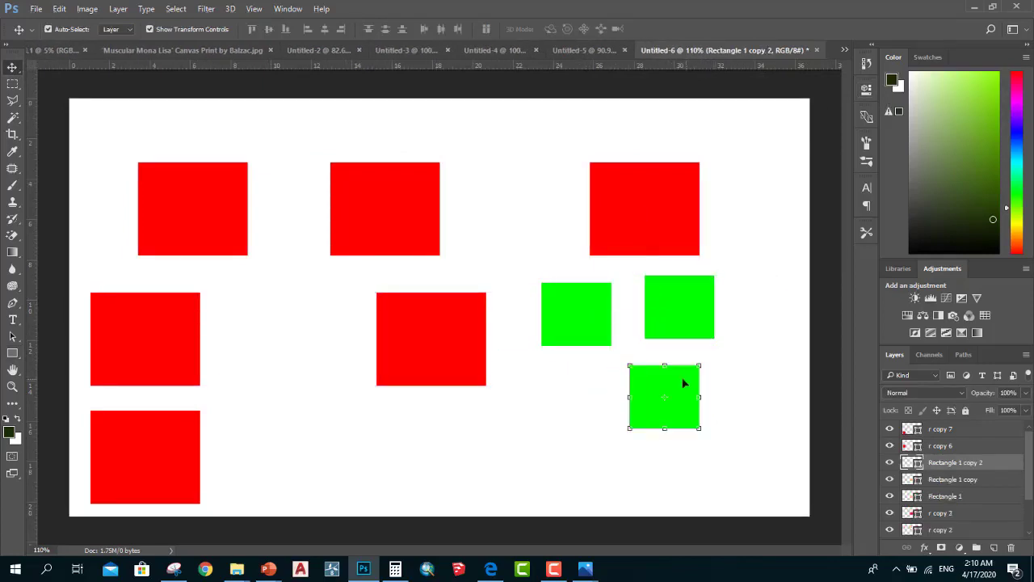
scroll(594, 350, down, 2)
scroll(594, 349, up, 2)
scroll(961, 437, down, 1)
Ctrl-select red copy layers such as r copy 7, r copy 3, r copy 2 and r copy
scroll(942, 503, down, 2)
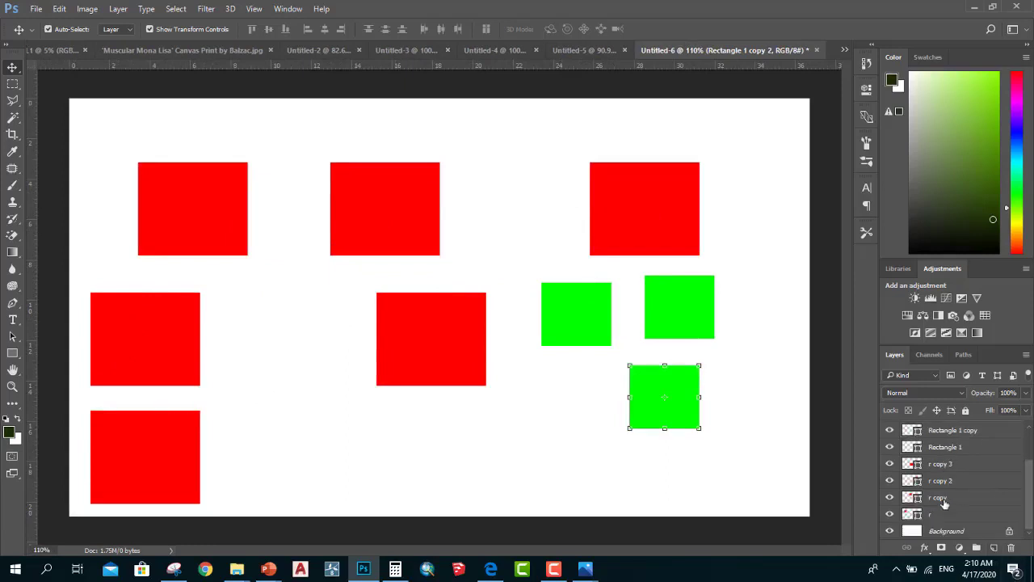
scroll(945, 485, up, 3)
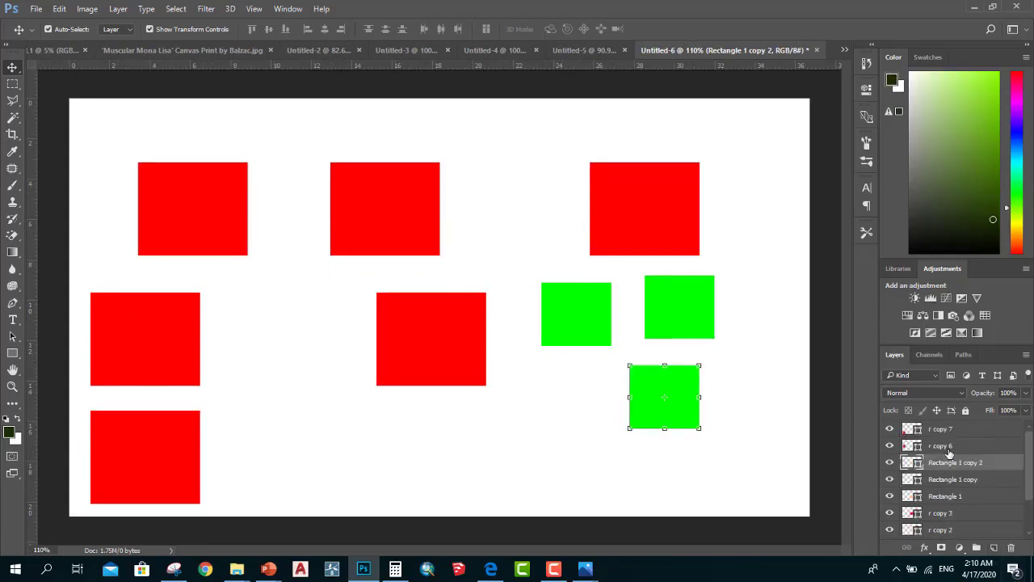
click(941, 429)
click(944, 446)
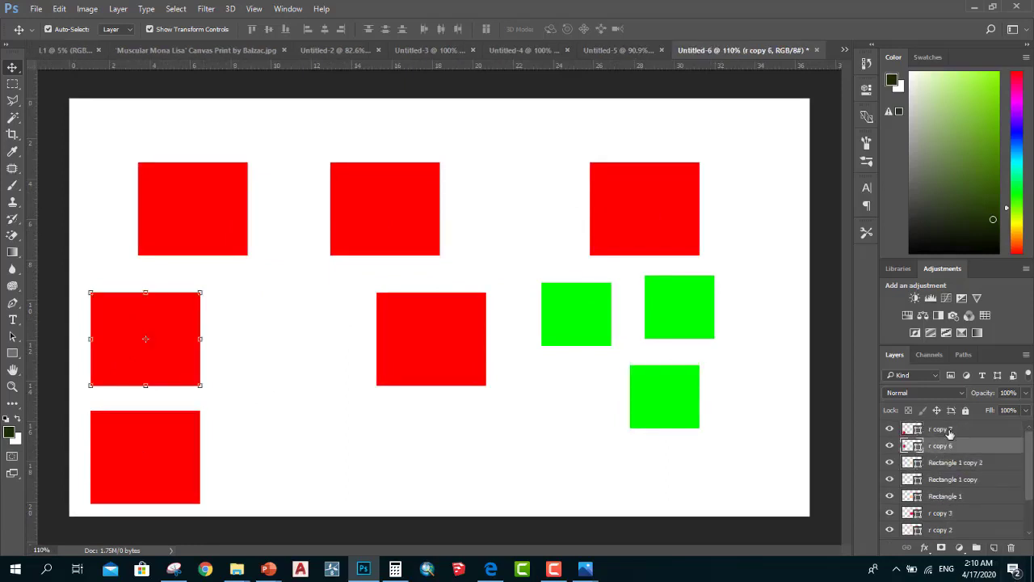
click(949, 446)
click(950, 432)
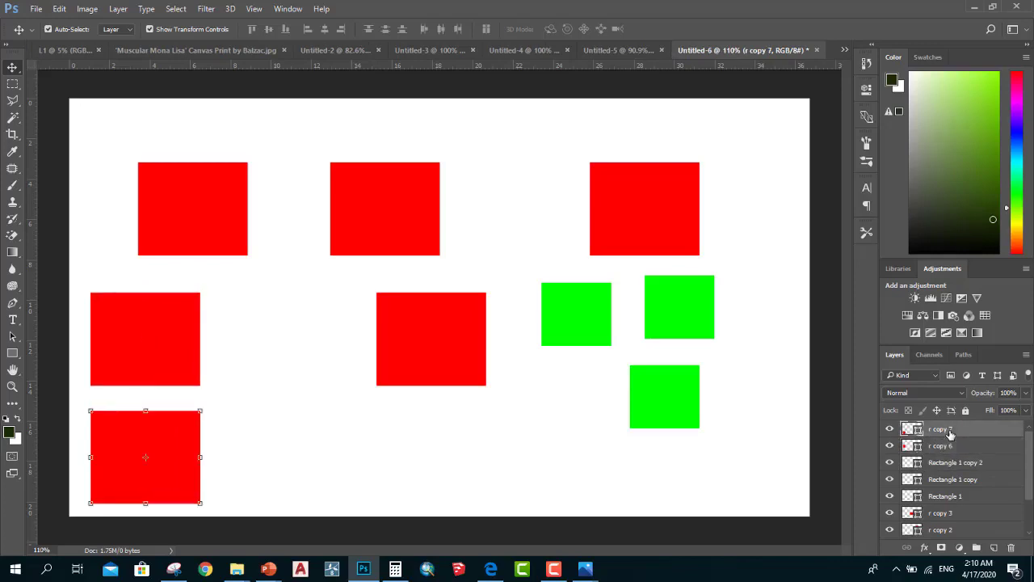
shift+click(950, 446)
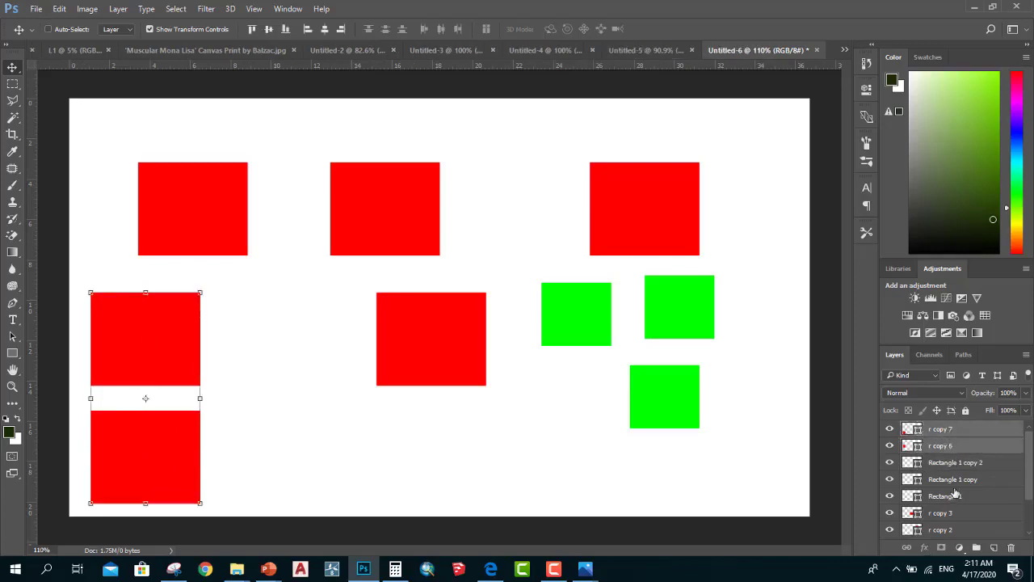
ctrl+click(949, 514)
scroll(951, 508, down, 2)
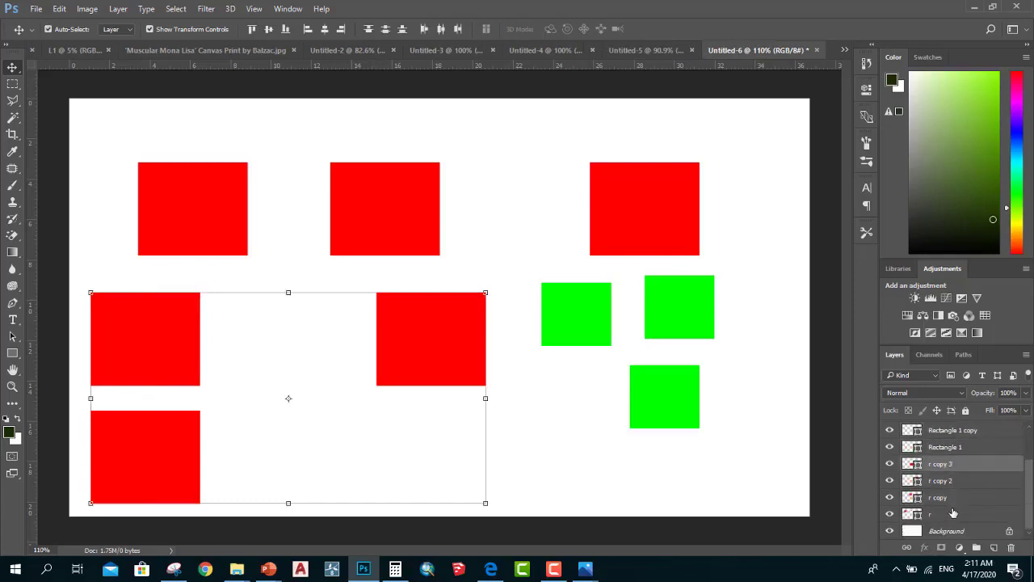
ctrl+click(956, 481)
key(ctrl)
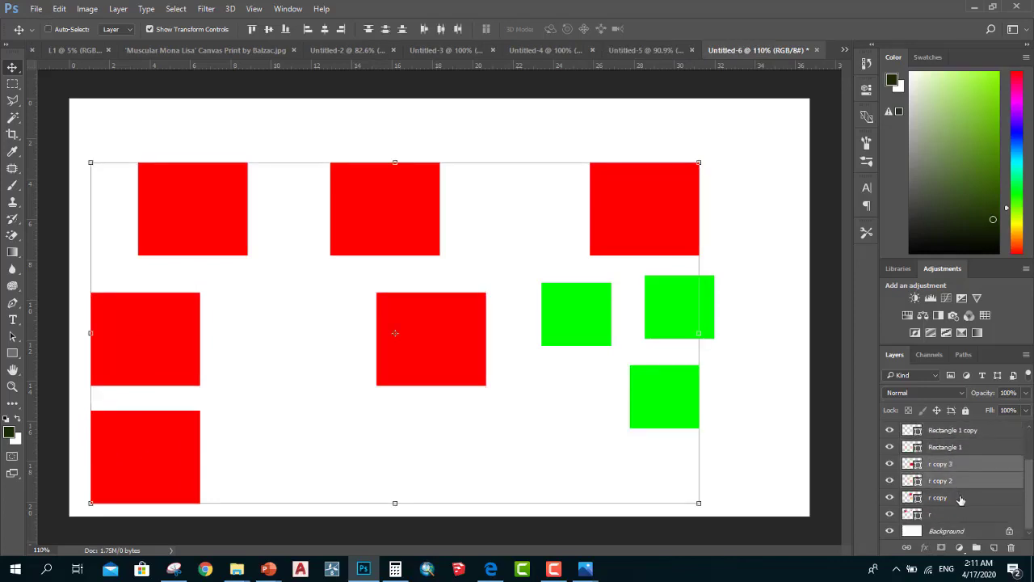
ctrl+click(960, 498)
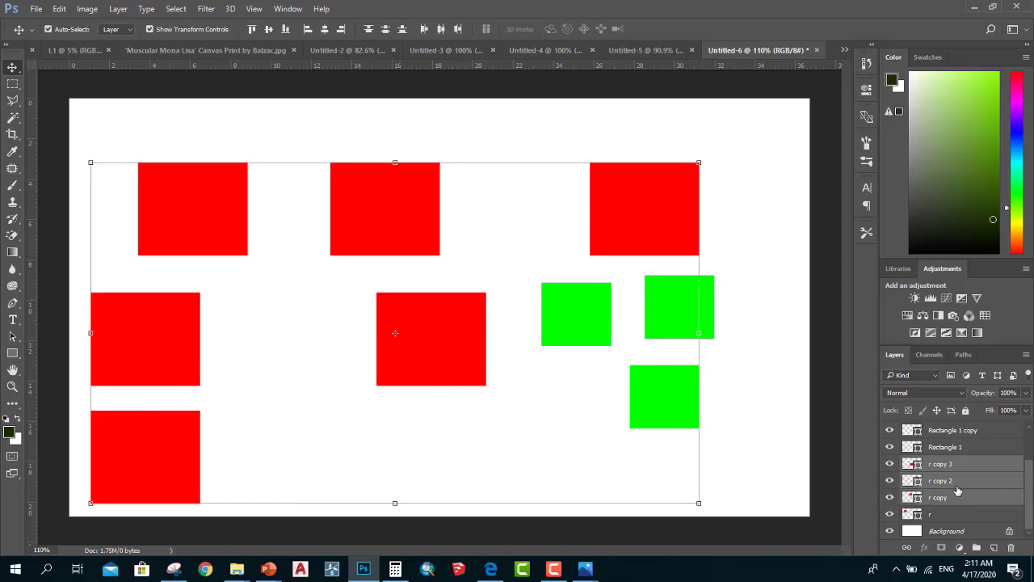
click(955, 488)
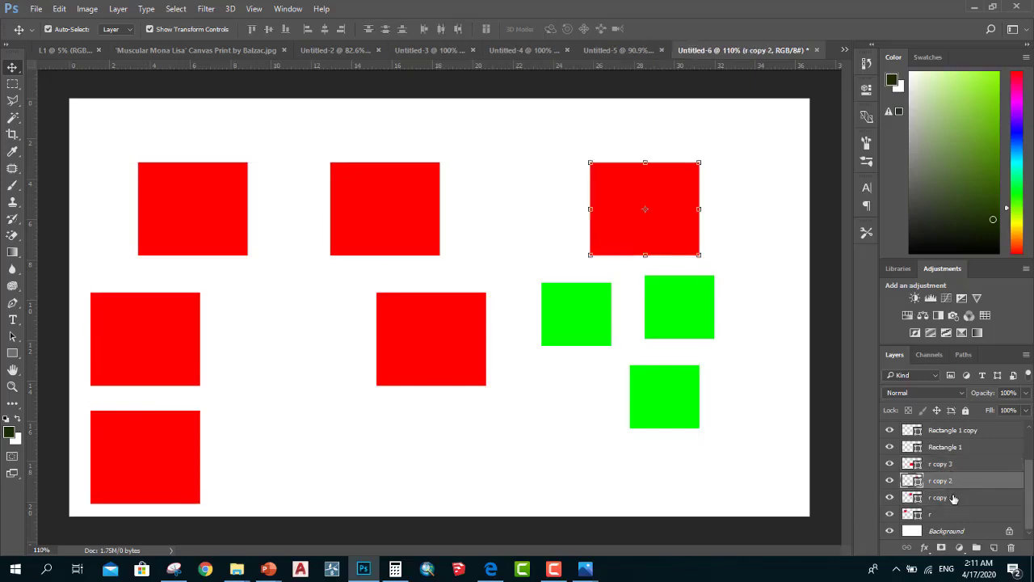
click(954, 499)
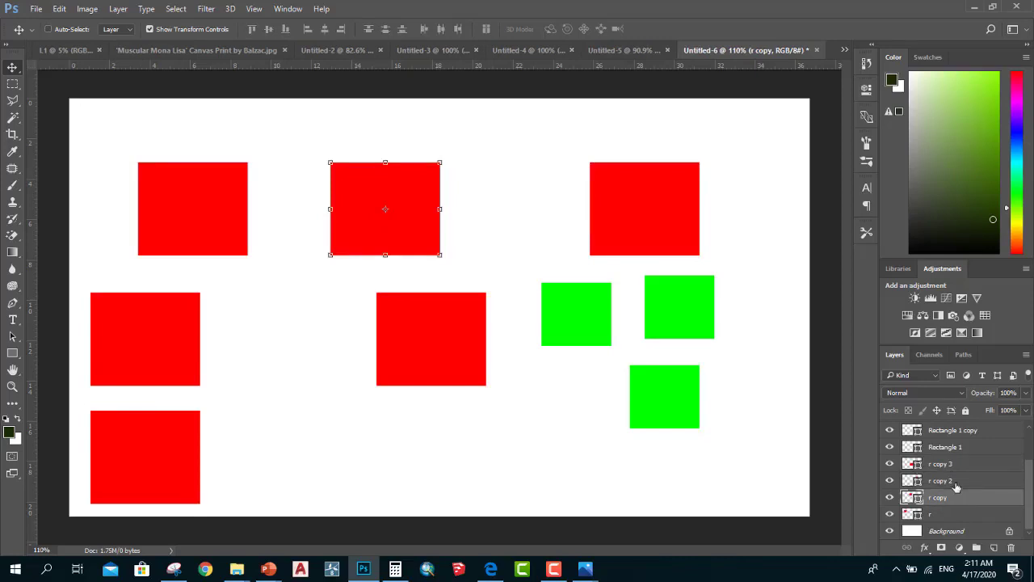
shift+click(956, 483)
Rebuild the selection from the bottom-left square plus the other red copies and drag them toward grouping
scroll(956, 485, up, 1)
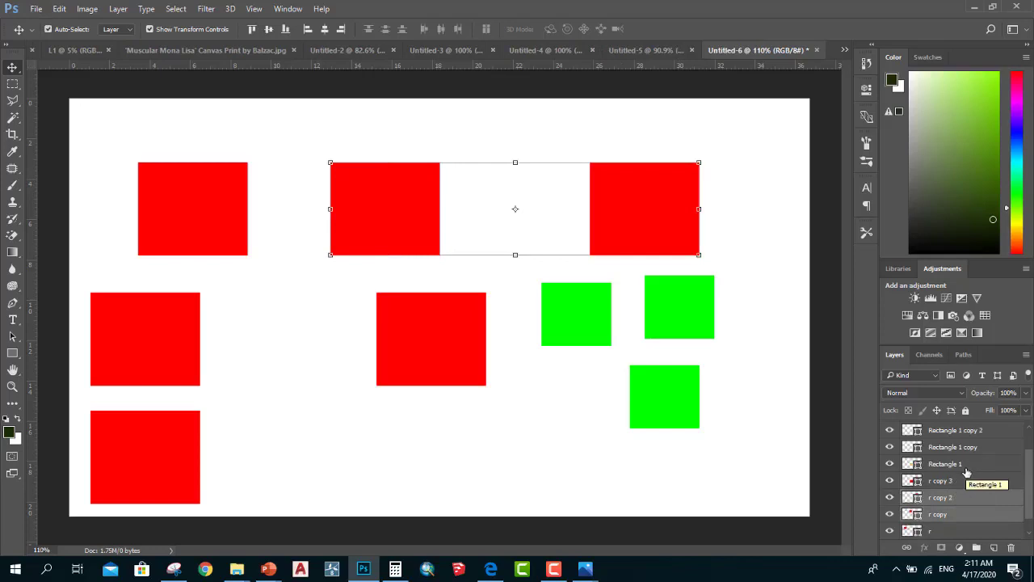
key(ctrl)
ctrl+click(964, 478)
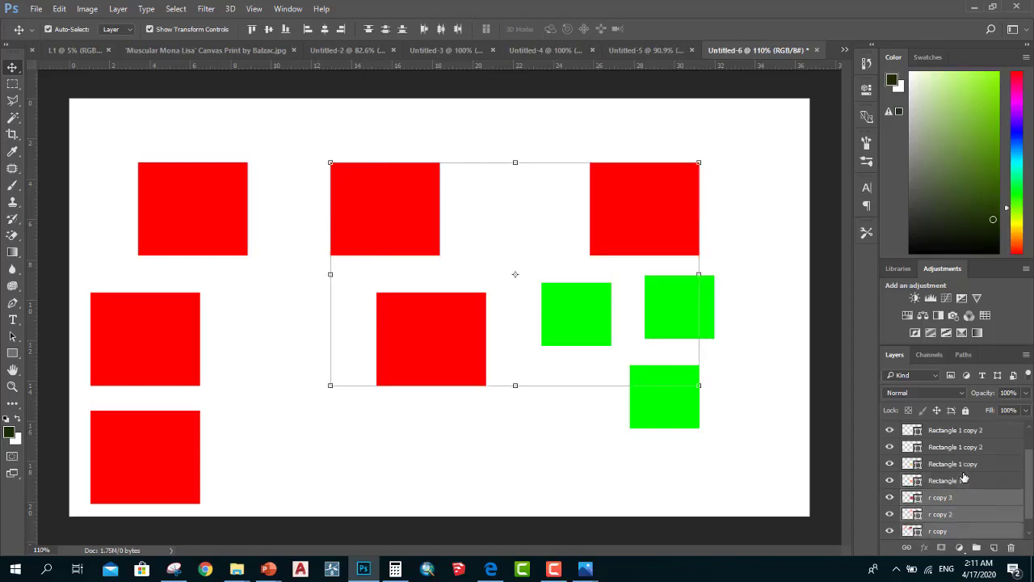
scroll(966, 469, up, 2)
ctrl+click(969, 447)
ctrl+click(969, 433)
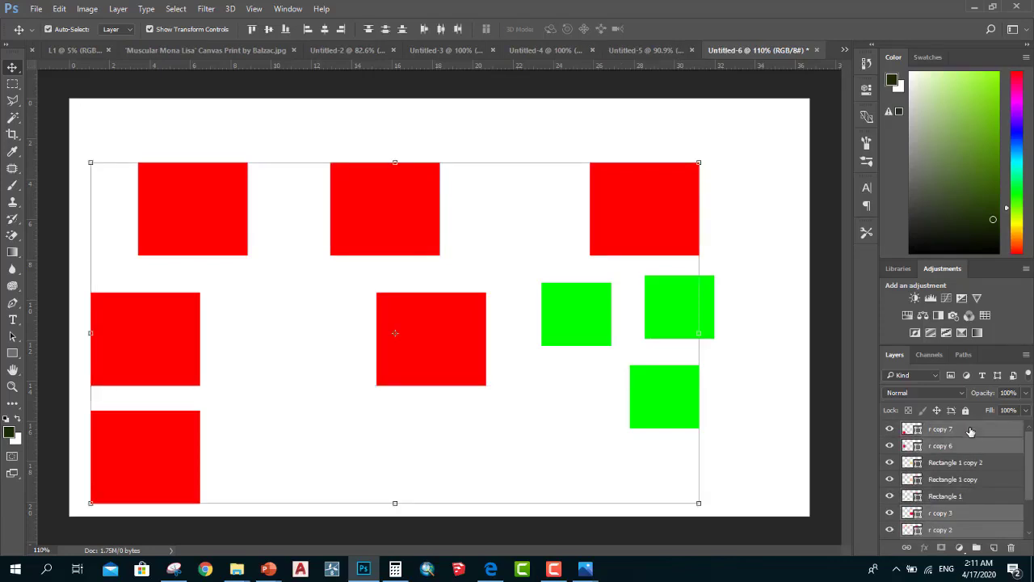
click(953, 434)
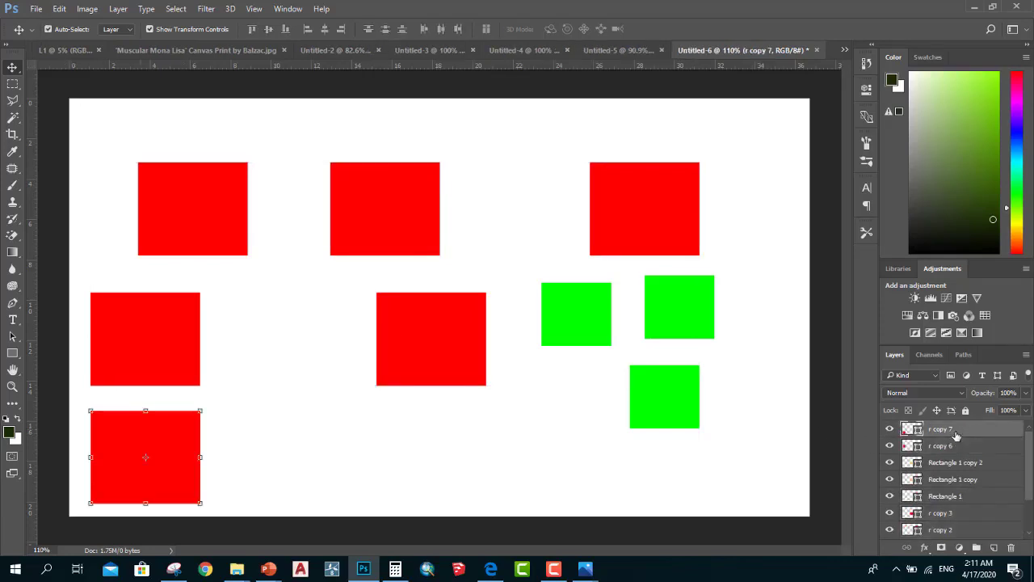
ctrl+click(959, 447)
ctrl+click(953, 512)
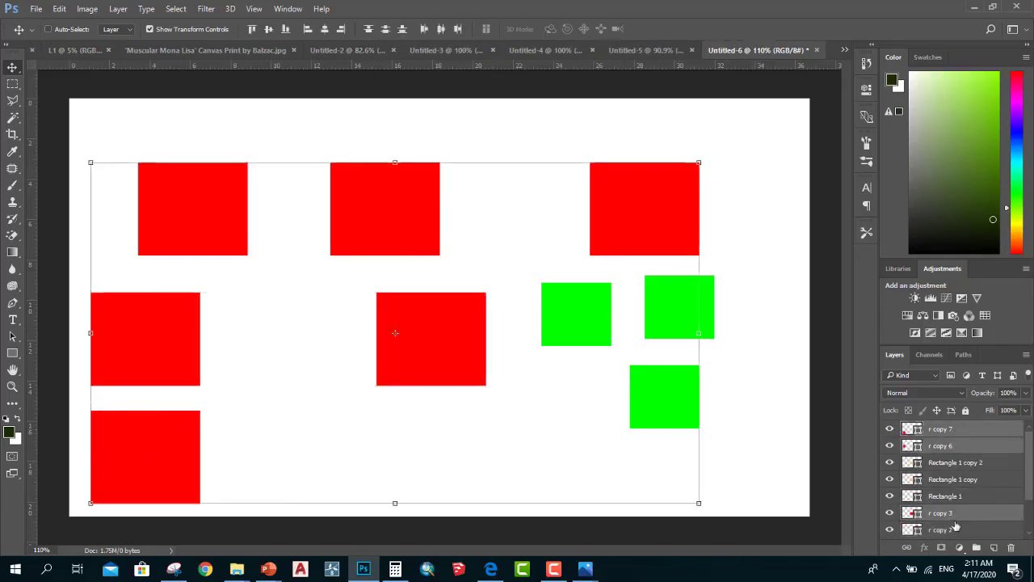
scroll(954, 480, down, 1)
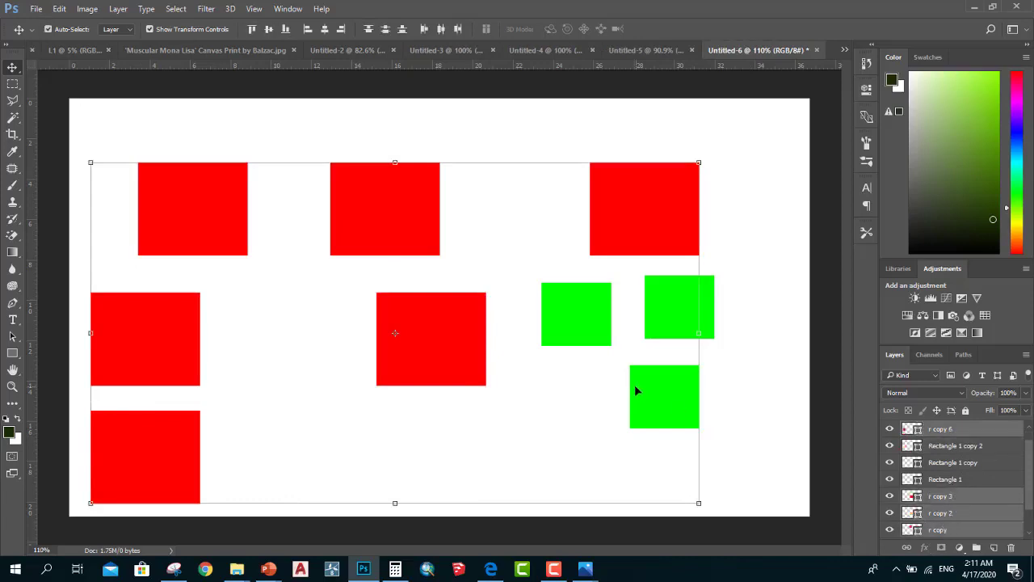
scroll(634, 384, down, 2)
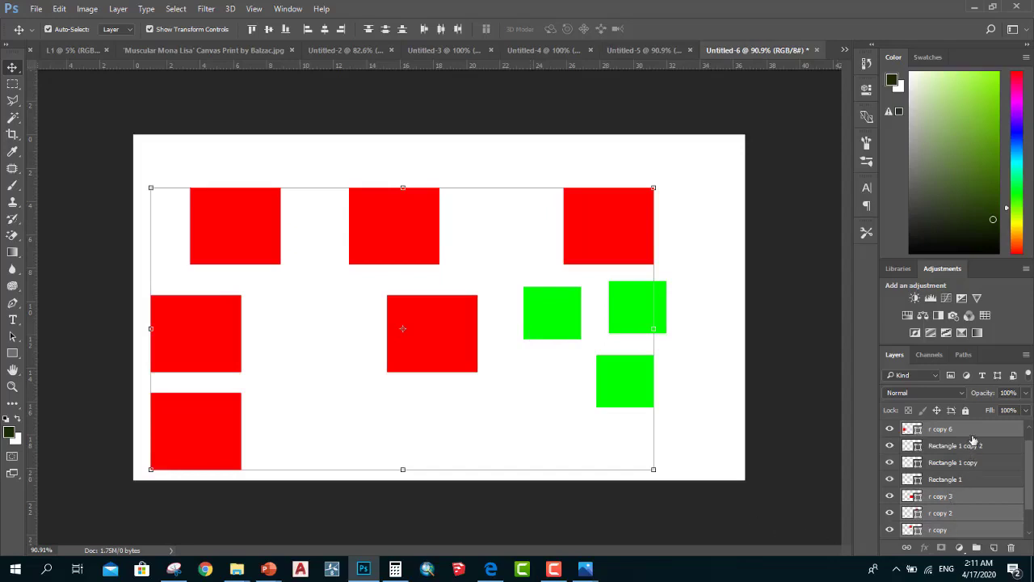
drag(982, 431, 974, 548)
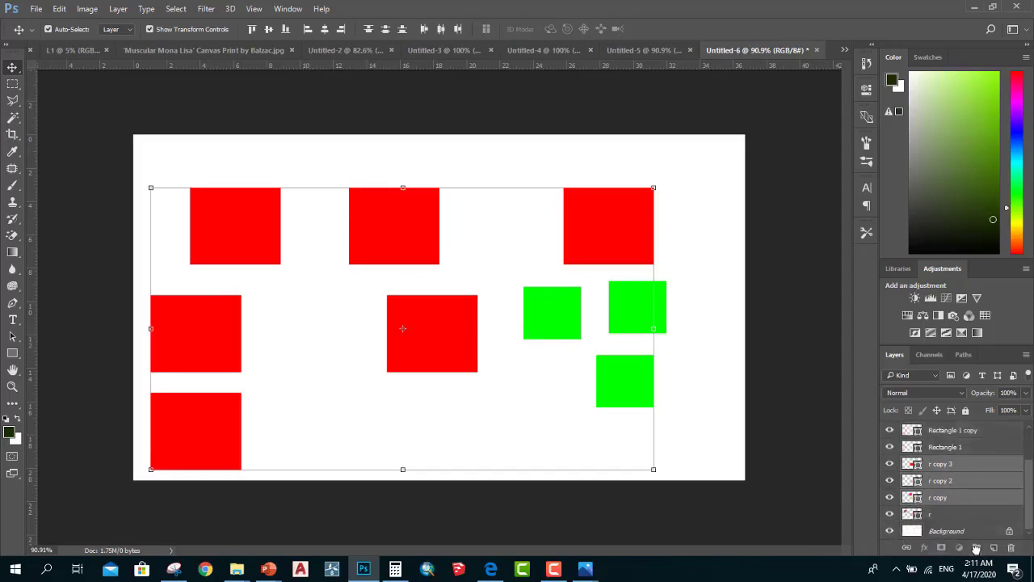
Group the selected red square layers into Group 1 and drag layer r into it
drag(976, 549, 976, 550)
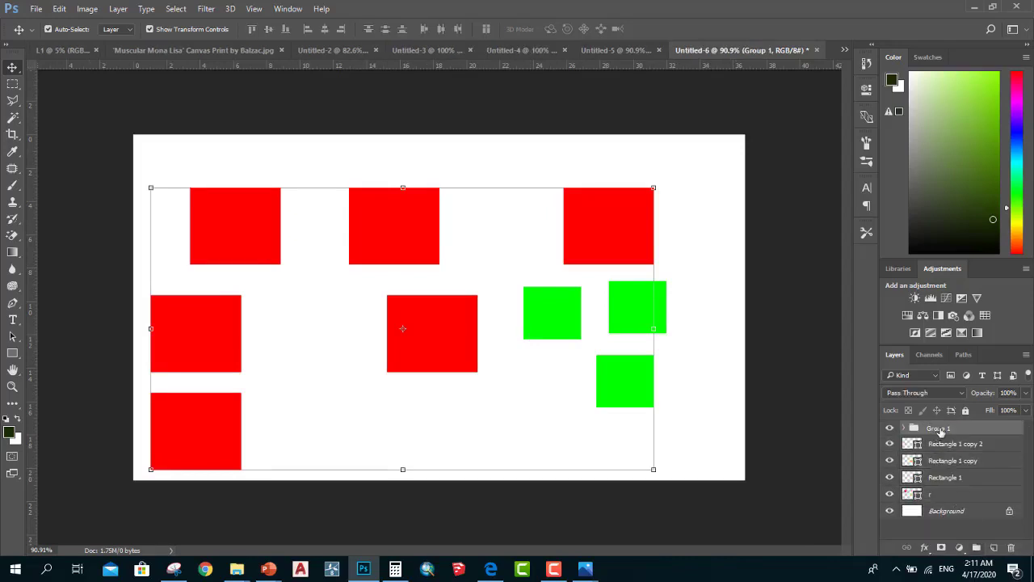
click(947, 497)
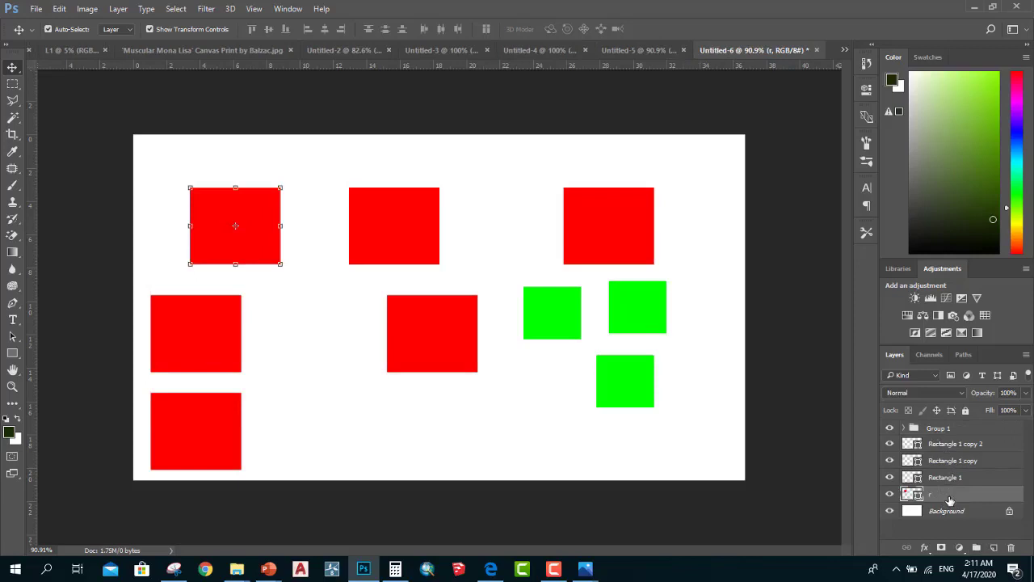
drag(949, 500, 942, 429)
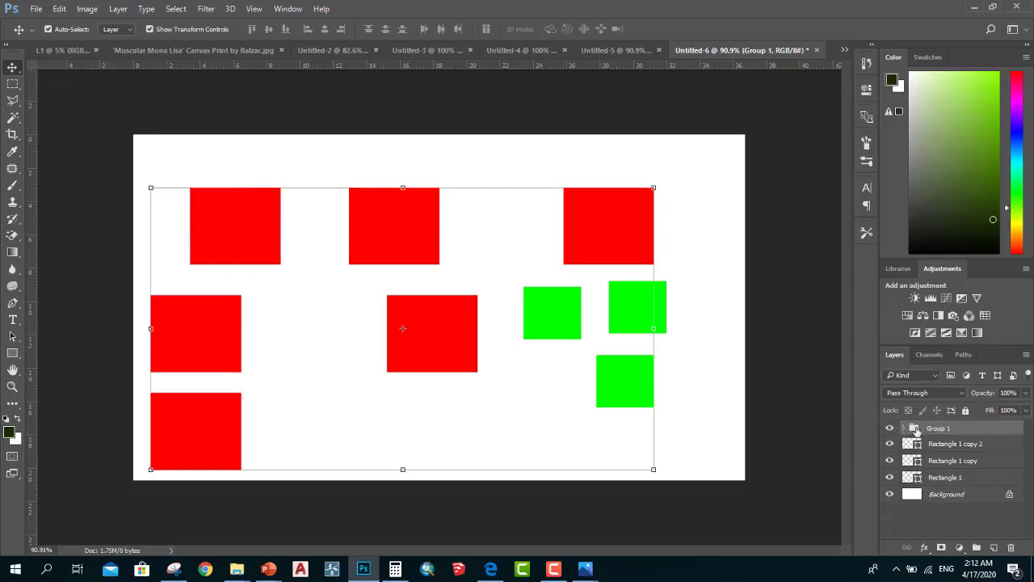
Delete the red squares group and move a green square to the upper left
click(904, 427)
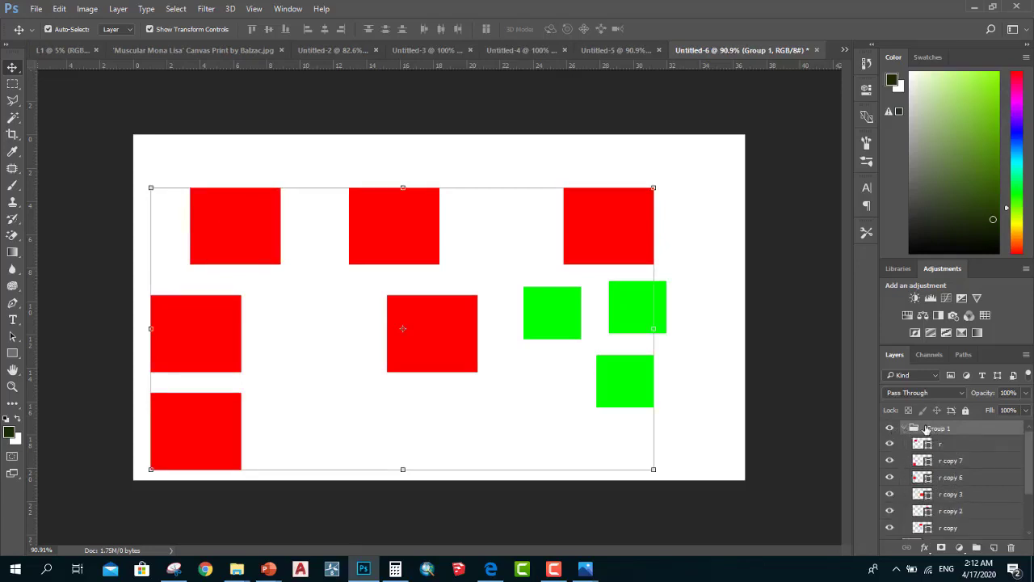
key(Delete)
click(638, 332)
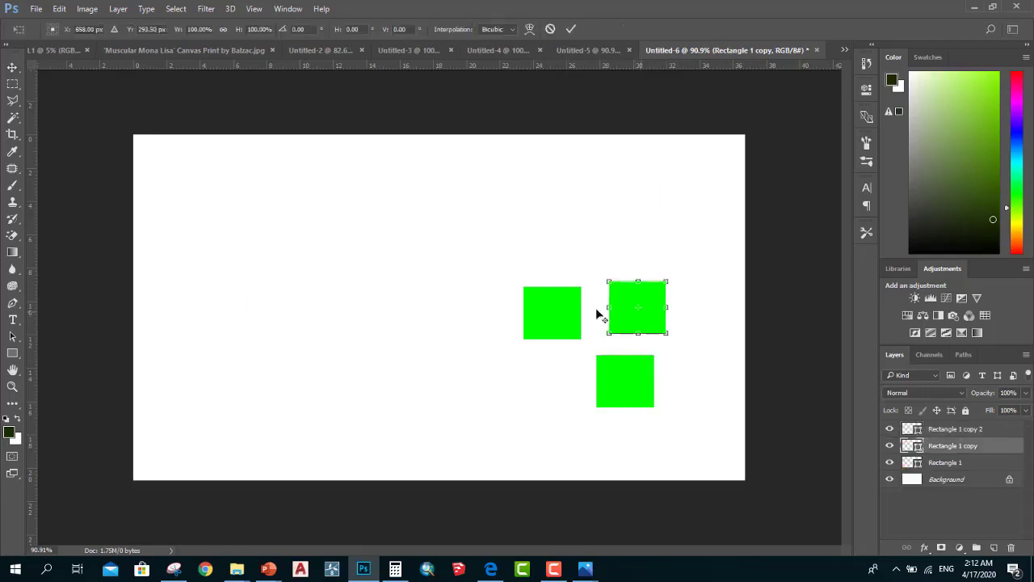
drag(637, 307, 216, 295)
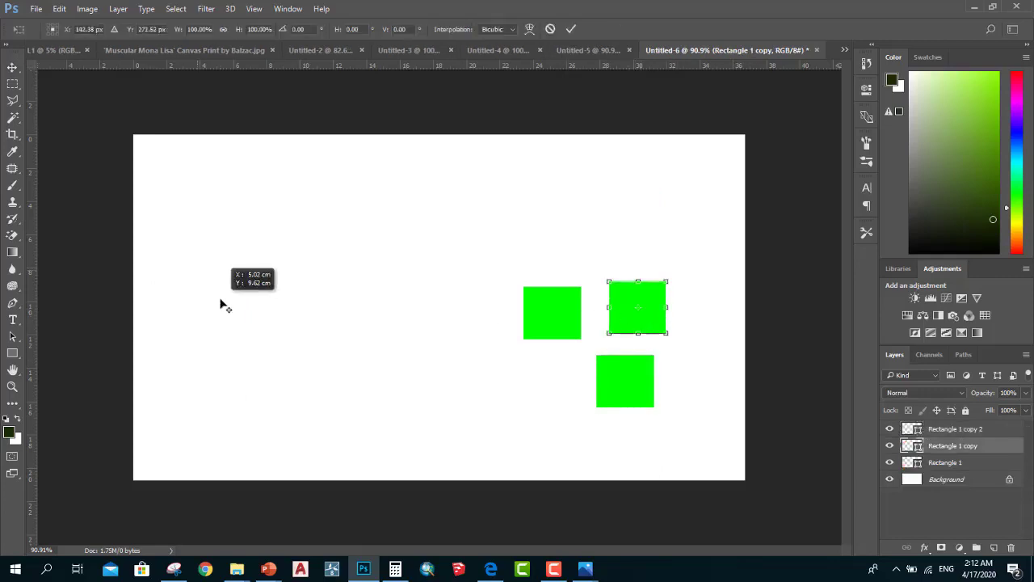
click(571, 29)
mouse_move(568, 299)
mouse_down()
mouse_move(270, 235)
mouse_move(482, 228)
mouse_up()
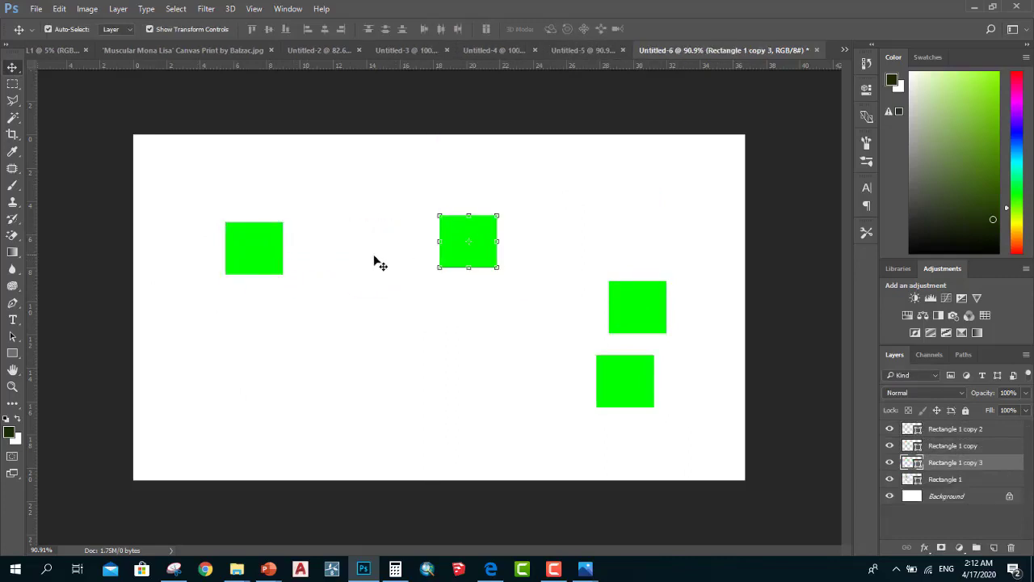
Select all four green square layers together in the Layers panel
scroll(572, 333, down, 2)
scroll(572, 333, up, 2)
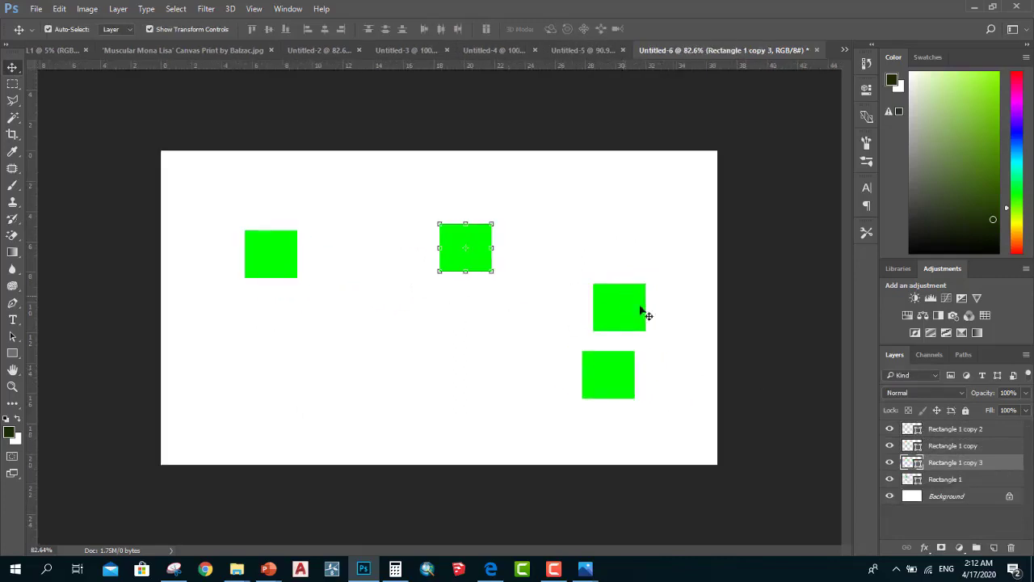
click(951, 429)
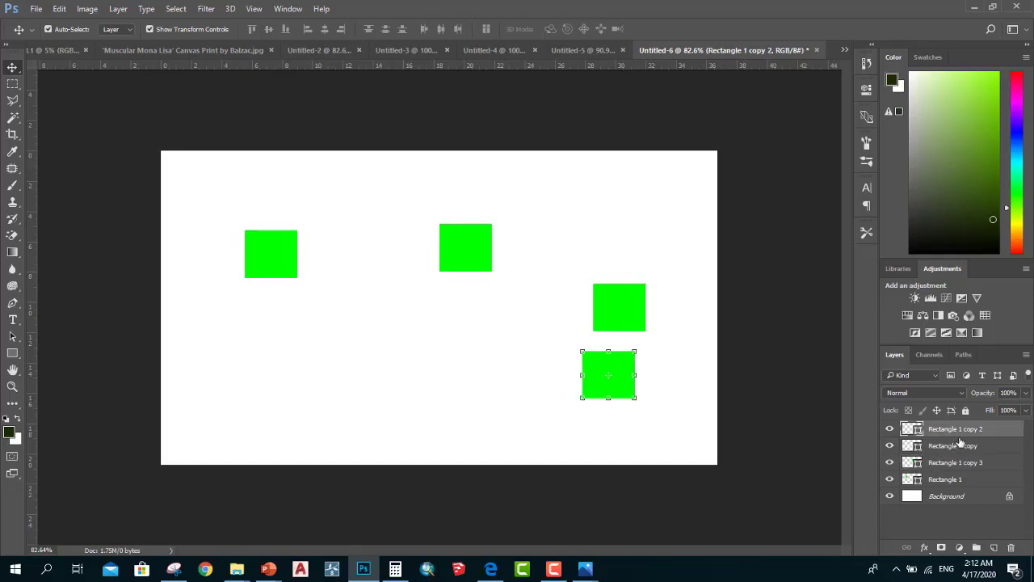
key(alt+shift+bracketleft)
key(alt+shift+bracketleft)
key(alt+shift+bracketleft)
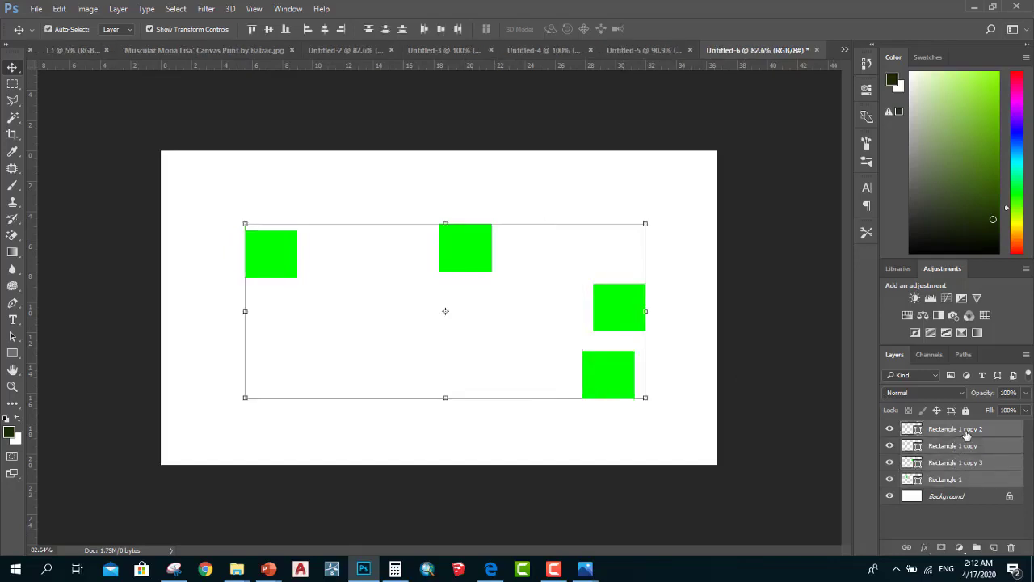
click(967, 432)
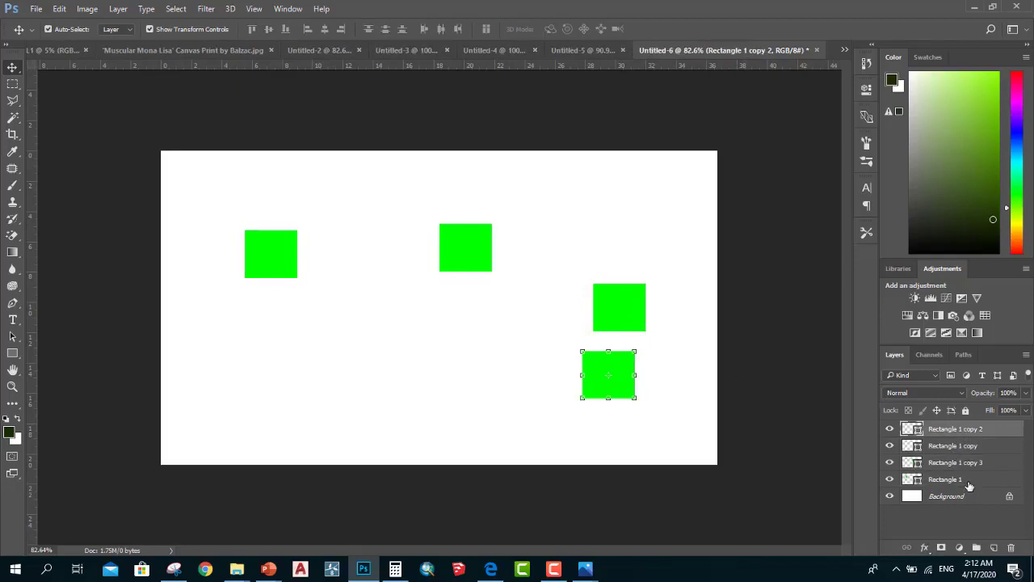
shift+click(969, 484)
click(970, 434)
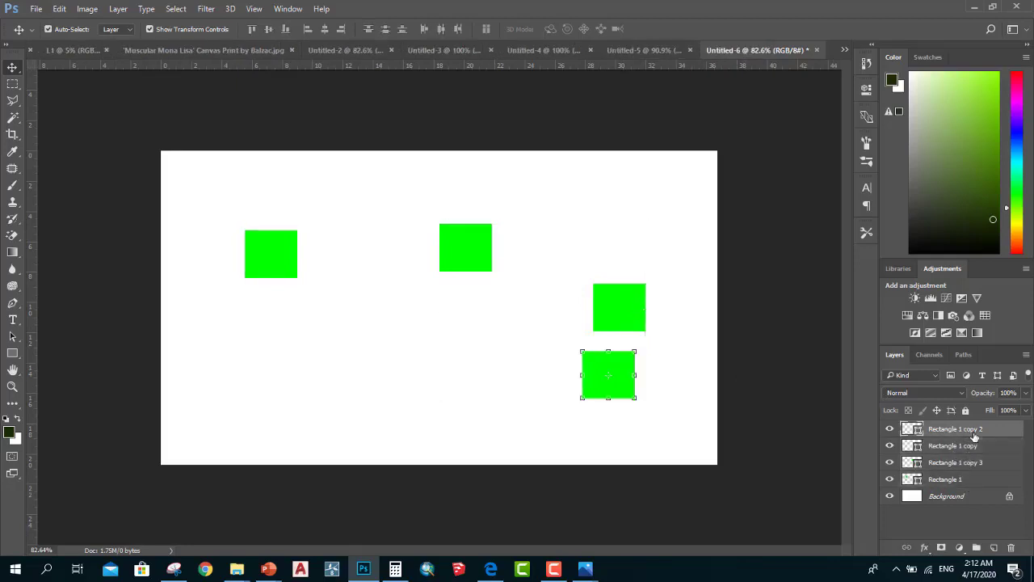
shift+click(972, 485)
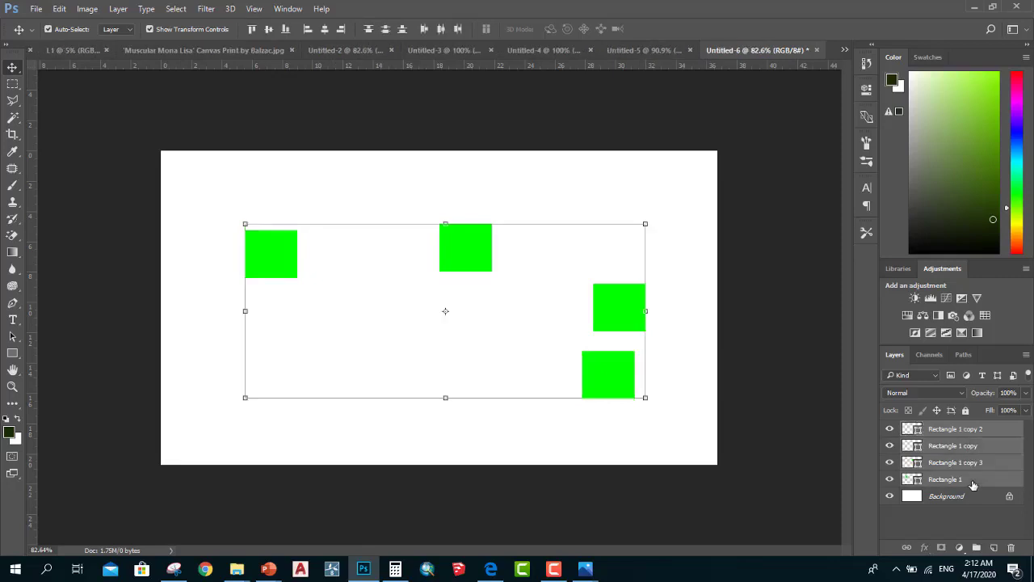
Undo the quick grouping, then use Group from Layers to group the four squares as 'green'
click(979, 544)
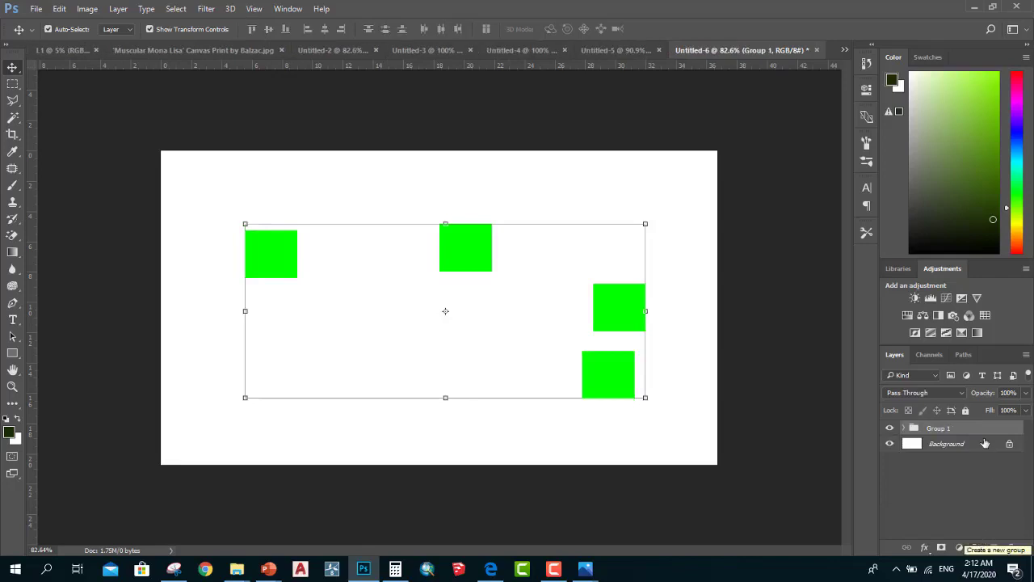
key(ctrl+shift+g)
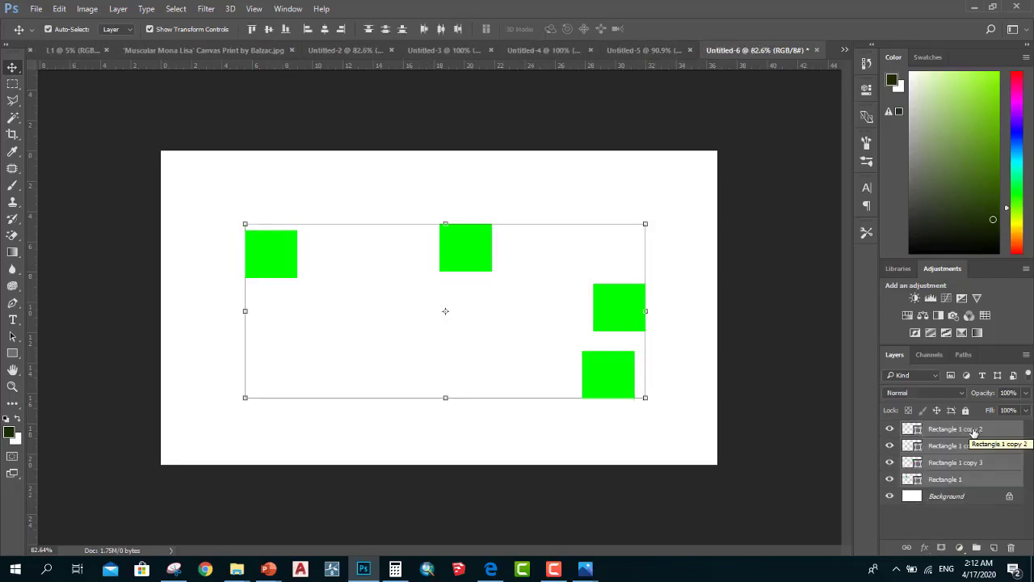
right_click(973, 434)
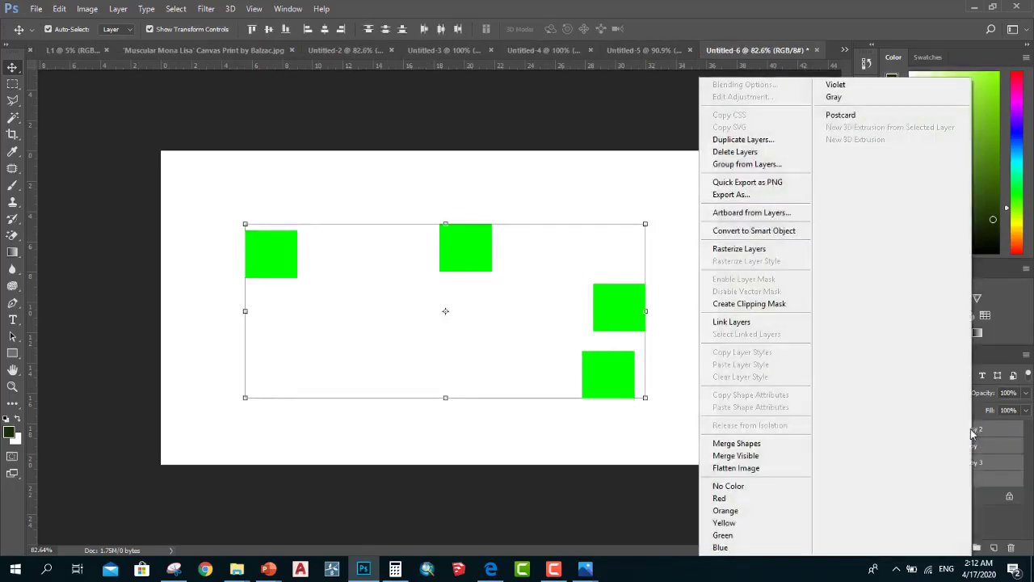
click(766, 168)
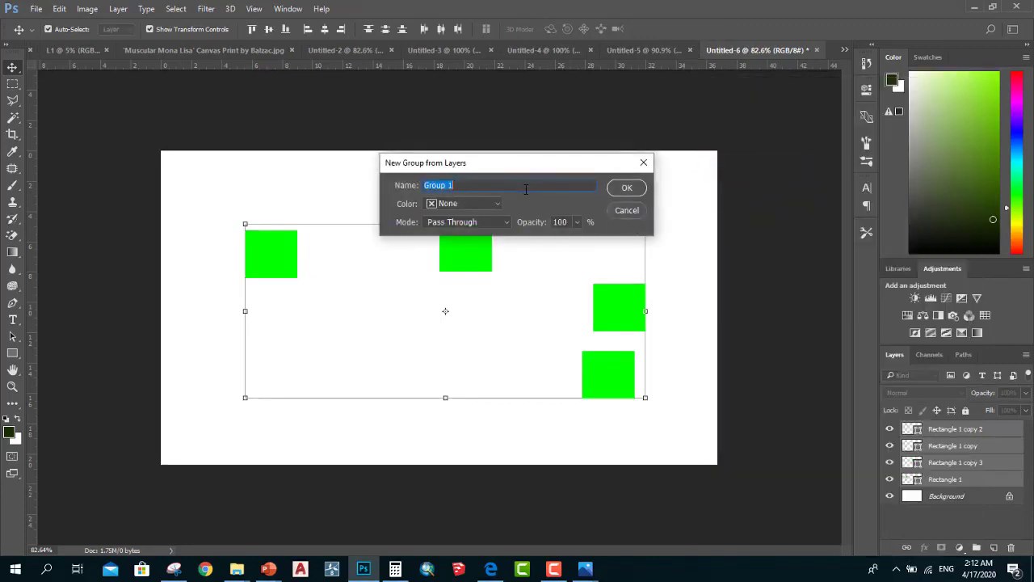
text(green)
click(626, 187)
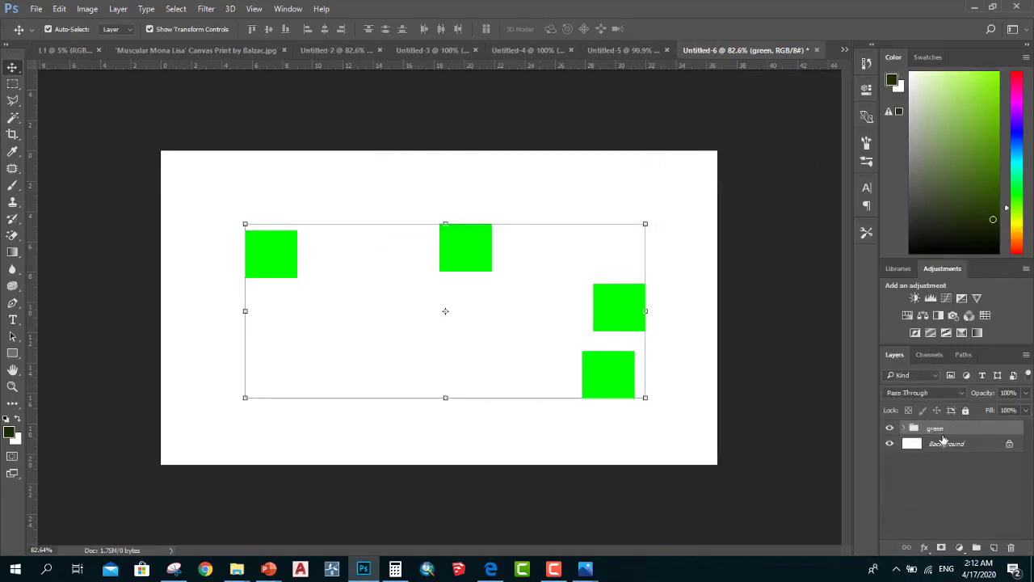
Move the right-middle square up-left and trial the bottom-right square's opacity and fill, restoring 100% opacity
drag(623, 315, 604, 279)
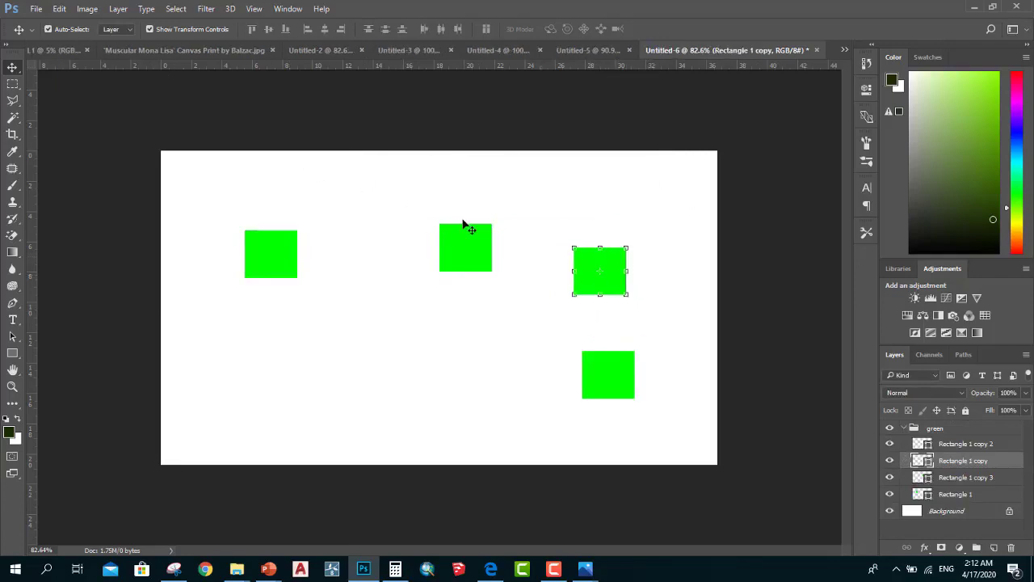
click(952, 448)
mouse_move(988, 400)
mouse_down()
mouse_move(931, 412)
mouse_move(1030, 414)
mouse_up()
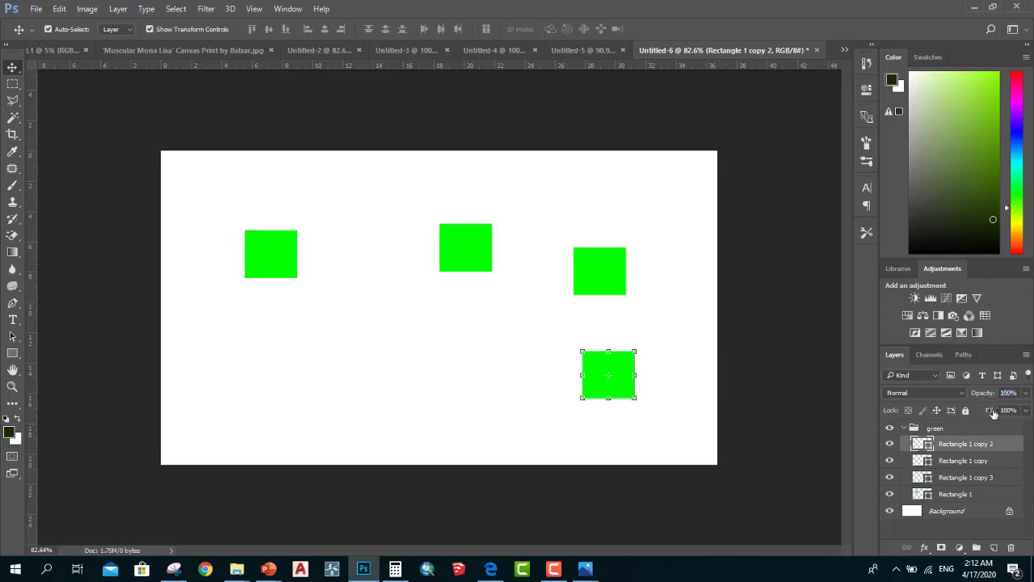
drag(989, 410, 1019, 413)
drag(982, 391, 992, 395)
scroll(566, 338, down, 2)
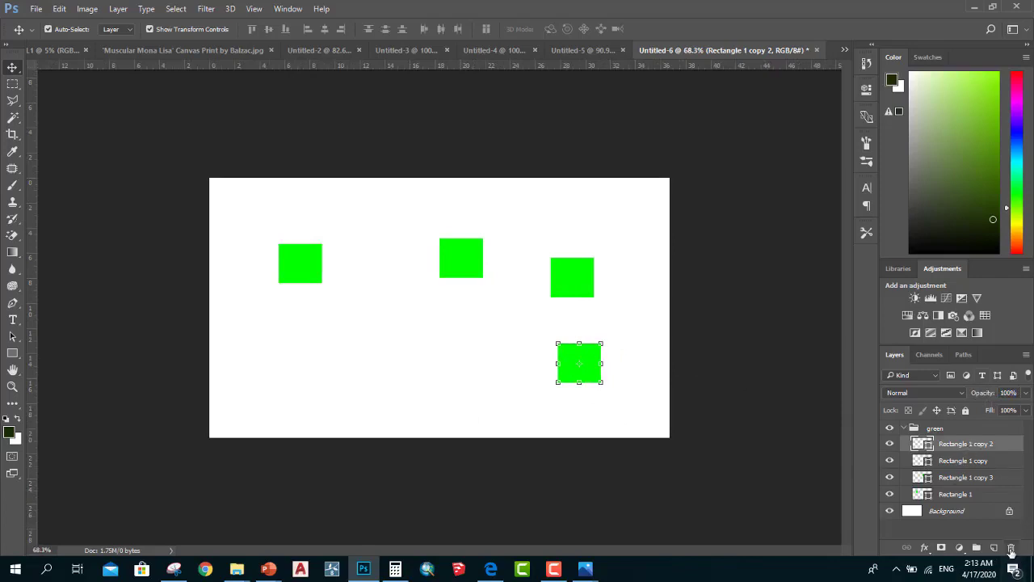
Delete the bottom-right square and the Rectangle 1 copy square layers
click(1010, 549)
click(453, 218)
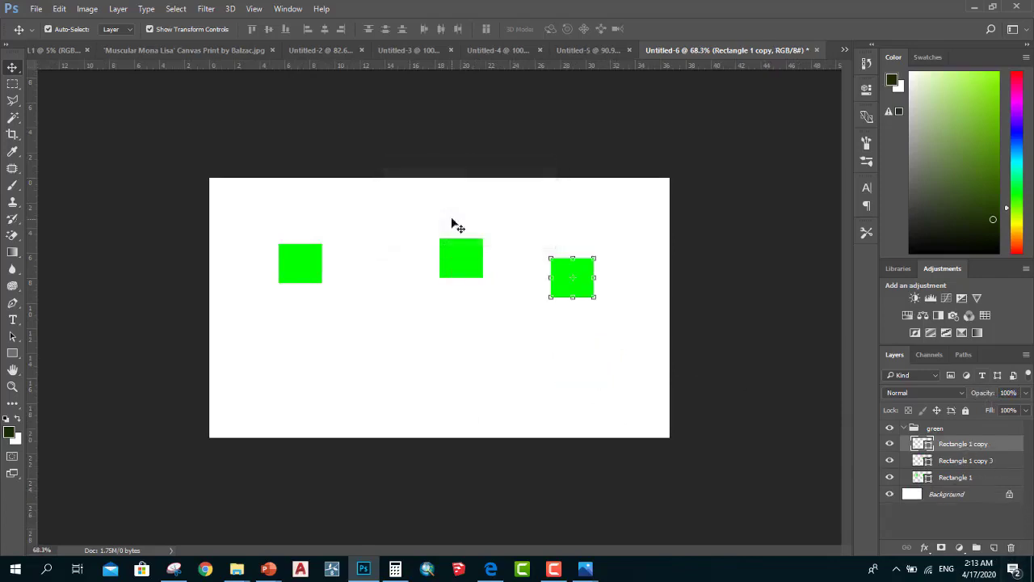
drag(962, 442, 1011, 550)
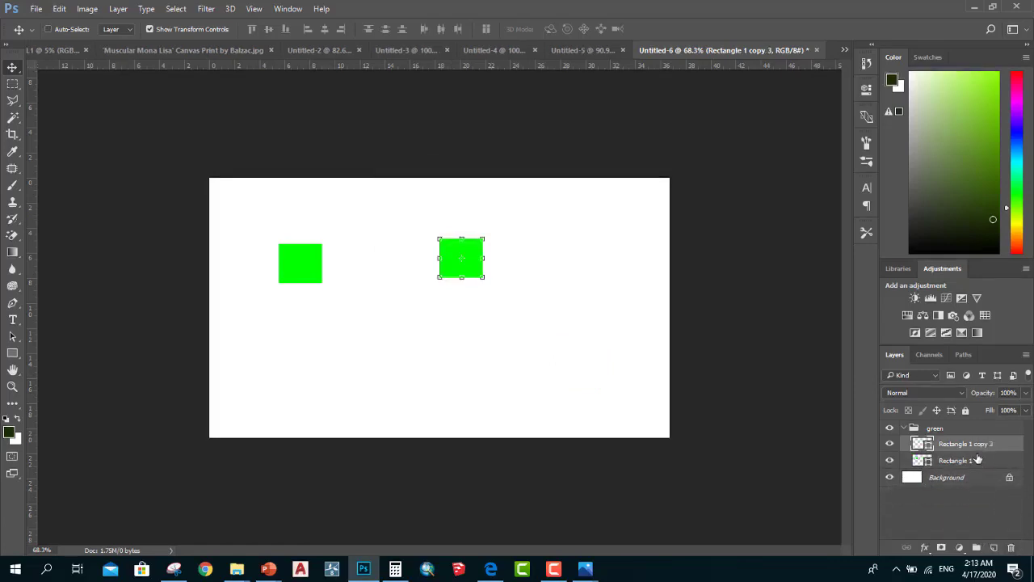
Duplicate the top-middle square, keep one copy below the middle square, and zoom in
key(ctrl+j)
key(ctrl+j)
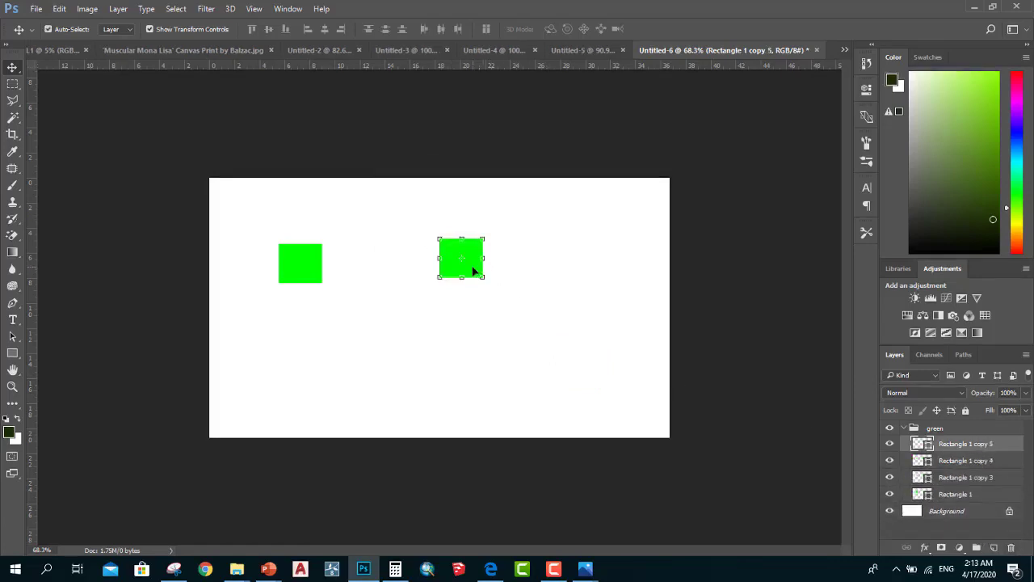
drag(474, 271, 571, 297)
drag(473, 266, 443, 332)
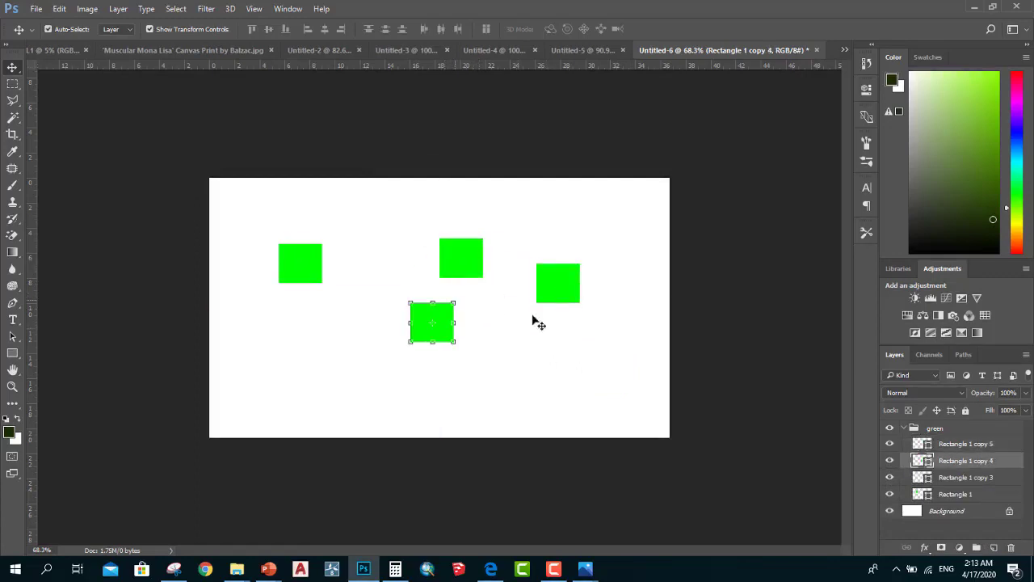
click(975, 447)
key(Delete)
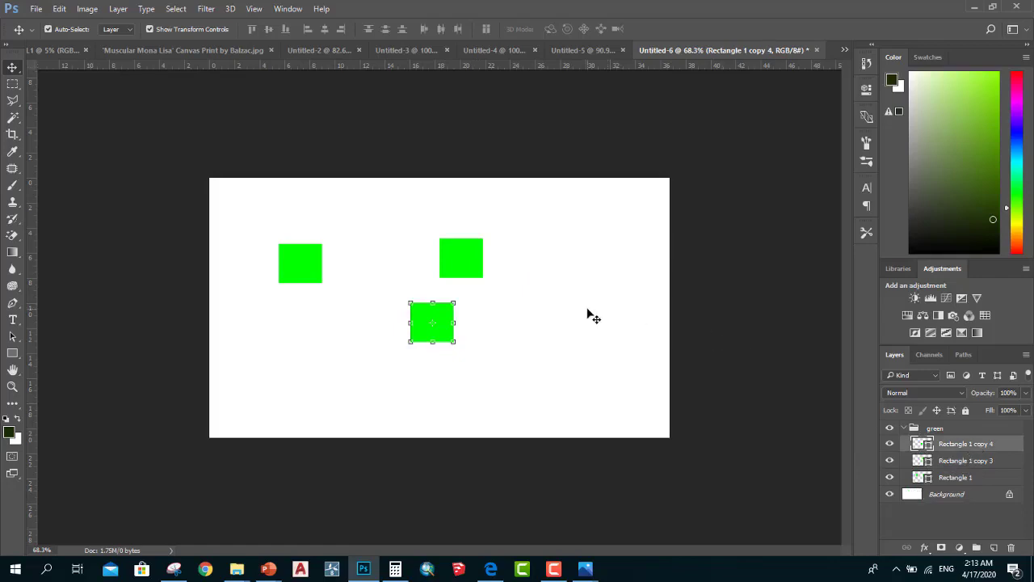
key(ctrl+plus)
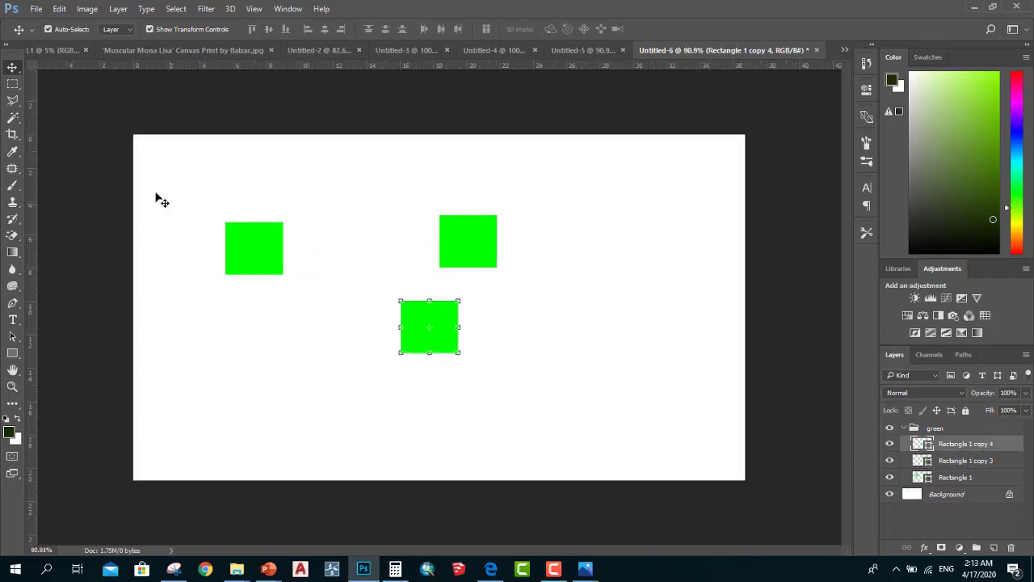
Drag Rectangle 1, the lower square and Rectangle 1 copy 3 to new scattered positions
right_click(14, 72)
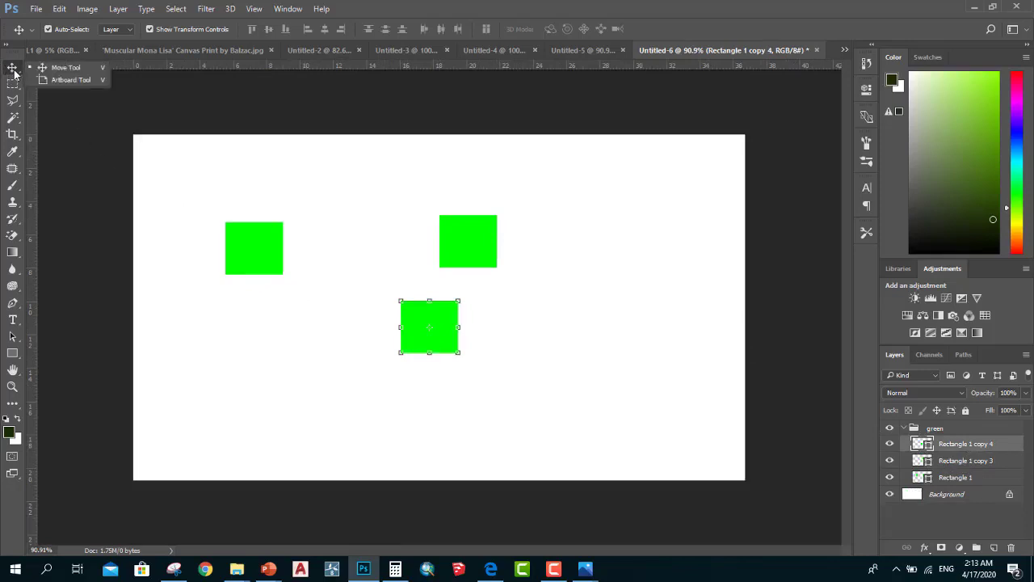
mouse_move(447, 315)
mouse_down()
mouse_move(548, 260)
mouse_move(355, 359)
mouse_up()
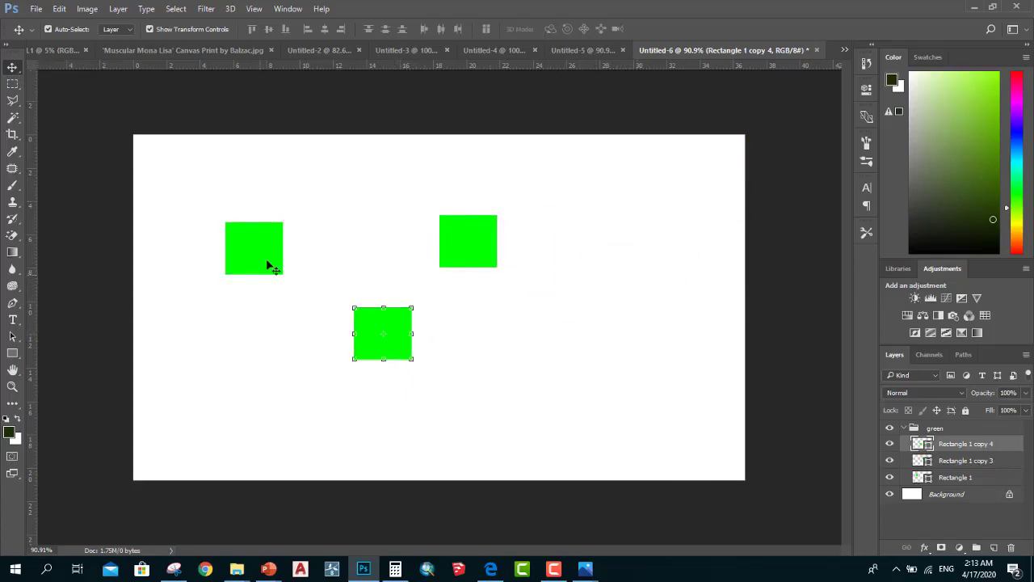
click(157, 29)
drag(270, 240, 376, 200)
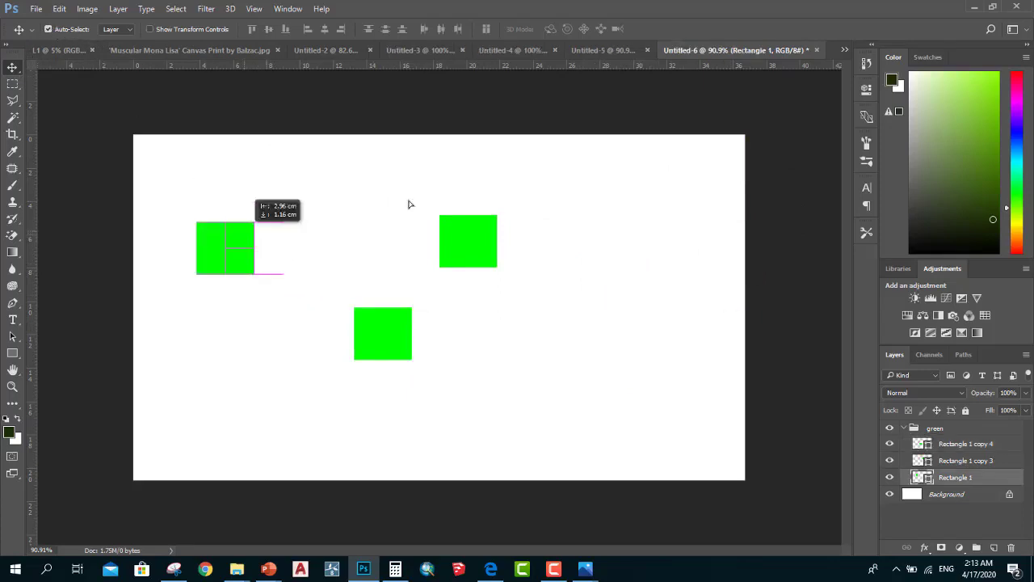
drag(480, 242, 609, 208)
drag(394, 337, 269, 327)
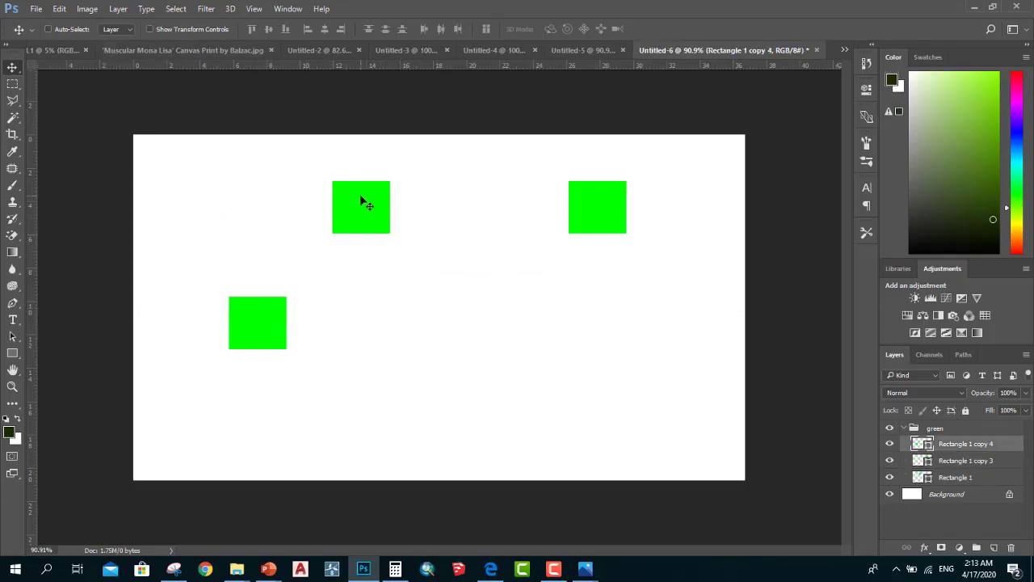
mouse_move(365, 203)
mouse_down()
mouse_move(393, 198)
mouse_move(363, 207)
mouse_move(381, 203)
mouse_up()
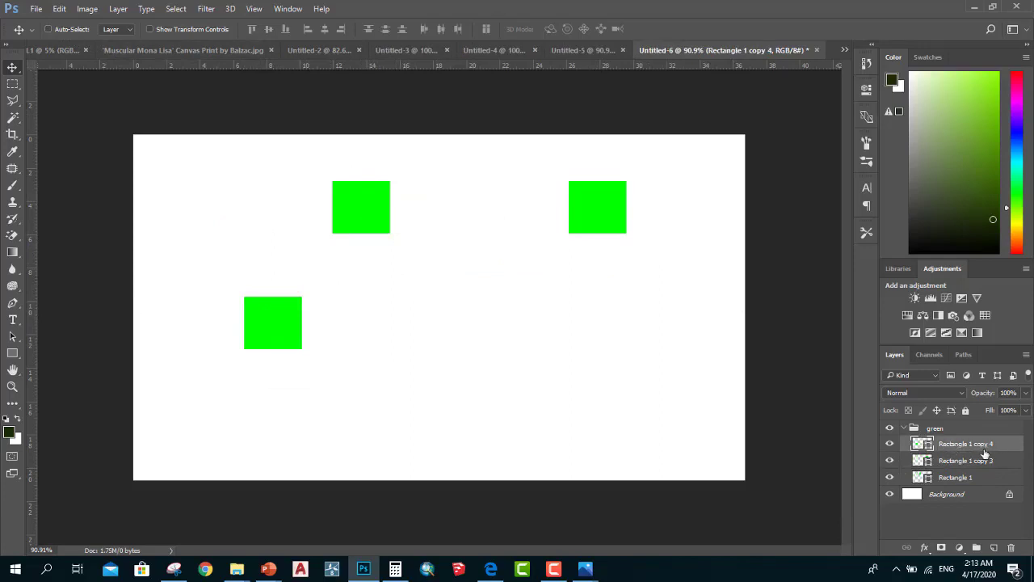
drag(388, 224, 422, 249)
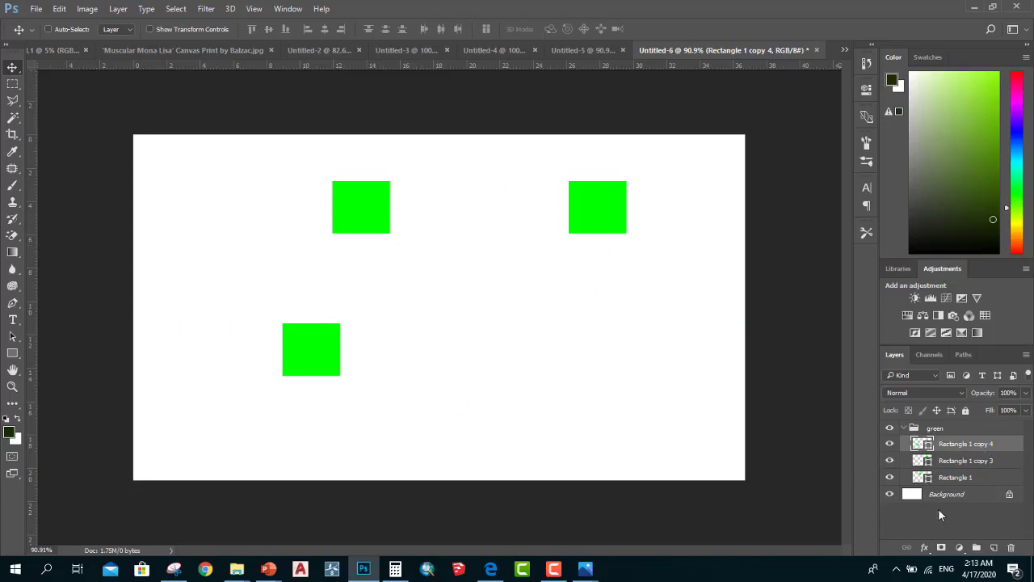
click(968, 464)
mouse_move(296, 375)
mouse_down()
mouse_move(389, 392)
mouse_move(315, 411)
mouse_up()
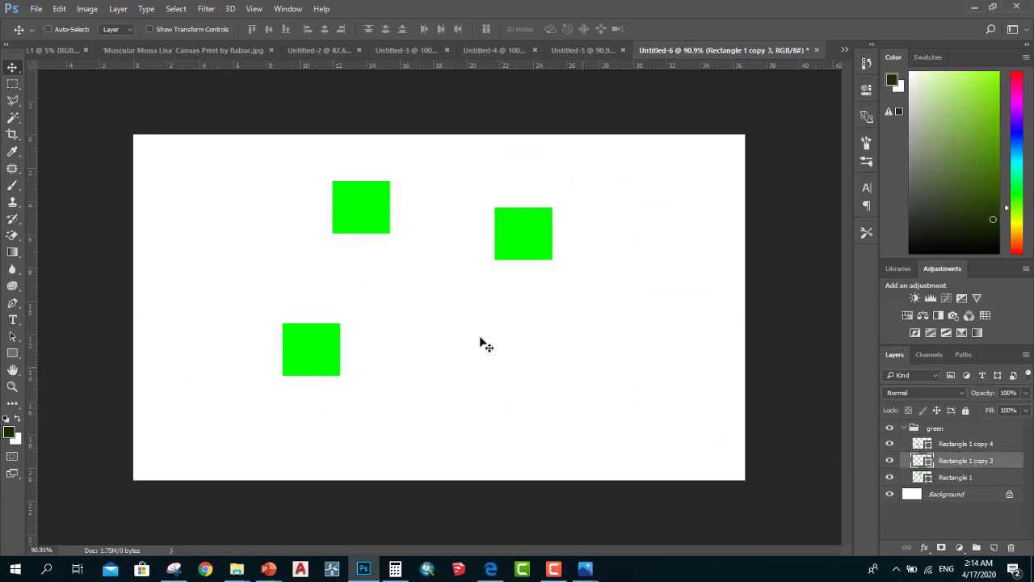
mouse_move(328, 355)
mouse_down()
mouse_move(164, 378)
mouse_move(428, 356)
mouse_up()
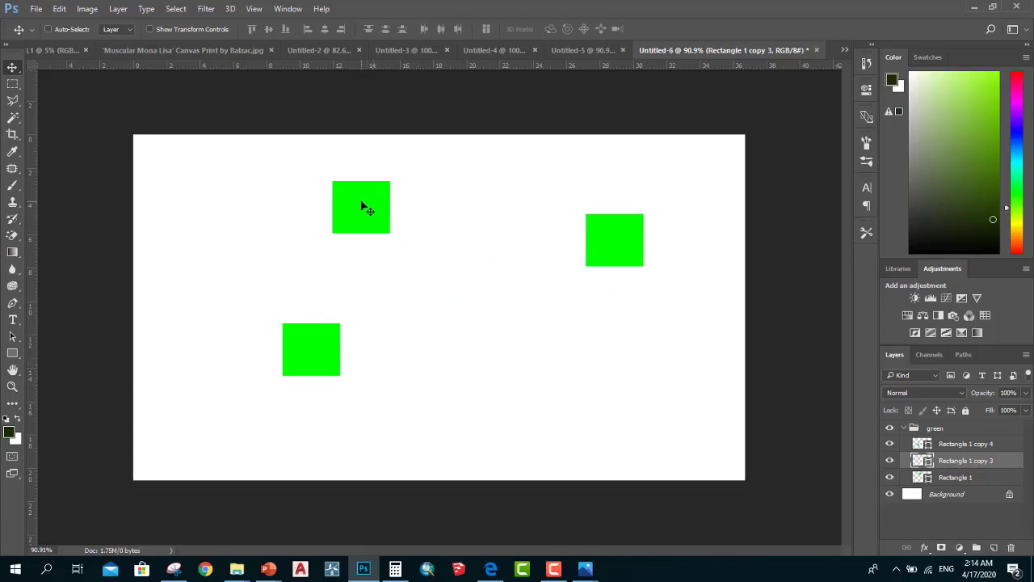
Select the green group from the layer picker and shift it up and left
right_click(362, 204)
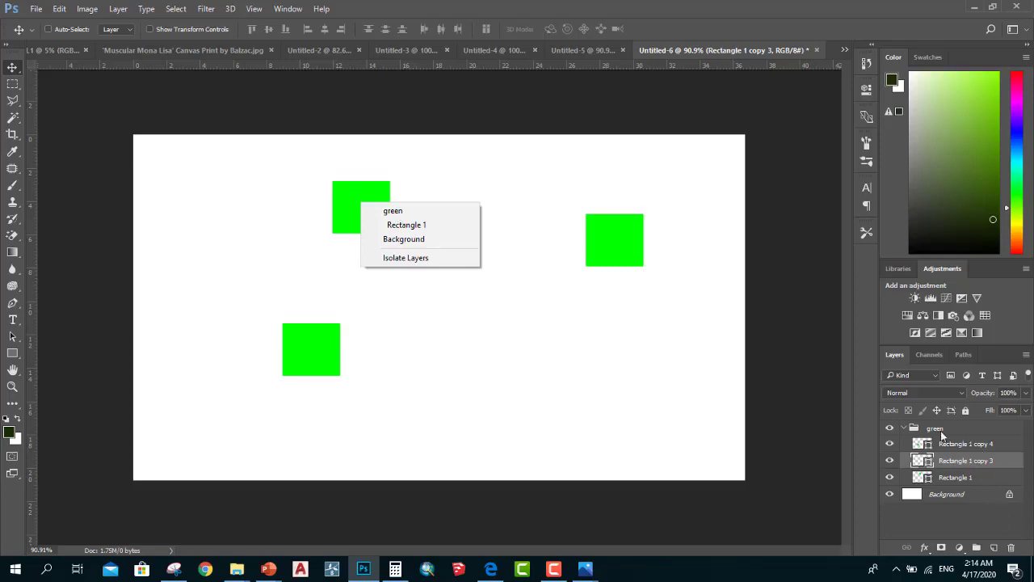
click(941, 437)
right_click(349, 201)
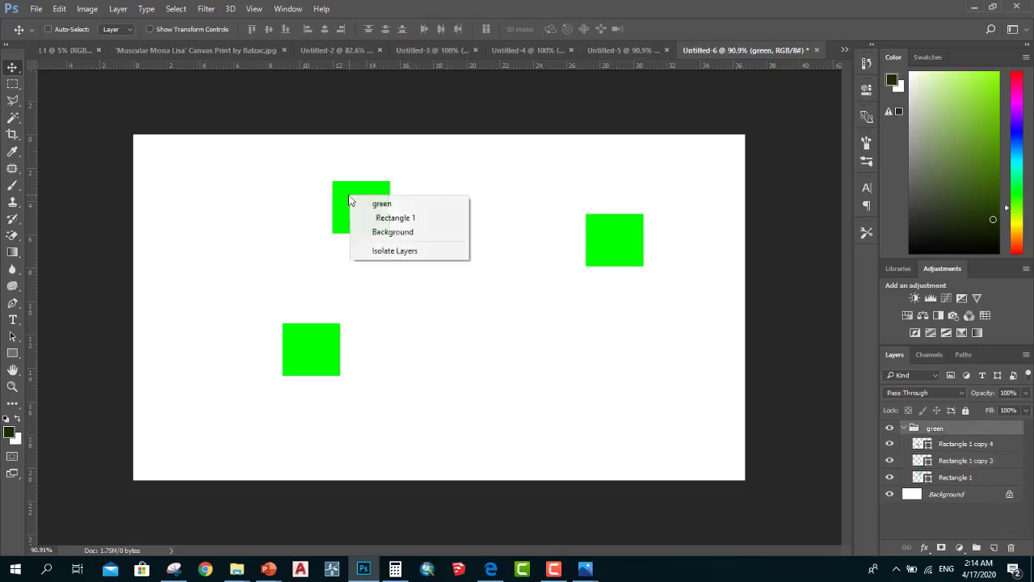
click(358, 202)
mouse_move(358, 201)
mouse_down()
mouse_move(389, 234)
mouse_move(332, 204)
mouse_up()
Pick Rectangle 1 and rearrange the squares into new positions on the canvas
right_click(307, 189)
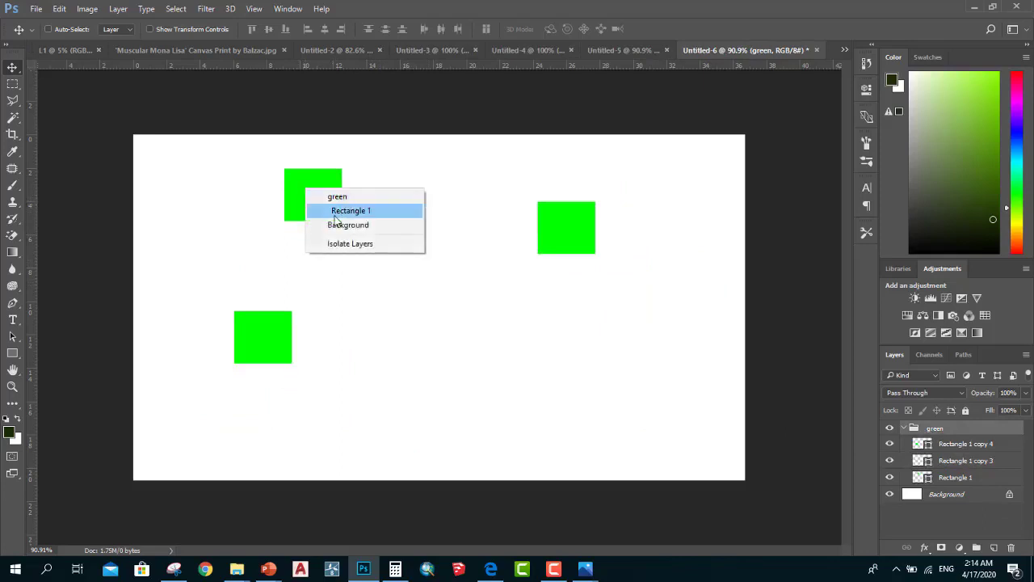
click(353, 212)
mouse_move(320, 196)
mouse_down()
mouse_move(335, 259)
mouse_move(410, 243)
mouse_up()
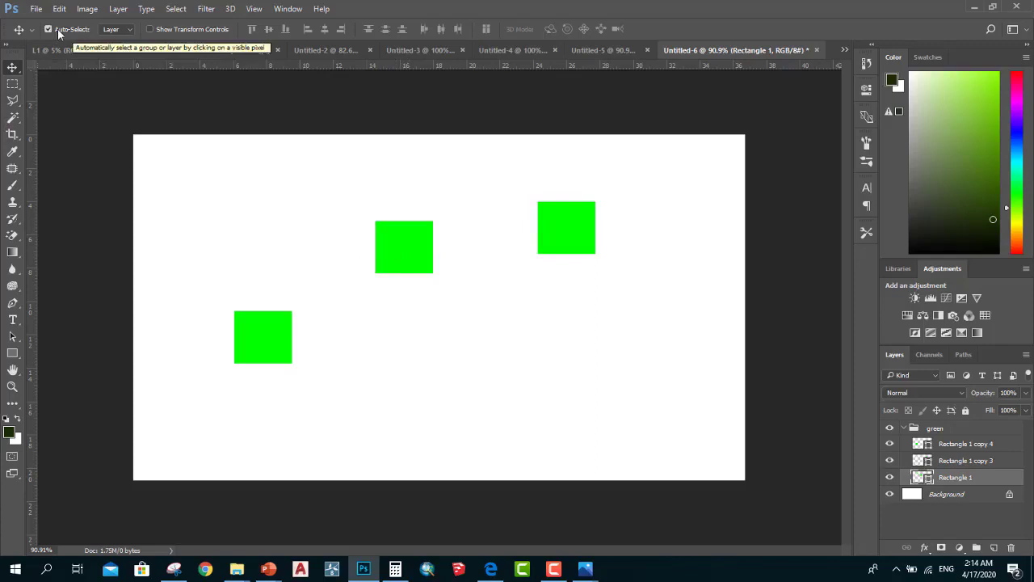
mouse_move(391, 270)
mouse_down()
mouse_move(308, 214)
mouse_move(257, 203)
mouse_up()
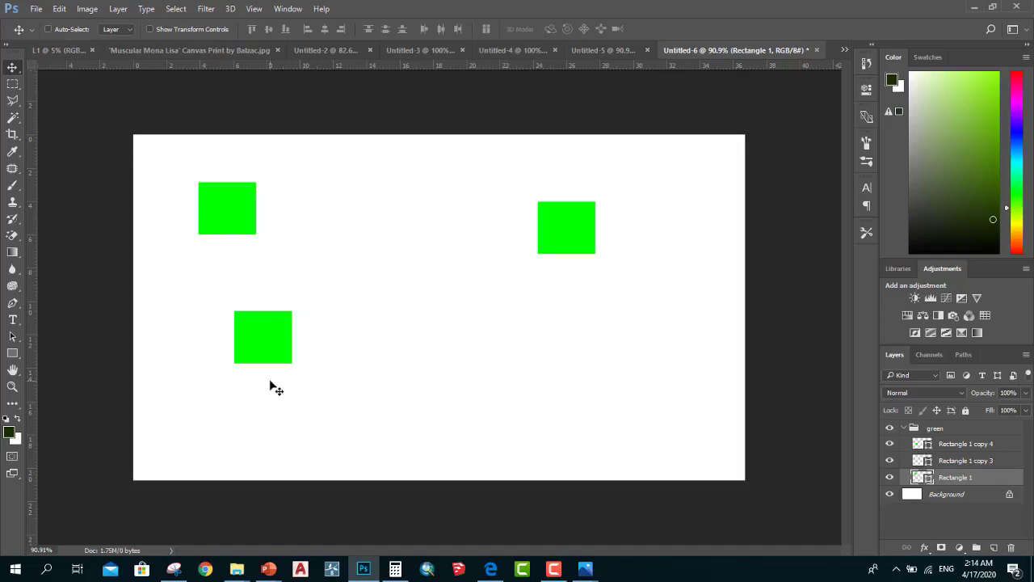
mouse_move(237, 222)
mouse_down()
mouse_move(450, 297)
mouse_move(407, 229)
mouse_up()
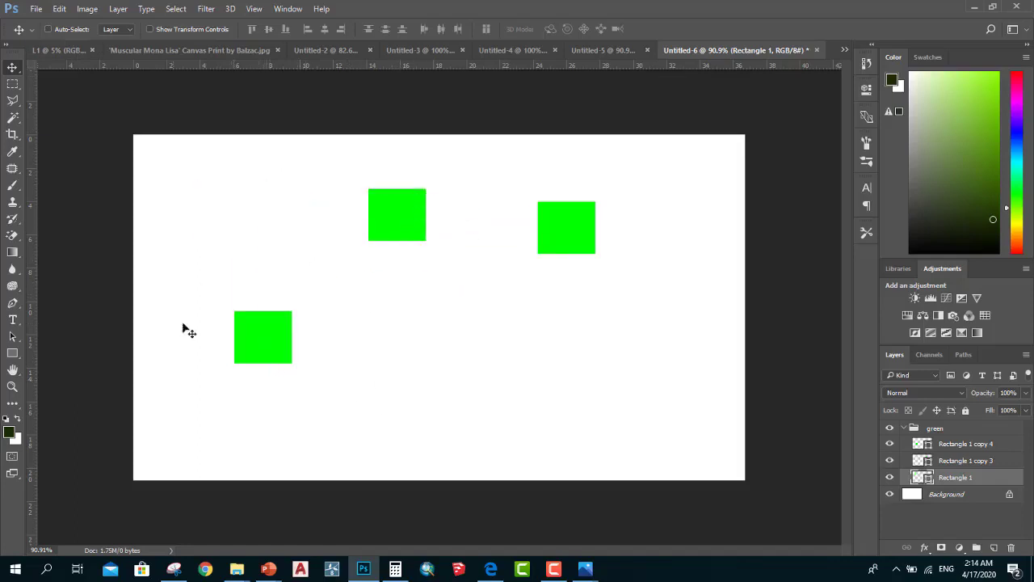
mouse_move(297, 331)
mouse_down()
mouse_move(261, 386)
mouse_move(214, 380)
mouse_up()
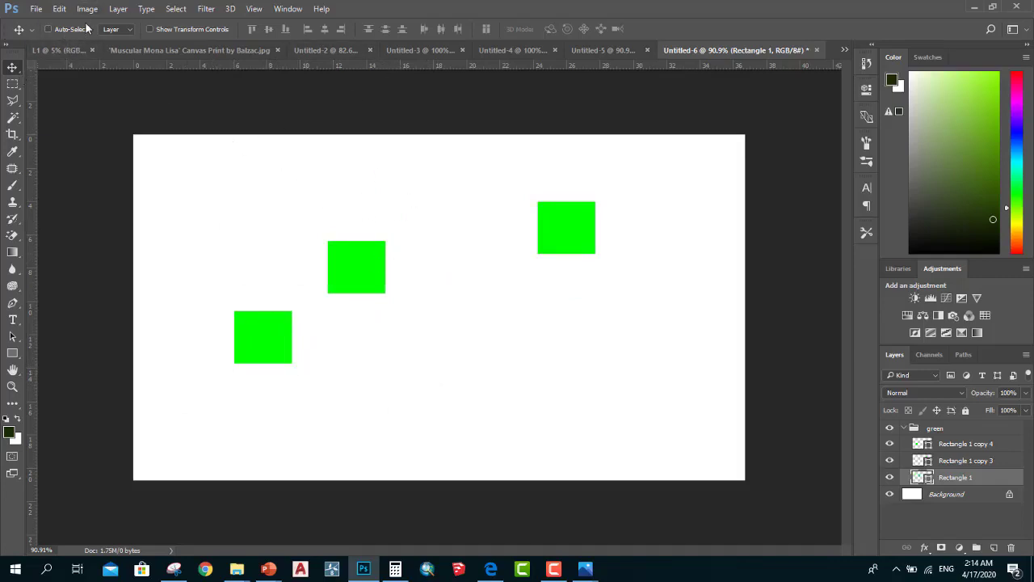
drag(363, 264, 305, 238)
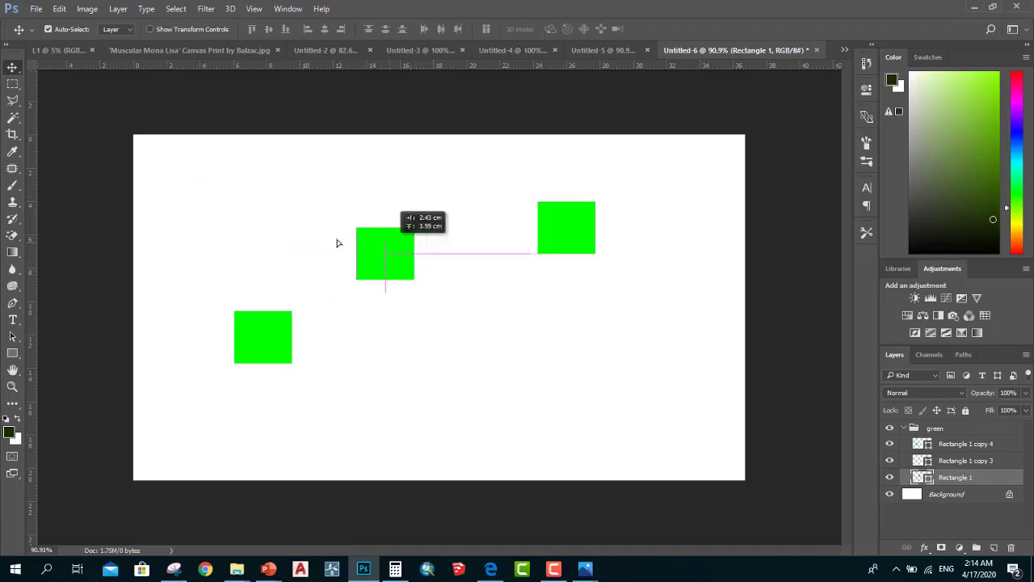
Turn off Auto-Select and check which layers lie under various canvas spots
click(69, 30)
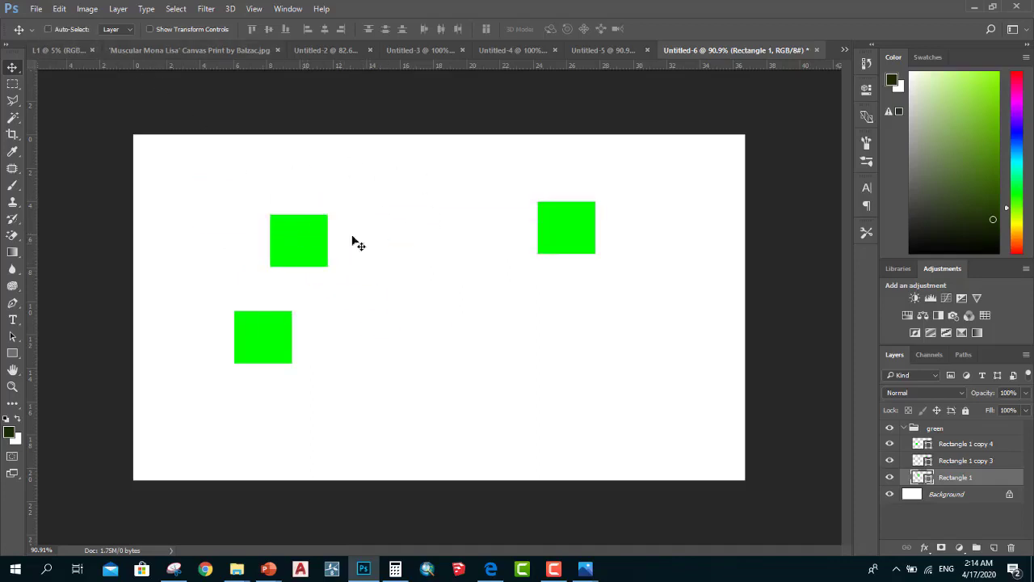
scroll(339, 243, up, 3)
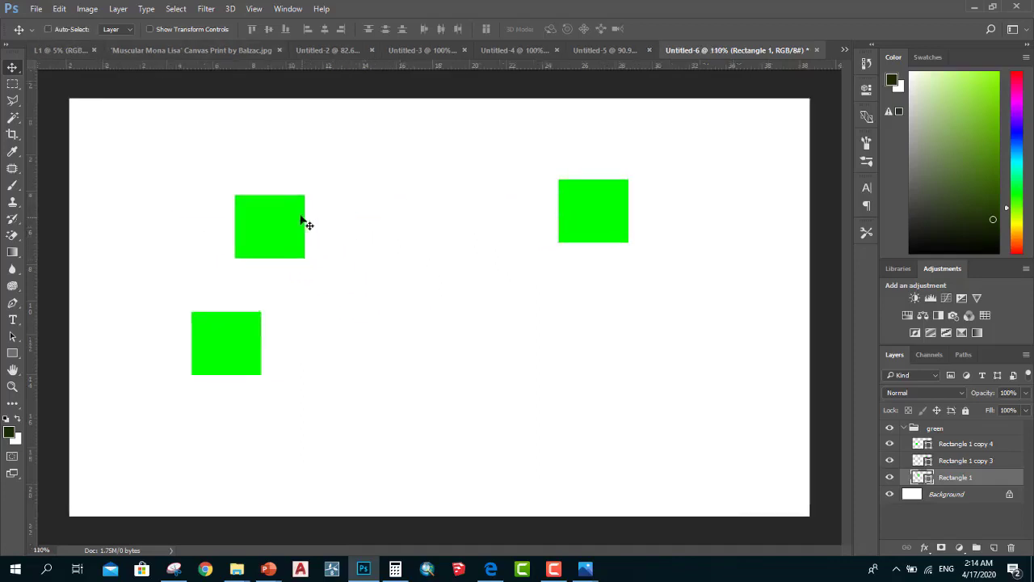
scroll(242, 214, up, 2)
scroll(279, 250, up, 1)
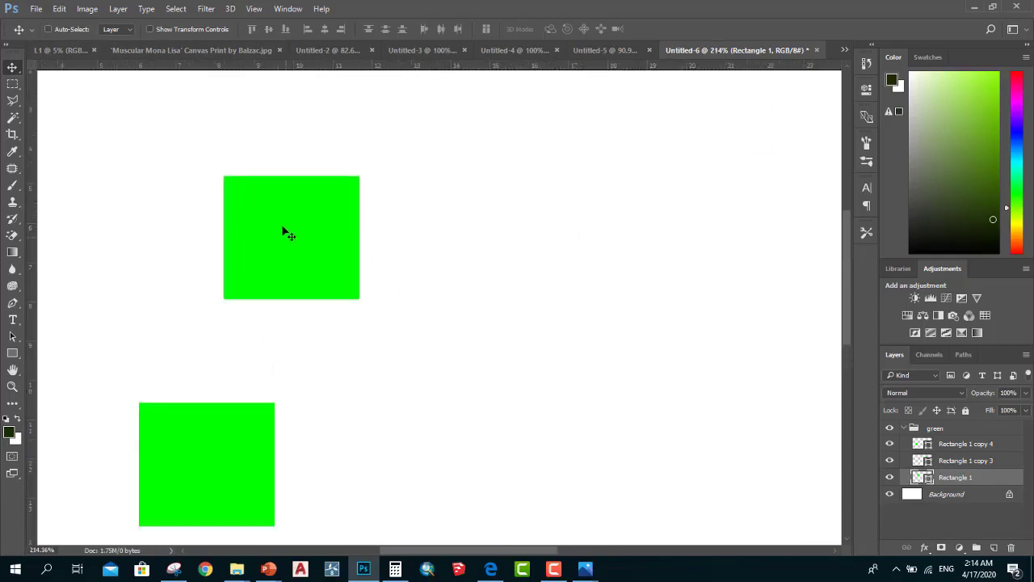
scroll(284, 231, up, 1)
right_click(219, 492)
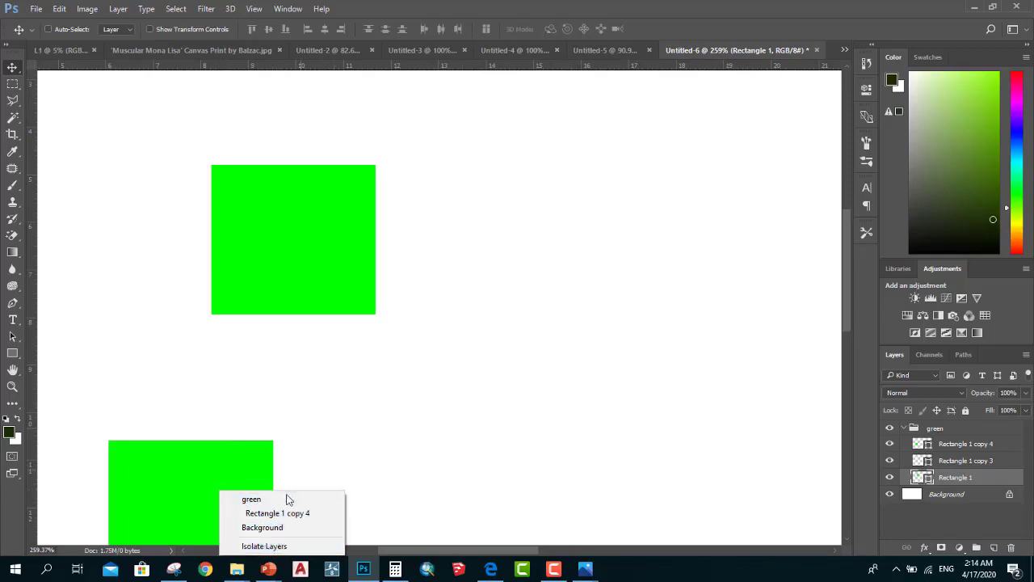
click(392, 378)
scroll(420, 339, down, 2)
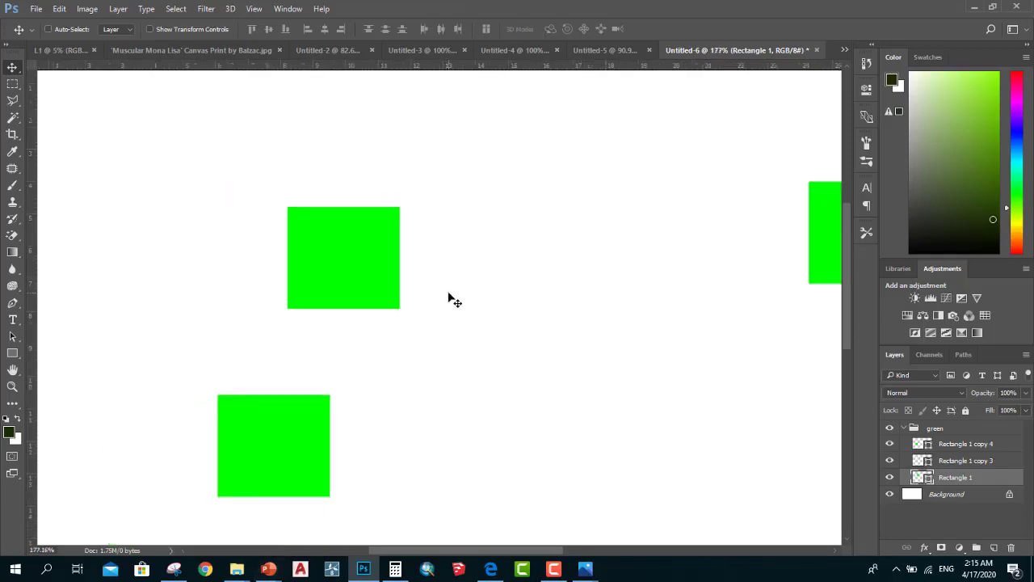
scroll(485, 355, down, 2)
right_click(543, 360)
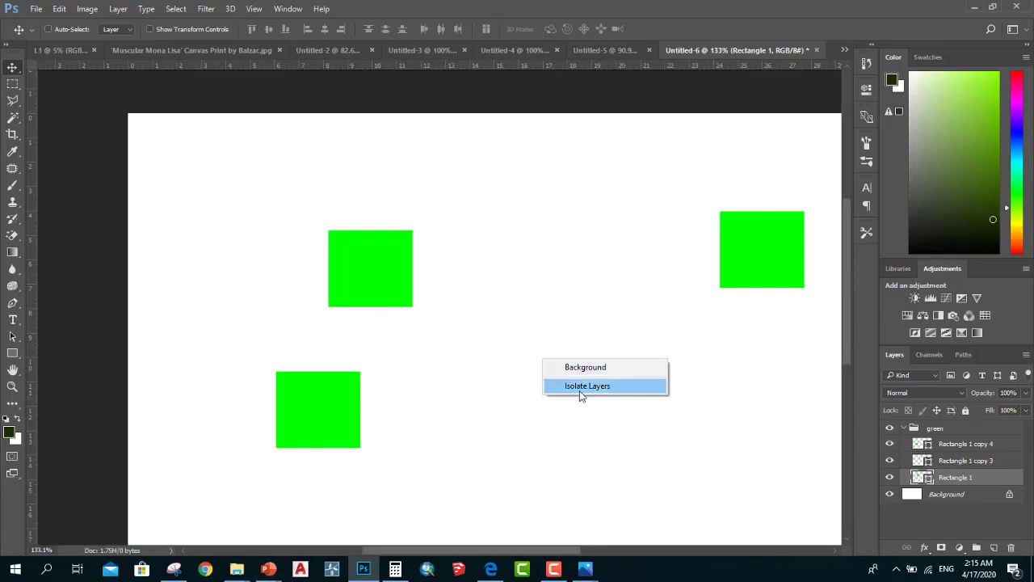
right_click(496, 321)
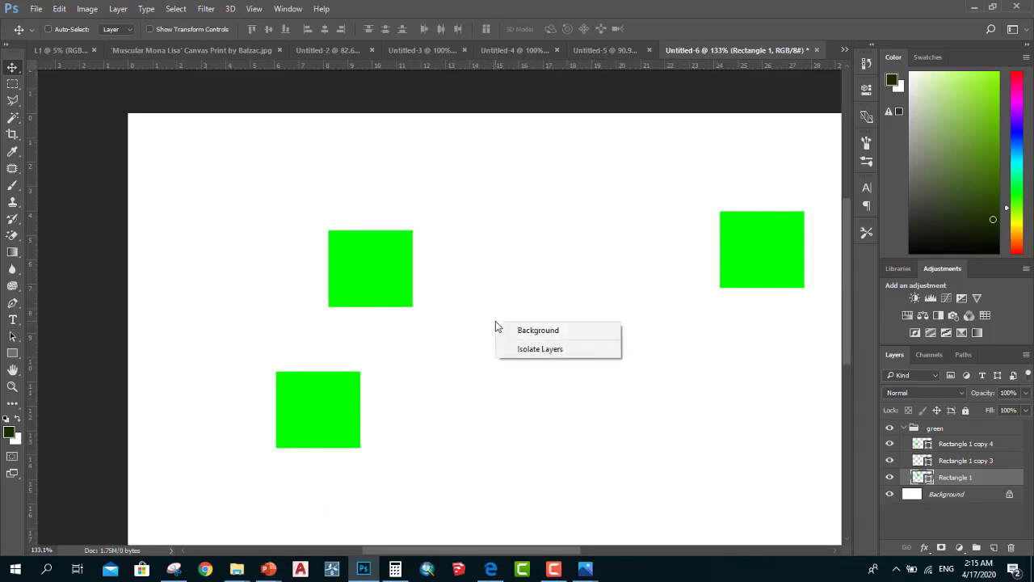
right_click(508, 305)
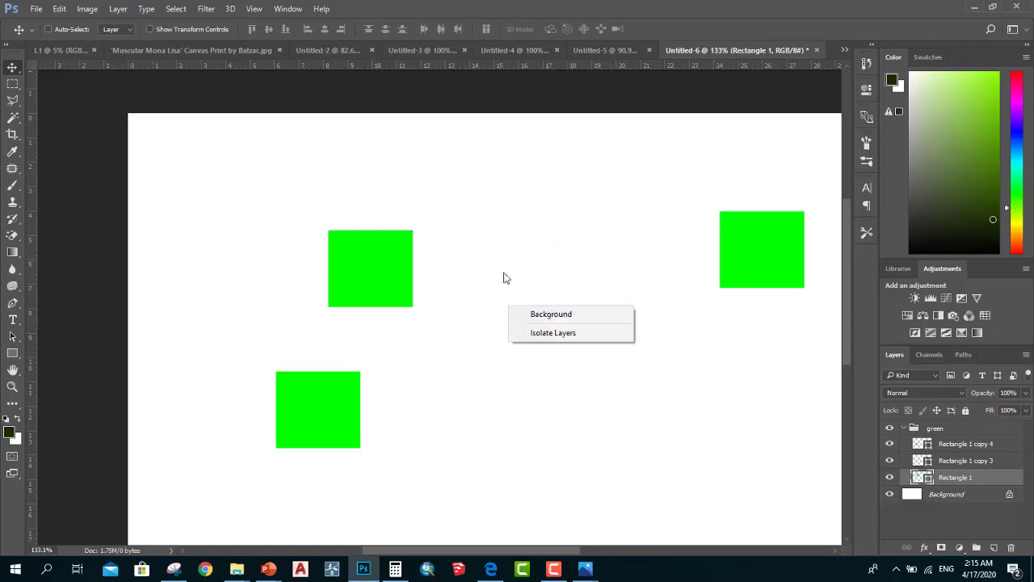
Hide the white Background layer, briefly toggling Rectangle 1's visibility off and on
click(894, 495)
click(892, 496)
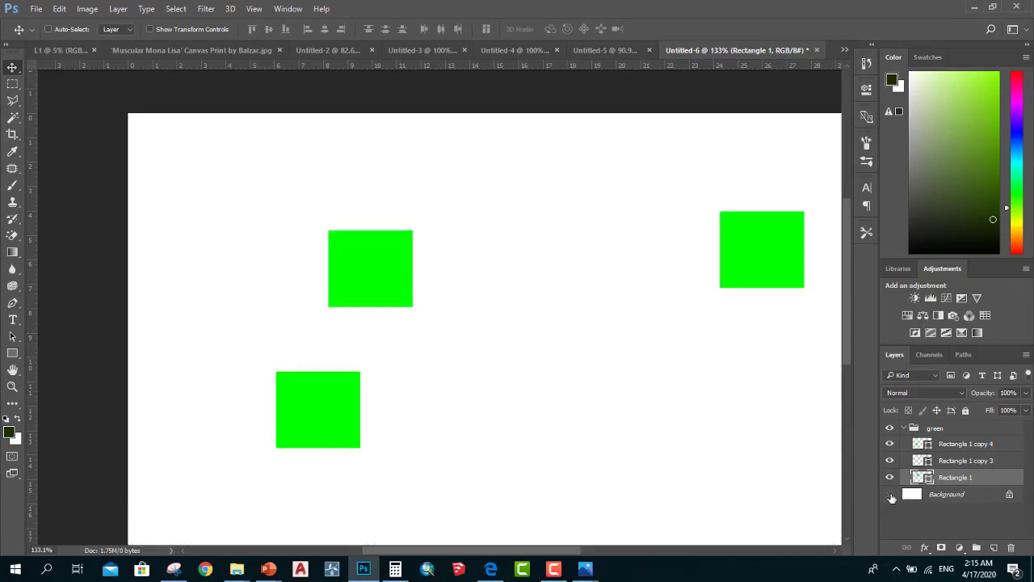
click(889, 480)
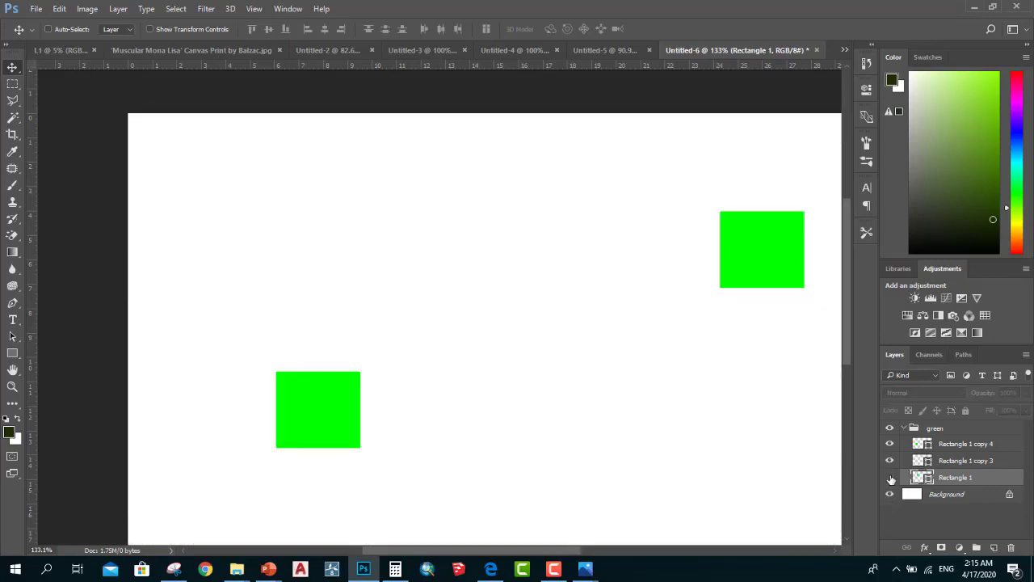
click(890, 477)
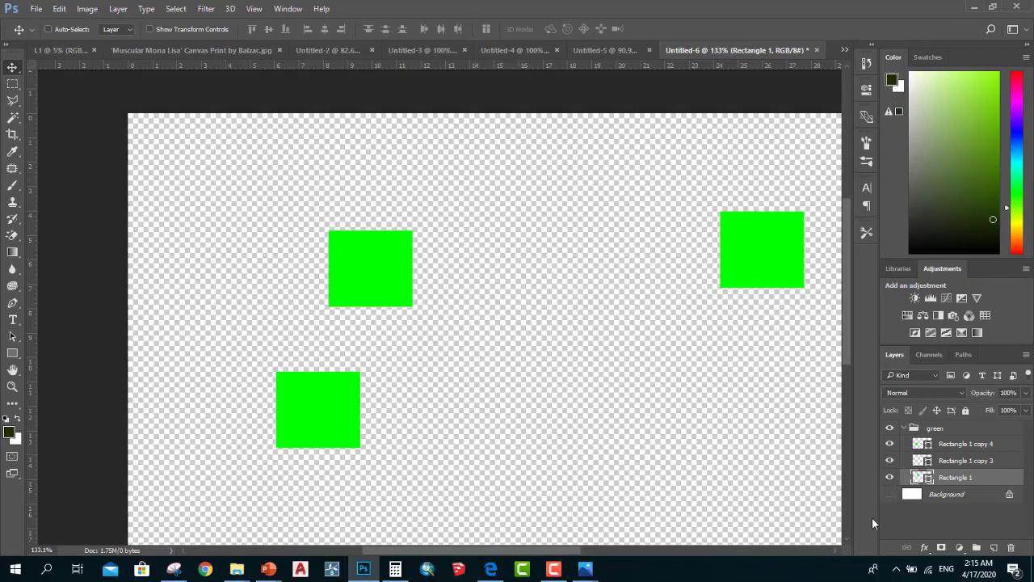
Show the white Background layer again and check the top square's layer list
click(890, 494)
scroll(347, 271, up, 3)
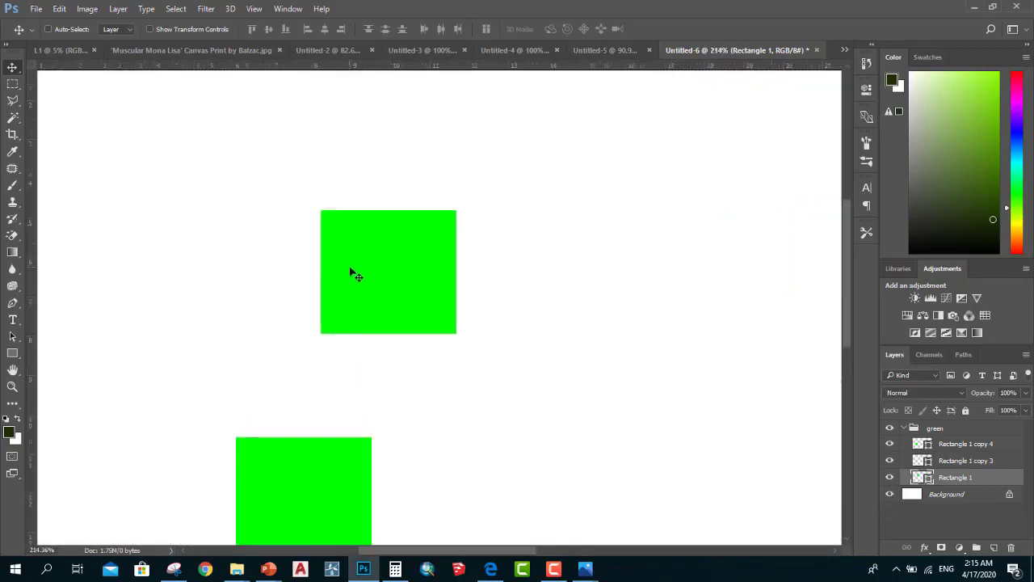
right_click(383, 254)
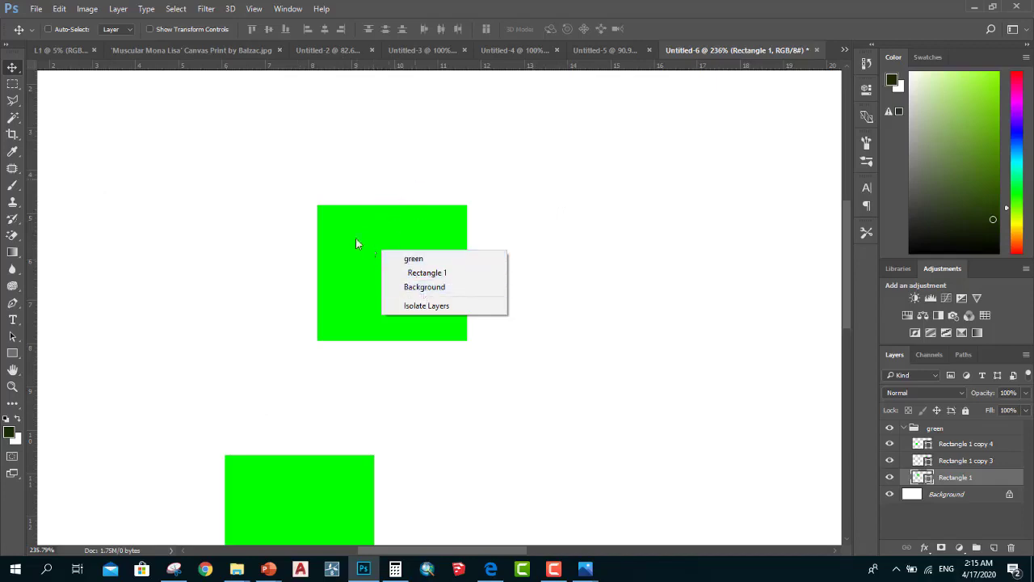
click(525, 221)
Select Rectangle 1 copy 4 from the lower rectangle's layer picker
scroll(439, 256, down, 3)
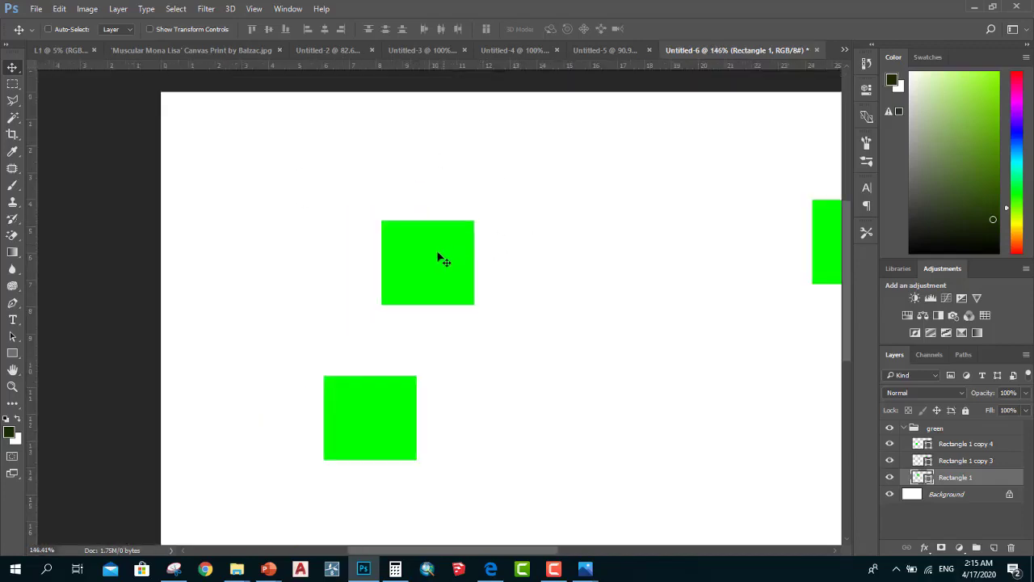
scroll(434, 327, up, 2)
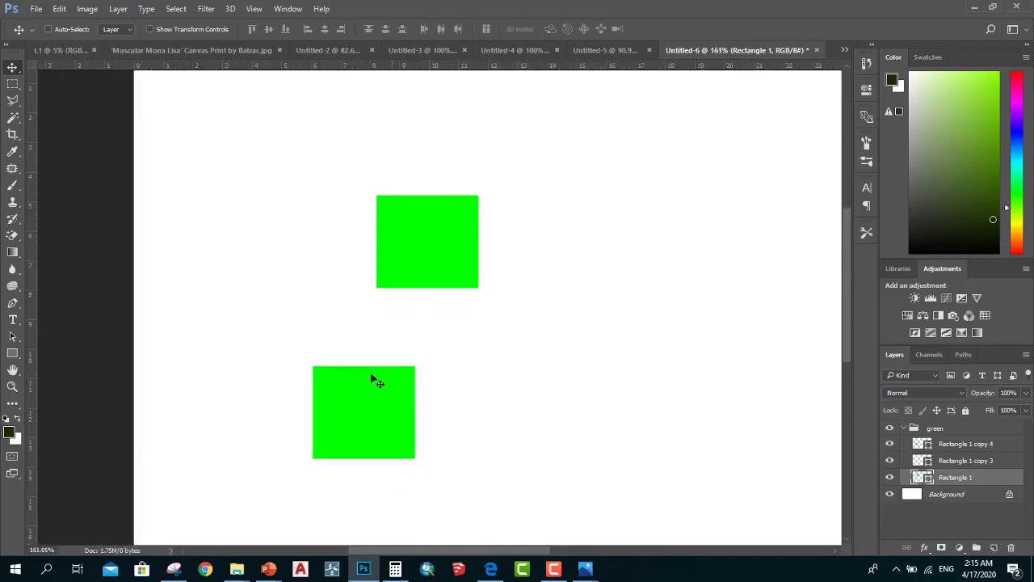
right_click(366, 409)
click(404, 419)
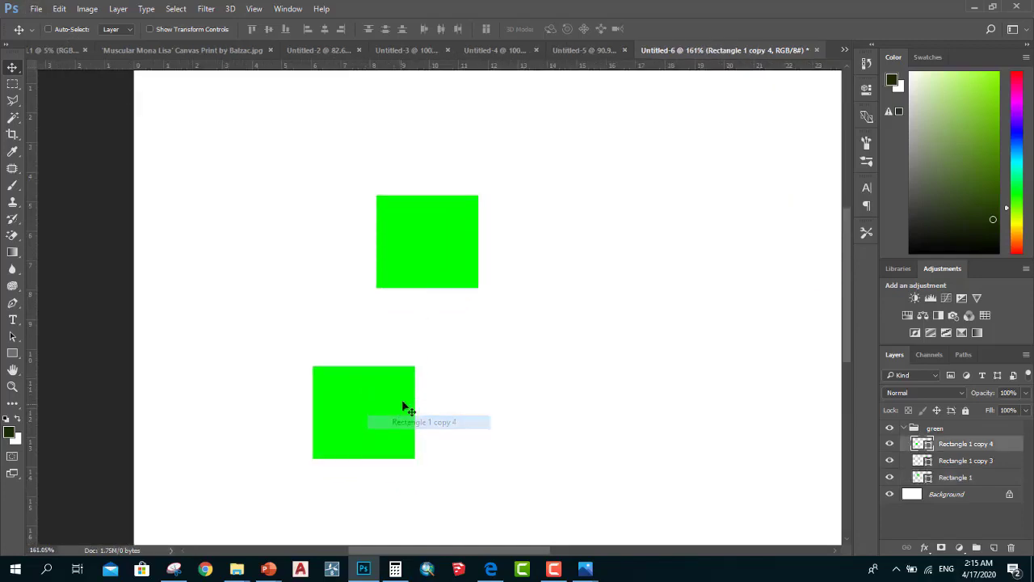
Scale the lower rectangle to about 34% and move its layer below Rectangle 1 copy 3
key(ctrl+t)
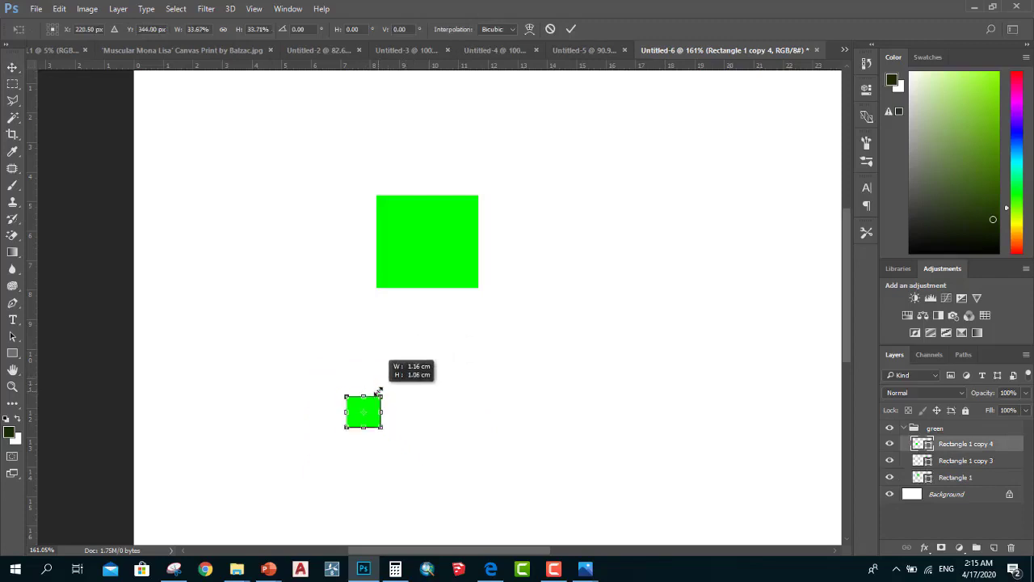
mouse_move(415, 364)
mouse_down()
mouse_move(382, 396)
mouse_move(441, 240)
mouse_up()
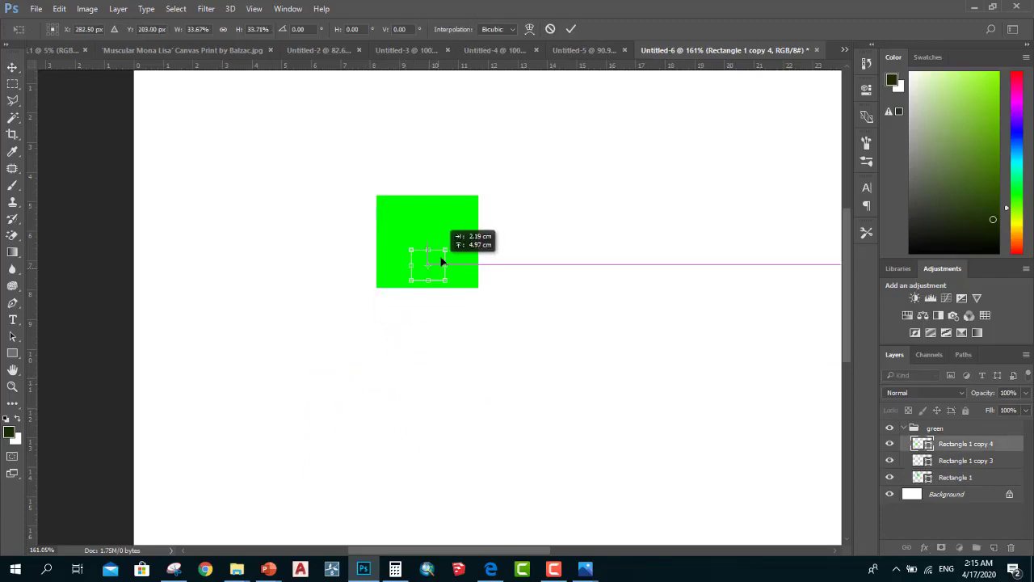
click(571, 29)
drag(981, 451, 979, 468)
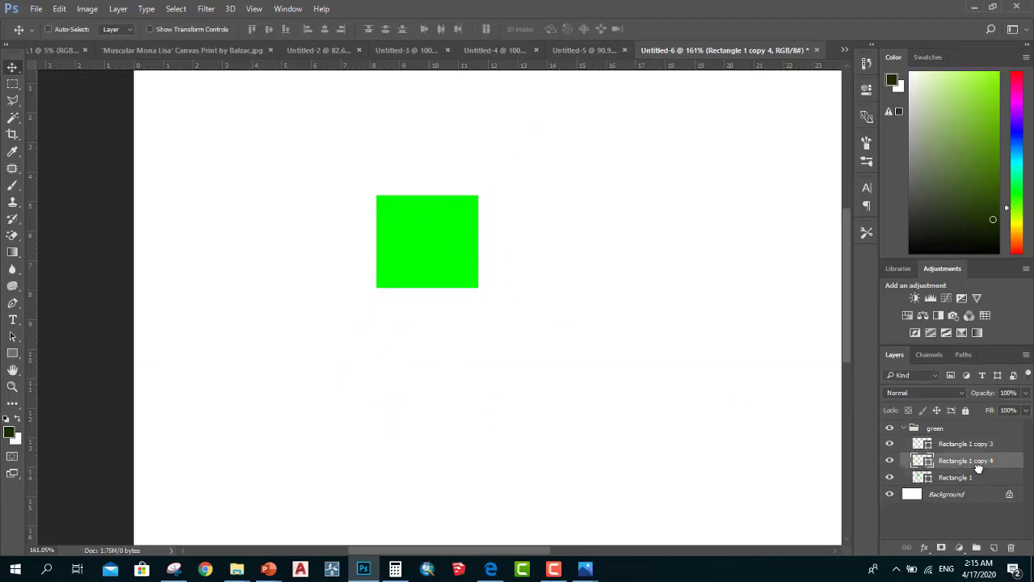
Place the large Rectangle 1 below the small square, then reselect Rectangle 1 copy 4
right_click(449, 235)
click(506, 262)
mouse_move(461, 219)
mouse_down()
mouse_move(452, 348)
mouse_move(464, 318)
mouse_up()
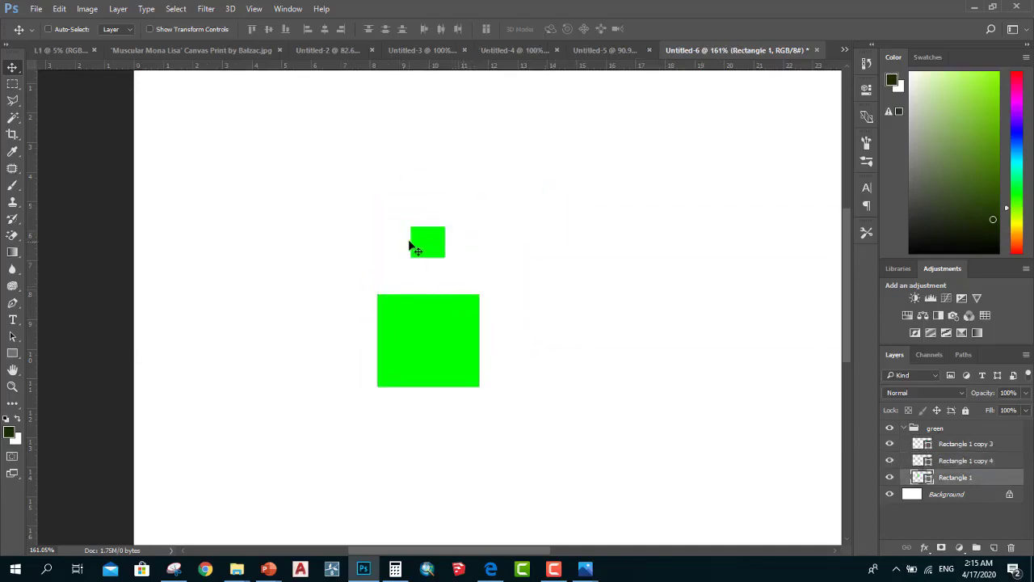
scroll(433, 238, up, 2)
scroll(440, 251, up, 2)
right_click(441, 251)
click(452, 273)
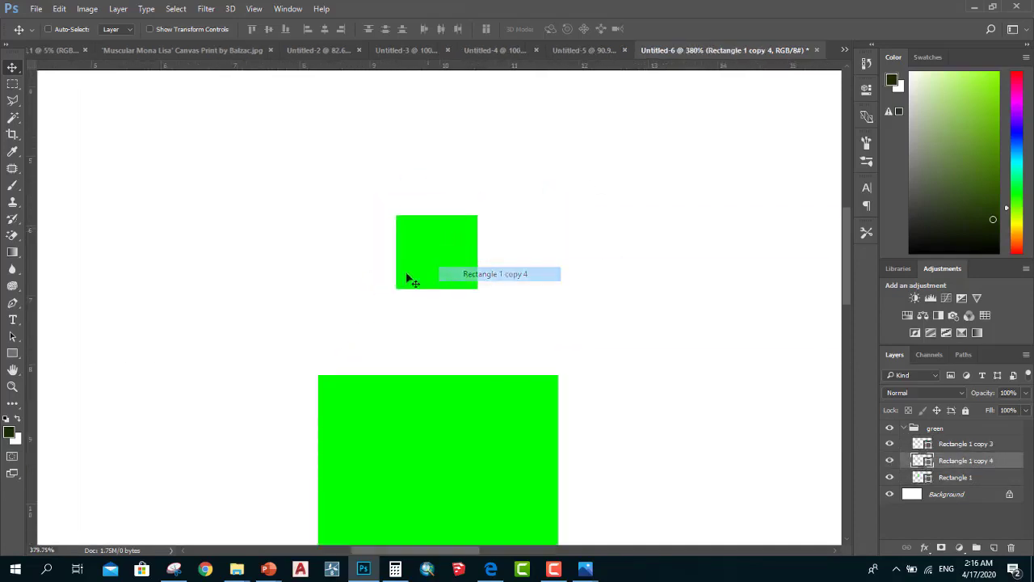
Set the small square's fill colour to red via the Rectangle tool options
click(13, 353)
click(119, 30)
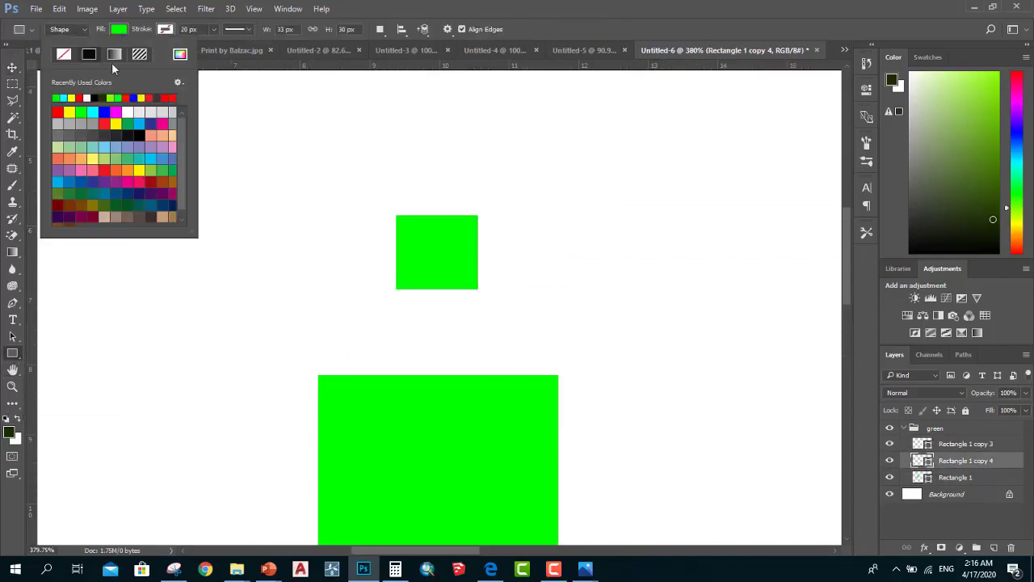
click(104, 123)
click(13, 66)
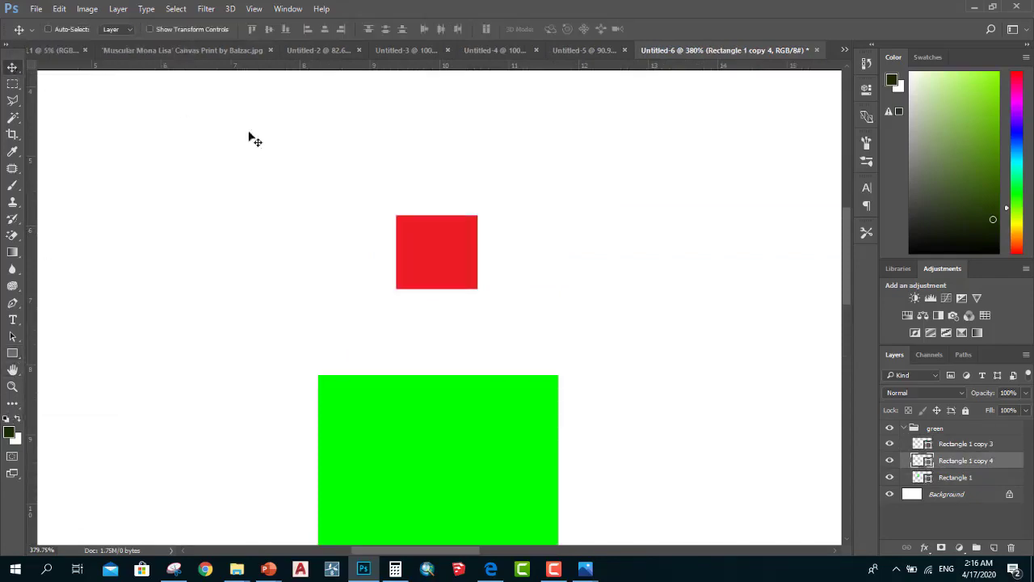
Move the green rectangle onto the red square, stack it above copy 4, at 77% opacity
scroll(490, 311, down, 3)
scroll(479, 347, up, 1)
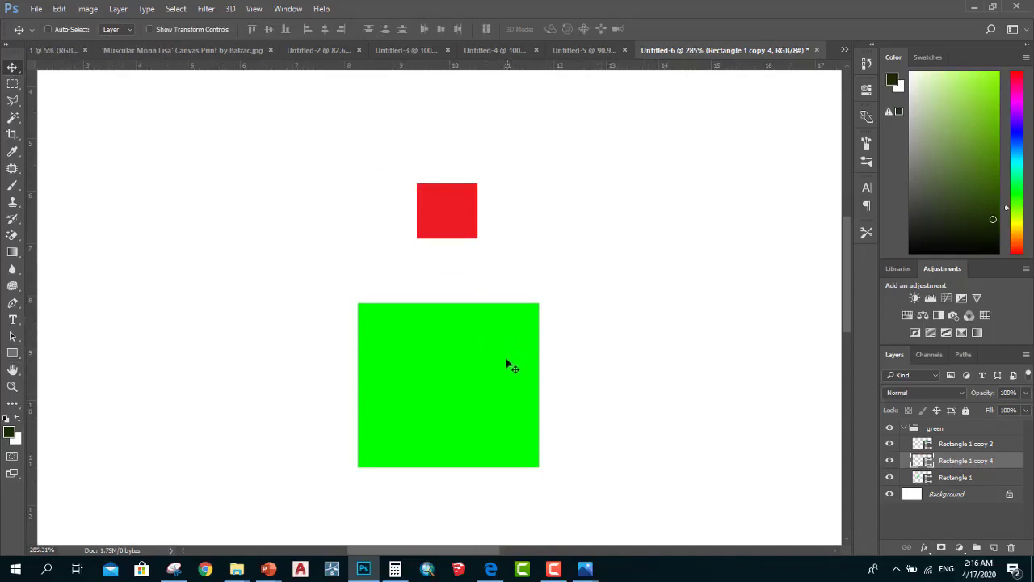
scroll(452, 362, down, 2)
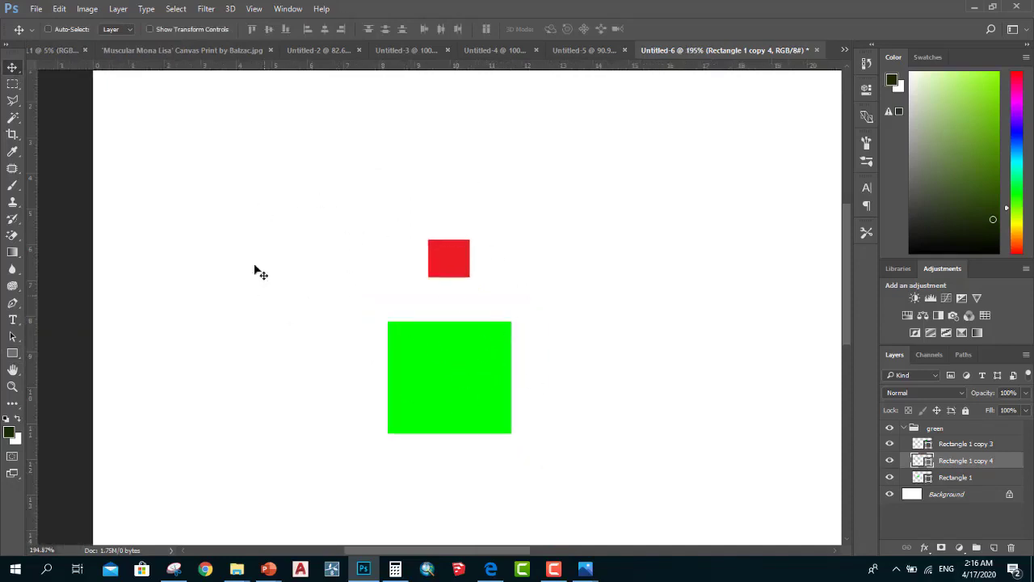
scroll(446, 380, up, 1)
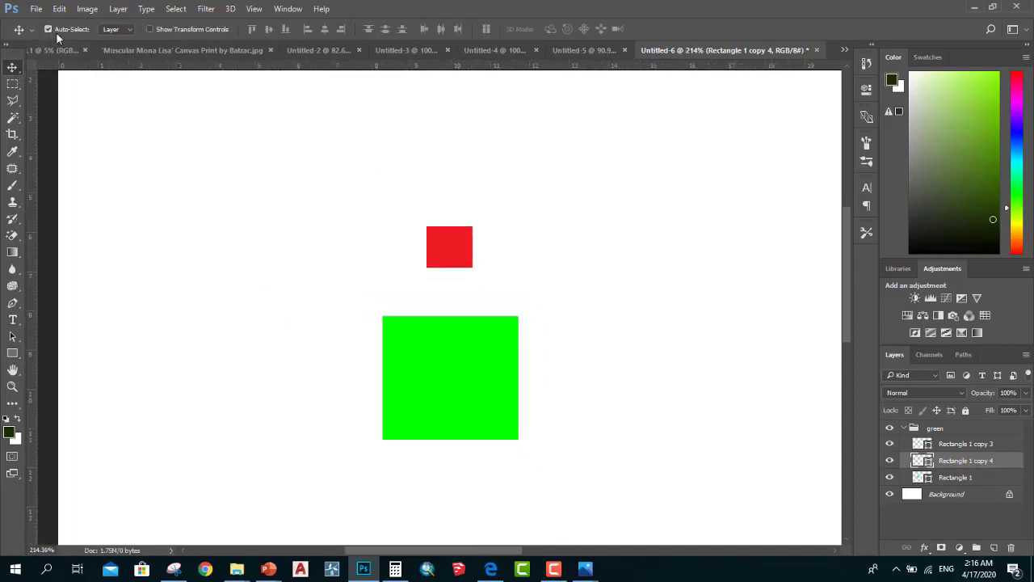
drag(444, 379, 442, 260)
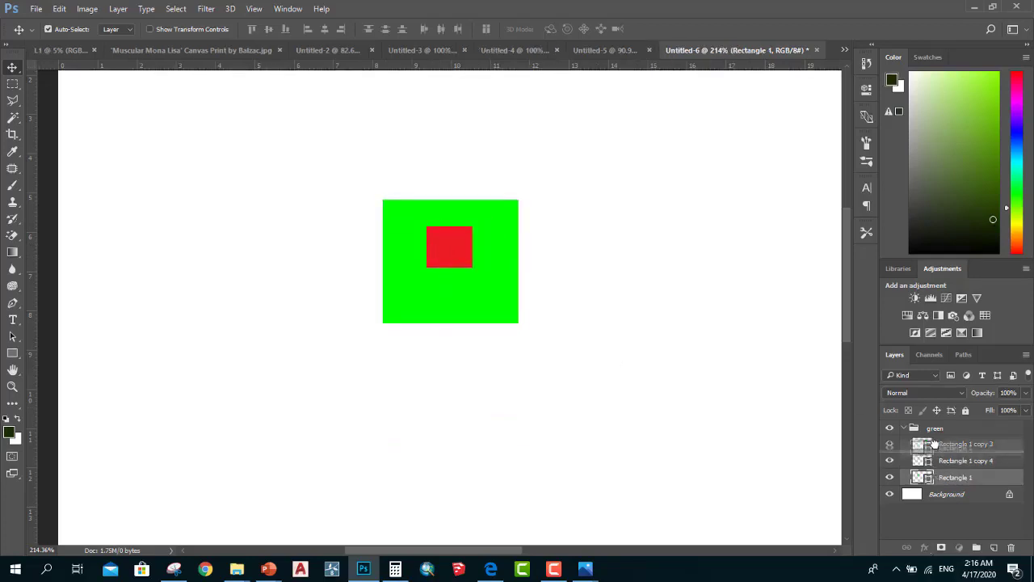
drag(935, 479, 934, 446)
scroll(468, 240, up, 2)
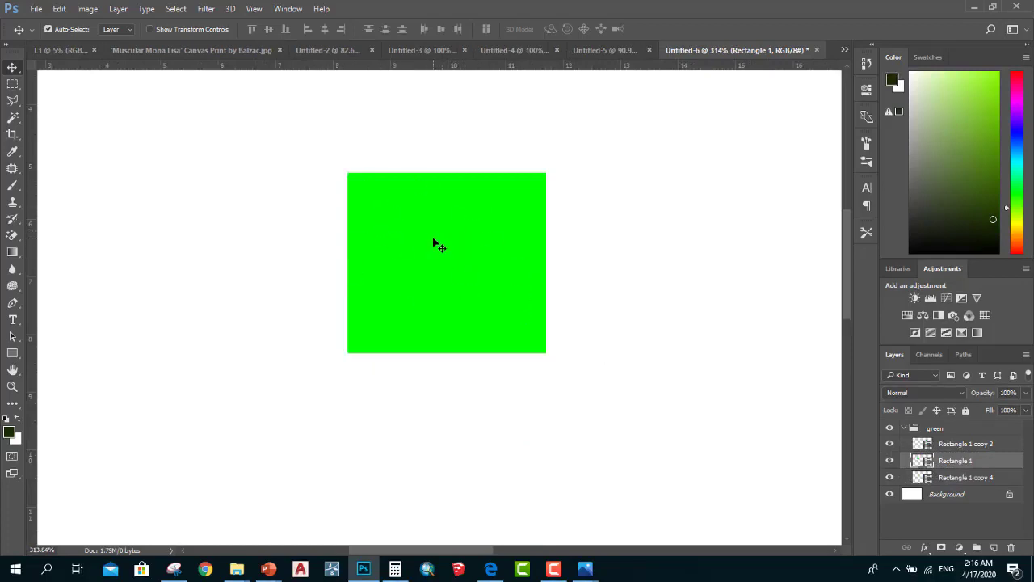
drag(989, 397, 969, 404)
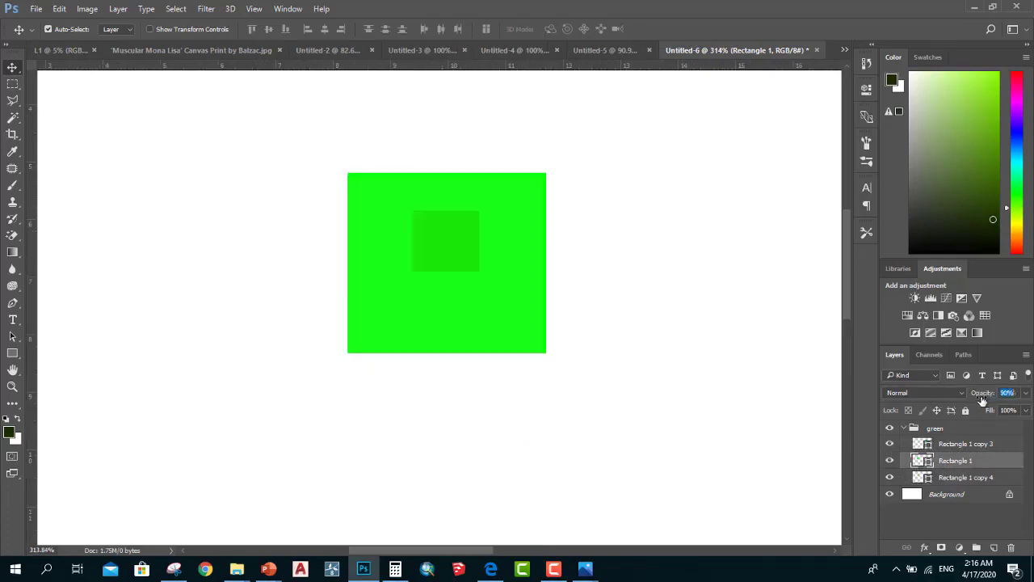
Try shifting the green rectangle and red square left and right, then undo those moves
scroll(436, 274, down, 1)
scroll(433, 272, up, 1)
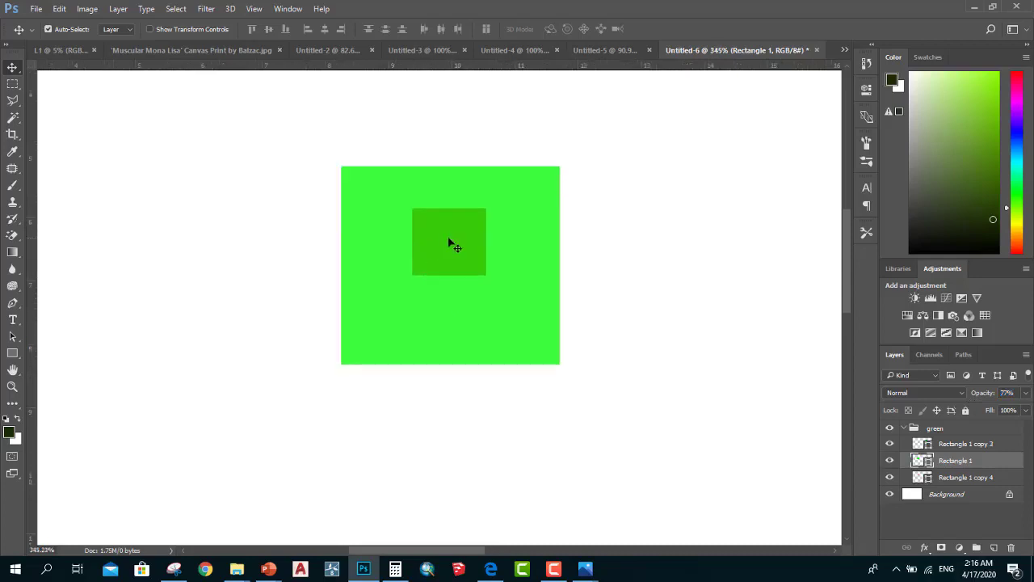
drag(453, 240, 428, 257)
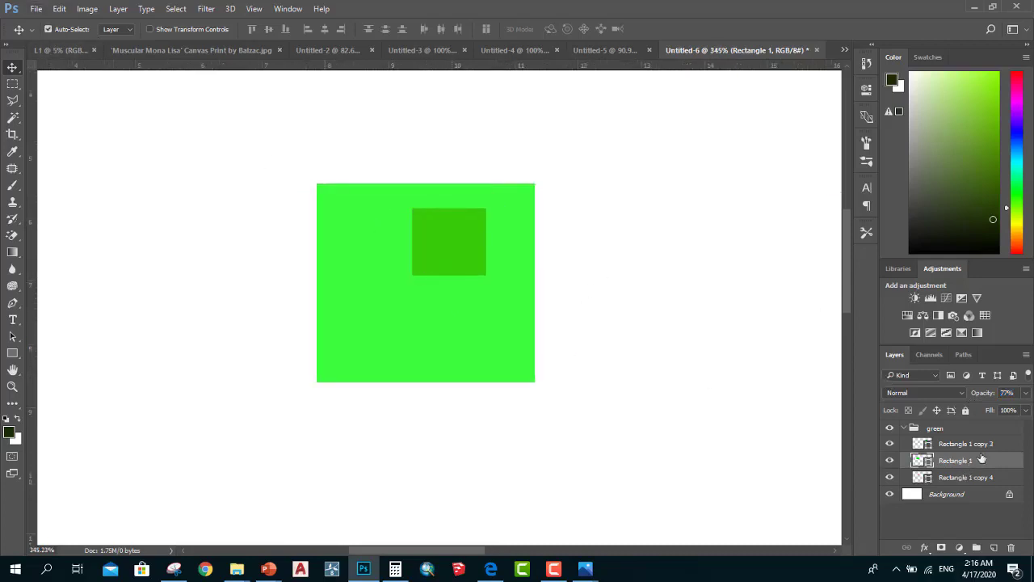
click(962, 477)
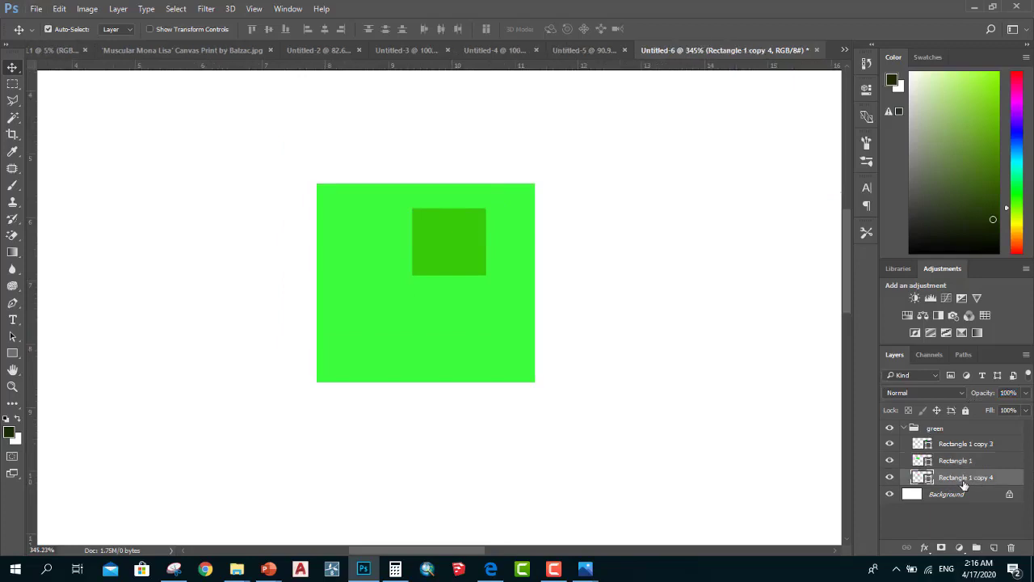
drag(462, 258, 462, 234)
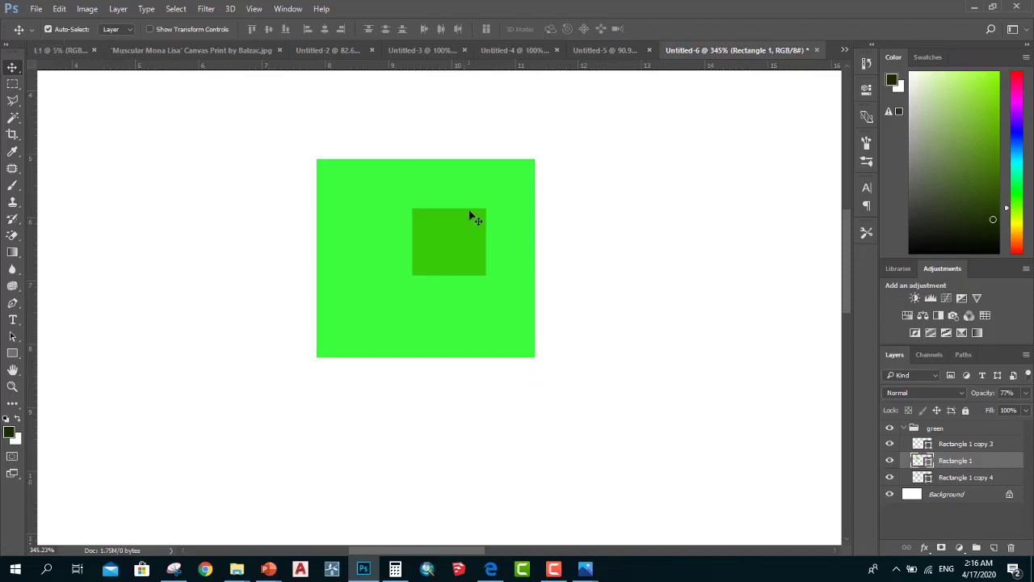
drag(471, 215, 205, 215)
drag(454, 248, 689, 247)
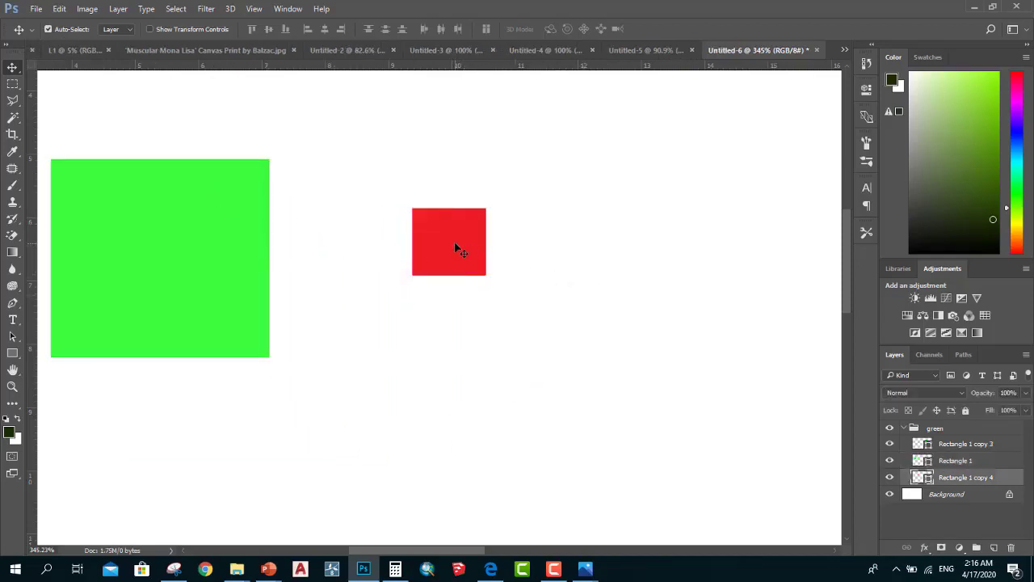
drag(247, 230, 546, 248)
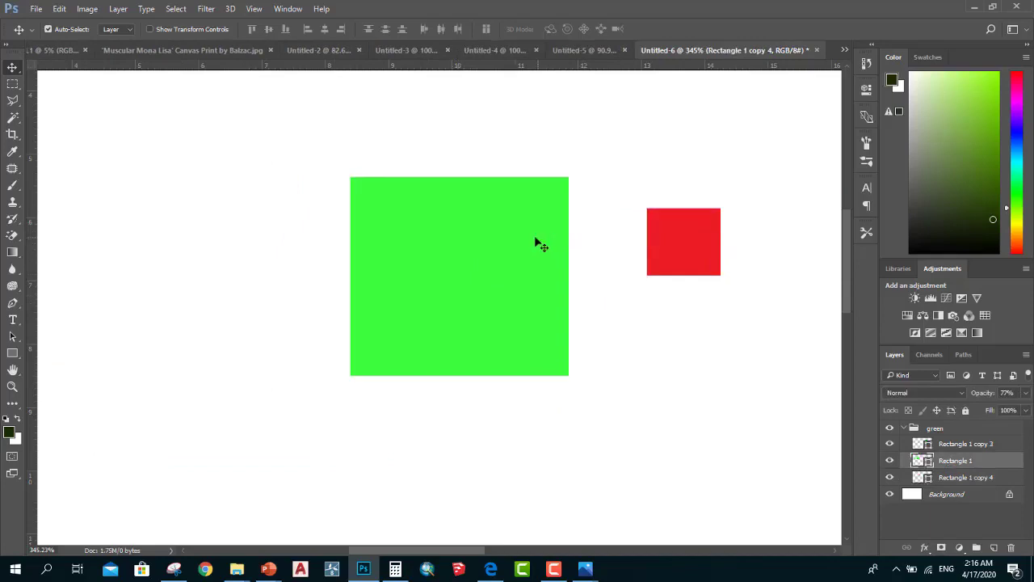
key(7)
key(7)
key(ctrl+z)
key(ctrl+z)
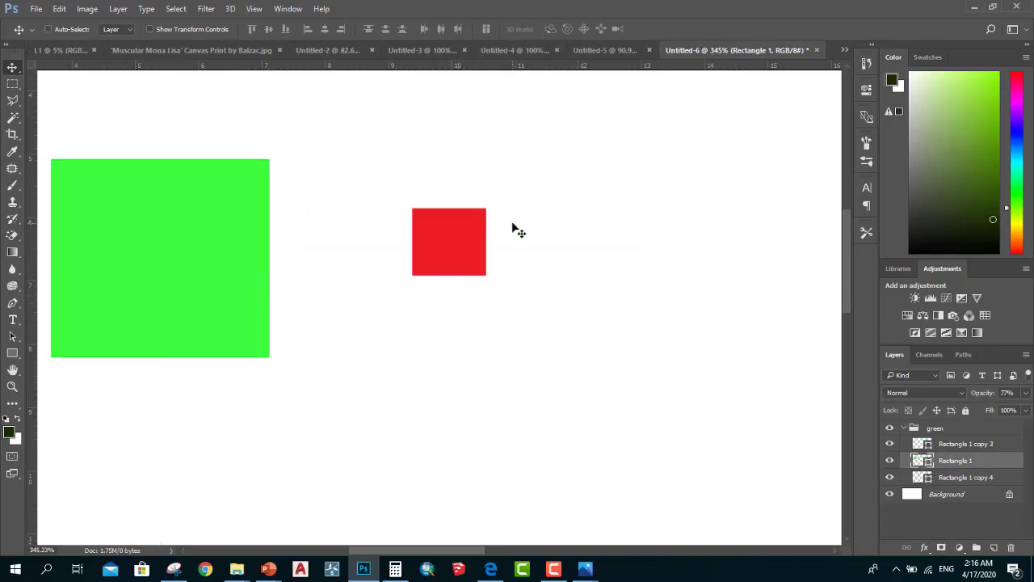
key(ctrl+z)
scroll(389, 281, down, 1)
scroll(386, 280, down, 1)
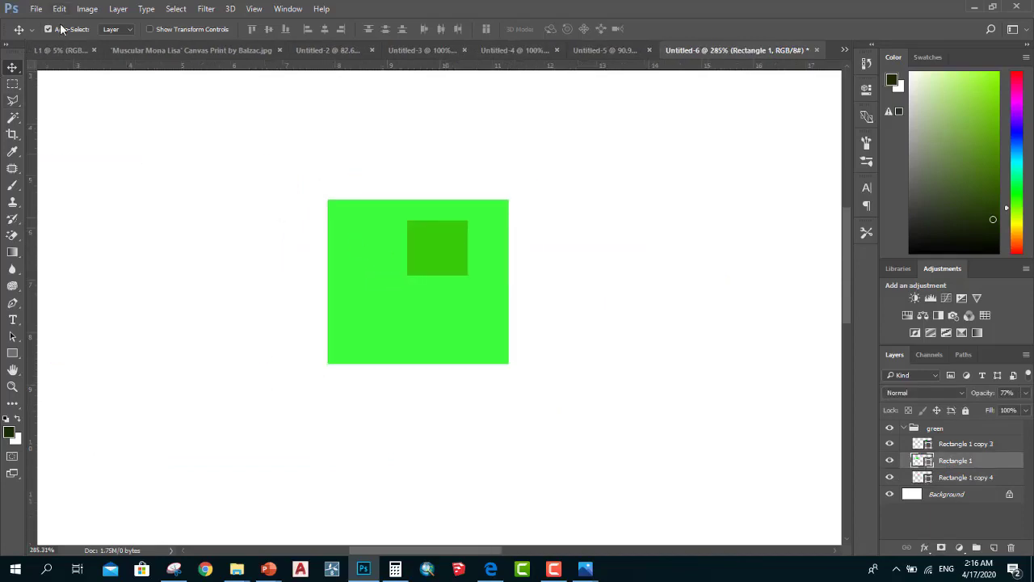
right_click(433, 247)
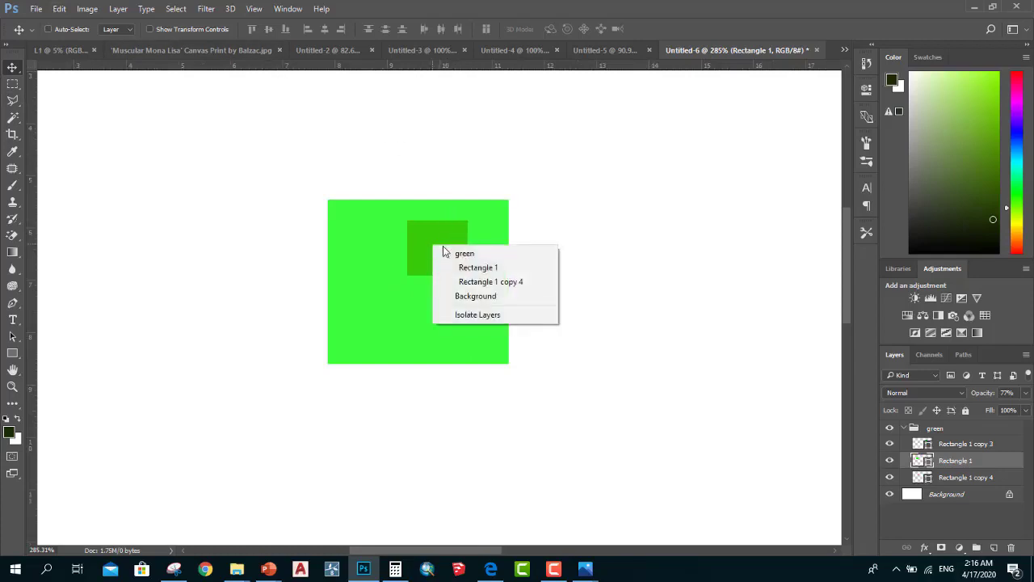
click(514, 286)
drag(513, 290, 694, 311)
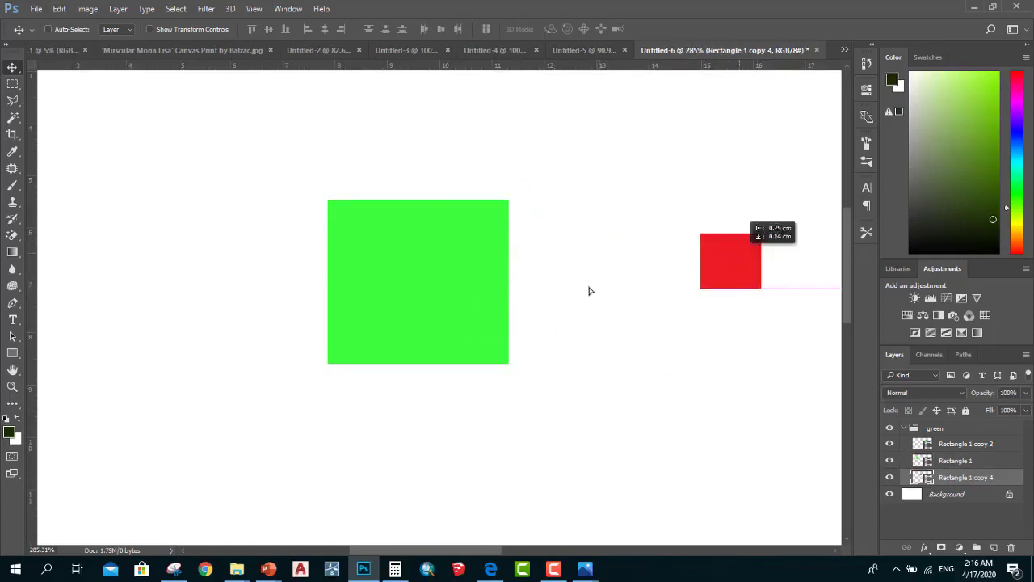
mouse_move(693, 310)
mouse_down()
mouse_move(473, 284)
mouse_move(440, 264)
mouse_up()
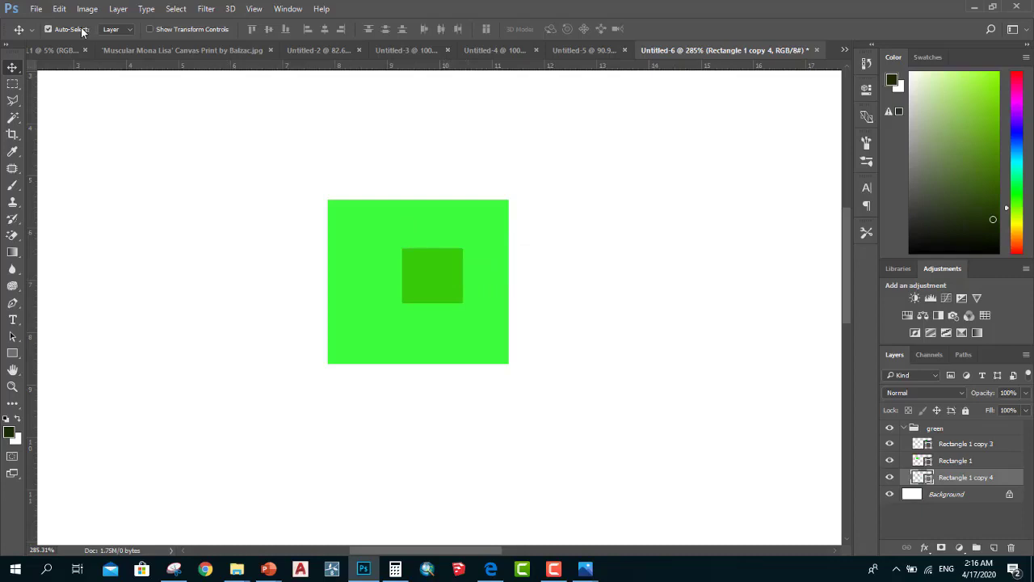
drag(465, 237, 307, 201)
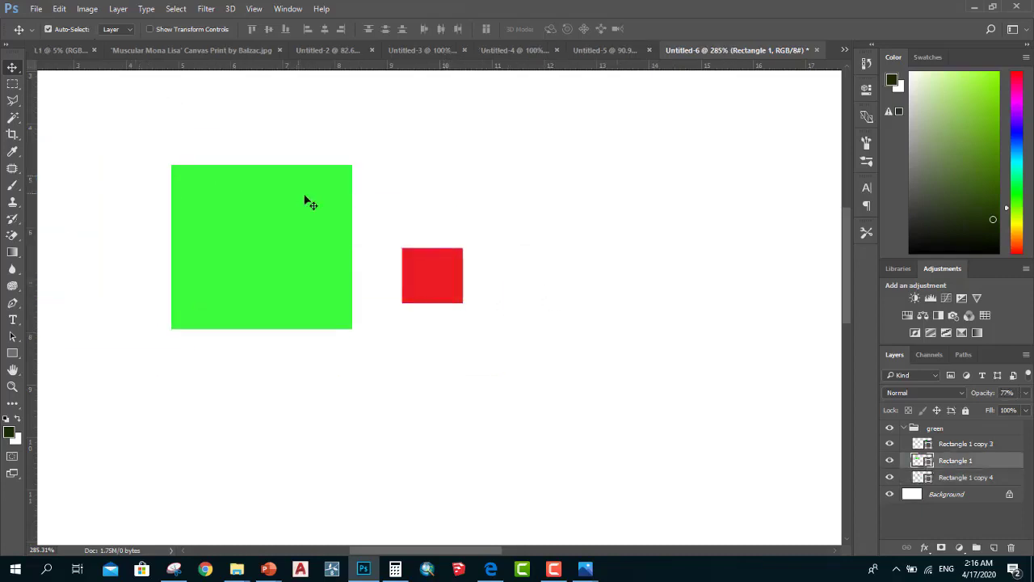
key(ctrl+minus)
key(ctrl+minus)
key(ctrl+plus)
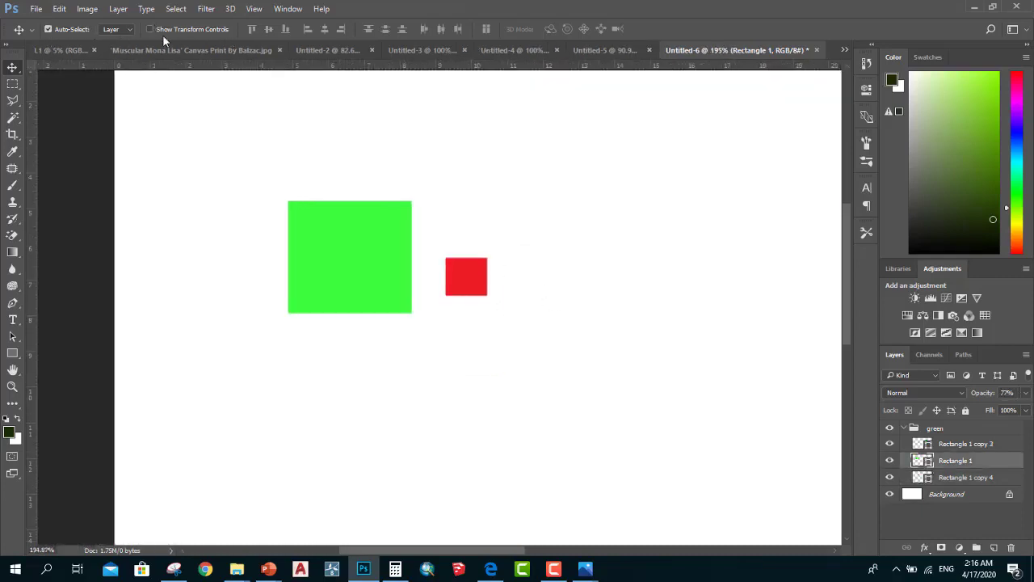
Enlarge the green square to about 5.33 cm wide using transform controls and apply it
click(150, 29)
click(169, 32)
mouse_move(412, 201)
mouse_down()
mouse_move(482, 154)
mouse_move(411, 203)
mouse_move(501, 108)
mouse_move(405, 205)
mouse_move(416, 148)
mouse_move(449, 138)
mouse_move(406, 163)
mouse_move(487, 162)
mouse_move(429, 203)
mouse_move(492, 161)
mouse_move(445, 208)
mouse_move(478, 169)
mouse_move(464, 189)
mouse_move(465, 179)
mouse_up()
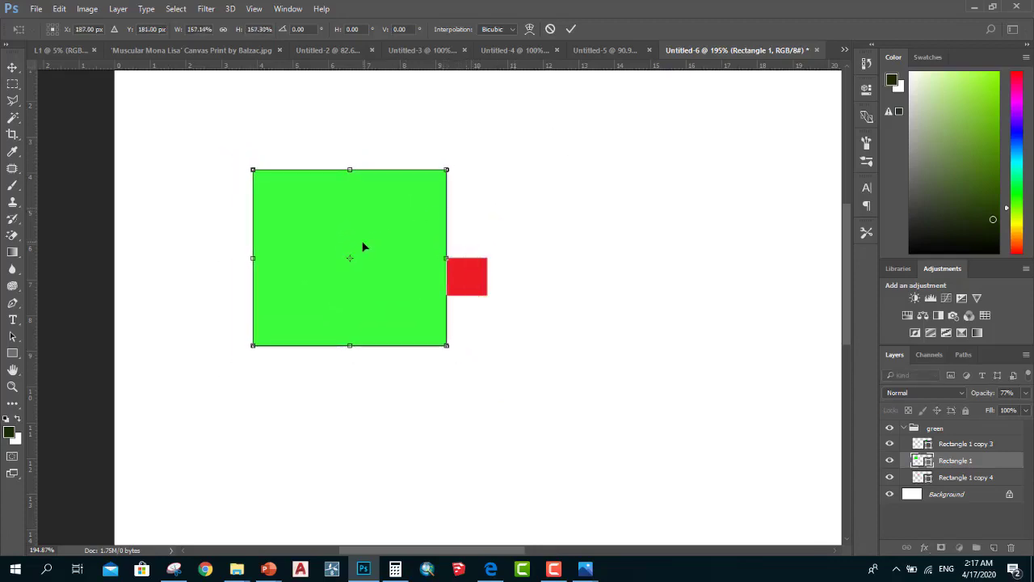
drag(351, 263, 420, 201)
mouse_move(455, 165)
mouse_down()
mouse_move(496, 134)
mouse_move(443, 169)
mouse_up()
click(571, 29)
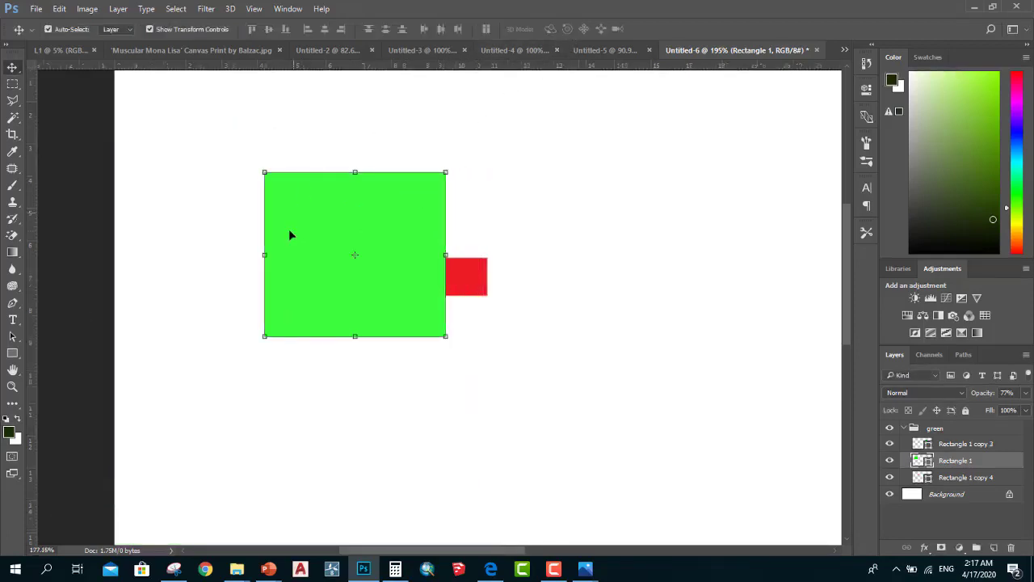
scroll(369, 231, up, 2)
scroll(364, 254, up, 2)
scroll(377, 259, down, 3)
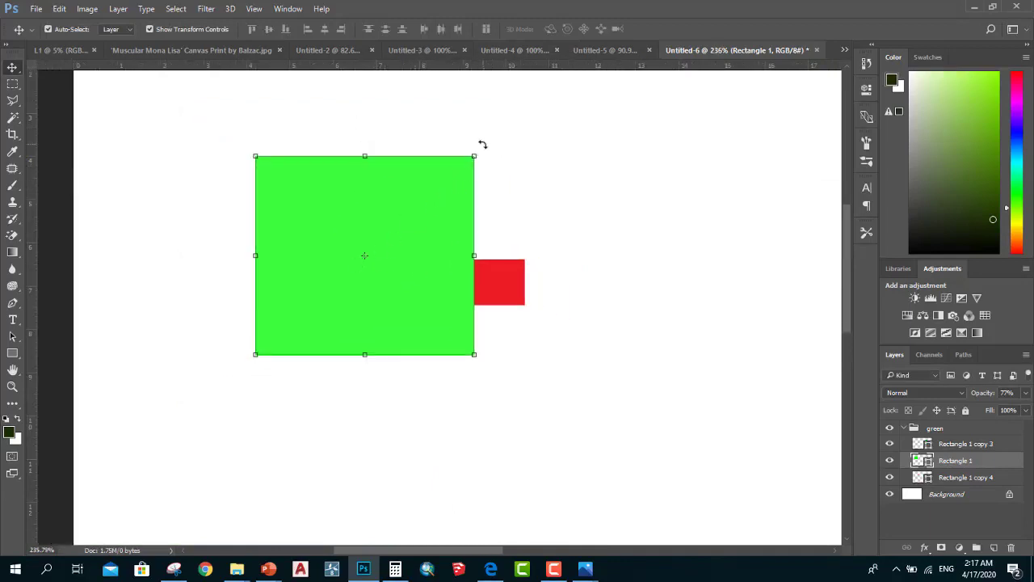
Rotate the green square around its bottom-left corner to about 1° tilt and apply
mouse_move(483, 144)
mouse_down()
mouse_move(540, 246)
mouse_move(284, 127)
mouse_move(234, 202)
mouse_move(469, 205)
mouse_move(487, 194)
mouse_move(476, 180)
mouse_up()
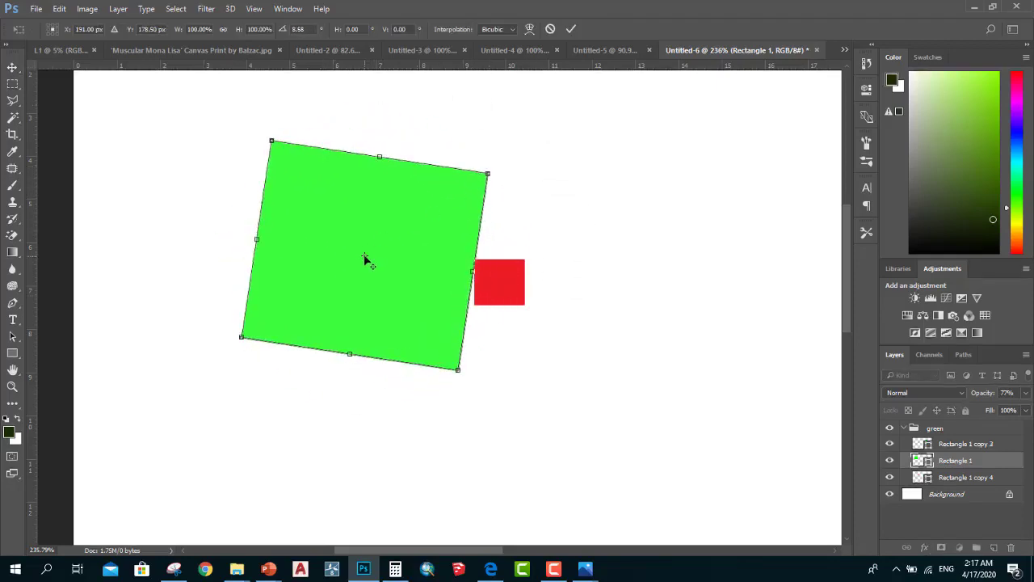
drag(364, 258, 242, 337)
mouse_move(521, 136)
mouse_down()
mouse_move(577, 272)
mouse_move(575, 380)
mouse_move(434, 138)
mouse_move(382, 95)
mouse_move(494, 231)
mouse_move(455, 129)
mouse_move(461, 109)
mouse_up()
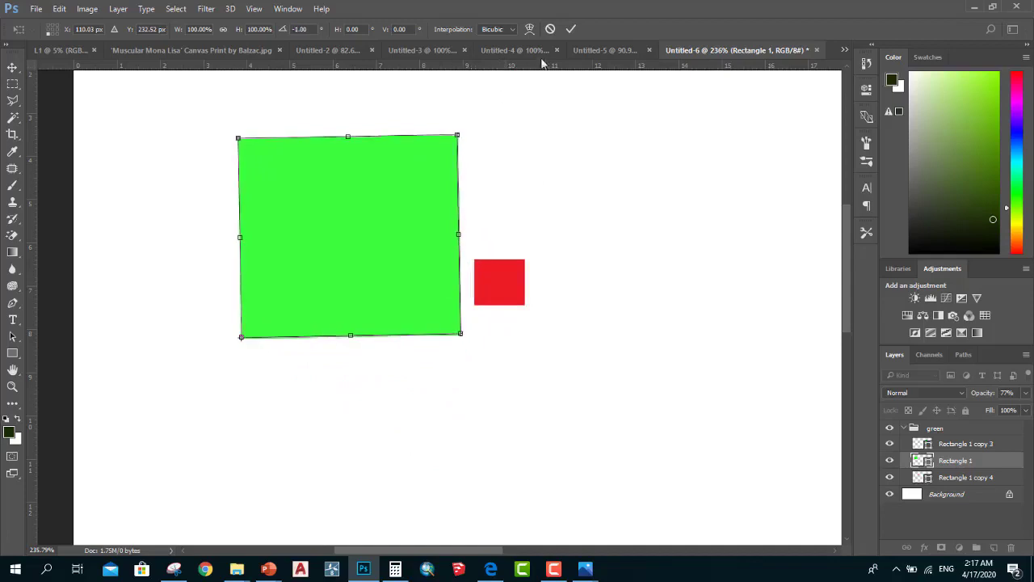
click(570, 28)
scroll(416, 255, down, 3)
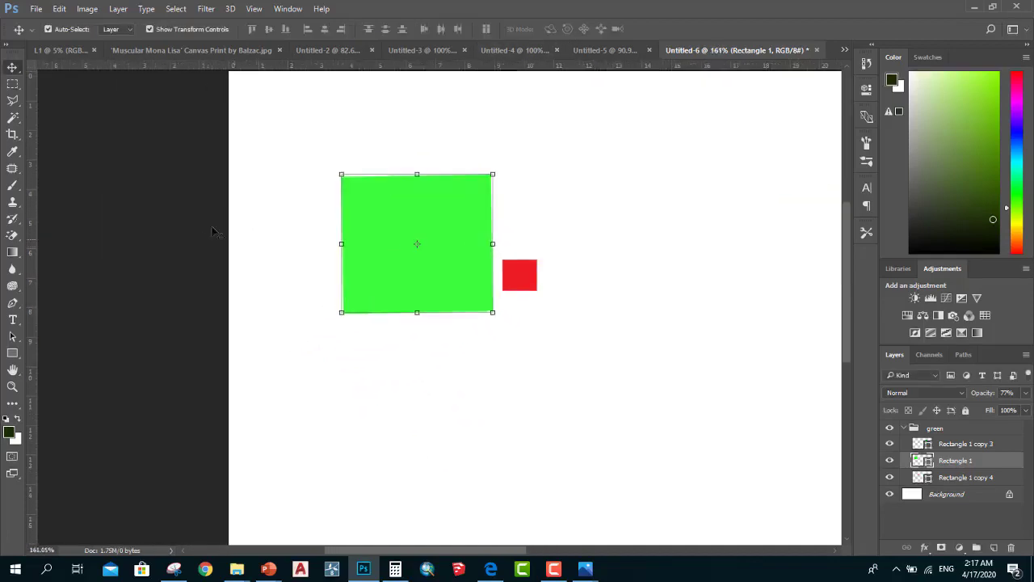
scroll(429, 258, down, 1)
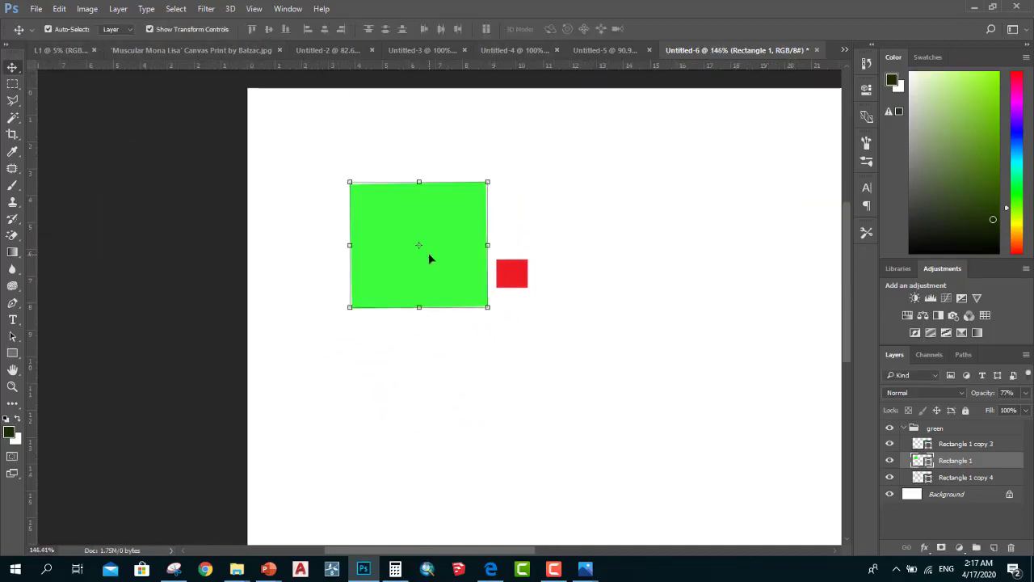
scroll(428, 253, up, 1)
scroll(425, 259, up, 1)
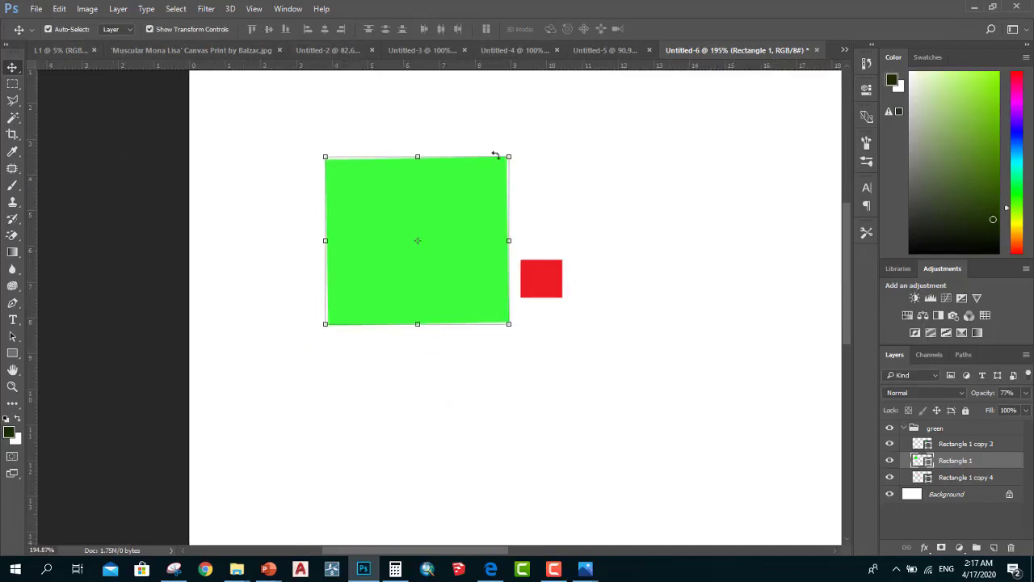
Delete the green Rectangle 1 layer and Alt-drag the red square into copies
scroll(409, 237, down, 1)
scroll(461, 245, up, 1)
key(Delete)
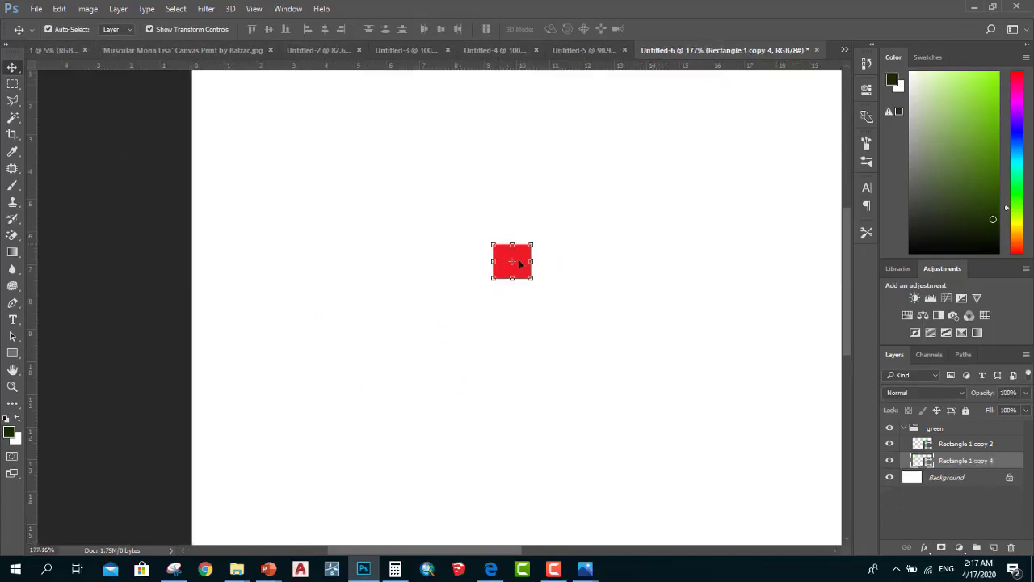
scroll(519, 263, up, 1)
mouse_move(524, 262)
mouse_down()
mouse_move(789, 256)
mouse_move(330, 260)
mouse_move(319, 148)
mouse_up()
Stretch the left red copy taller and another red square wider with Free Transform
key(ctrl+t)
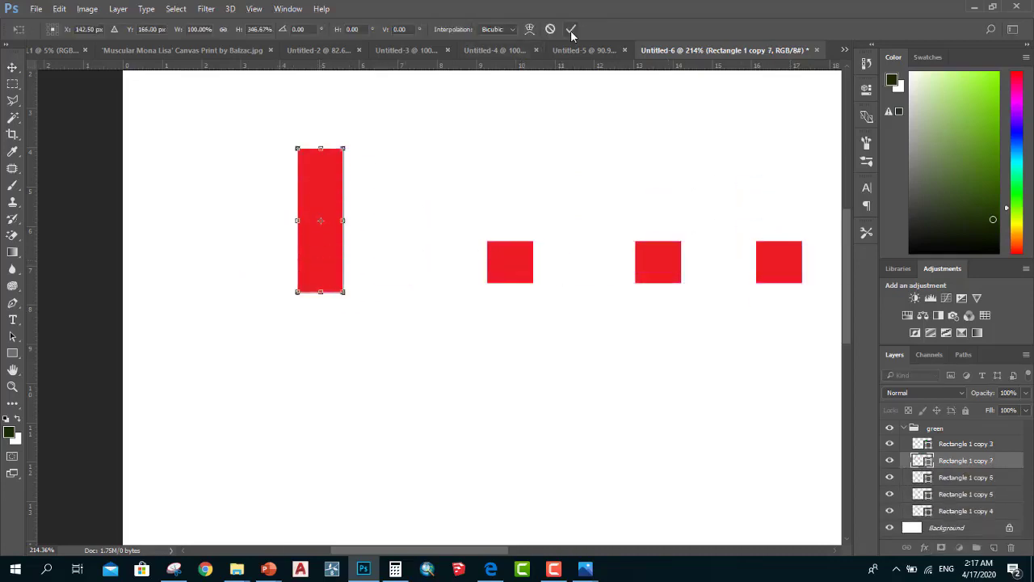
click(570, 29)
click(525, 267)
key(ctrl+t)
drag(533, 262, 595, 261)
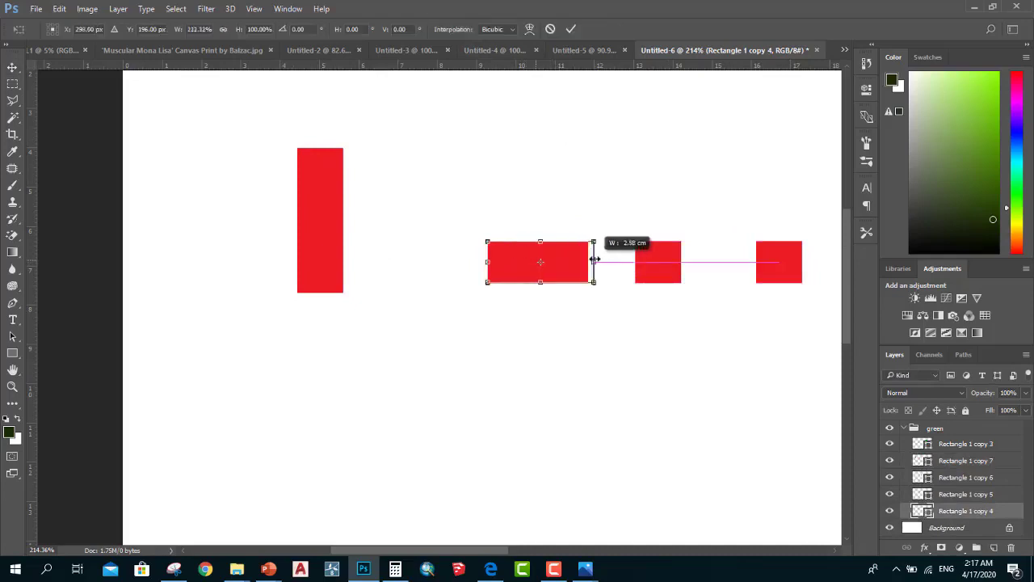
click(570, 29)
Stretch a third red square taller, then move the tall bar lower and the wide bar up
click(658, 250)
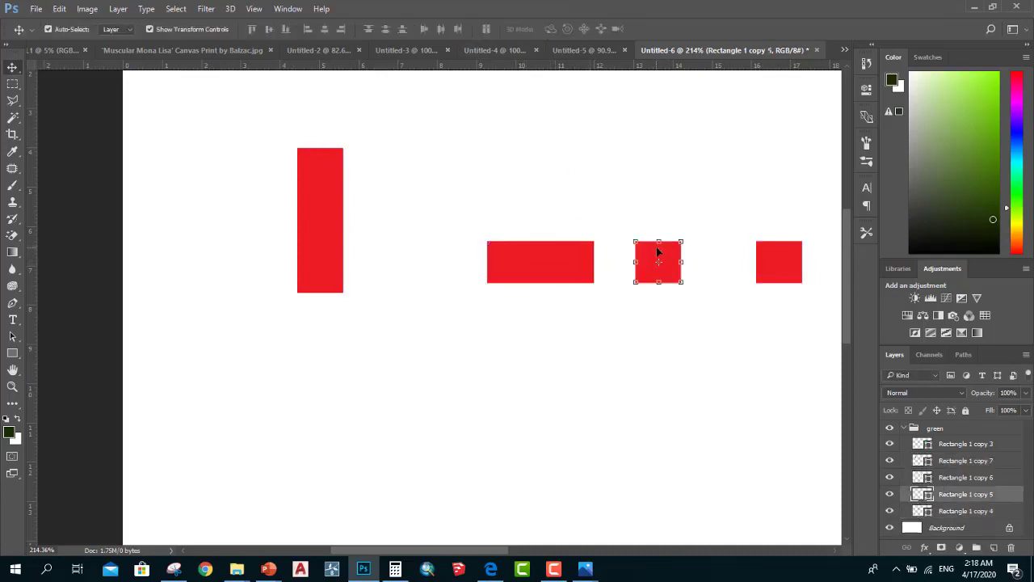
key(ctrl+t)
drag(657, 241, 657, 211)
click(570, 29)
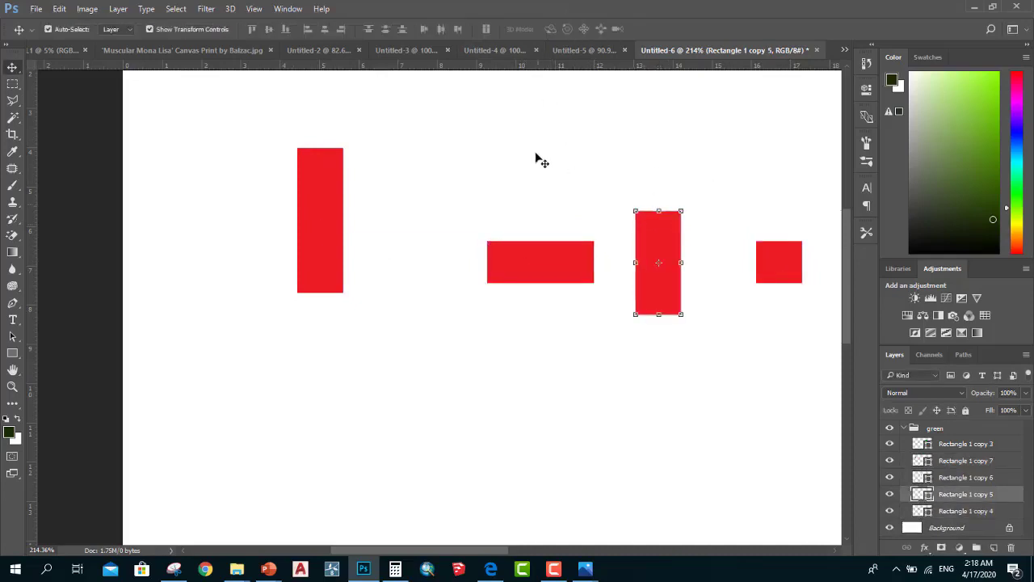
scroll(535, 243, down, 3)
scroll(533, 284, down, 2)
drag(608, 248, 596, 360)
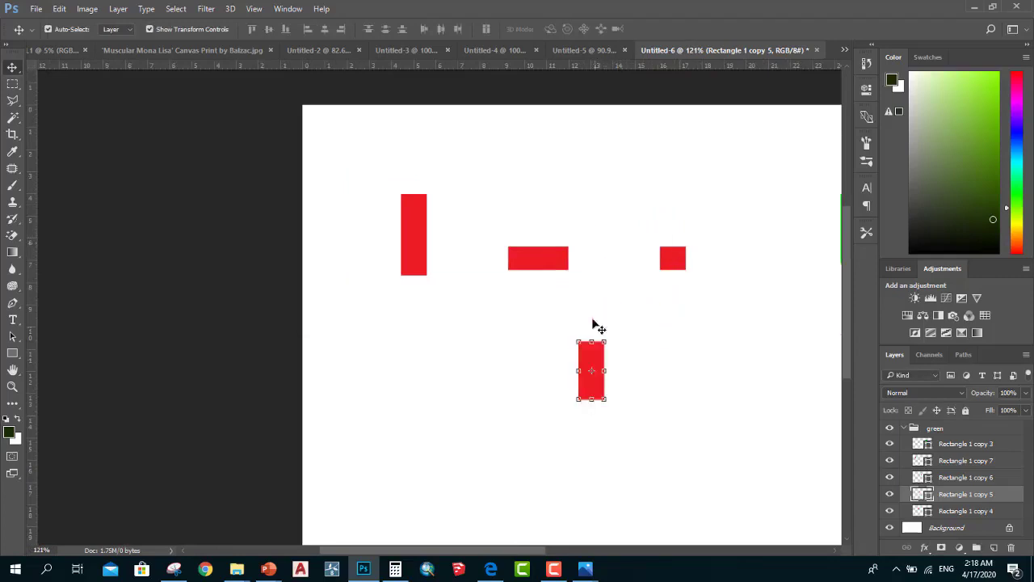
drag(551, 253, 546, 160)
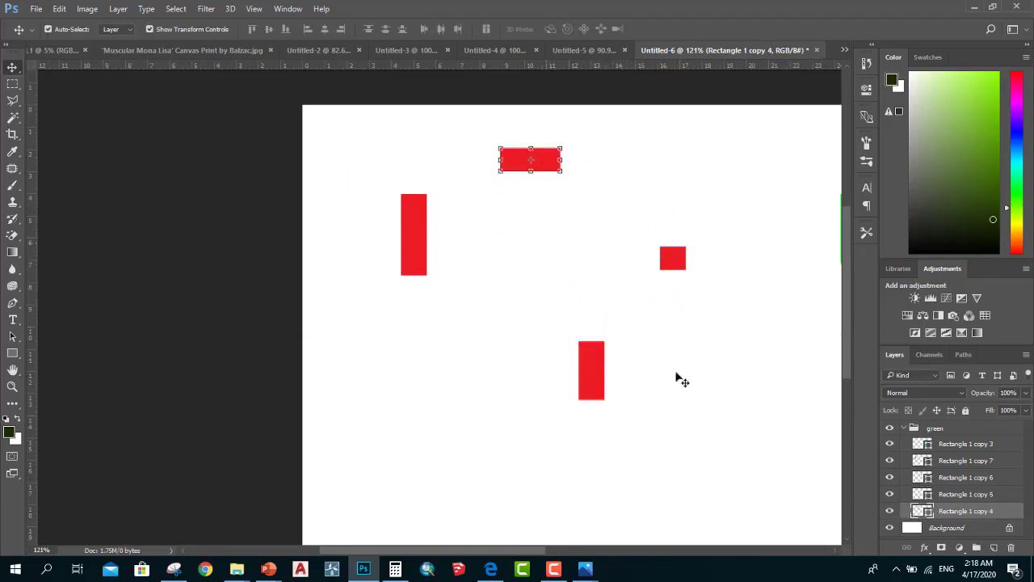
Delete the leftover green square's layer from the group
shift+click(938, 448)
scroll(713, 357, down, 3)
scroll(536, 263, up, 2)
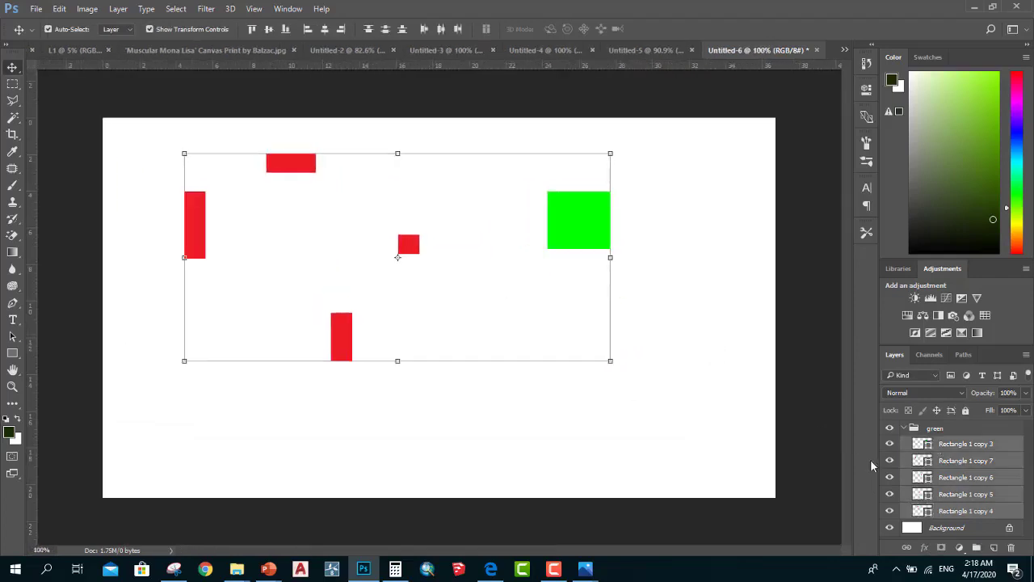
click(999, 448)
key(Delete)
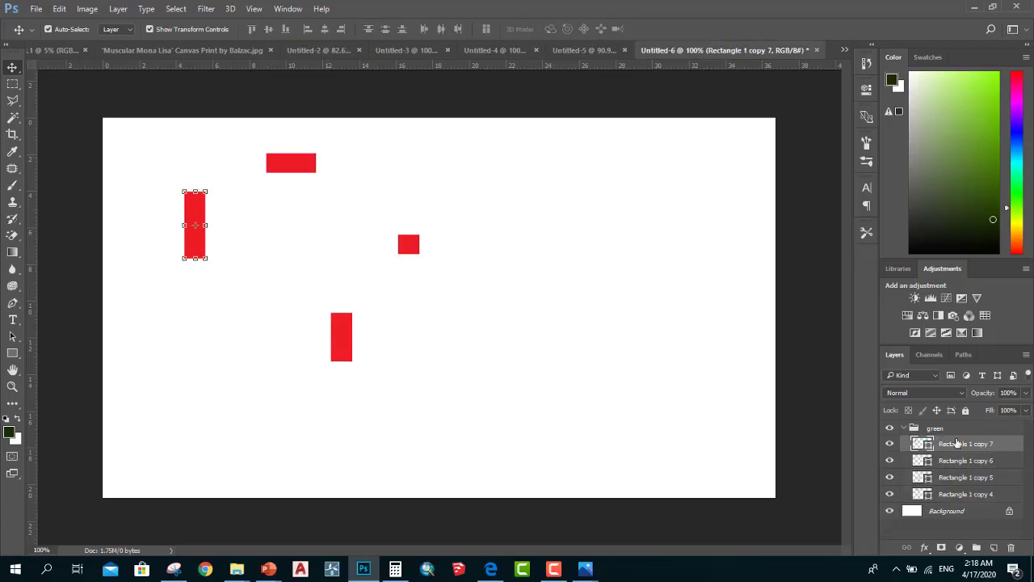
Shift-select the red rectangle layers Rectangle 1 copy 4 through copy 7
shift+click(955, 459)
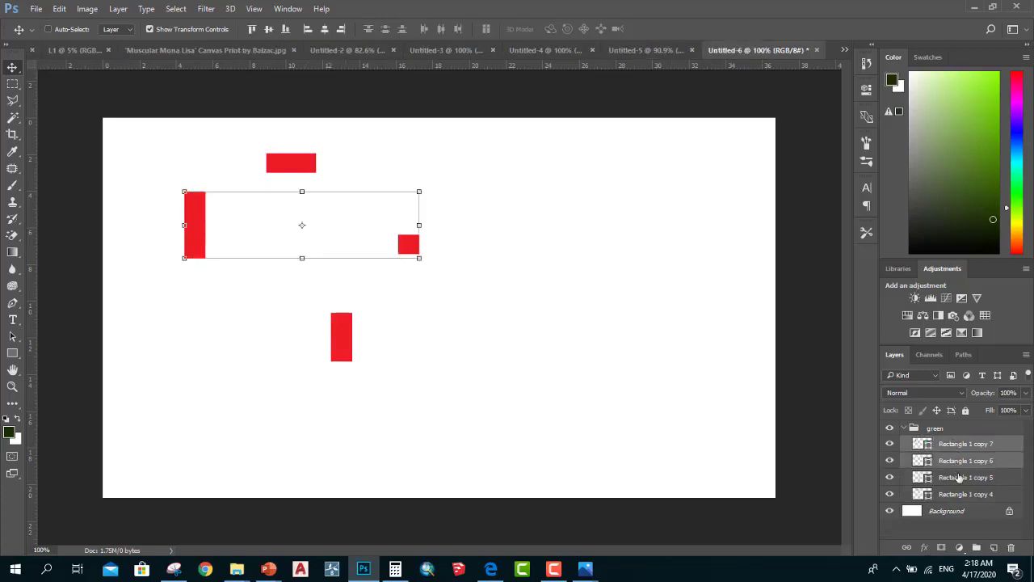
shift+click(960, 478)
shift+click(965, 458)
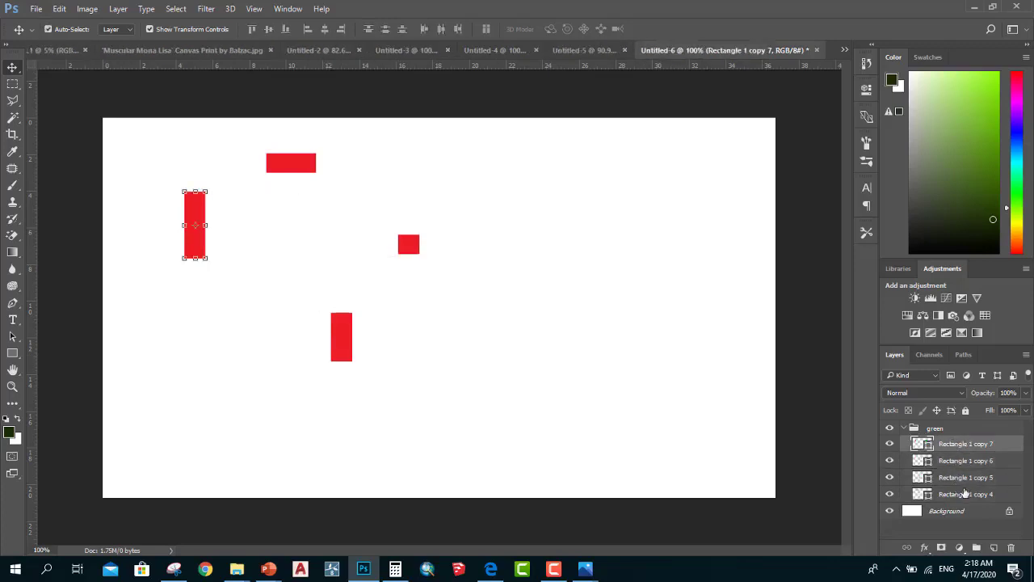
shift+click(964, 494)
scroll(450, 387, down, 2)
scroll(145, 167, up, 3)
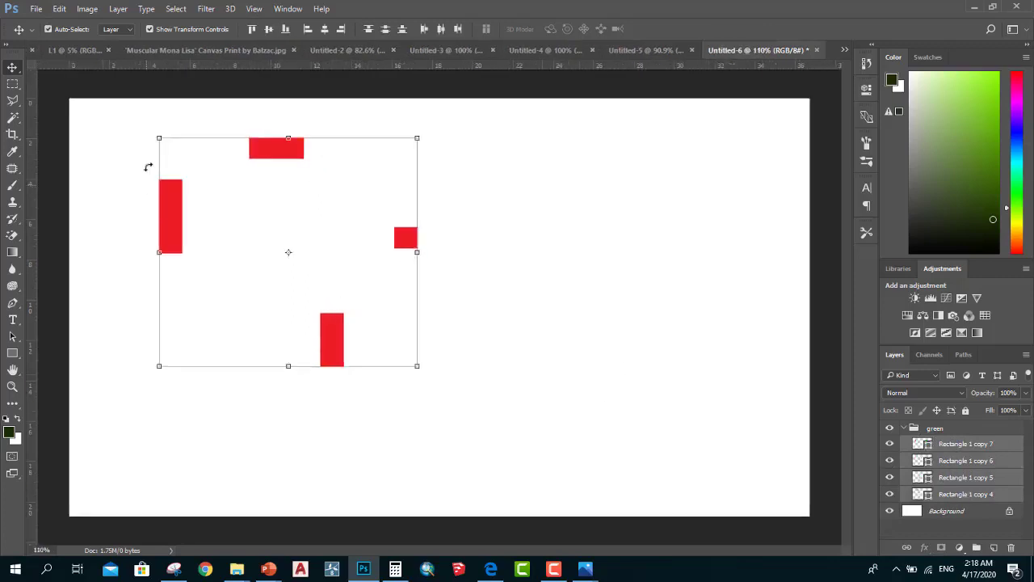
scroll(100, 117, up, 1)
scroll(105, 117, up, 2)
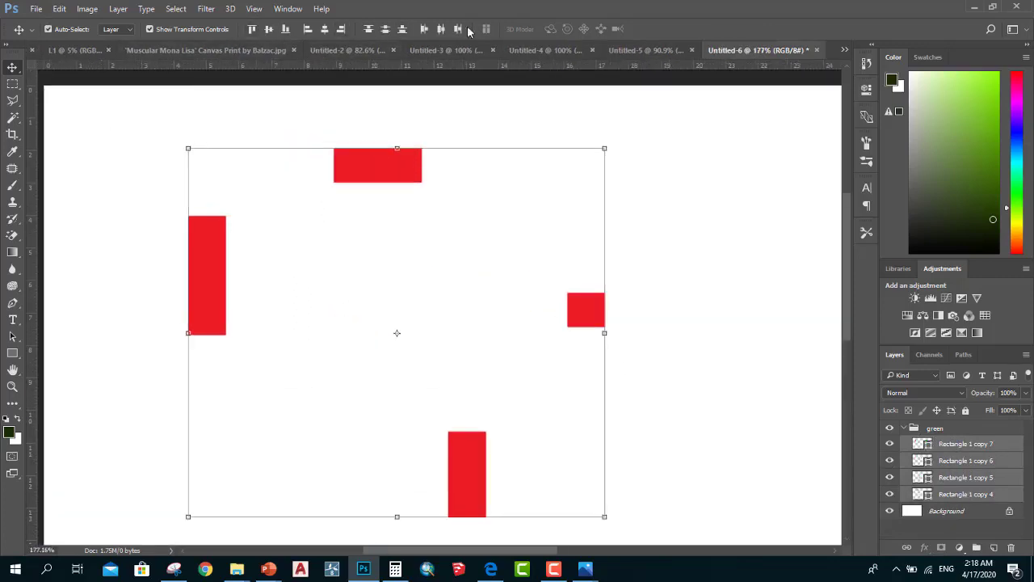
Toggle individual rectangle layers, end with all four selected, and zoom in on the canvas
click(959, 447)
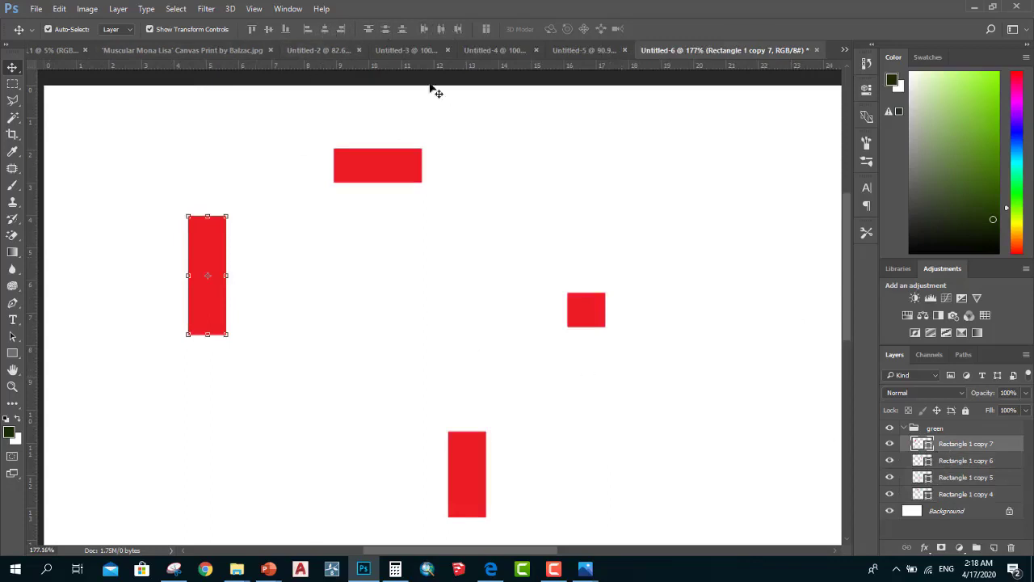
shift+click(953, 497)
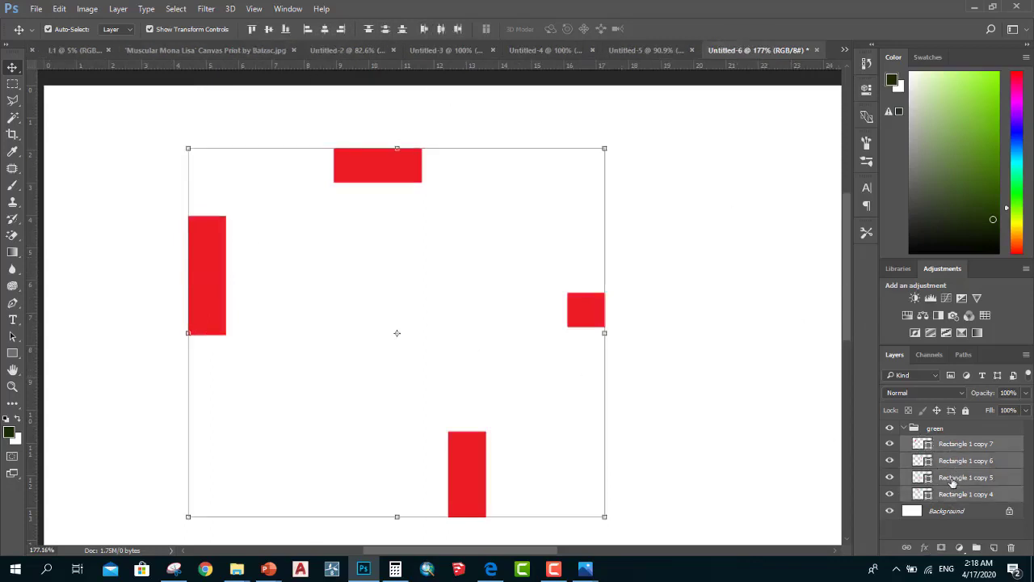
ctrl+click(952, 482)
ctrl+click(953, 477)
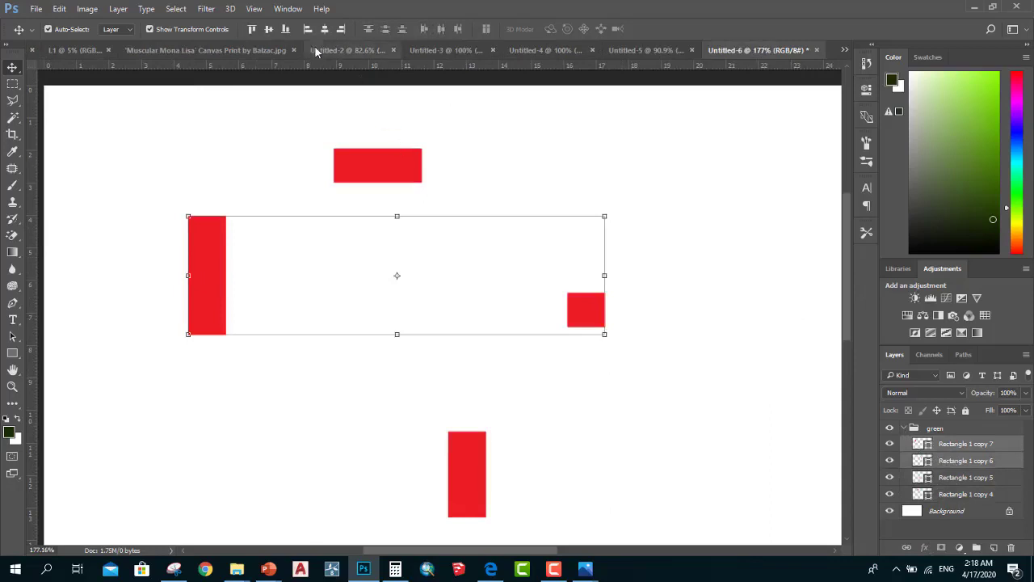
shift+click(951, 496)
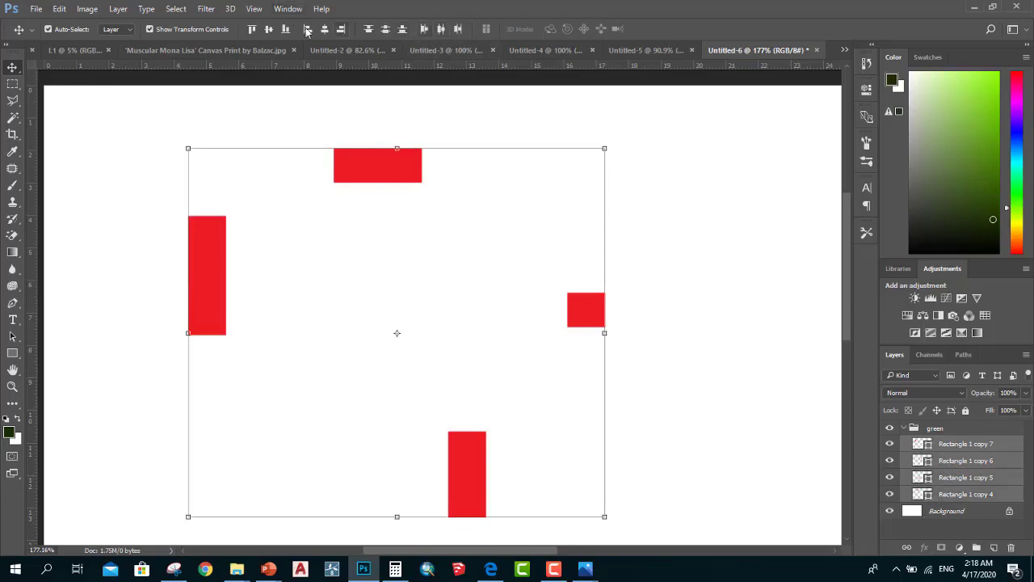
scroll(392, 163, down, 2)
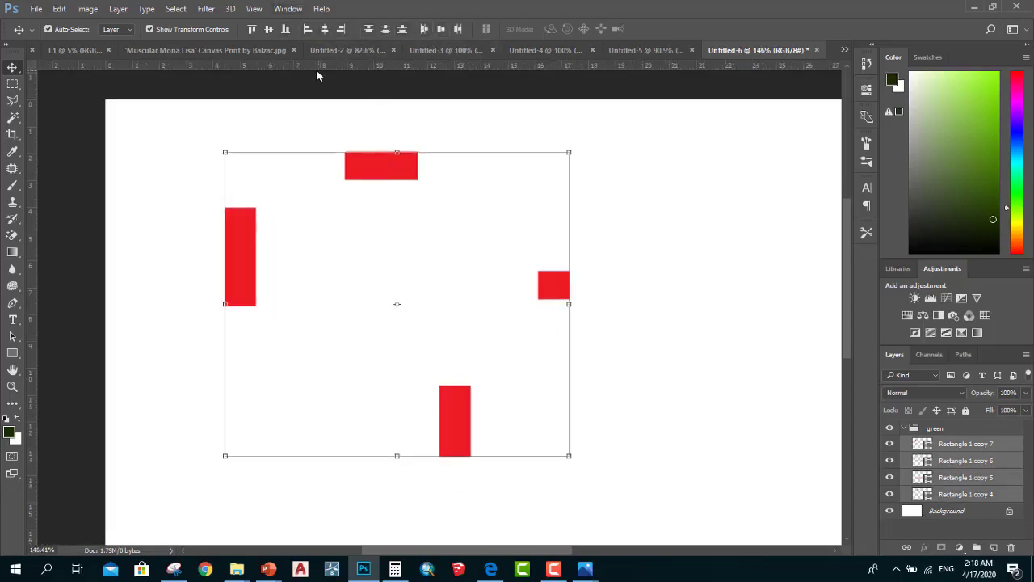
scroll(315, 67, up, 1)
scroll(242, 36, up, 2)
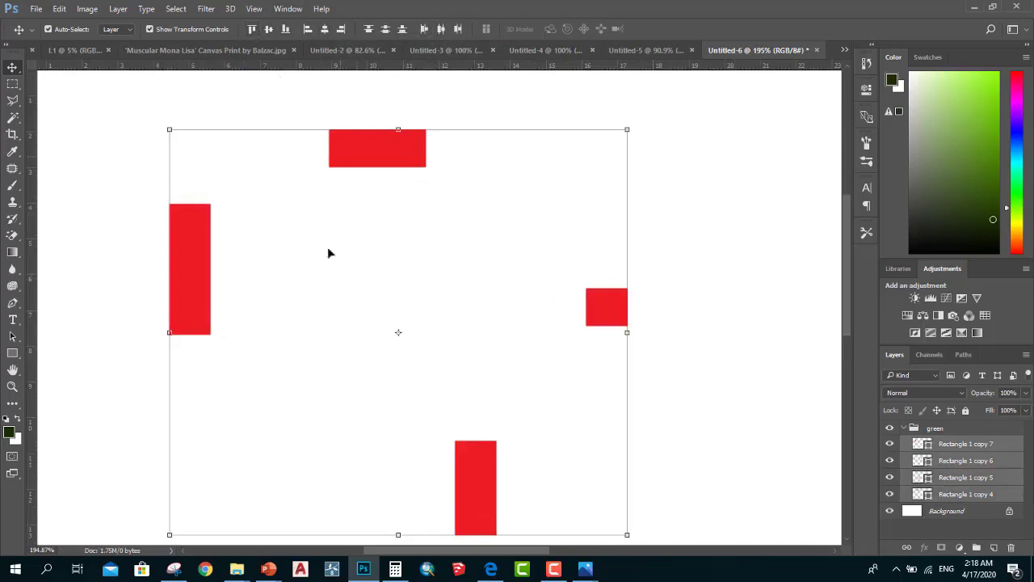
Align the four rectangles by top, vertical centres, then bottom edges, committing an unchanged transform
click(251, 30)
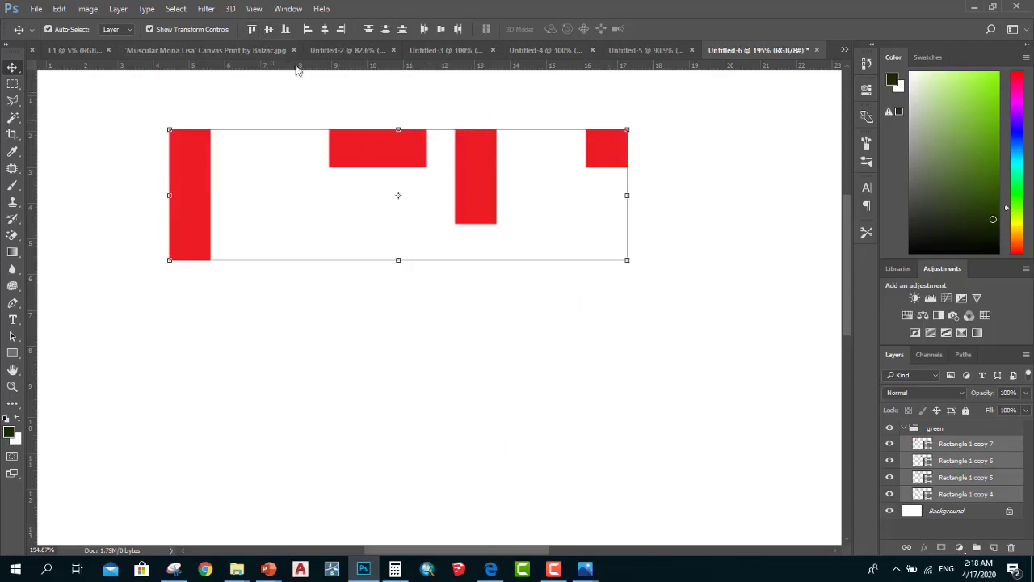
click(269, 30)
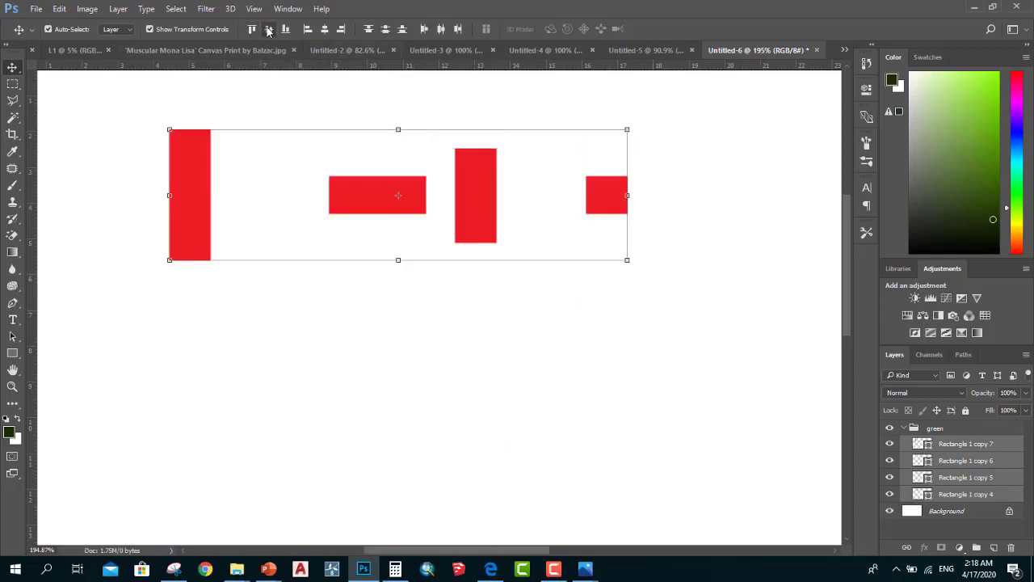
click(285, 29)
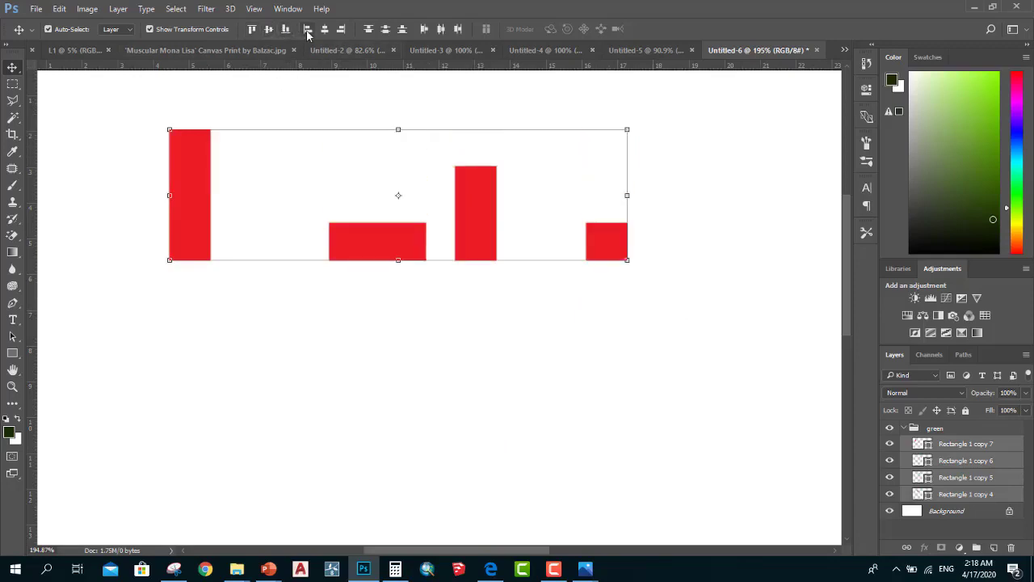
scroll(450, 211, down, 2)
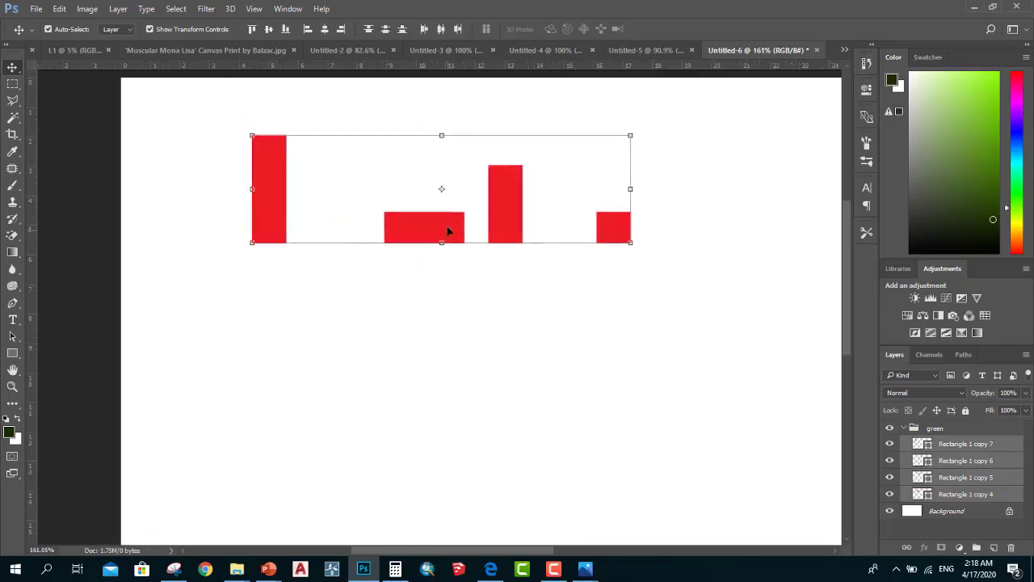
key(ctrl+t)
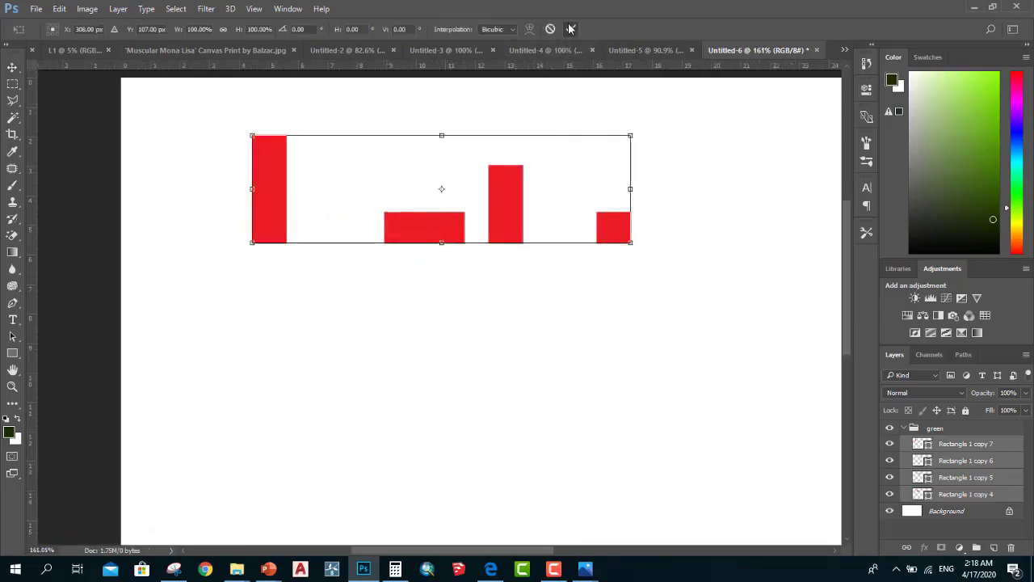
click(571, 29)
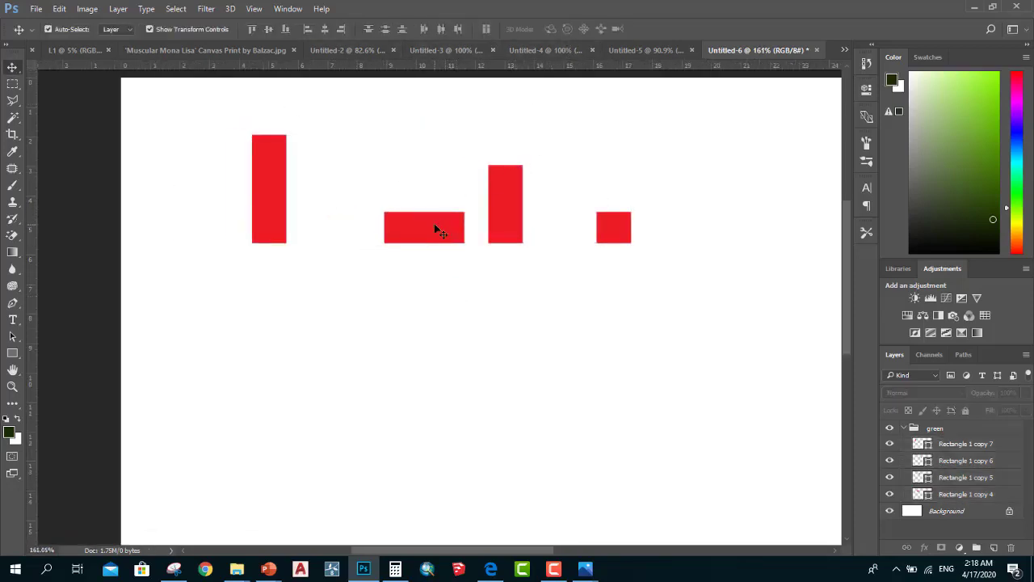
Drag the wide bar, tall bar and small square into a column at the lower left
drag(443, 227, 305, 290)
click(512, 194)
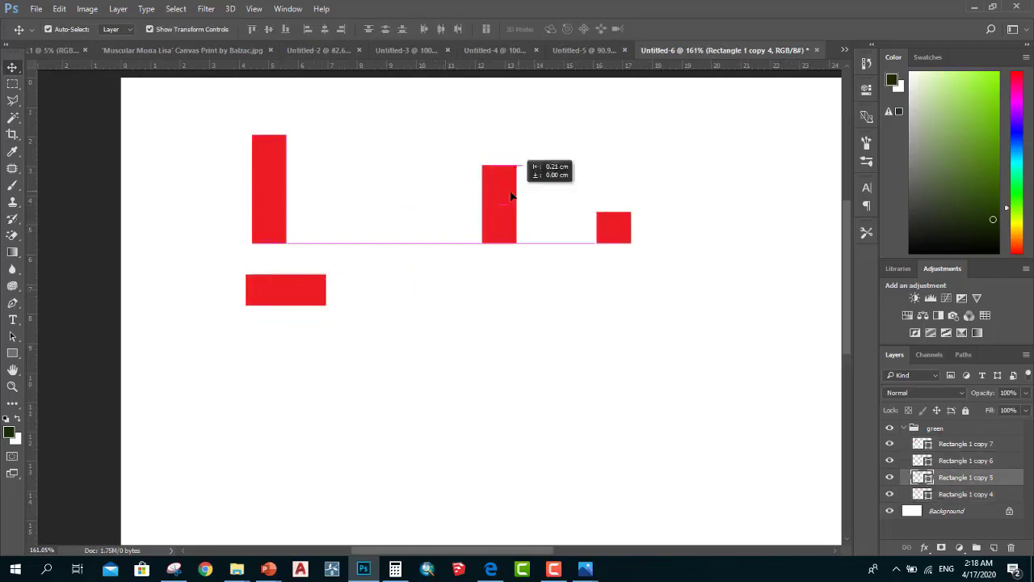
drag(512, 194, 194, 340)
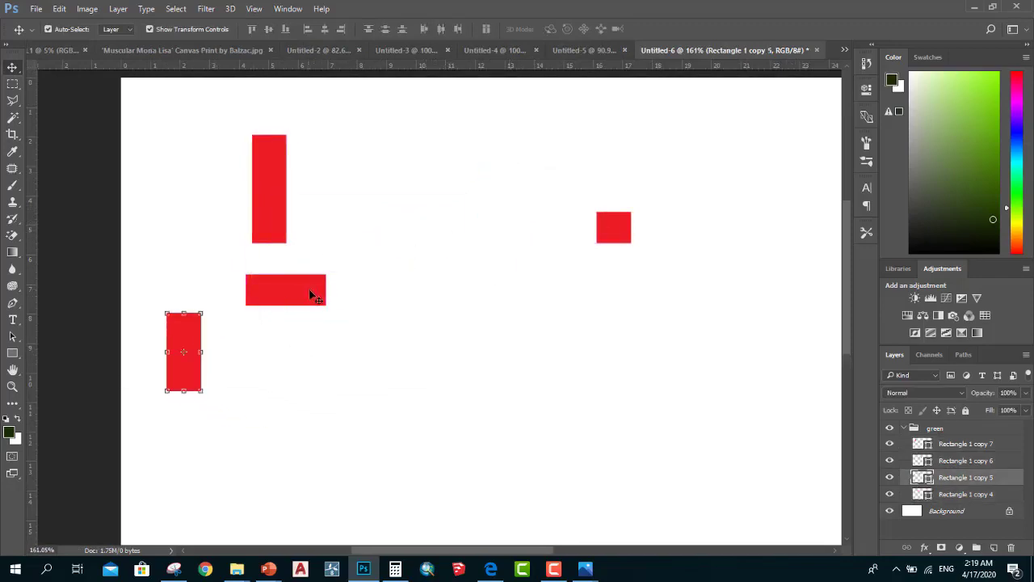
drag(308, 288, 282, 290)
click(604, 217)
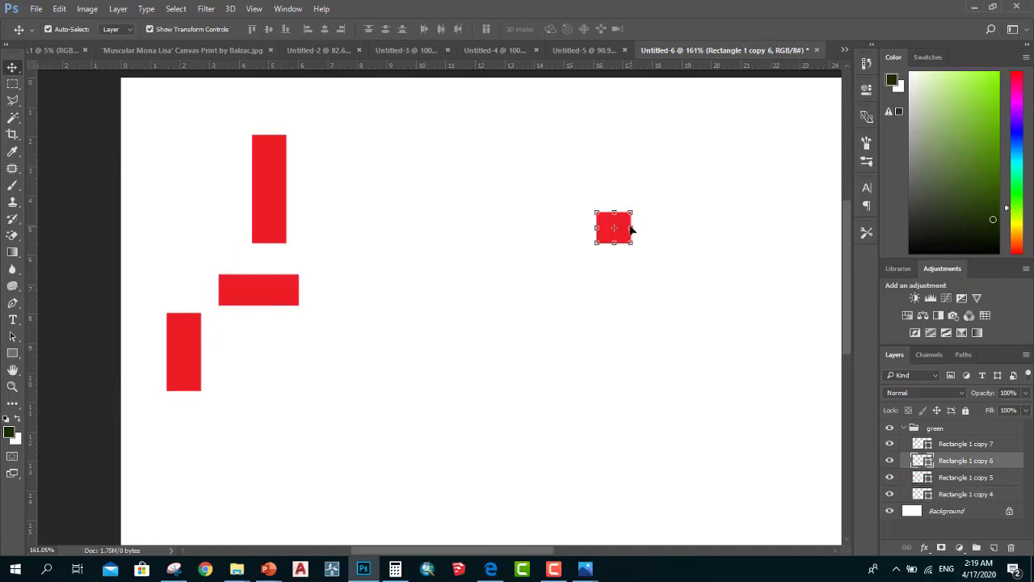
drag(611, 239, 237, 463)
With all four layers selected, align left, horizontal centres, then right edges
click(940, 494)
shift+click(960, 448)
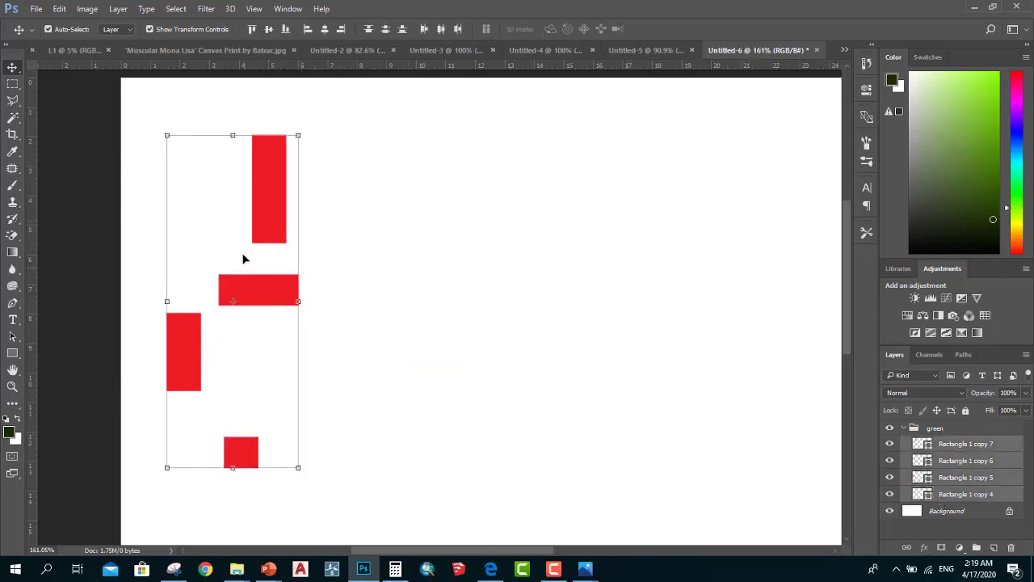
click(307, 30)
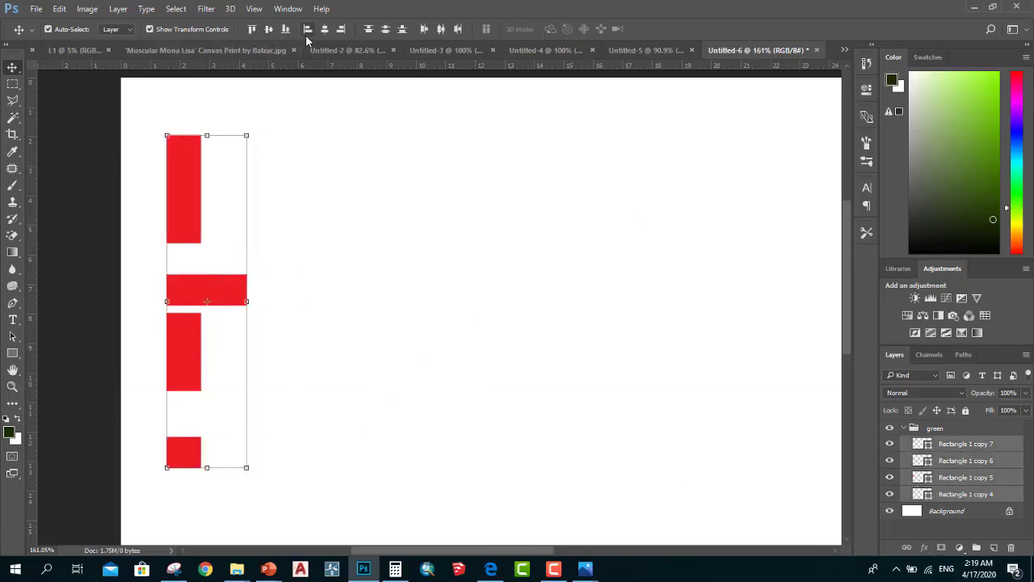
click(324, 29)
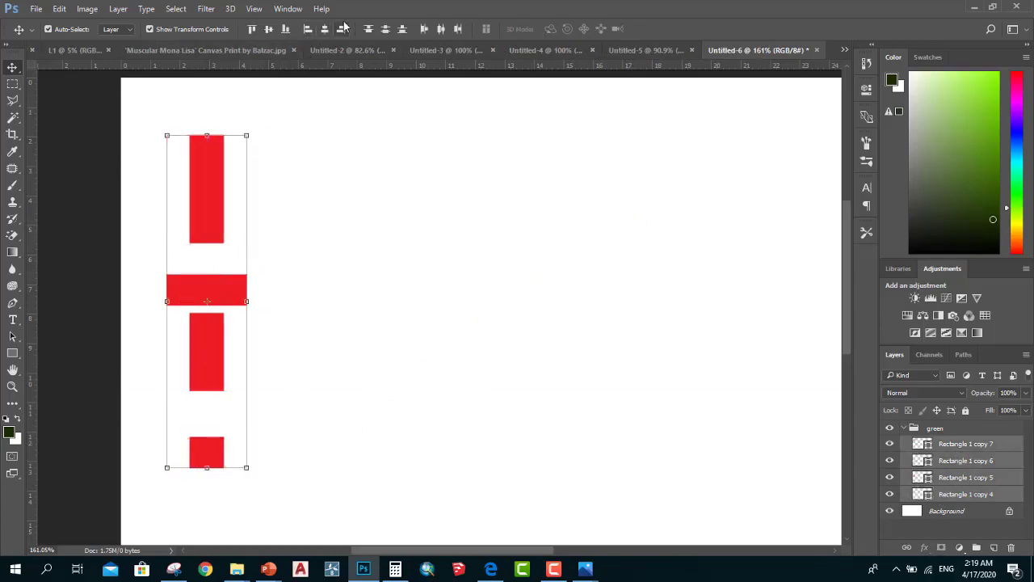
click(341, 29)
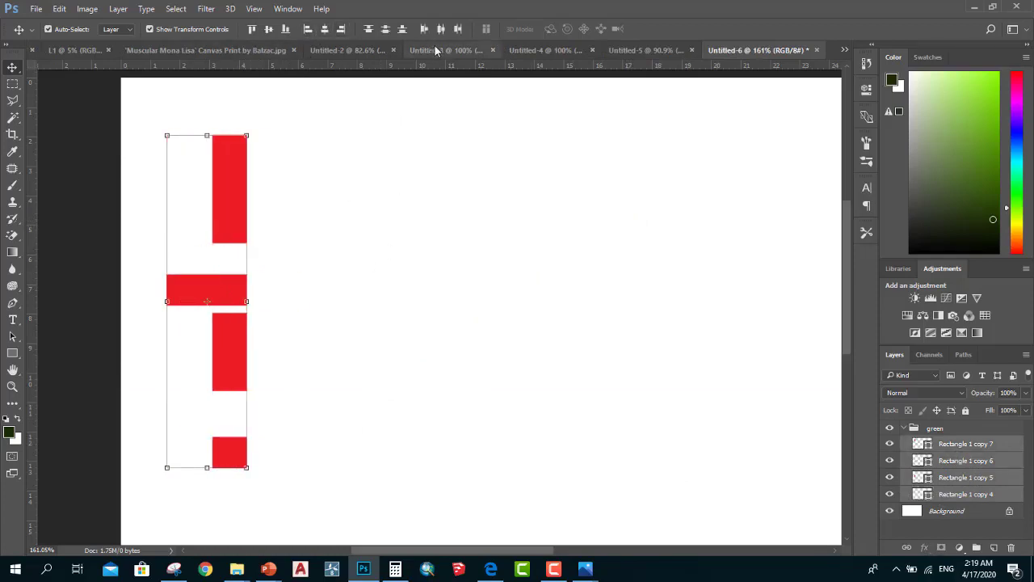
click(206, 293)
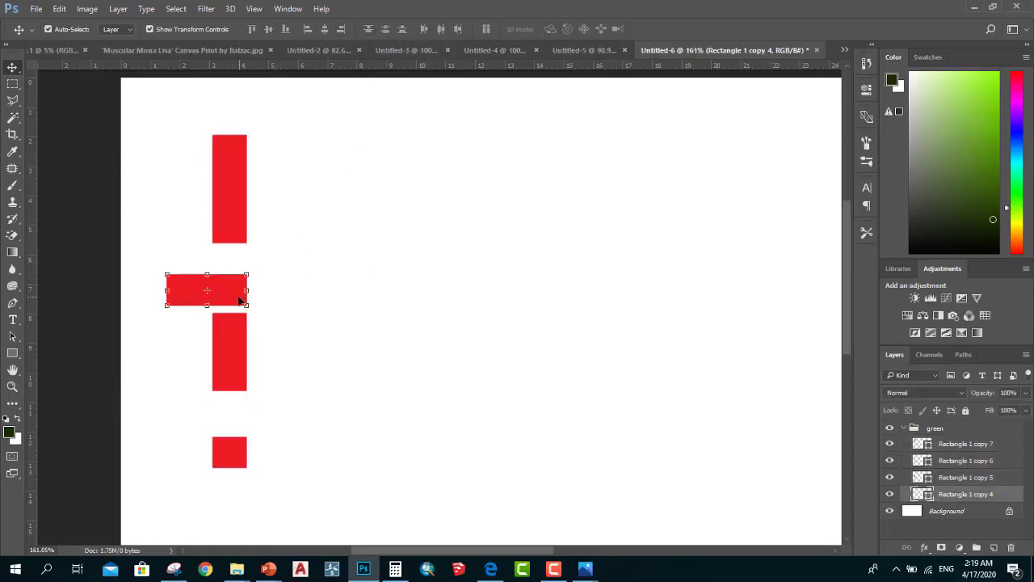
Drag the wide bar, tall bar and small square up into a row near the top
drag(239, 298, 434, 171)
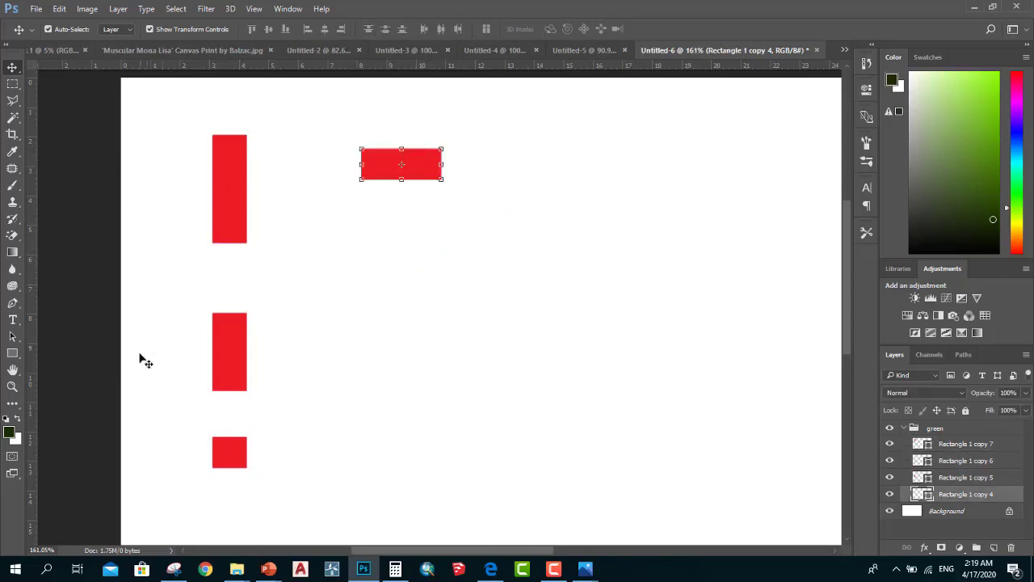
click(240, 346)
drag(219, 346, 512, 199)
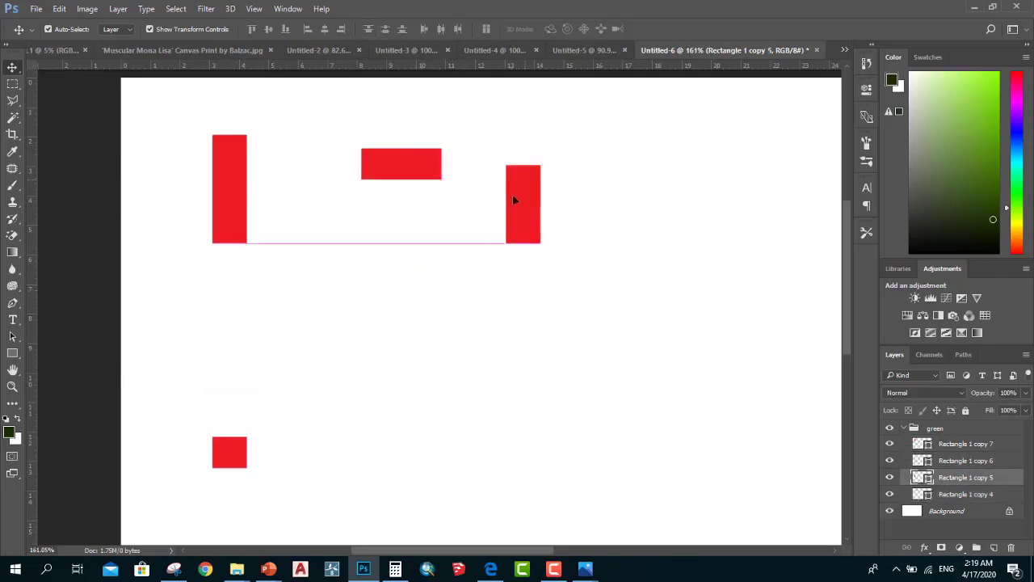
click(242, 455)
drag(239, 454, 708, 154)
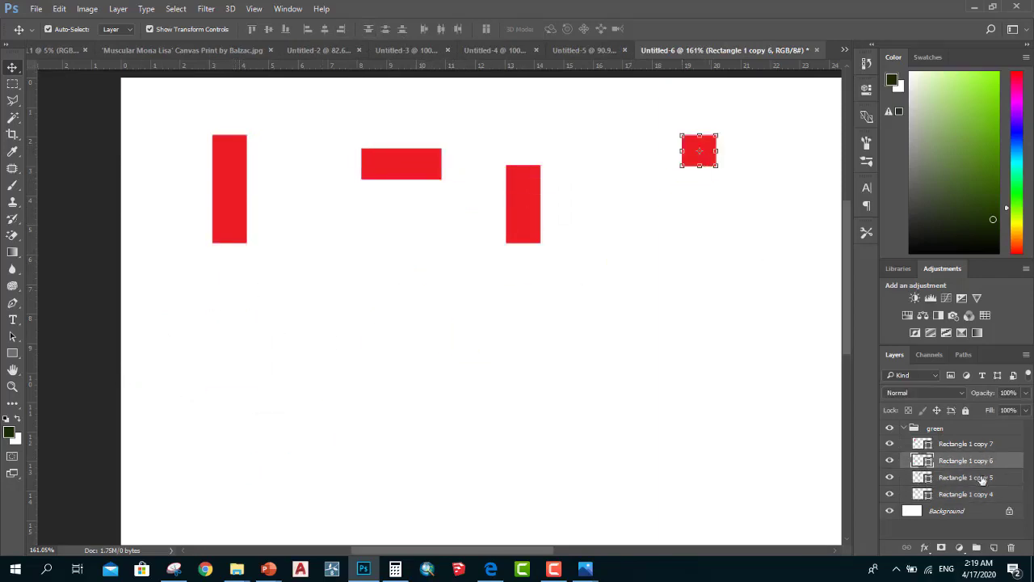
Select all four layers, align vertical centres, then distribute left edges and horizontal centres
click(966, 443)
shift+click(954, 498)
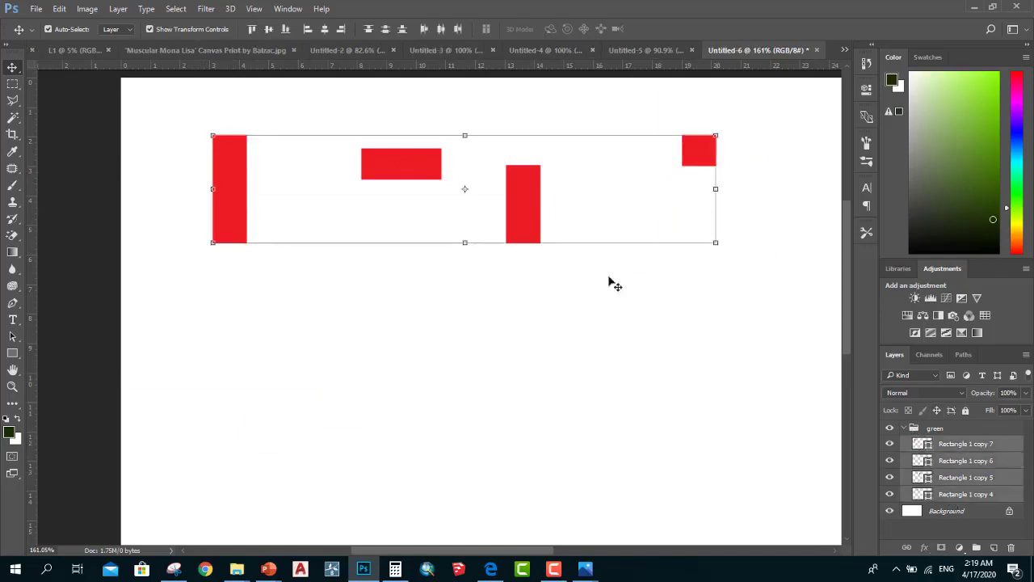
click(268, 30)
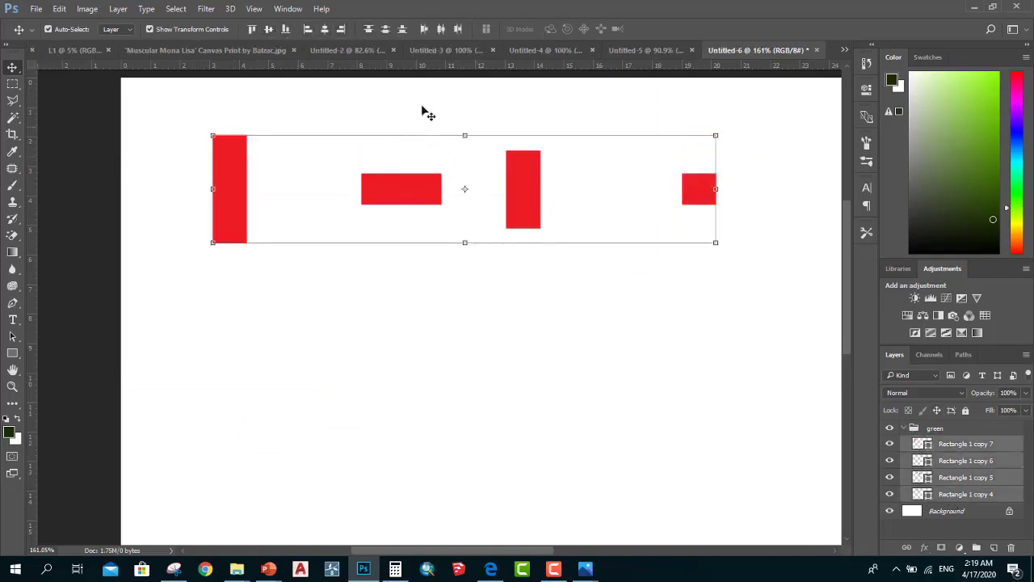
click(423, 30)
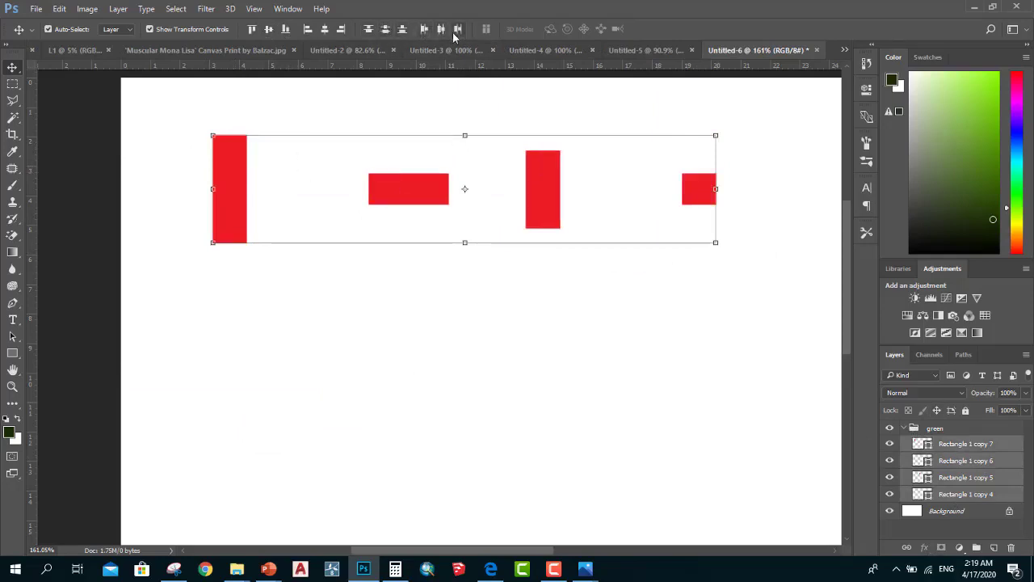
click(441, 29)
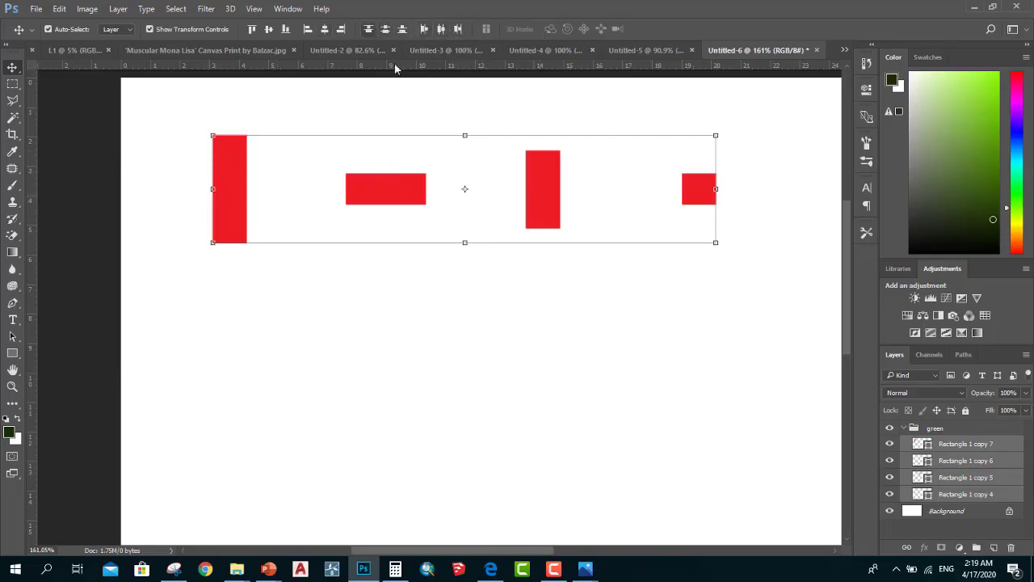
click(967, 460)
click(968, 443)
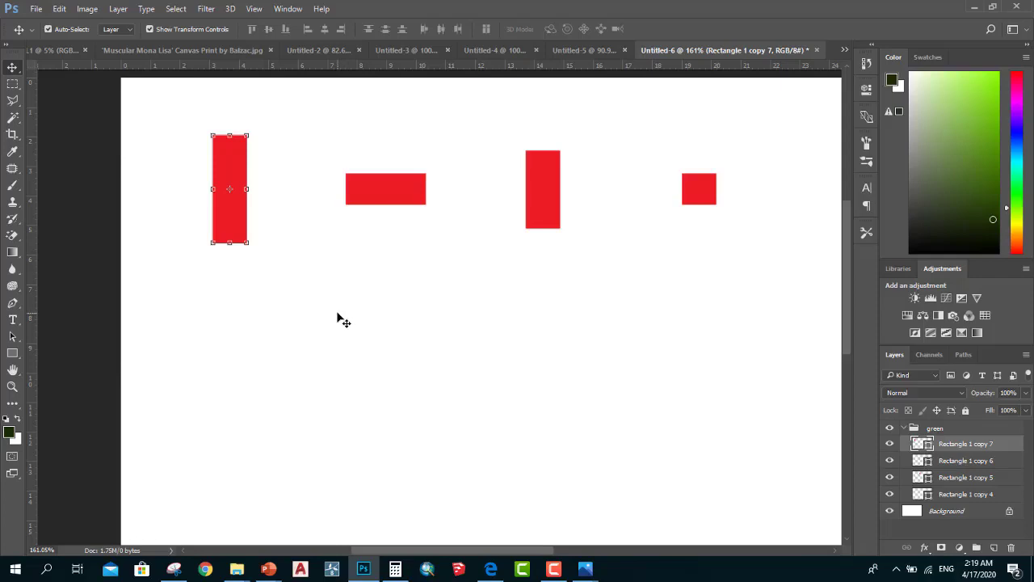
scroll(340, 320, down, 1)
scroll(341, 320, down, 1)
scroll(342, 316, down, 1)
scroll(336, 307, down, 1)
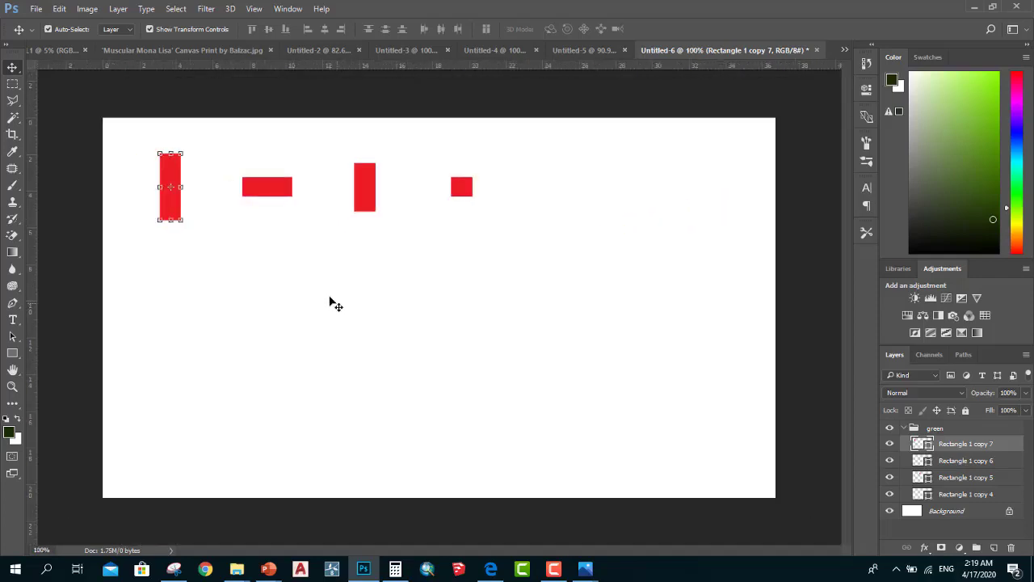
scroll(116, 175, up, 2)
scroll(85, 166, up, 2)
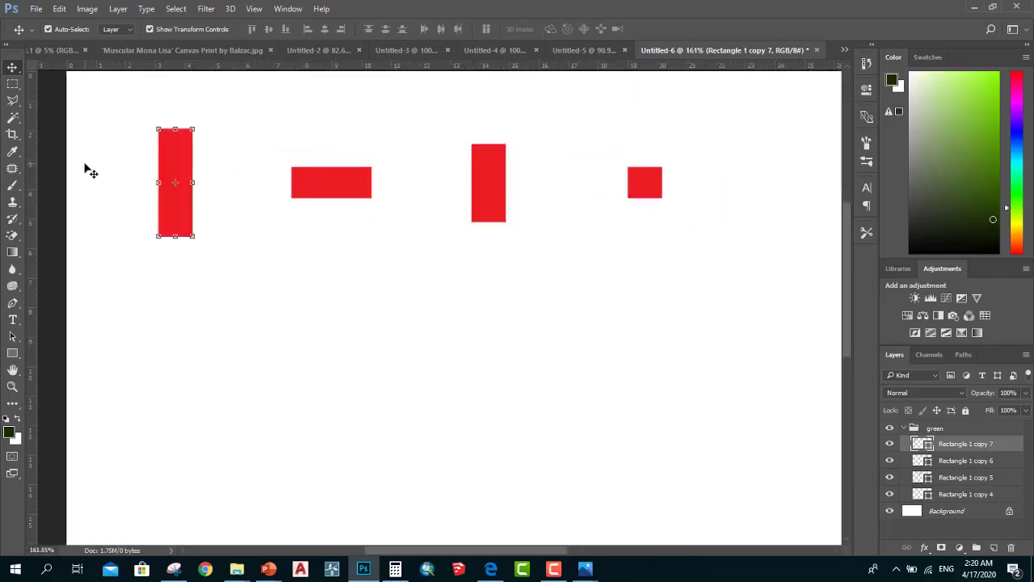